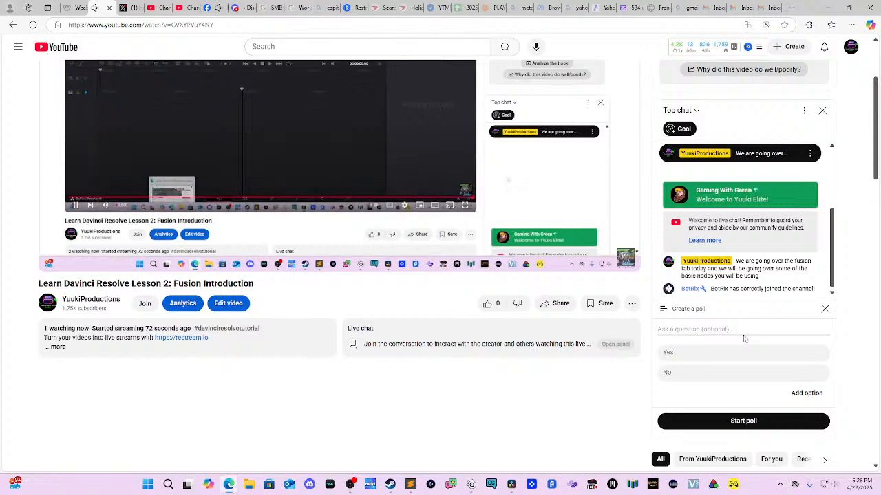
Step: Start a live-chat poll asking 'Like Davinci Resolve so far?' with Yes and No answers
type("Iike Davinci ")
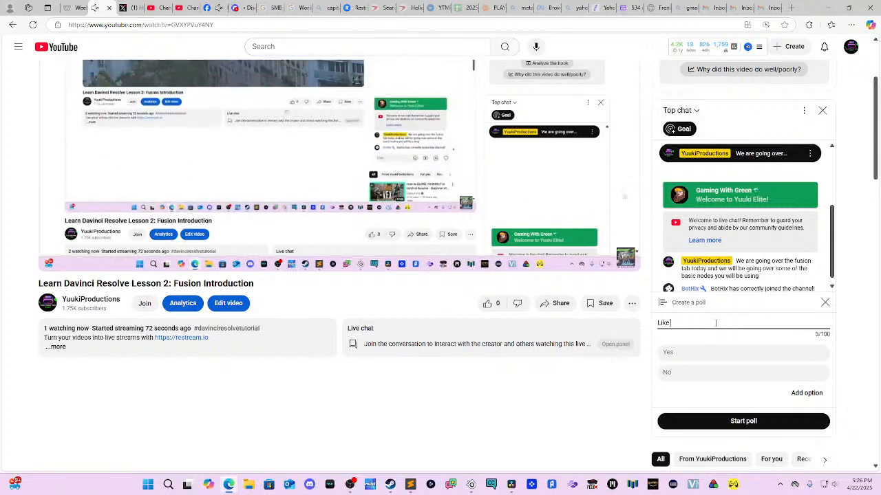
type("Res")
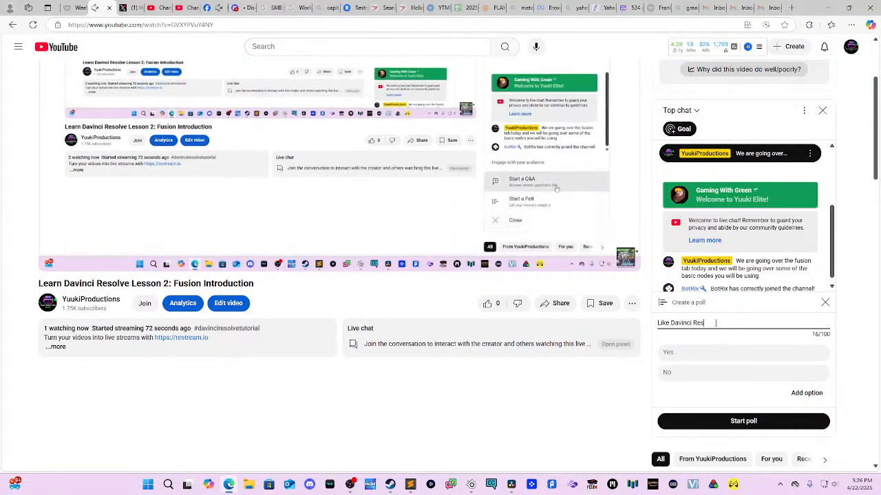
type("olve? sofar?")
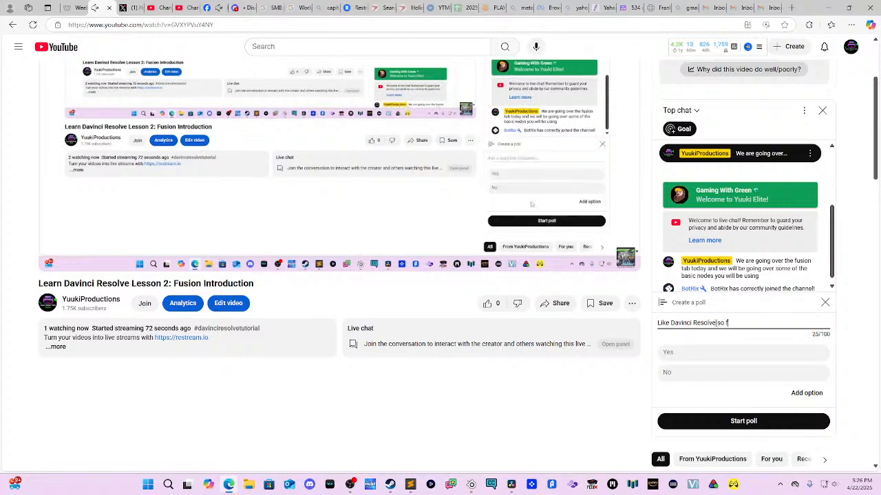
key("Tab")
key("Tab")
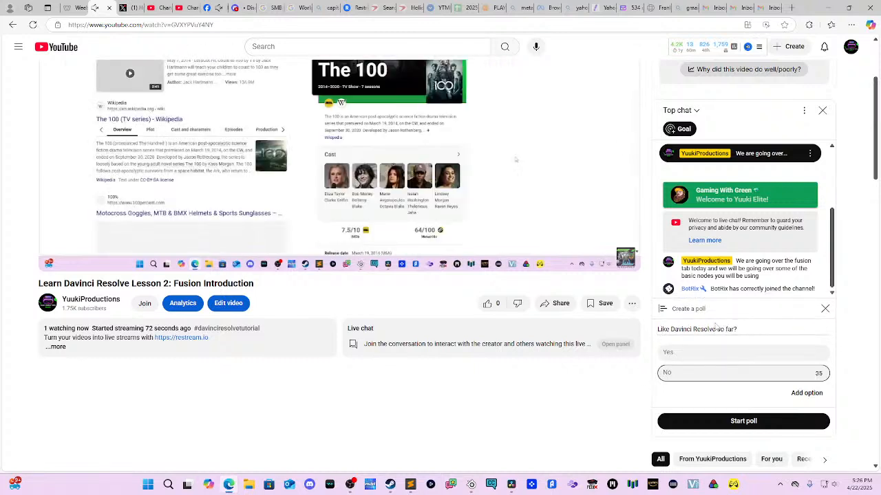
type("No")
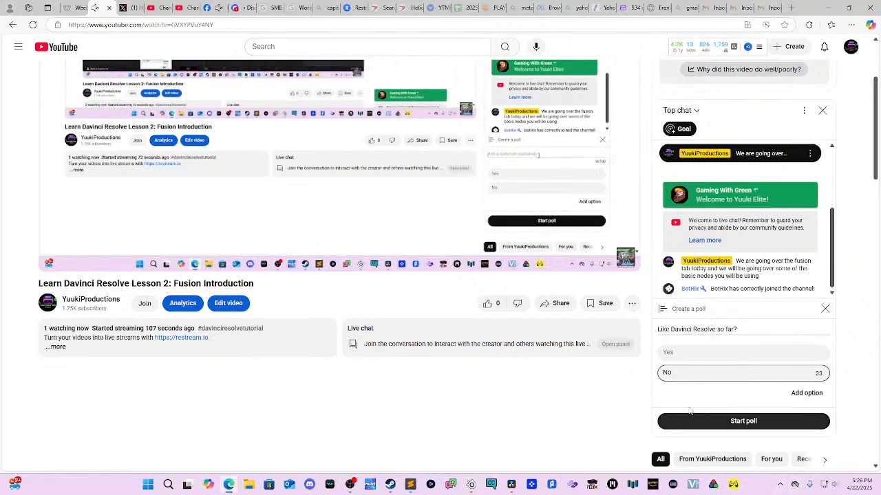
left_click(664, 350)
type("Yes")
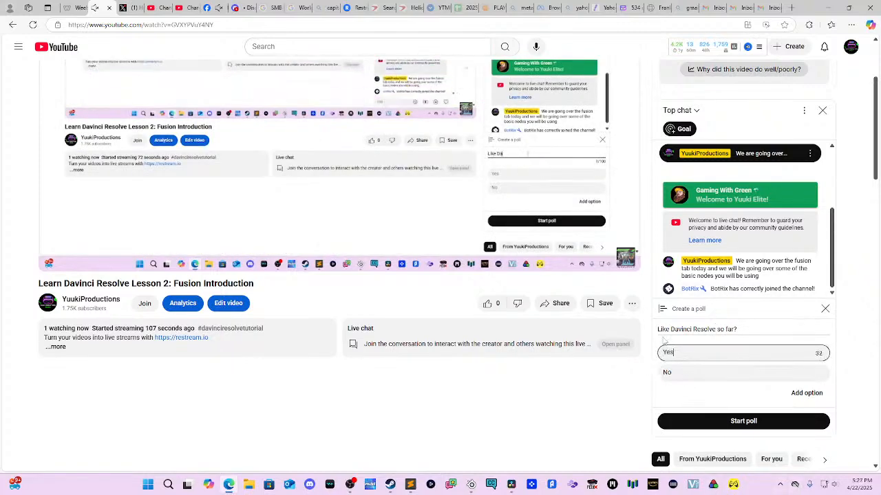
left_click(713, 429)
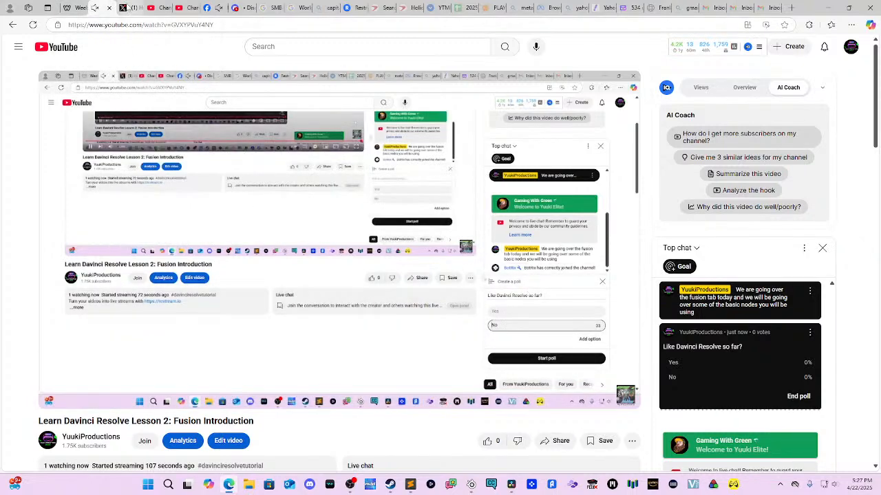
left_click(828, 8)
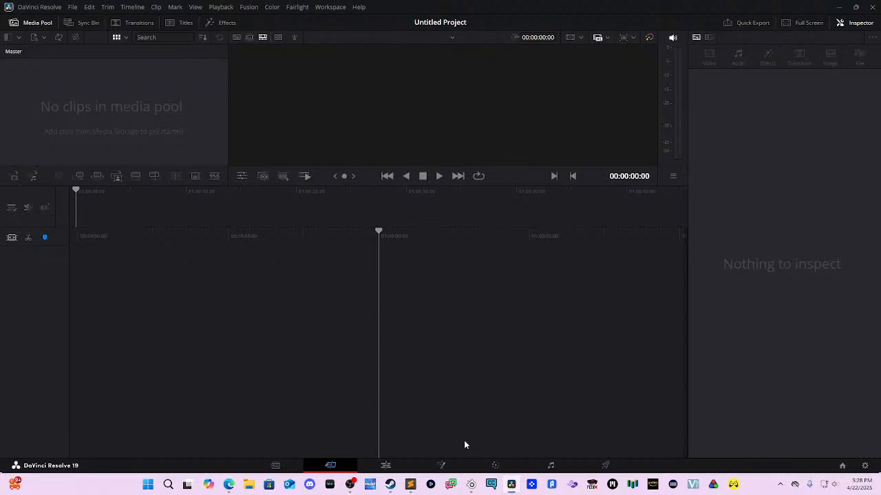
Step: On the Fusion page, show the Media Pool and open the empty bin's context menu
left_click(429, 463)
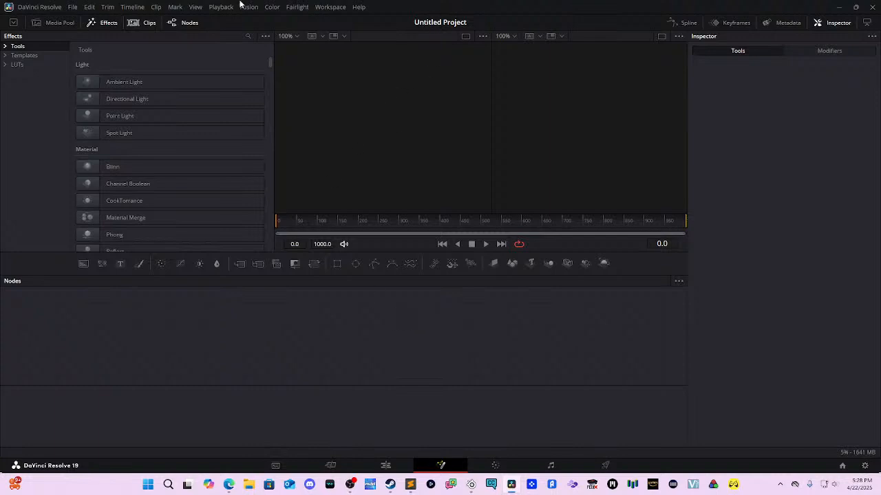
left_click(47, 25)
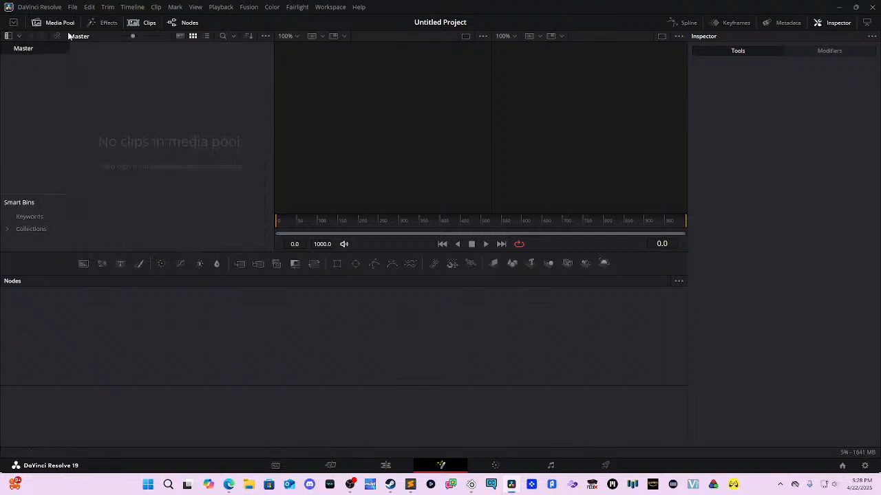
right_click(93, 113)
Step: Start Import Media and browse from the Videos folder into the Emerald Peace folder
left_click(151, 187)
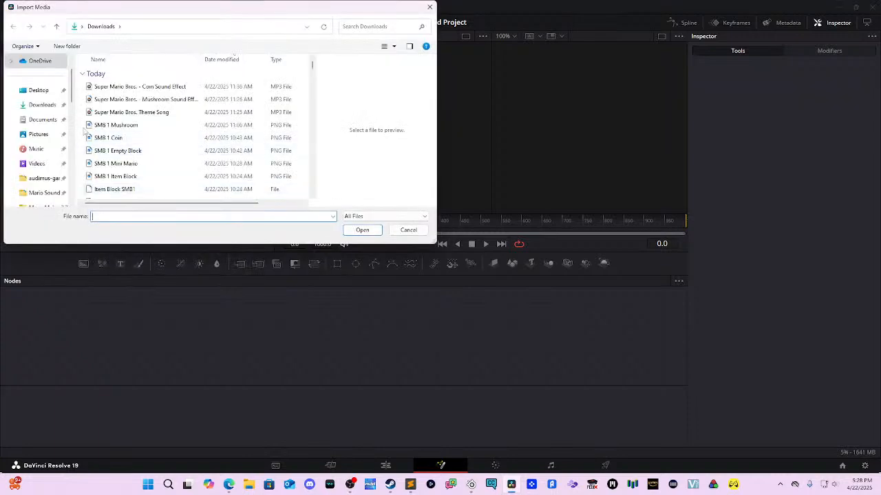
left_click(40, 163)
scroll(115, 159, "down", 6)
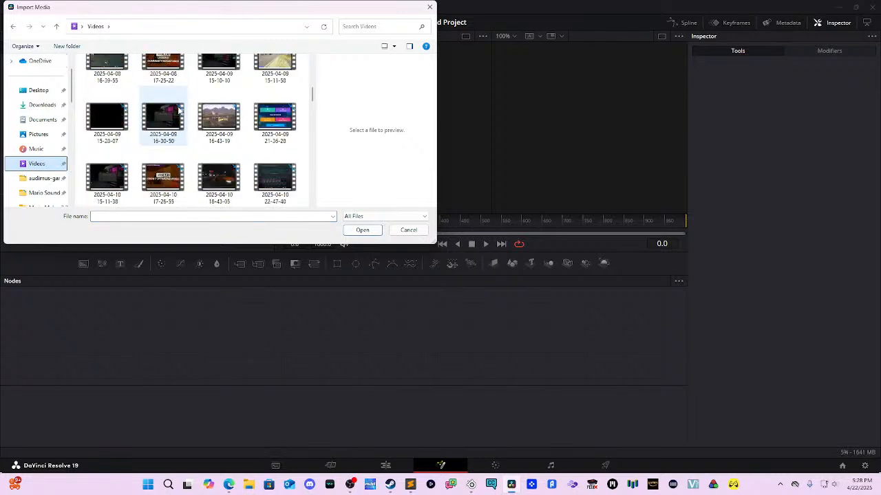
scroll(189, 120, "up", 4)
scroll(189, 120, "down", 2)
scroll(190, 120, "up", 4)
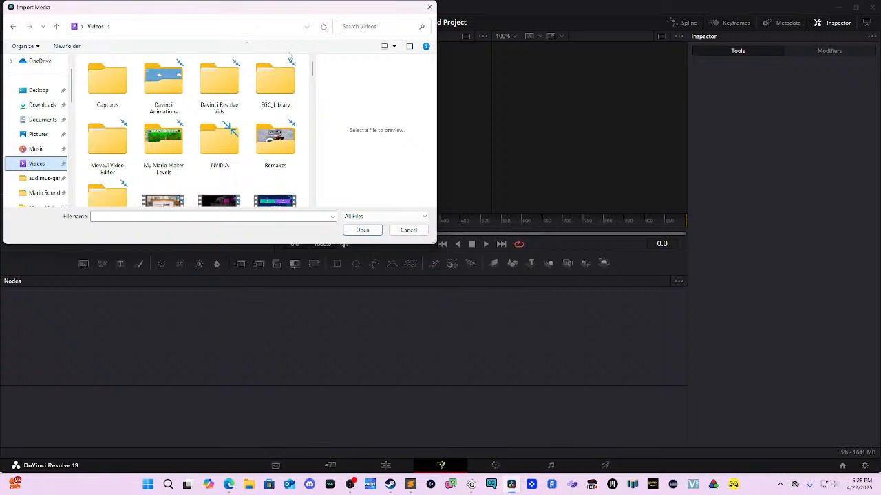
scroll(234, 158, "down", 1)
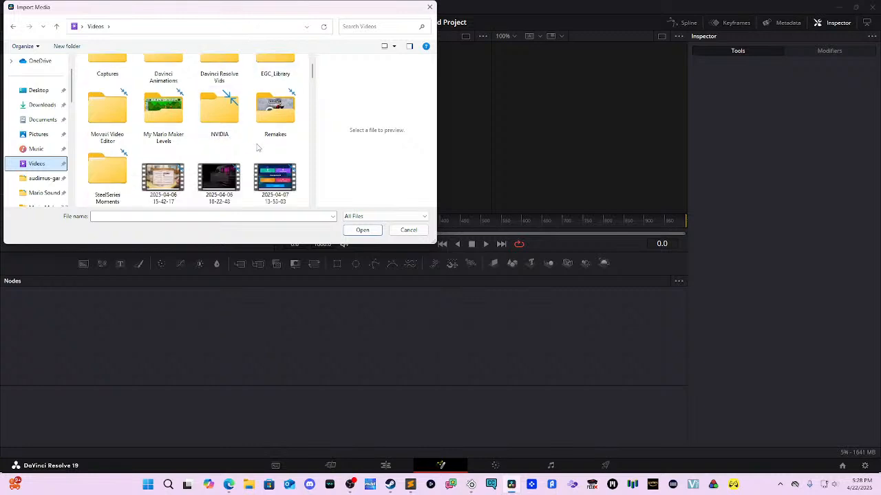
scroll(272, 141, "up", 1)
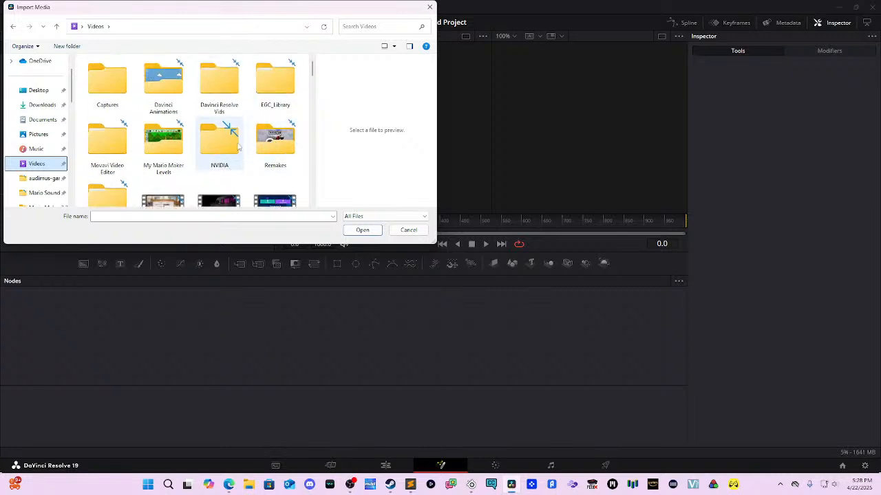
scroll(244, 109, "down", 4)
scroll(246, 107, "up", 2)
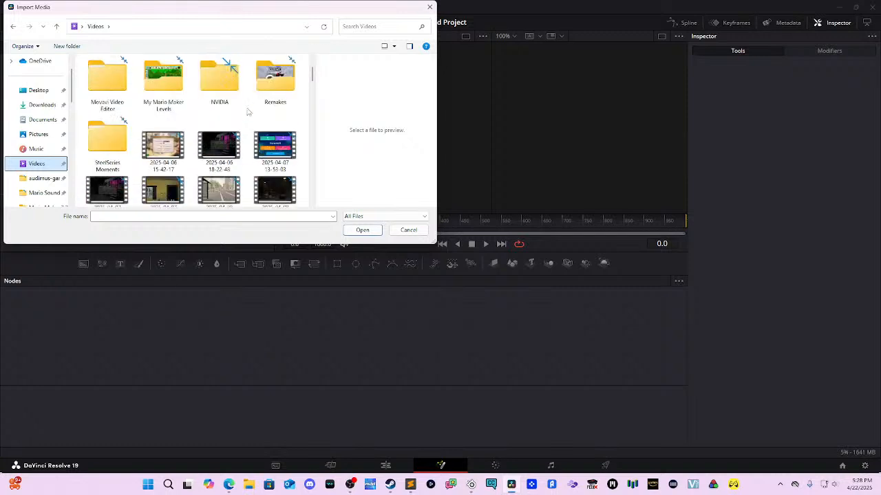
scroll(241, 115, "up", 2)
scroll(41, 169, "down", 5)
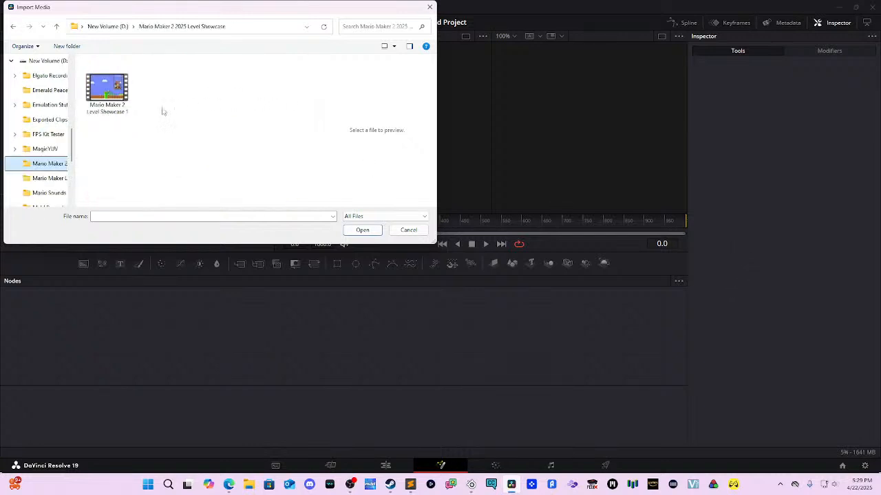
key("alt+Left")
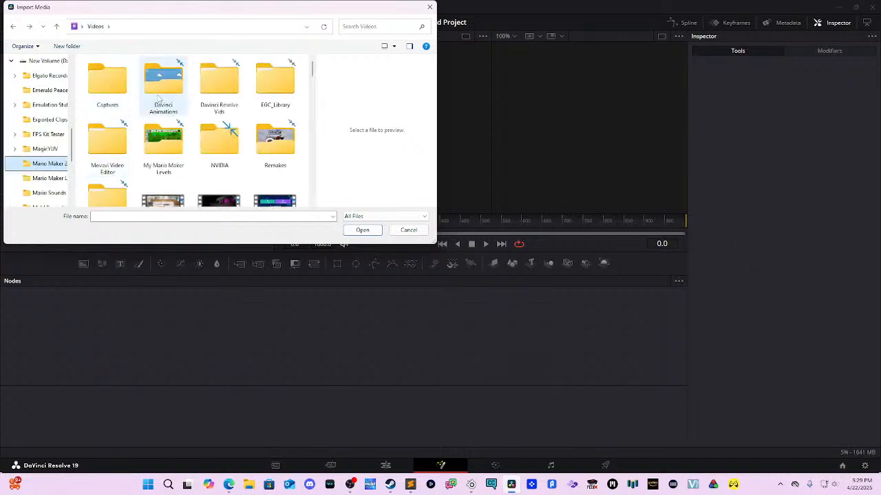
scroll(49, 138, "up", 1)
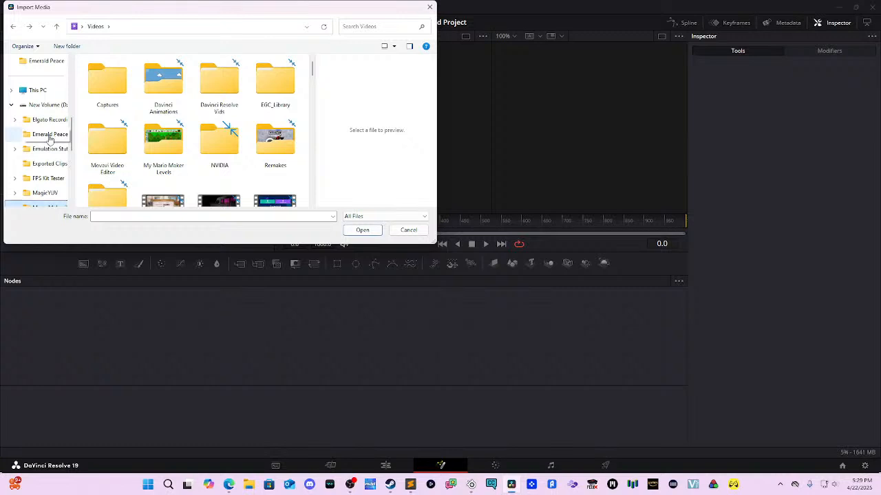
left_click(50, 137)
Step: Import the Kirlia Scene video and change the project frame rate to match it
scroll(224, 94, "down", 1)
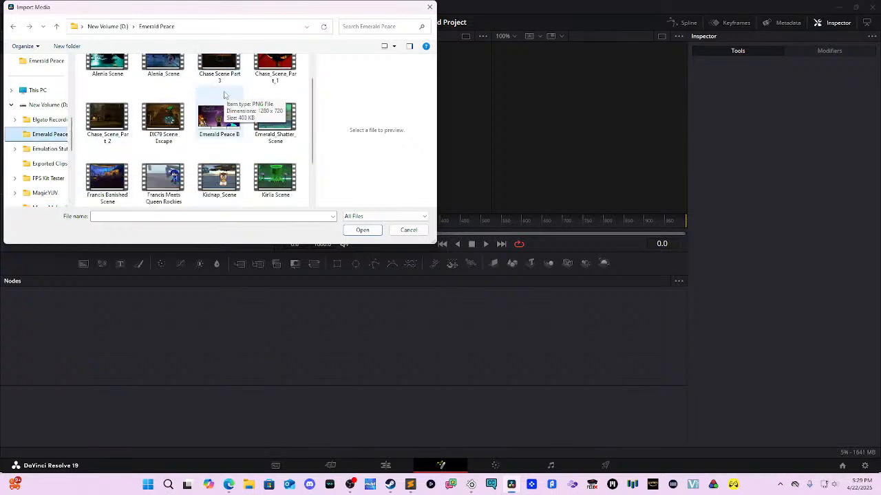
scroll(172, 98, "up", 1)
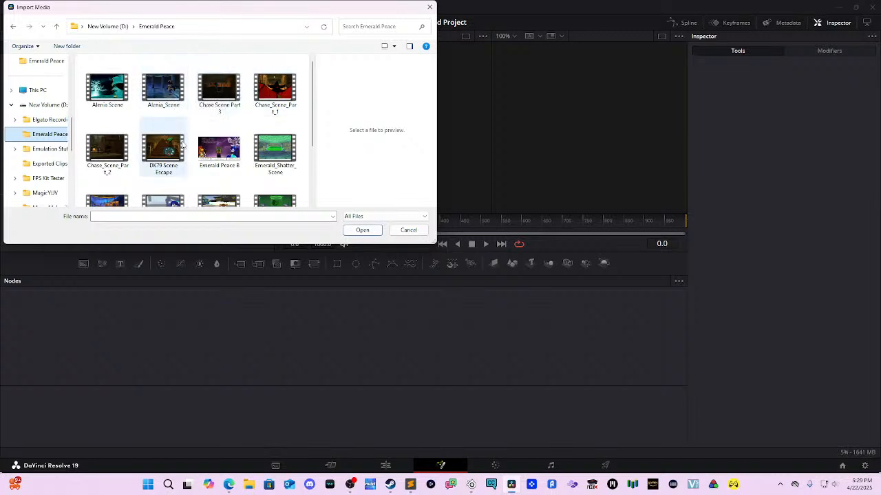
scroll(181, 145, "down", 1)
scroll(200, 121, "up", 1)
scroll(233, 131, "down", 1)
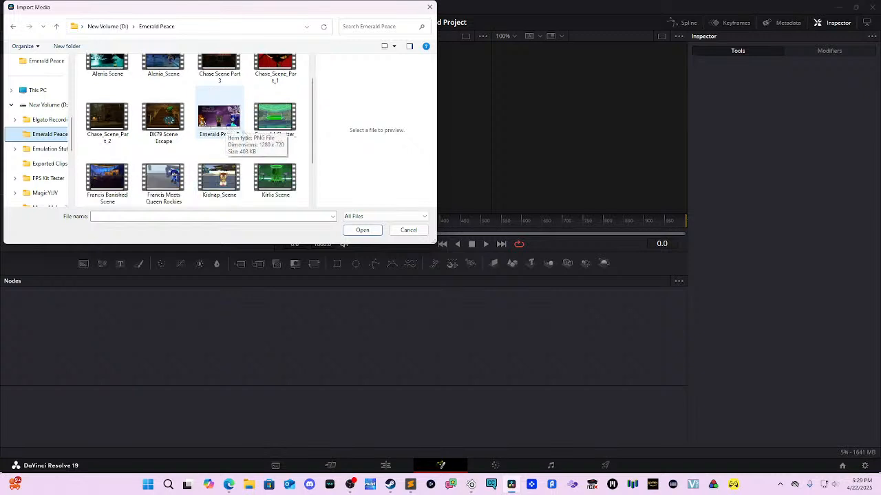
mouse_move(276, 181)
left_mouse_down()
mouse_move(225, 339)
mouse_move(269, 249)
mouse_move(272, 188)
left_mouse_up()
scroll(289, 188, "down", 1)
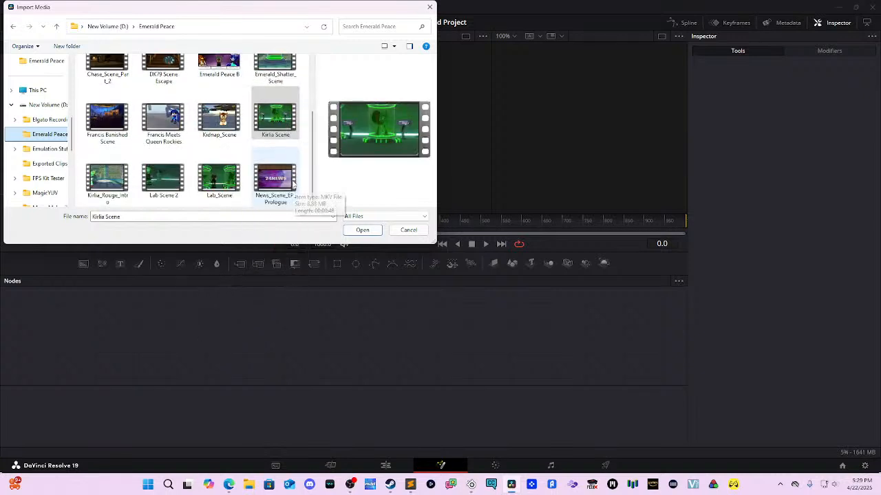
left_click(360, 230)
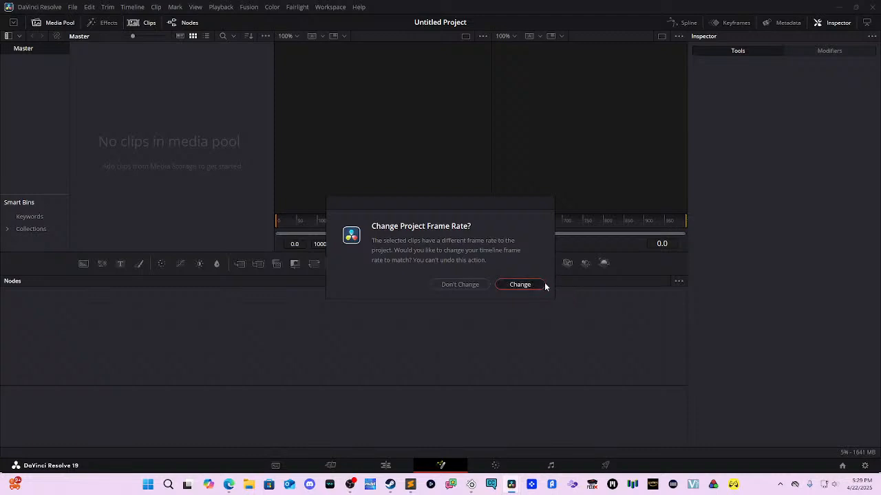
left_click(542, 284)
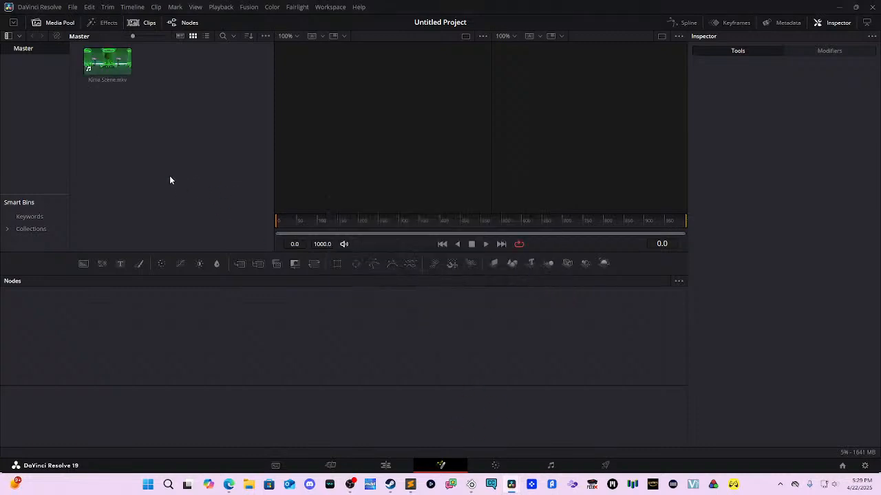
Step: Place Kirlia Scene on the V1 track of Timeline 1, then view it on the Fusion page
left_click(400, 466)
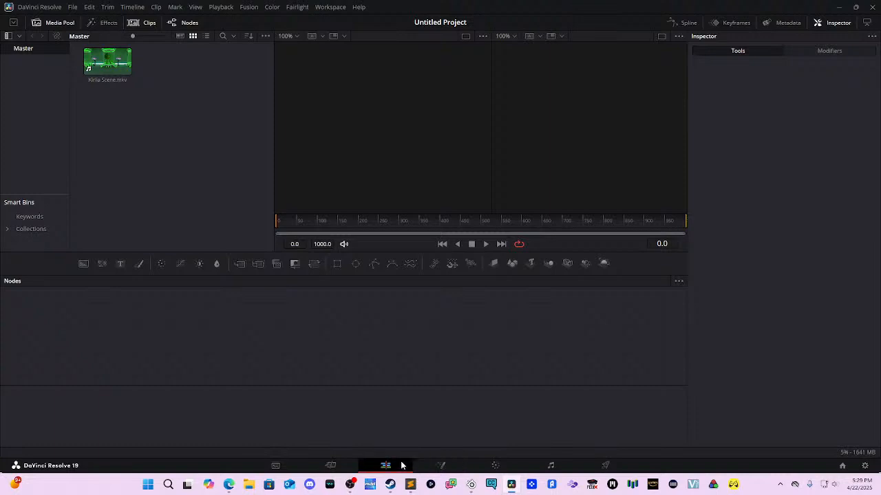
left_click_drag(96, 72, 104, 369)
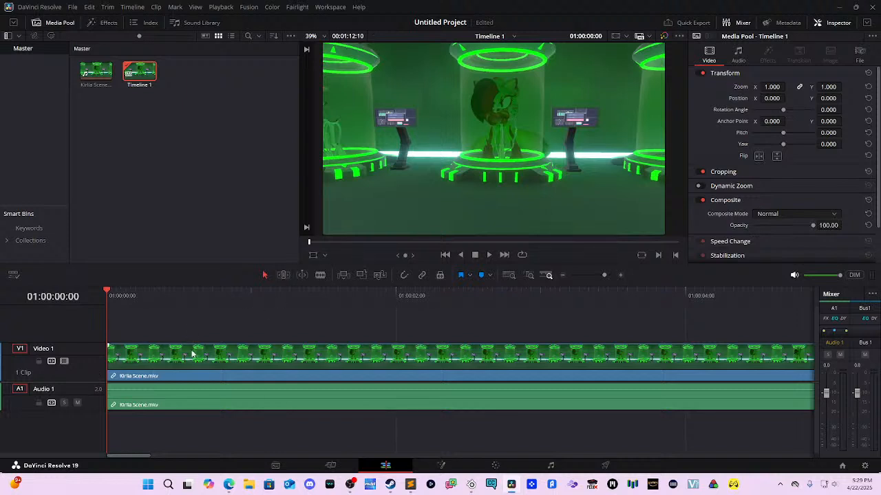
left_click(245, 348)
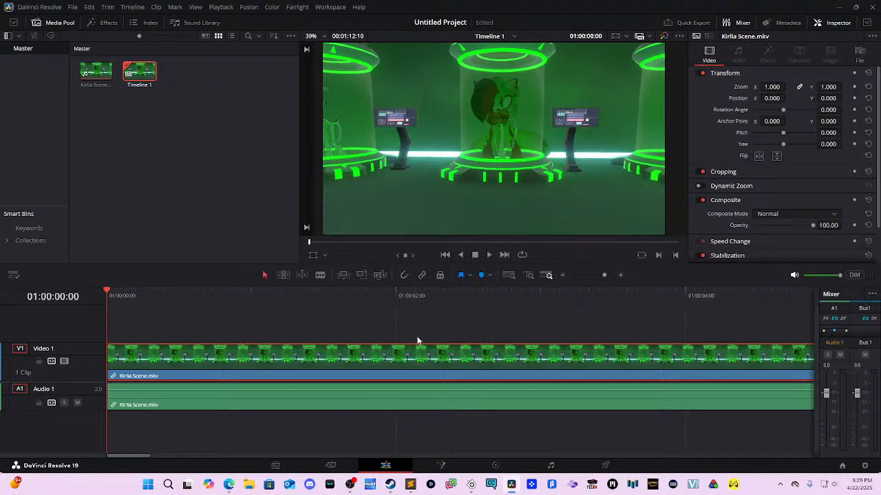
scroll(658, 361, "right", 5)
scroll(684, 358, "right", 6)
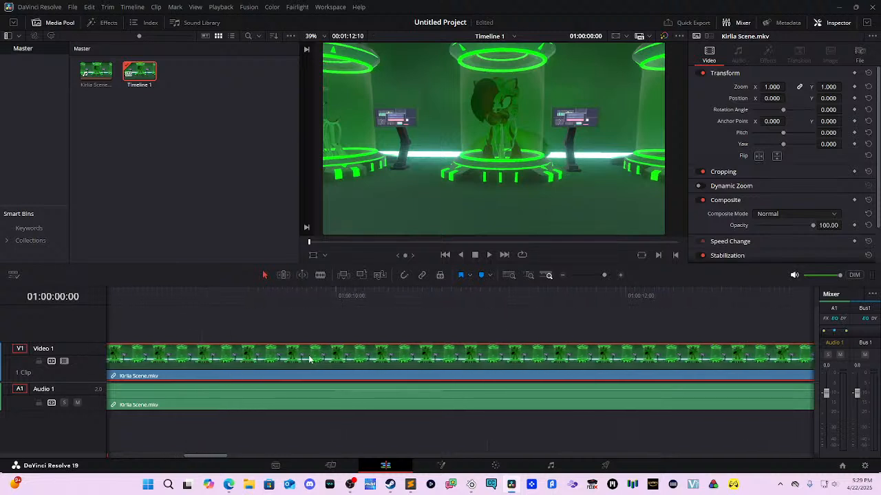
scroll(313, 359, "down", 9)
scroll(379, 371, "down", 4)
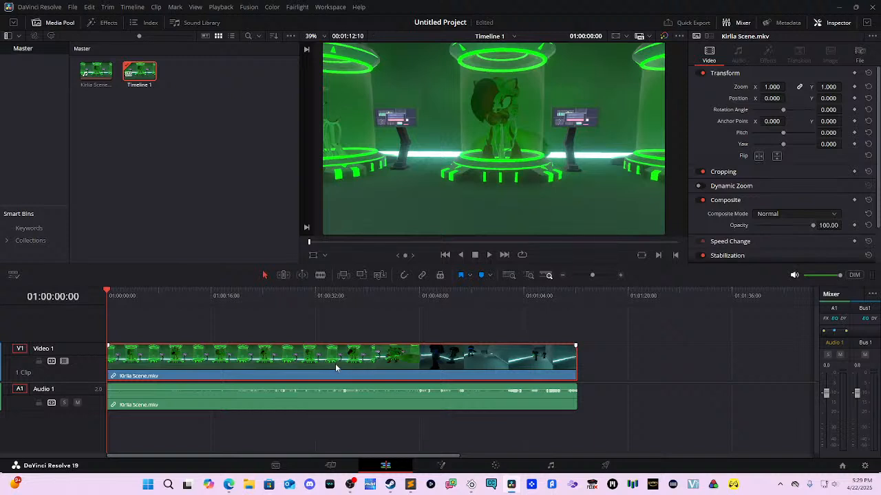
left_click(437, 464)
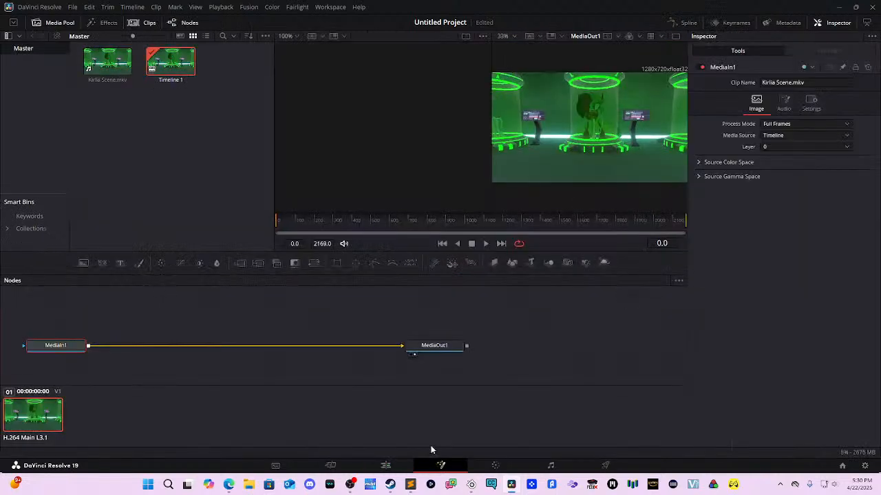
Step: Pan the node graph and drag MediaIn1 left and MediaOut1 right to widen the gap
left_click_drag(362, 322, 478, 307)
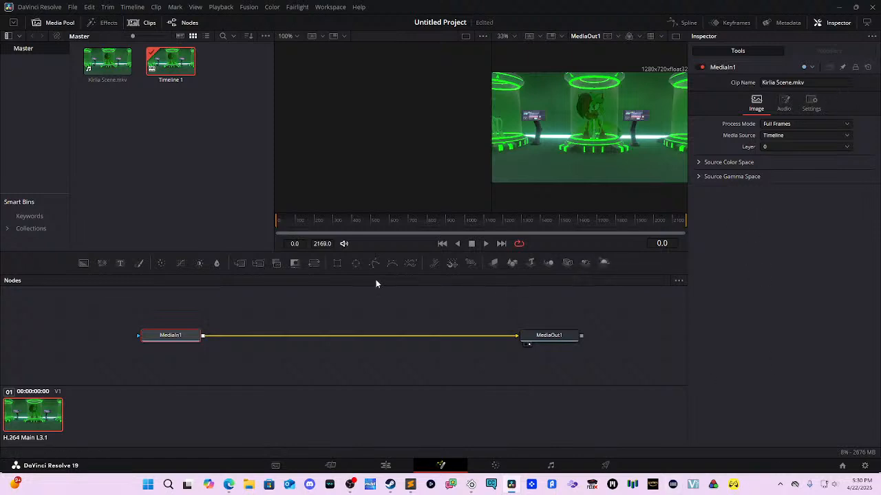
left_click_drag(187, 340, 178, 340)
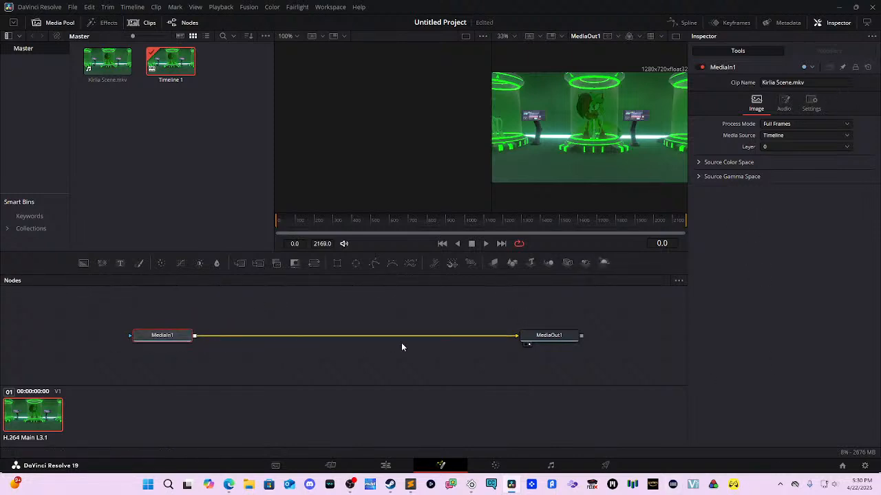
left_click_drag(523, 340, 597, 345)
left_click(157, 335)
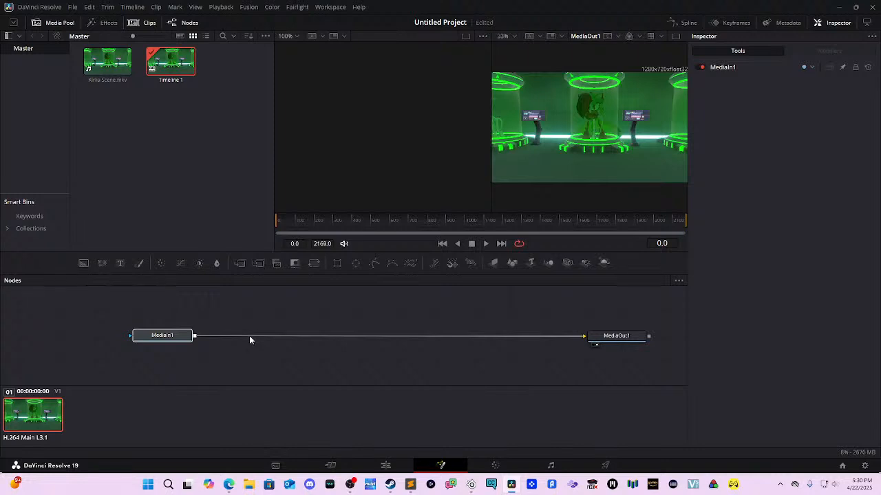
mouse_move(612, 336)
left_mouse_down()
mouse_move(623, 364)
mouse_move(626, 338)
left_mouse_up()
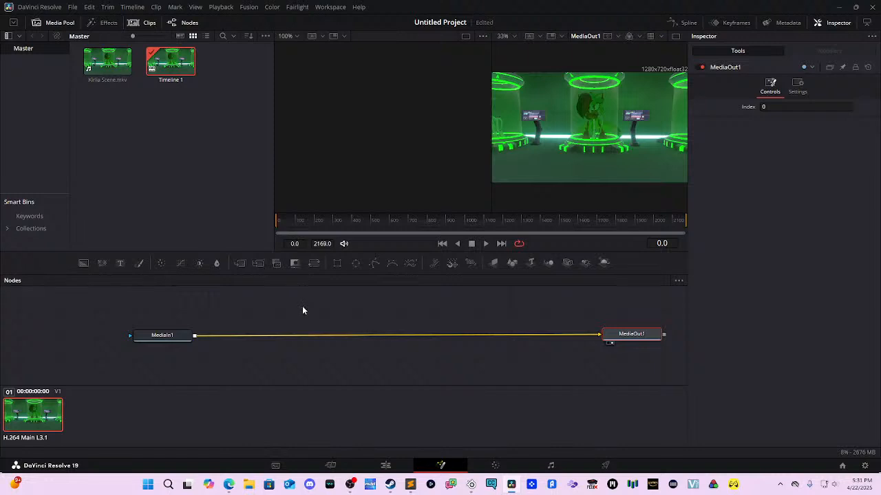
left_click_drag(408, 304, 420, 288)
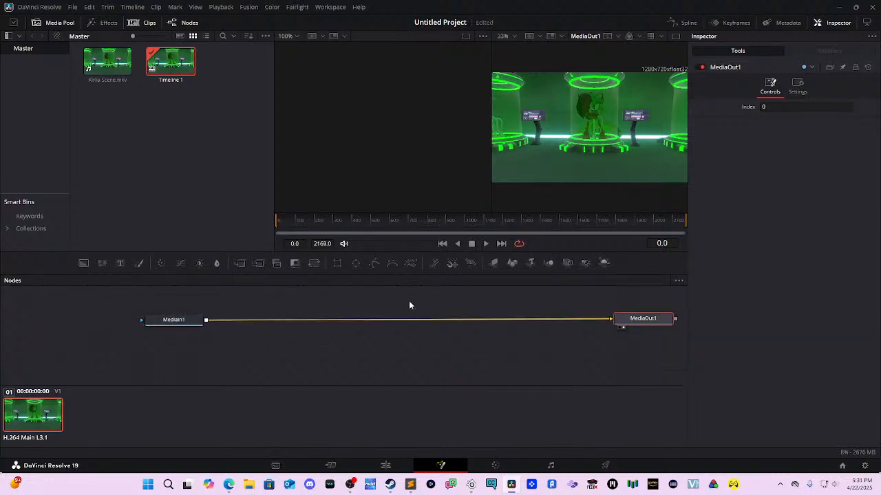
key("shift+space")
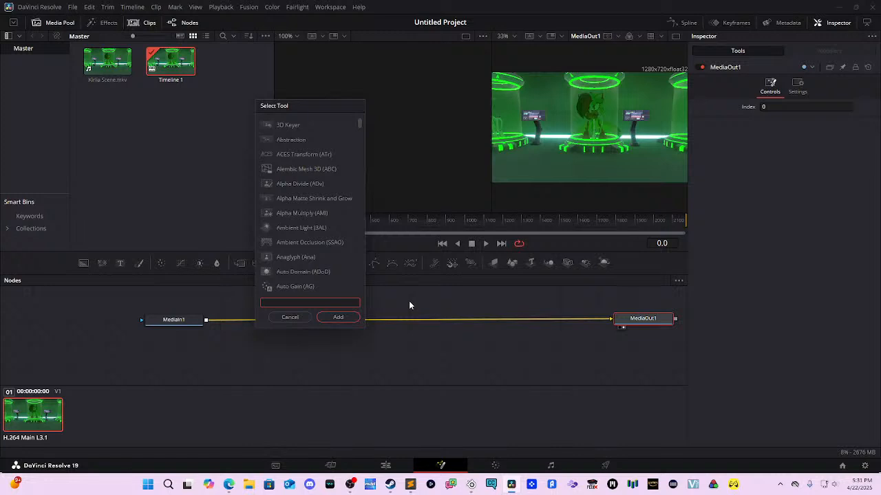
Step: Add a Merge node via a 'merge' search and position Merge1 between MediaIn1 and MediaOut1
type("merge")
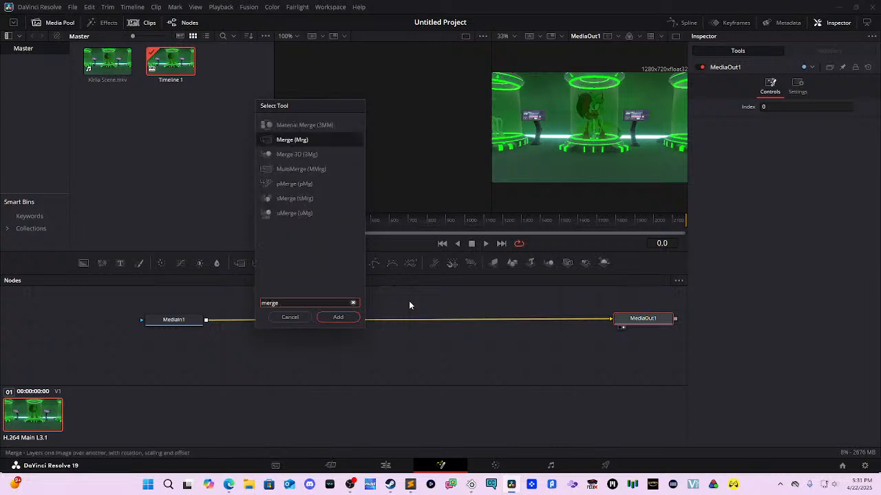
key("Return")
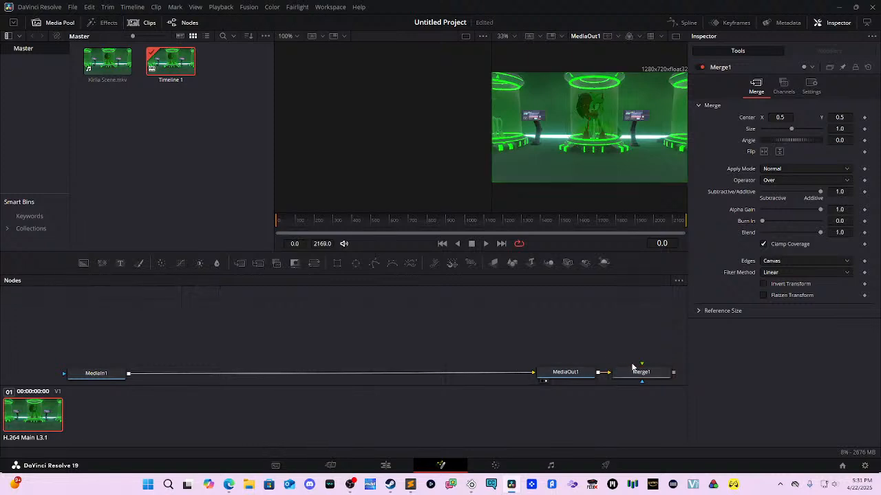
left_click_drag(635, 367, 265, 313)
left_click_drag(378, 323, 355, 340)
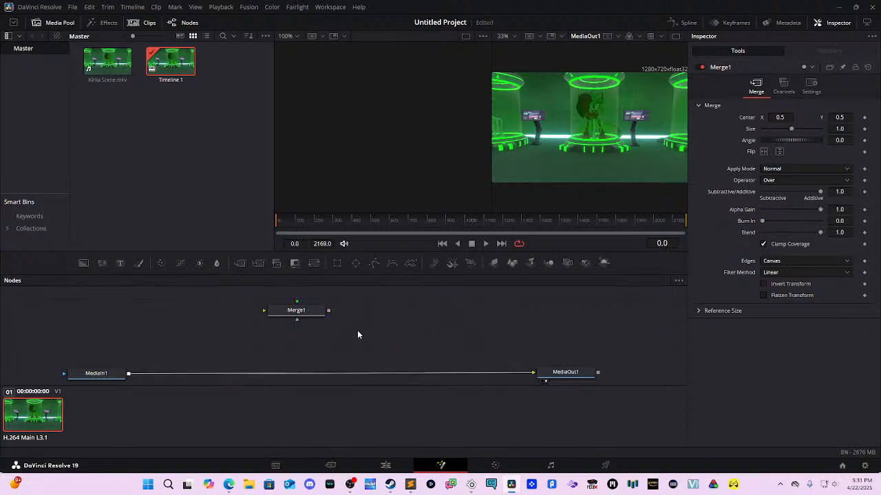
left_click_drag(298, 325, 347, 355)
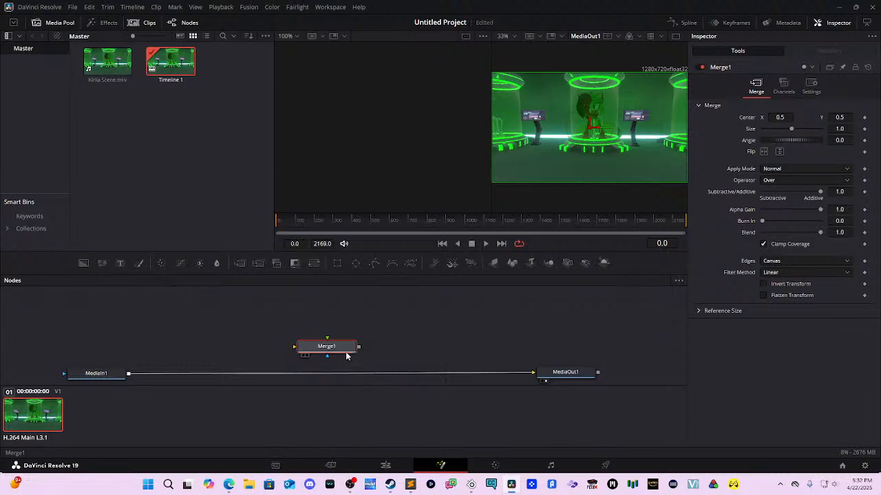
left_click_drag(324, 348, 278, 364)
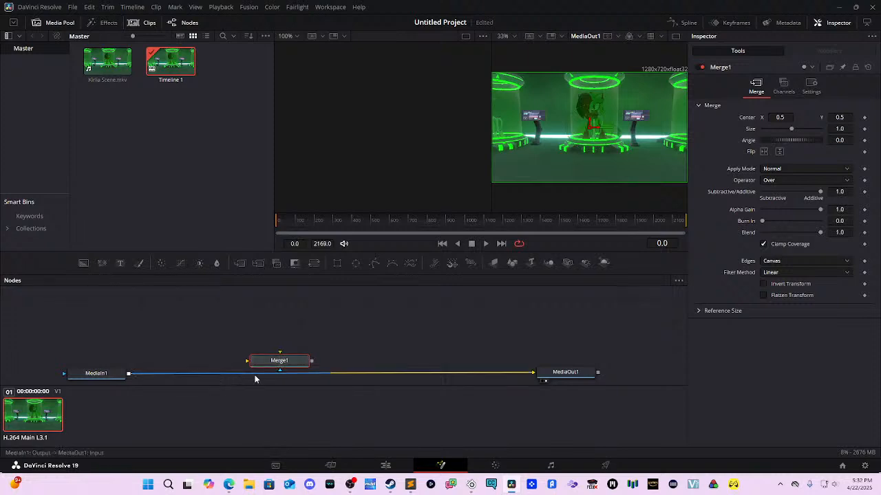
left_click(295, 375)
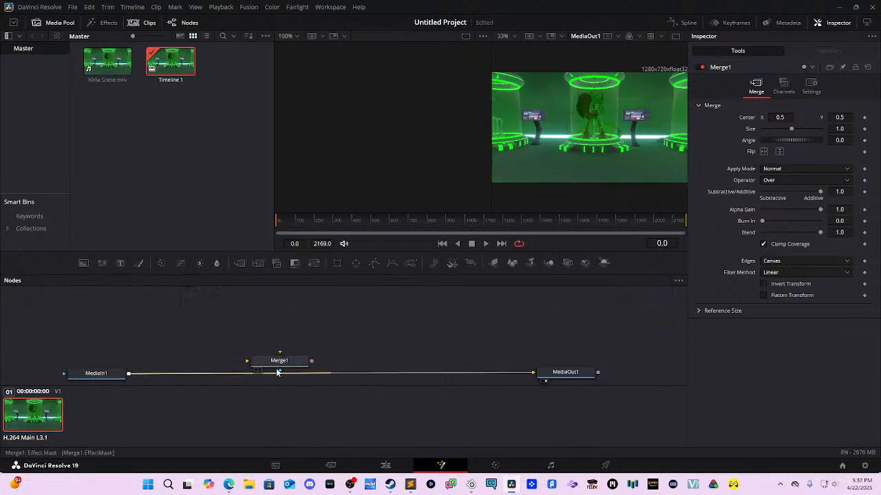
Step: Delete the MediaIn1–MediaOut1 link and wire MediaIn1 through Merge1 into MediaOut1
left_click(252, 372)
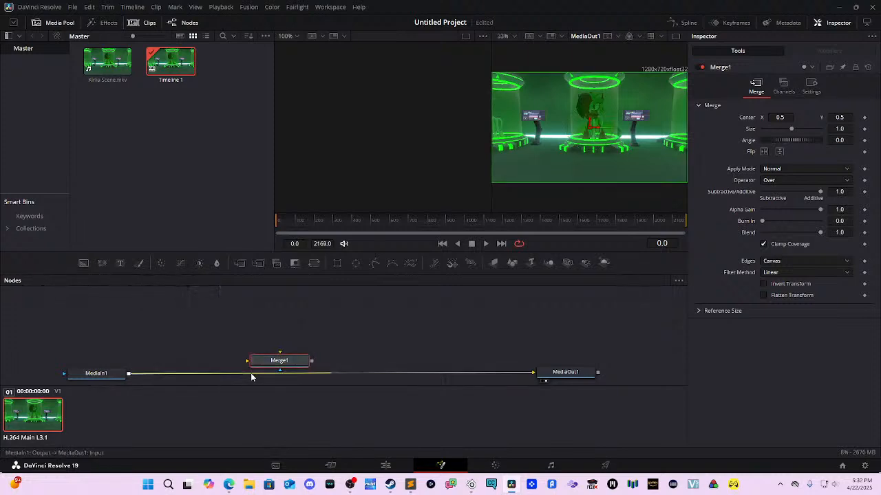
left_click(352, 374)
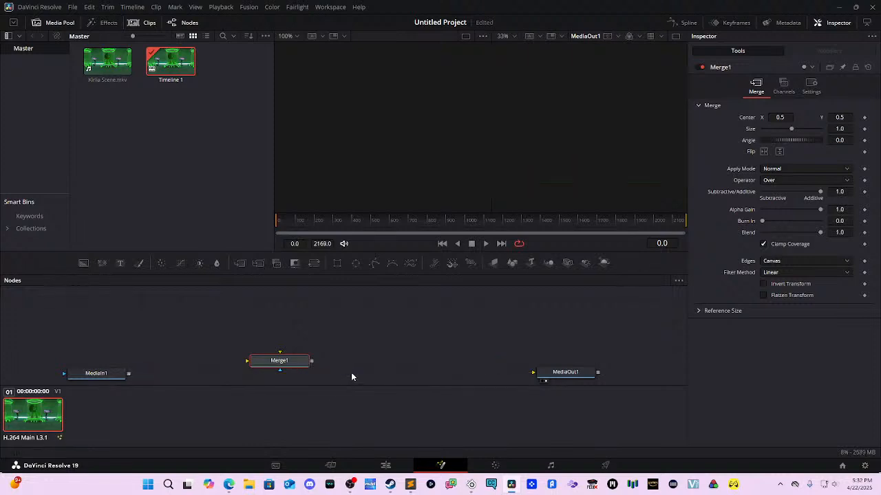
left_click(346, 375)
left_click_drag(128, 374, 252, 362)
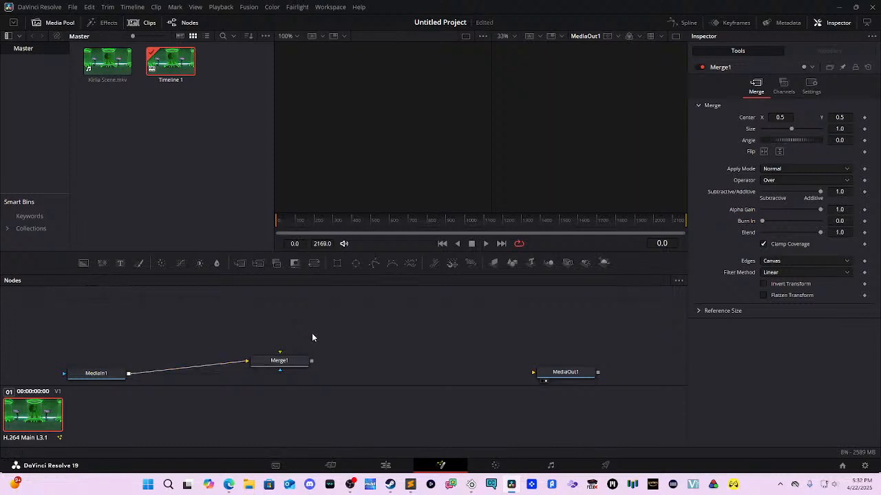
left_click_drag(302, 365, 537, 372)
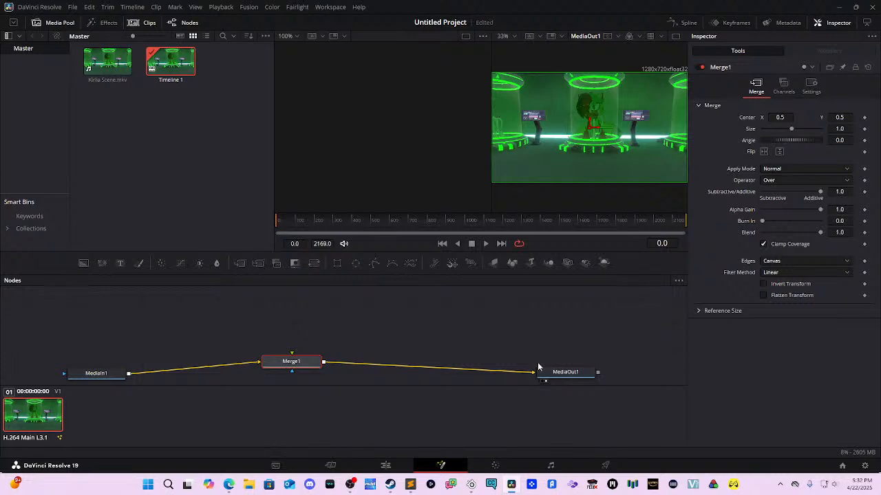
left_click(350, 330)
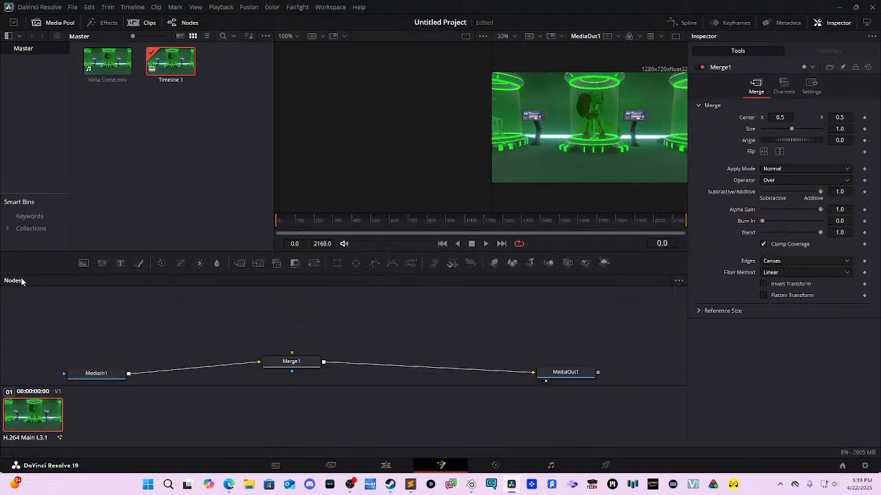
Step: Add a Text1 node reading 'KIRLIA' and connect it to Merge1's foreground input
left_click(120, 263)
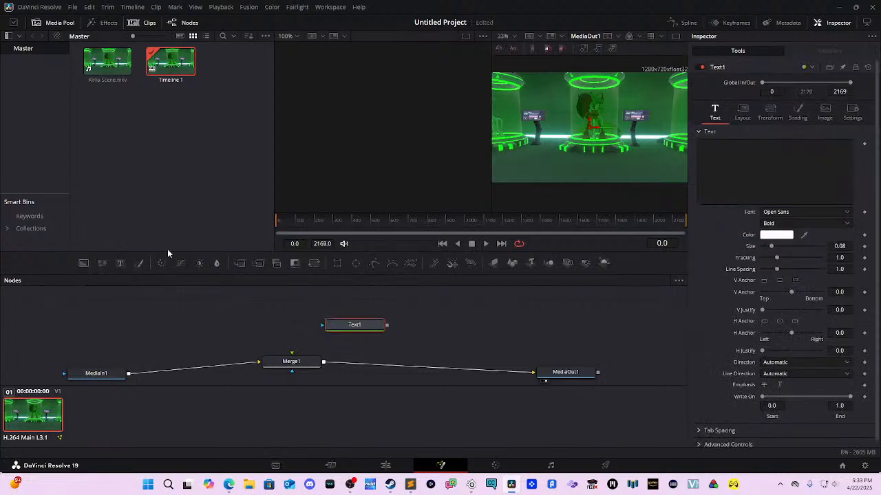
left_click_drag(342, 333, 282, 318)
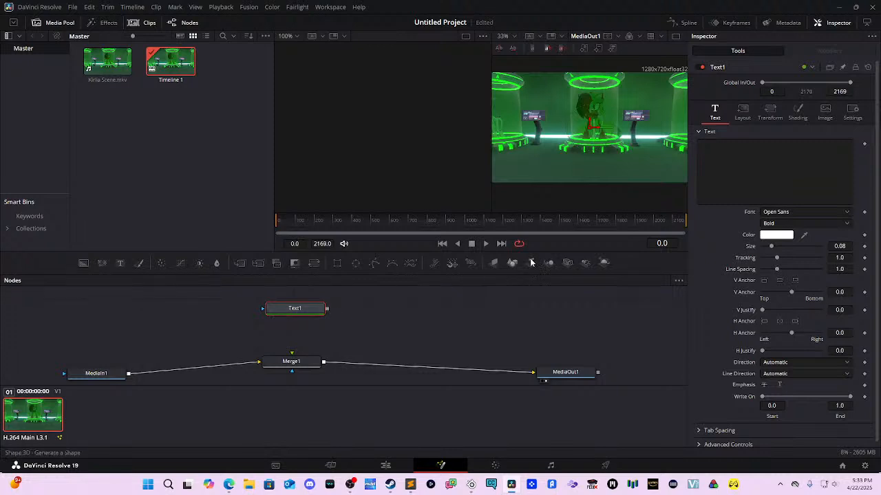
left_click(773, 175)
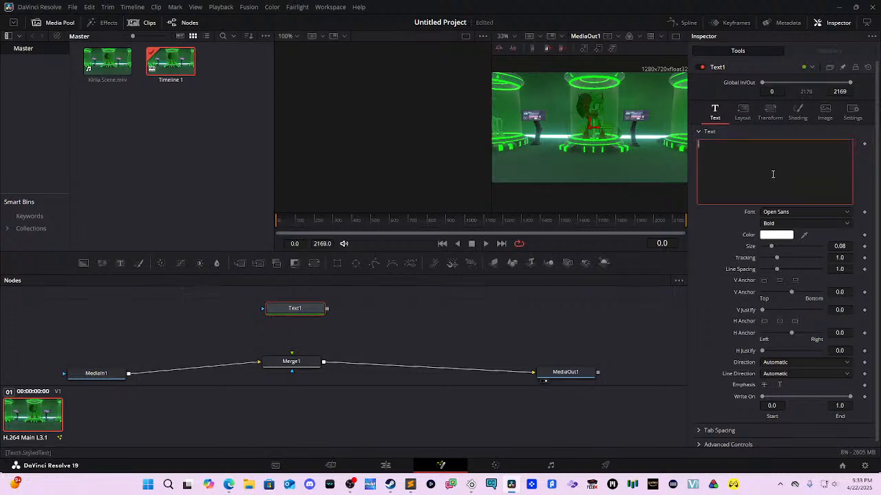
type("KIRLIA")
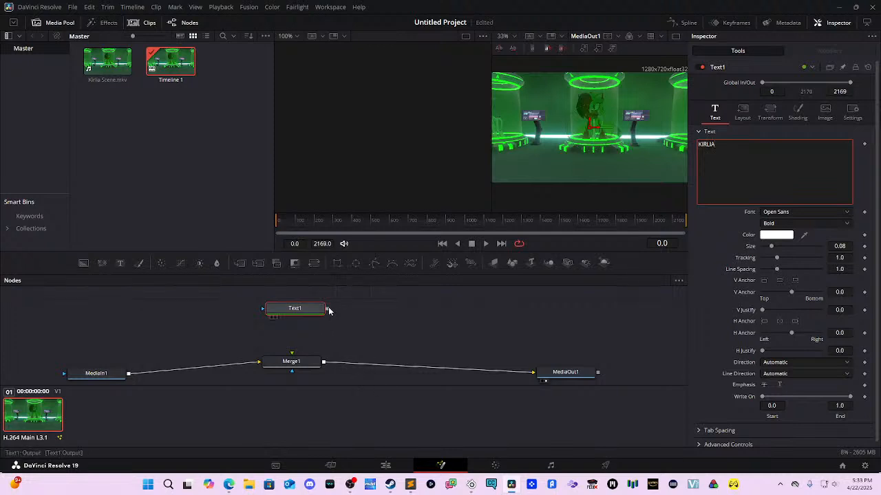
left_click_drag(328, 306, 291, 353)
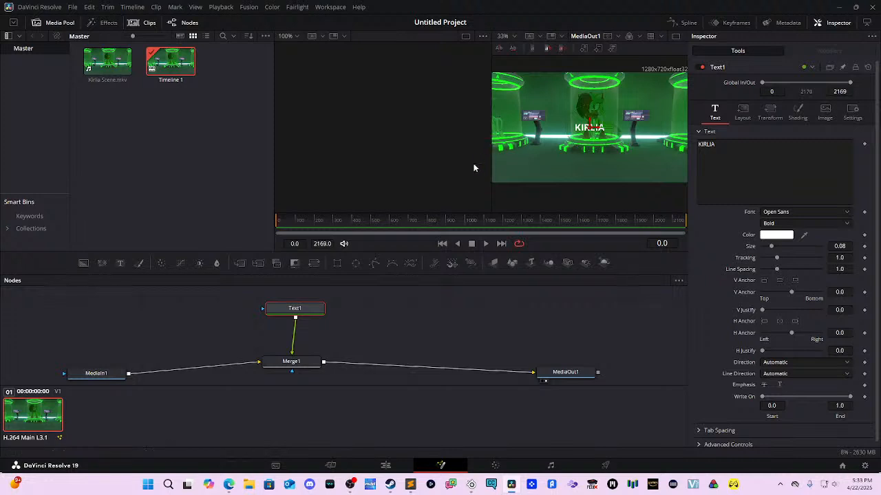
Step: Drag the KIRLIA title lower in the viewer and raise its Size from 0.08 to 0.2008
left_click_drag(508, 218, 530, 200)
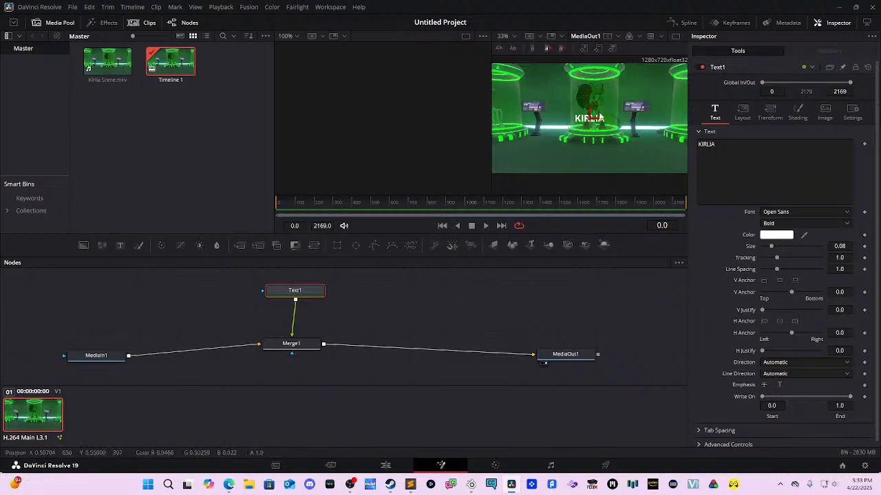
left_click_drag(590, 114, 589, 152)
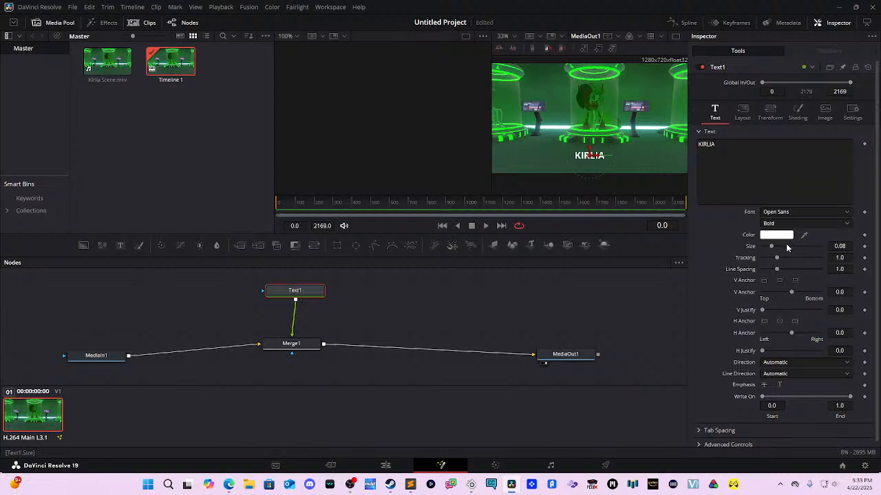
mouse_move(773, 249)
left_mouse_down()
mouse_move(782, 250)
mouse_move(778, 235)
left_mouse_up()
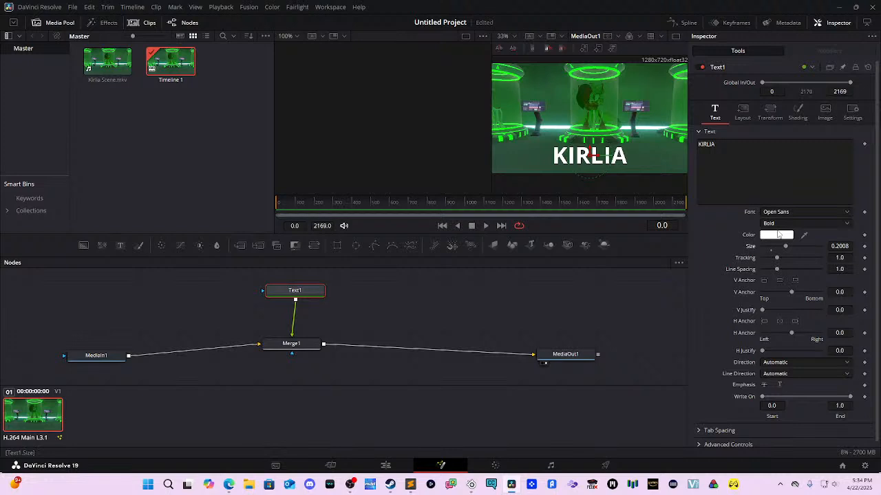
key("shift+space")
type("merge")
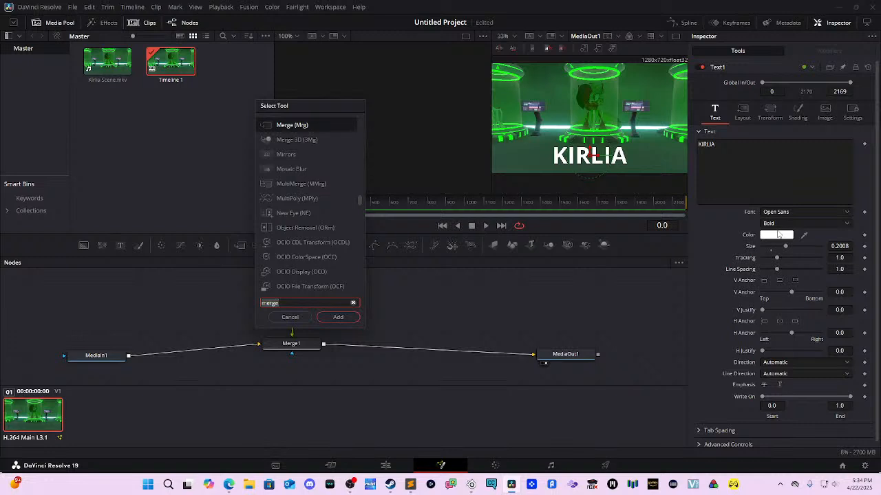
type("co")
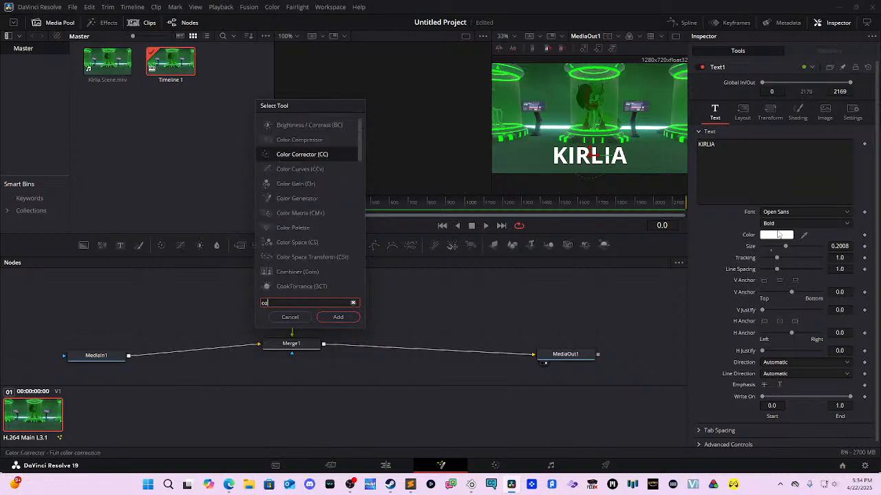
Step: Add ColorCorrector1 between Text1 and Merge1 and arrange it in the node graph
key("Return")
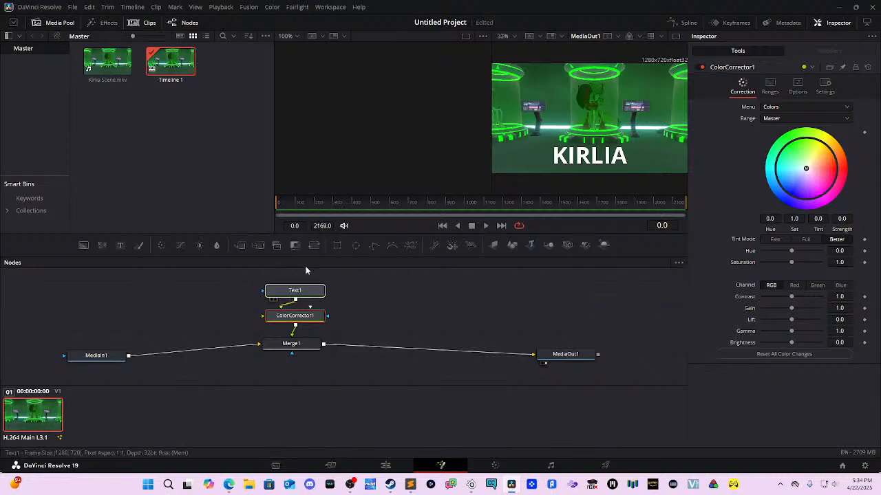
left_click_drag(408, 313, 411, 348)
left_click_drag(308, 330, 318, 296)
left_click_drag(299, 358, 302, 356)
left_click(300, 353)
Step: Tint ColorCorrector1 green (tint 0.4833, strength 0.3403), then unlink Text1 from it and select Text1
left_click_drag(817, 196, 788, 167)
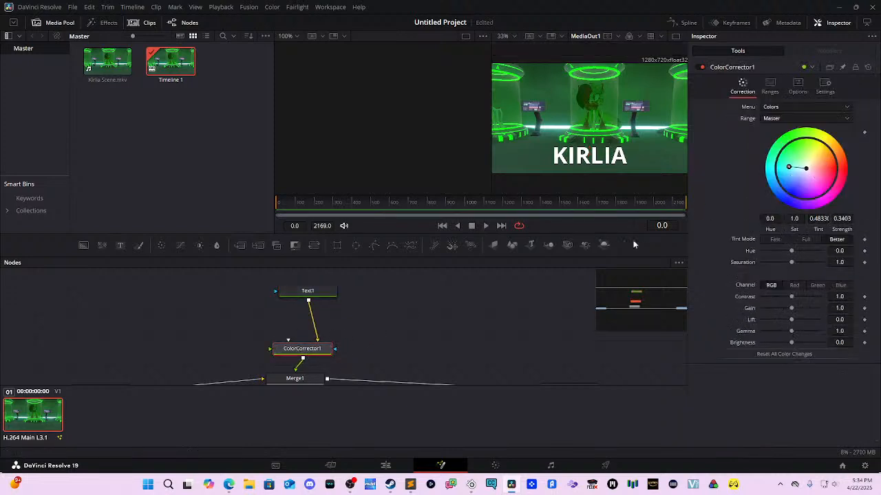
left_click(318, 339)
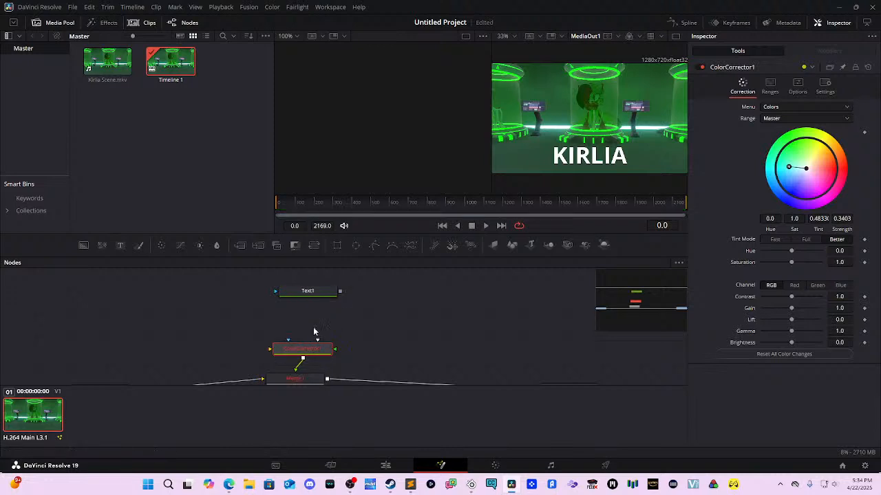
left_click(318, 294)
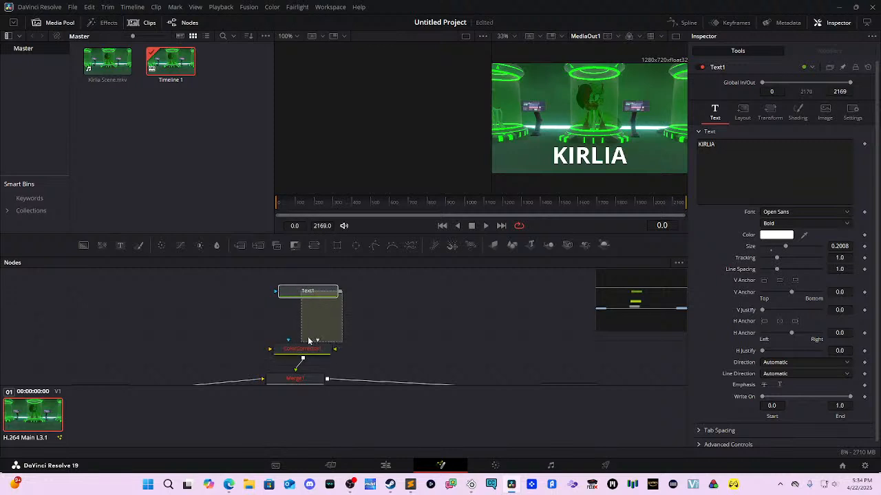
Step: Link Text1 to ColorCorrector1 and colour the KIRLIA title bright green #62ff0e
left_click_drag(339, 292, 290, 342)
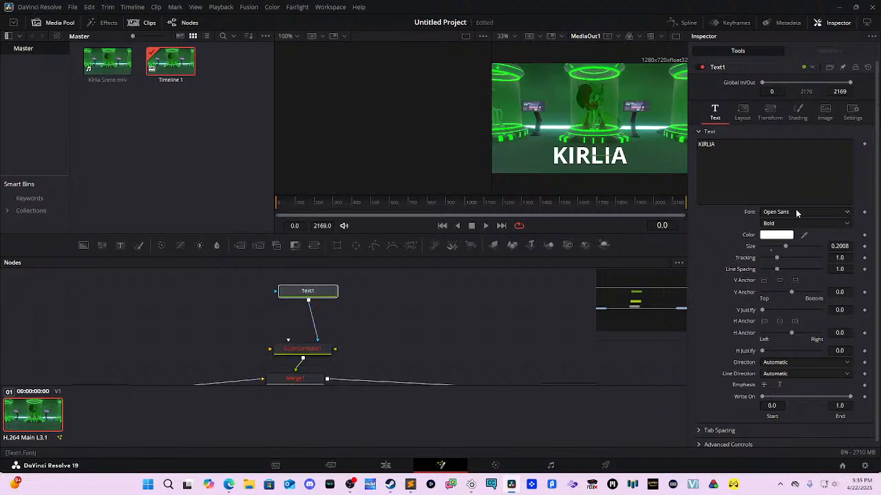
left_click(318, 289)
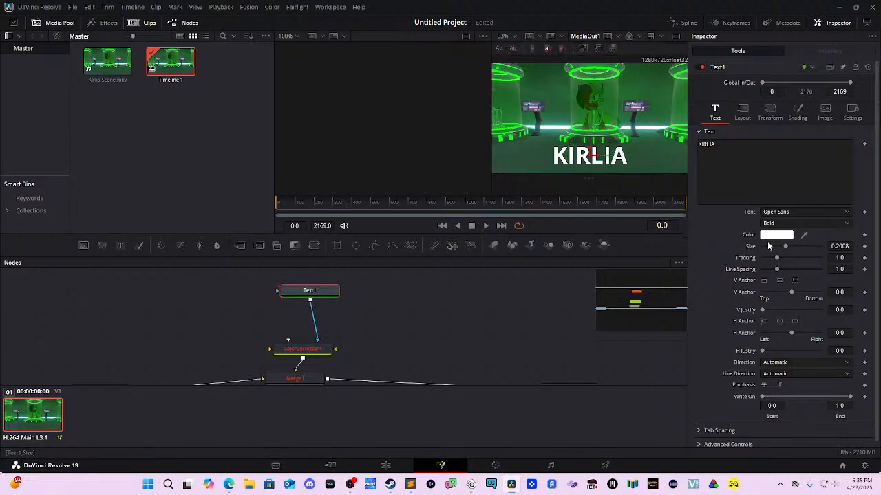
left_click(787, 234)
left_click_drag(438, 192, 507, 170)
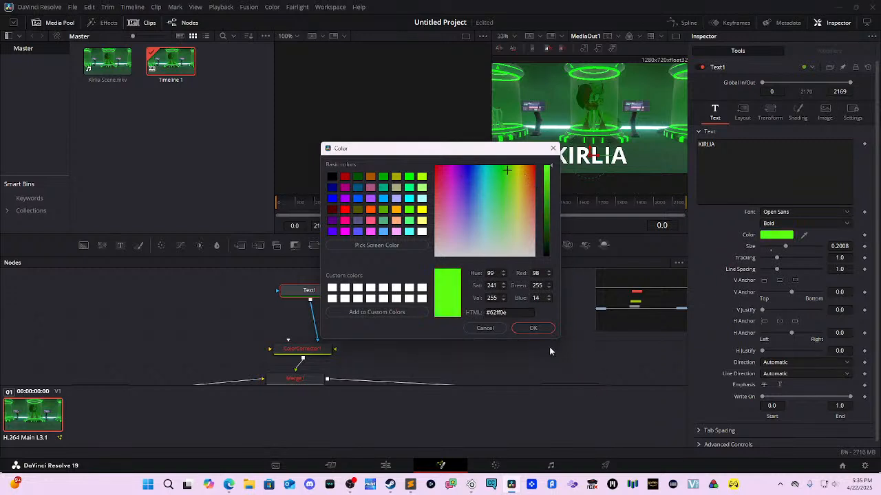
left_click(535, 330)
Step: Move Text1's link from ColorCorrector1's mask to its main yellow input
mouse_move(309, 289)
left_mouse_down()
mouse_move(352, 293)
mouse_move(309, 289)
left_mouse_up()
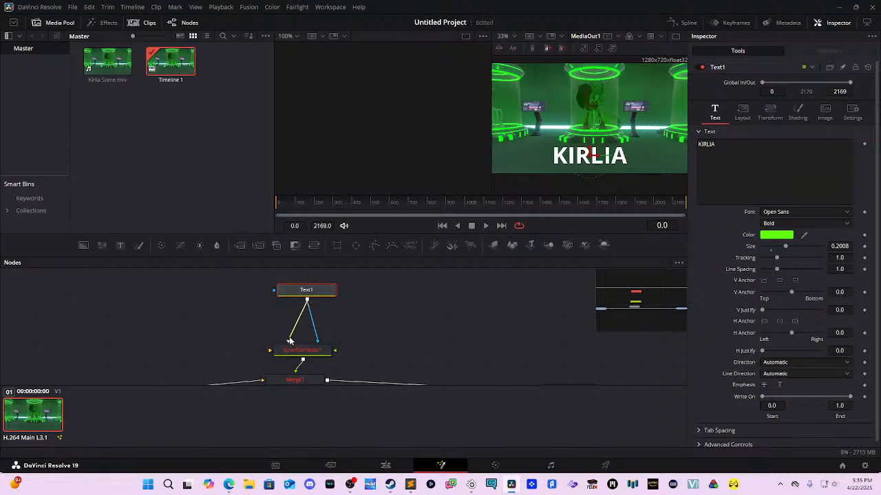
left_click_drag(317, 341, 294, 346)
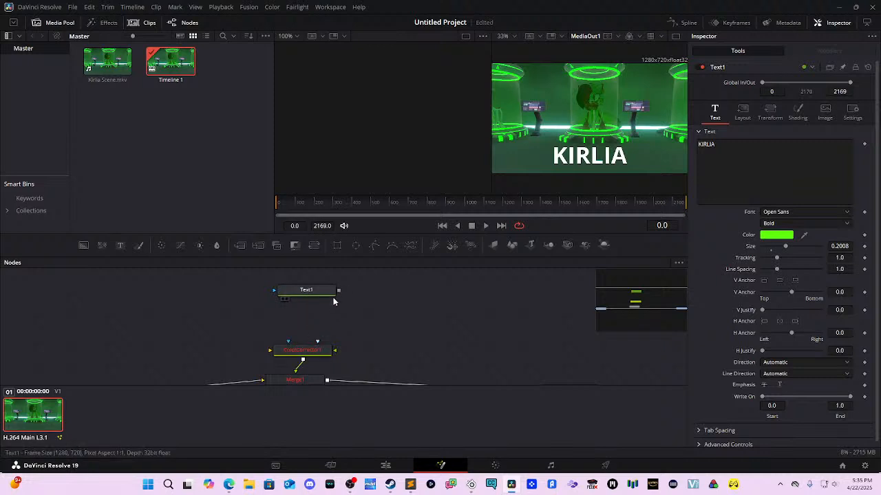
left_click_drag(338, 293, 333, 357)
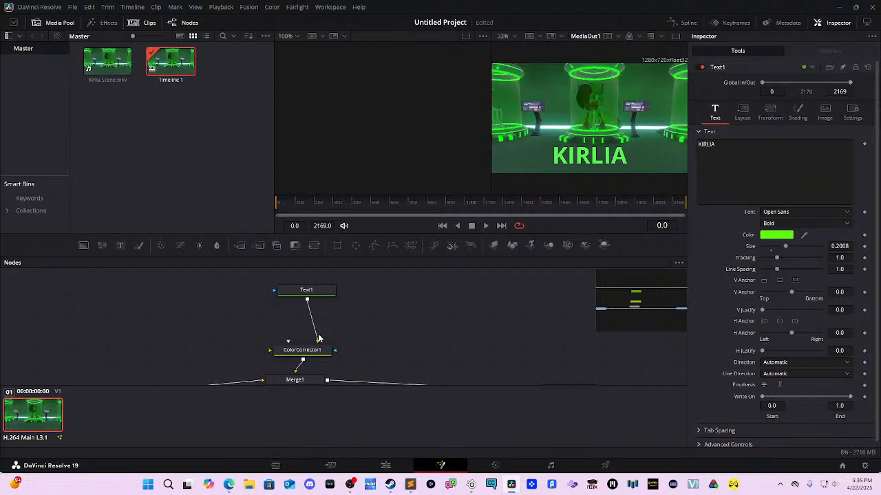
Step: Save, recolour KIRLIA to brighter green #26ff5c, and stack Text1 above ColorCorrector1
key("ctrl+s")
left_click(784, 237)
left_click_drag(450, 172, 497, 179)
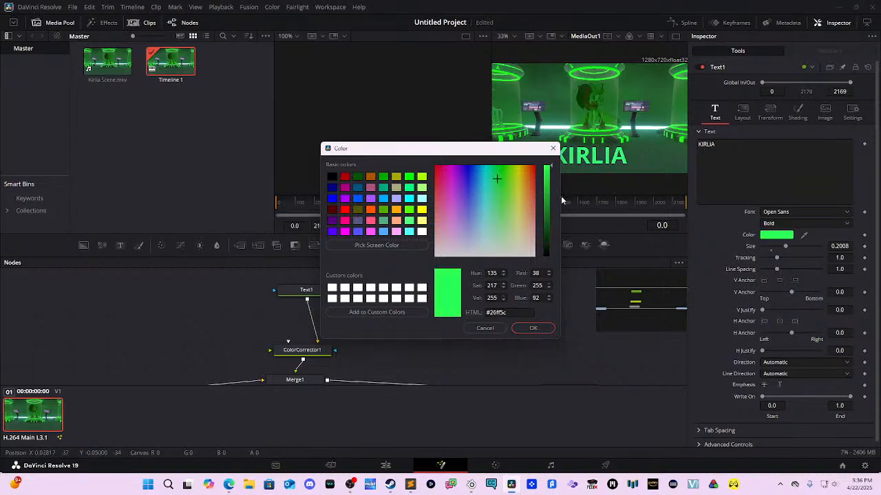
left_click(540, 328)
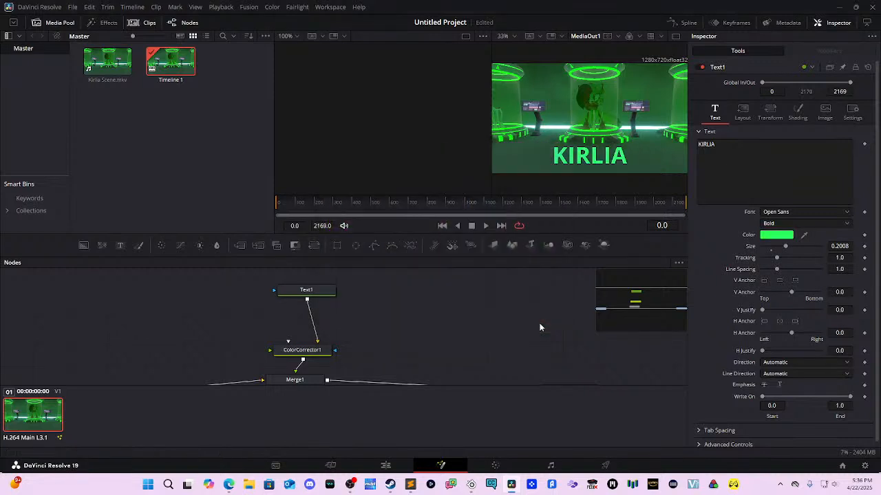
mouse_move(327, 292)
left_mouse_down()
mouse_move(373, 294)
mouse_move(334, 291)
left_mouse_up()
left_click_drag(317, 351, 328, 335)
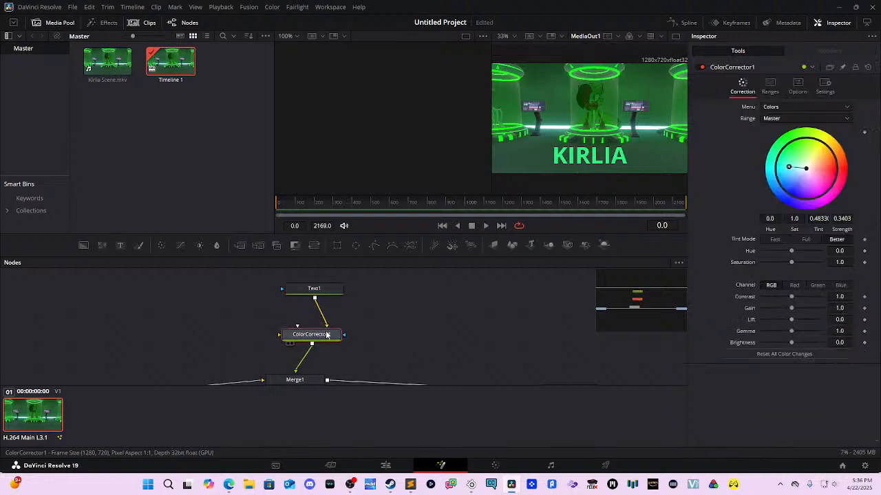
Step: Centre ColorCorrector1's colour wheel puck so strength returns to about 0
mouse_move(798, 170)
left_mouse_down()
mouse_move(826, 164)
mouse_move(808, 148)
mouse_move(792, 168)
mouse_move(805, 168)
left_mouse_up()
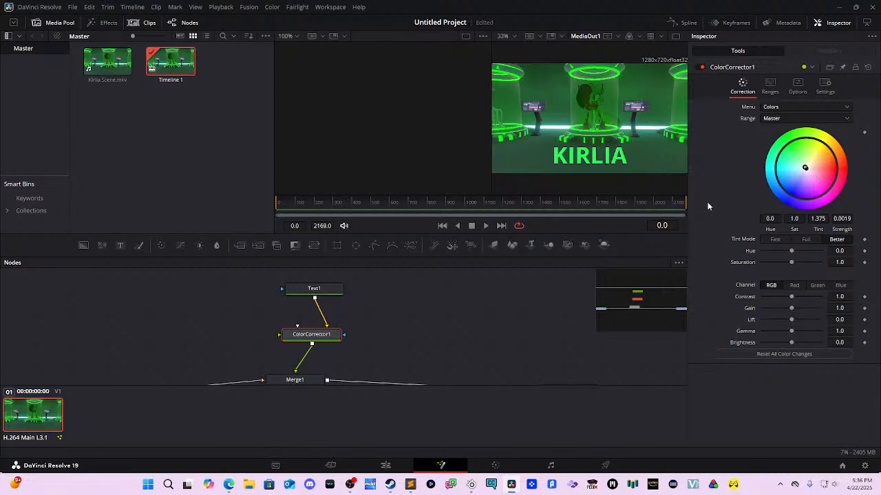
left_click_drag(807, 170, 805, 168)
Step: Keyframe ColorCorrector1's tint wheel at several frames, ending at tint 0.3144 with strength 1.0
left_click(864, 133)
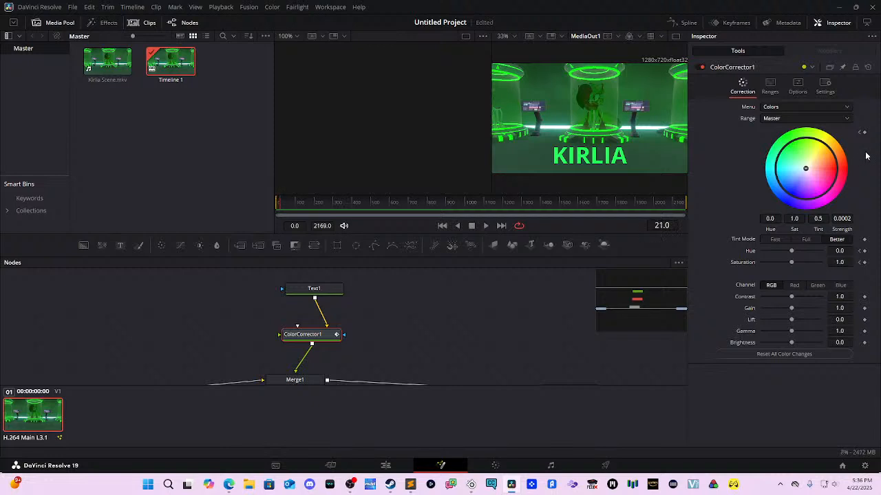
left_click(864, 132)
left_click_drag(806, 168, 749, 178)
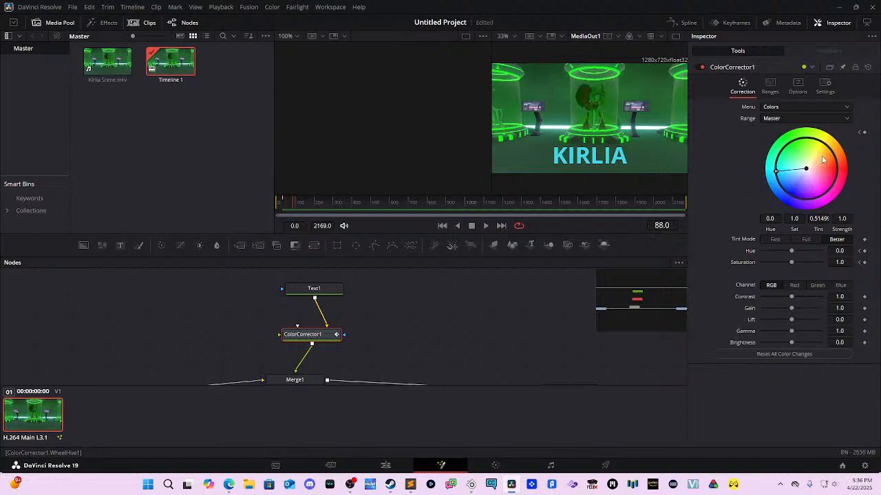
left_click(864, 132)
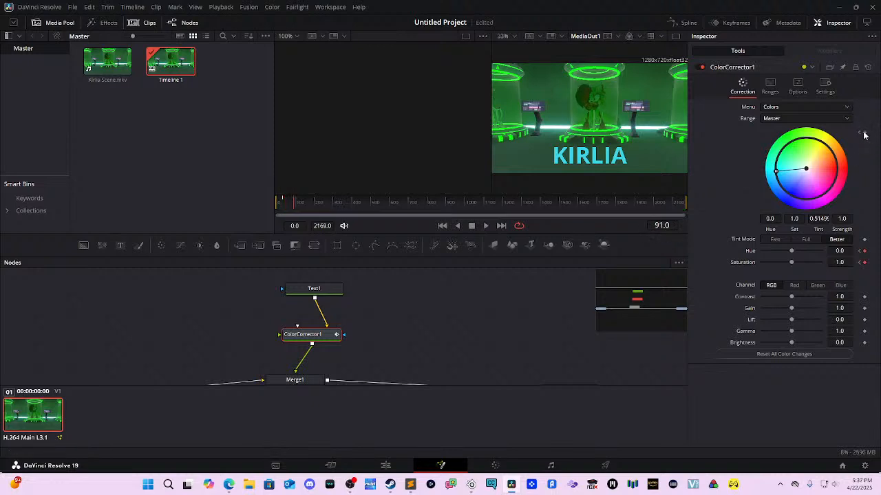
left_click_drag(777, 170, 787, 126)
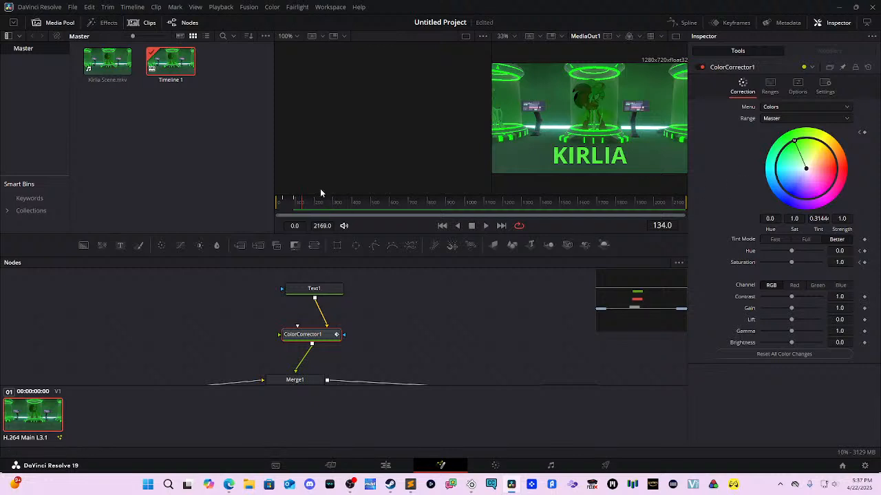
Step: Play the tint animation back from the first frame of the clip
left_click_drag(303, 196, 268, 198)
key("space")
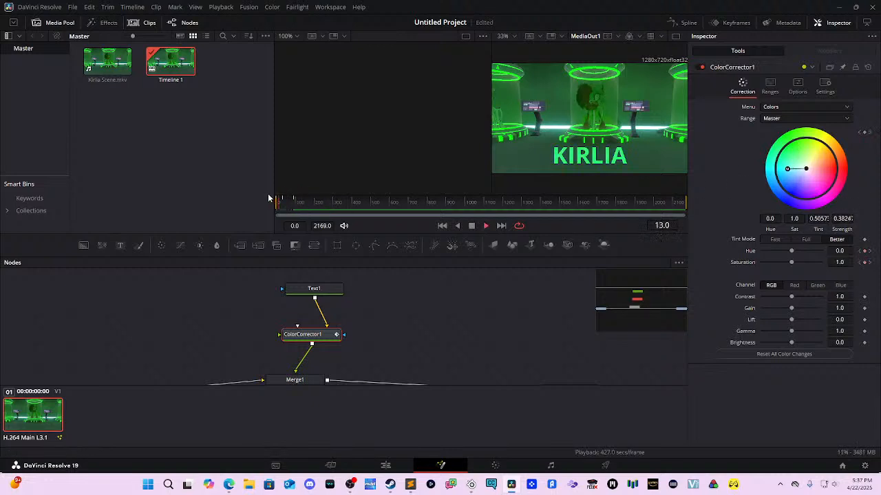
key("space")
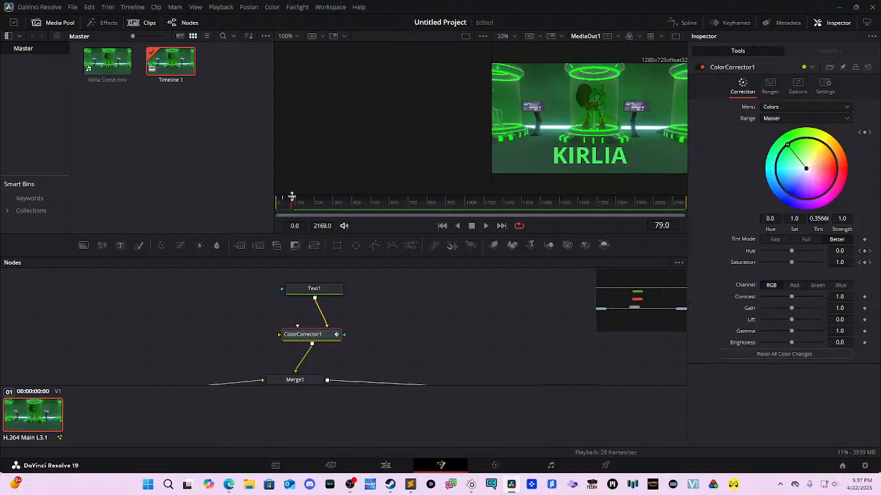
left_click_drag(287, 197, 269, 181)
key("space")
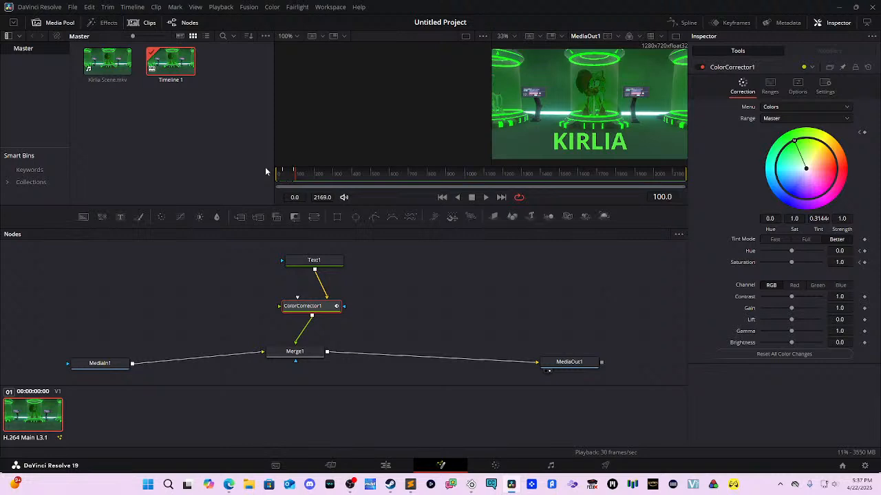
Step: Change the KIRLIA title font to MV Boli and nudge it slightly down
left_click(326, 259)
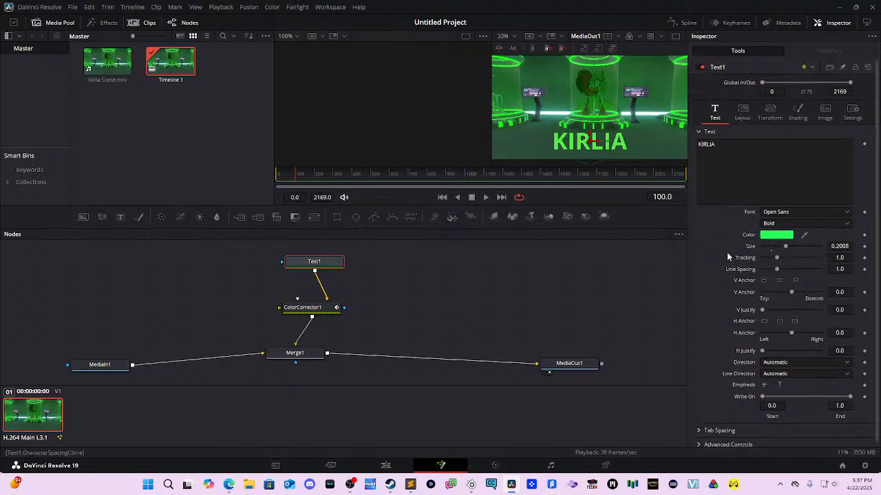
left_click(774, 212)
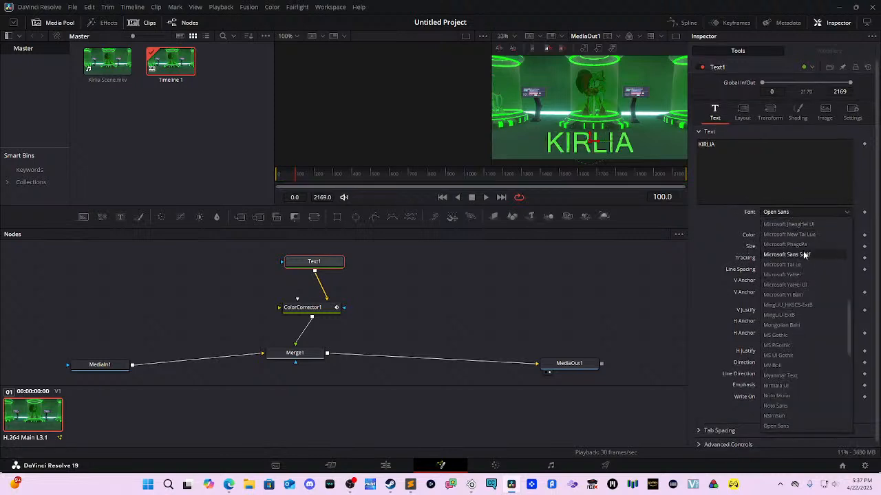
left_click(775, 365)
left_click_drag(591, 137, 592, 139)
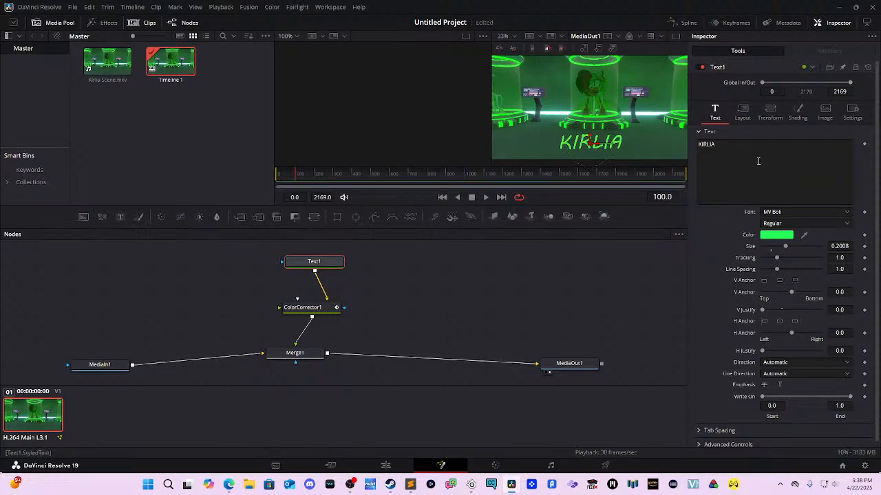
Step: Browse Text1's Layout, Transform, Shading and Image tabs, ending on Transform in Characters mode
left_click(750, 111)
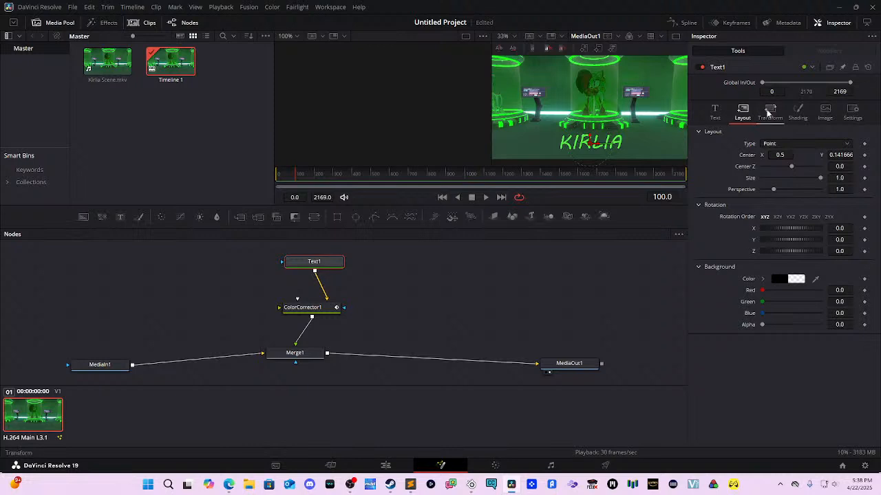
left_click(770, 116)
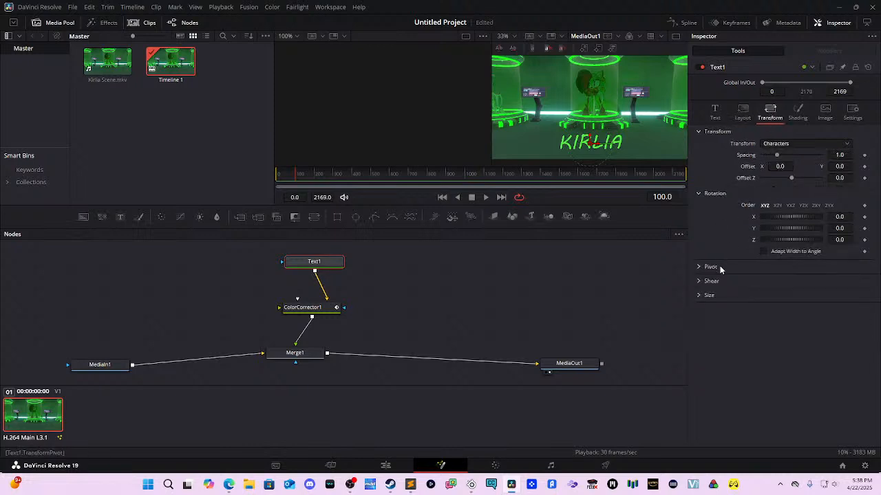
left_click(772, 146)
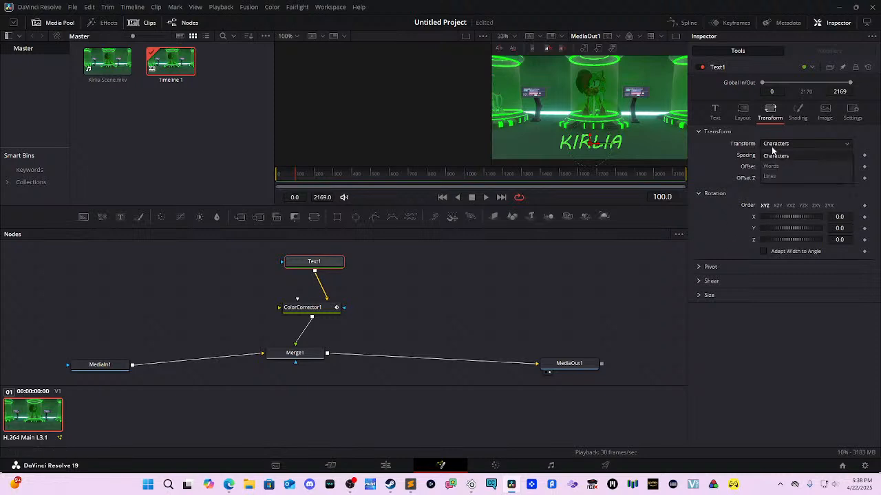
left_click(775, 144)
left_click(797, 113)
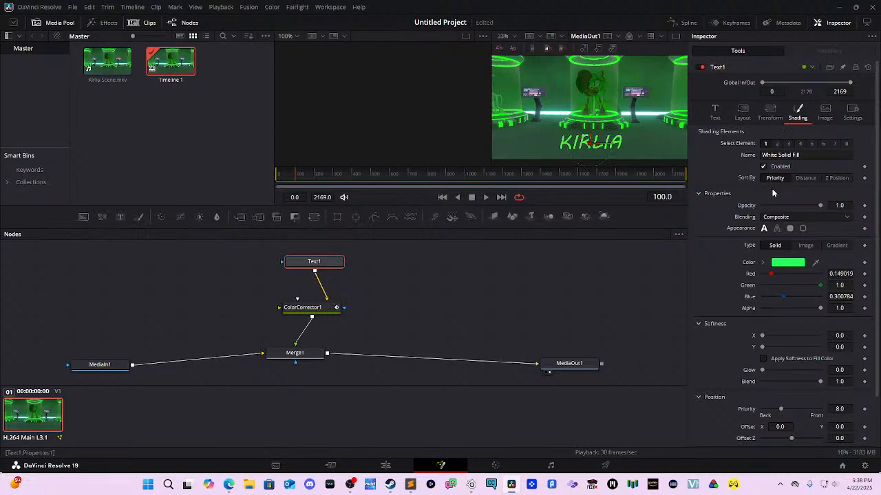
scroll(771, 193, "down", 2)
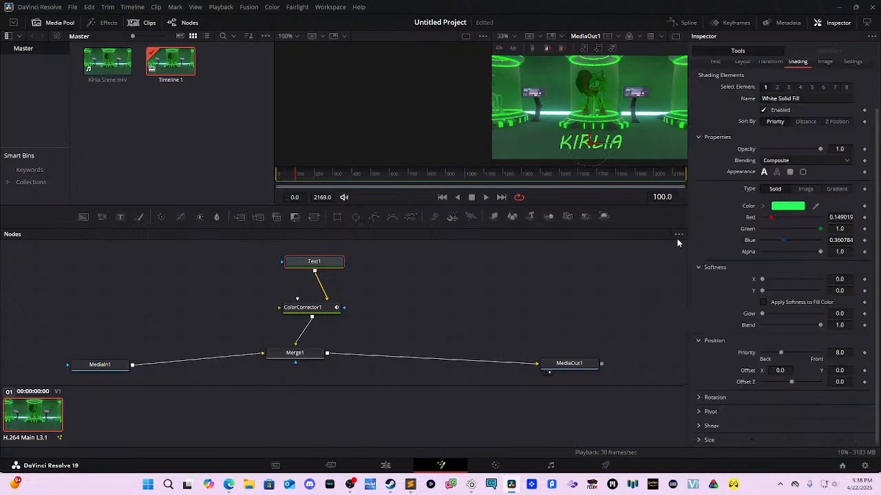
scroll(779, 233, "up", 2)
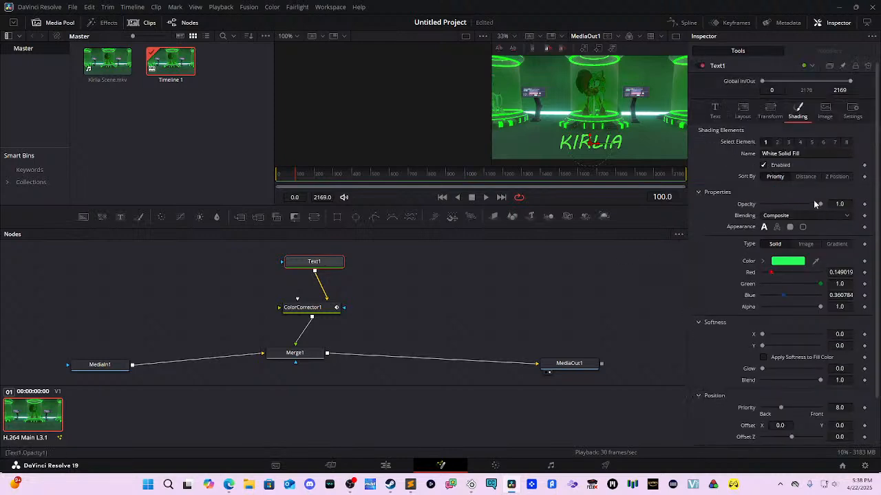
left_click(818, 110)
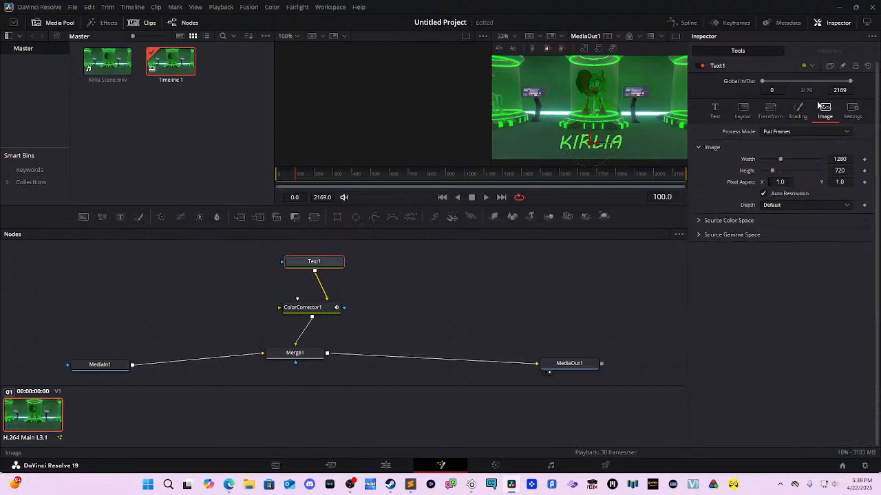
left_click(852, 110)
left_click(751, 112)
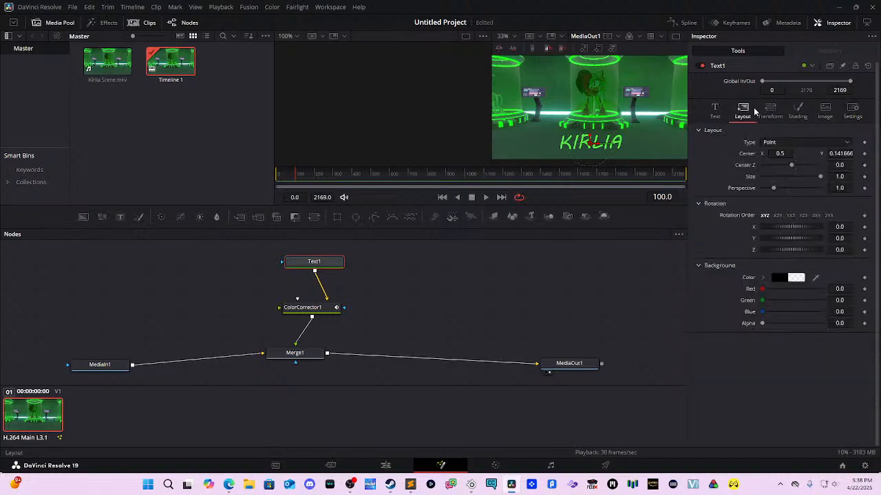
left_click(758, 112)
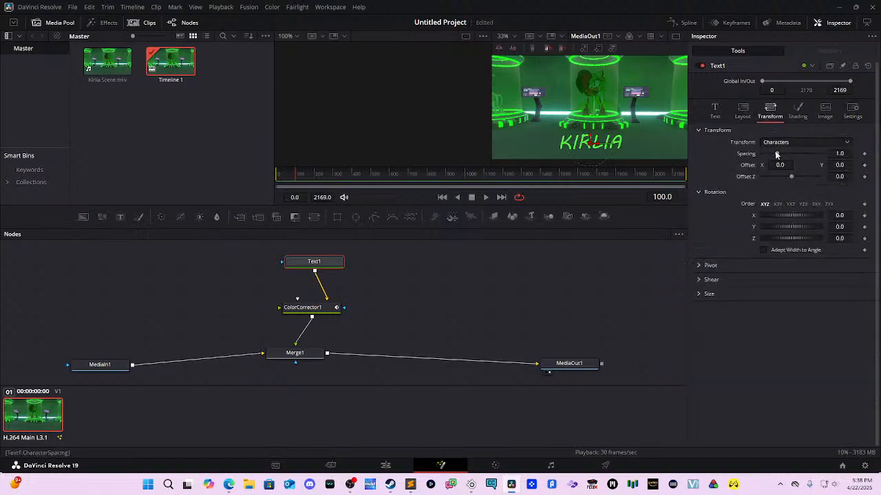
Step: Keyframe the letter spacing at frames 0, 25, 49 and 75 with decreasing values
left_click_drag(776, 155, 784, 157)
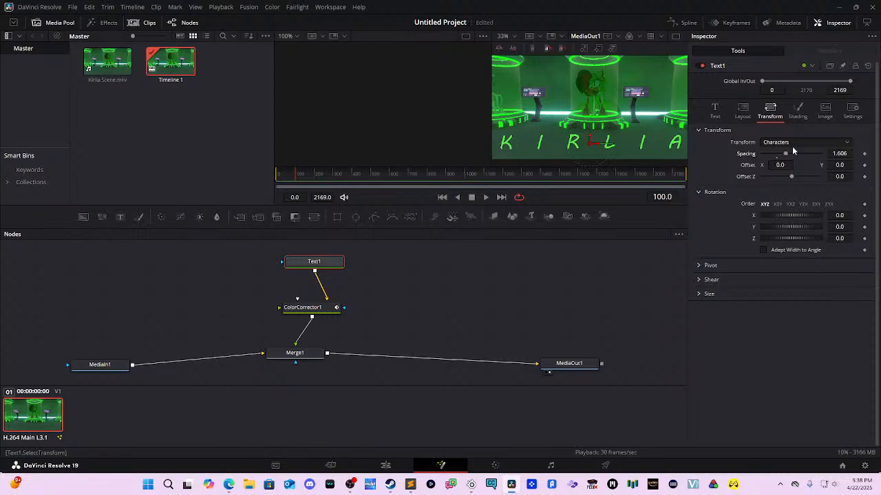
left_click_drag(294, 175, 266, 170)
left_click(864, 155)
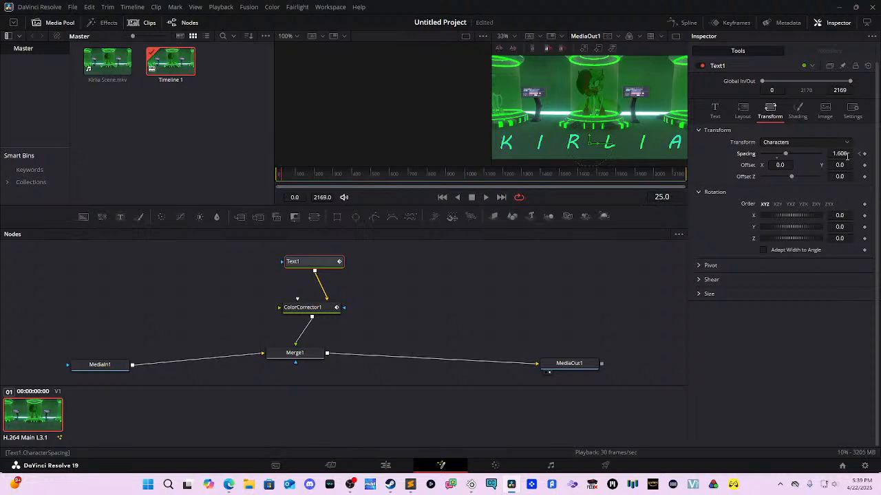
left_click(864, 155)
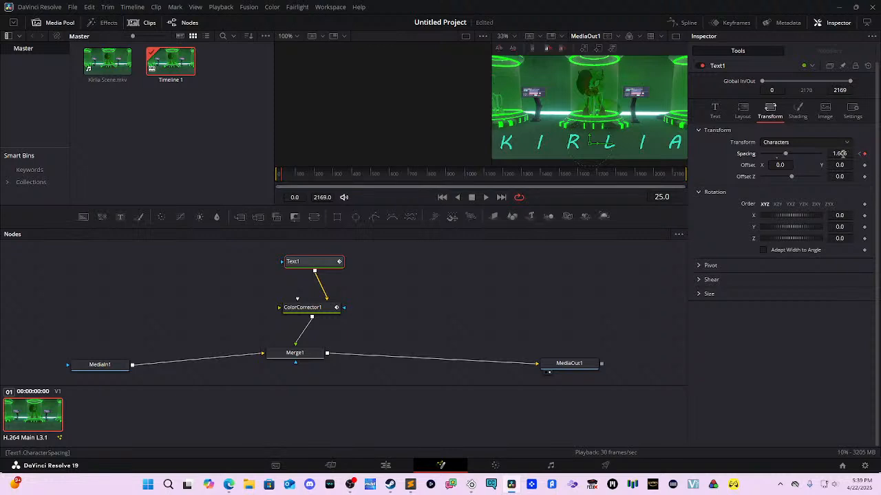
left_click_drag(786, 154, 780, 156)
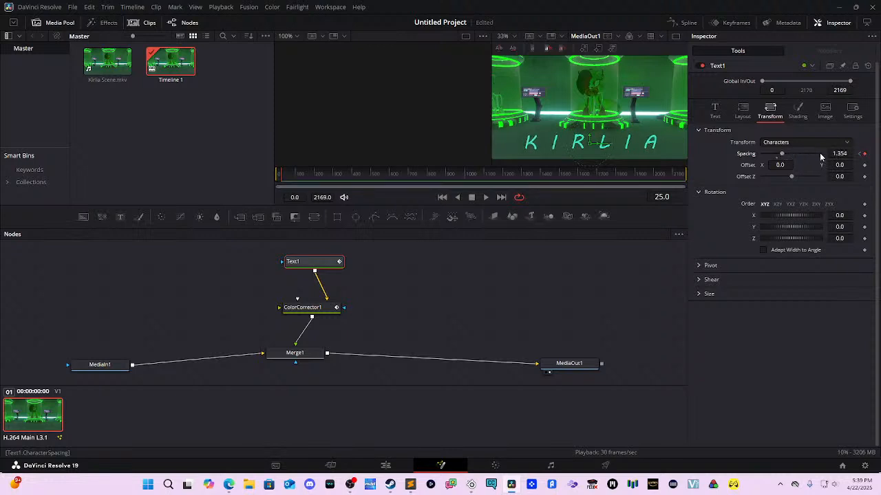
left_click(864, 154)
left_click_drag(842, 154, 778, 154)
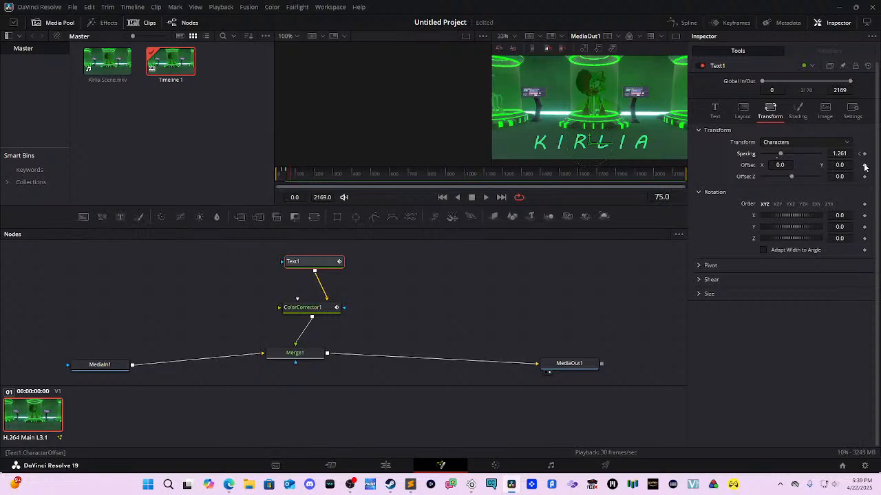
left_click(864, 153)
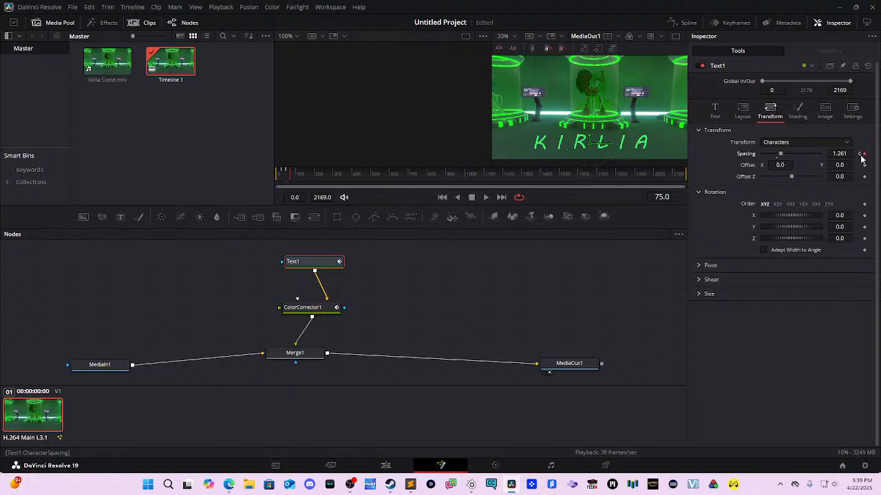
left_click_drag(839, 154, 742, 153)
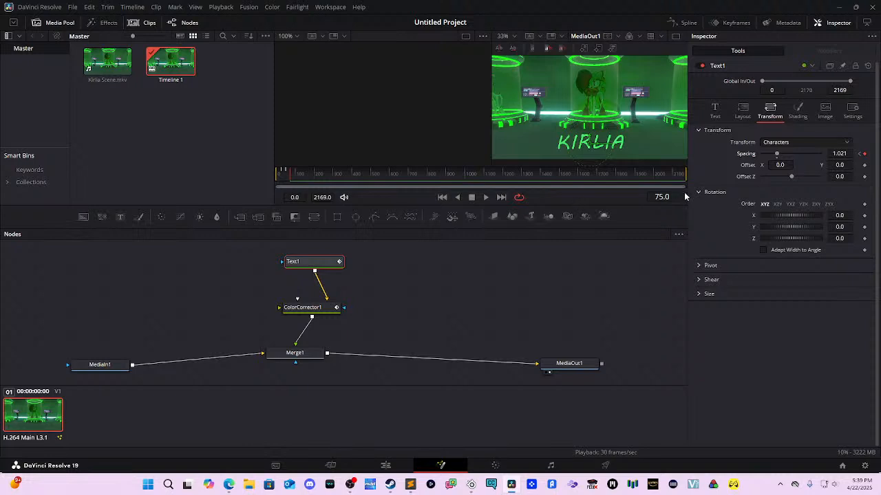
Step: Scrub the spacing animation, set the final spacing to 1.09, and return to frame 0
left_click_drag(669, 193, 644, 194)
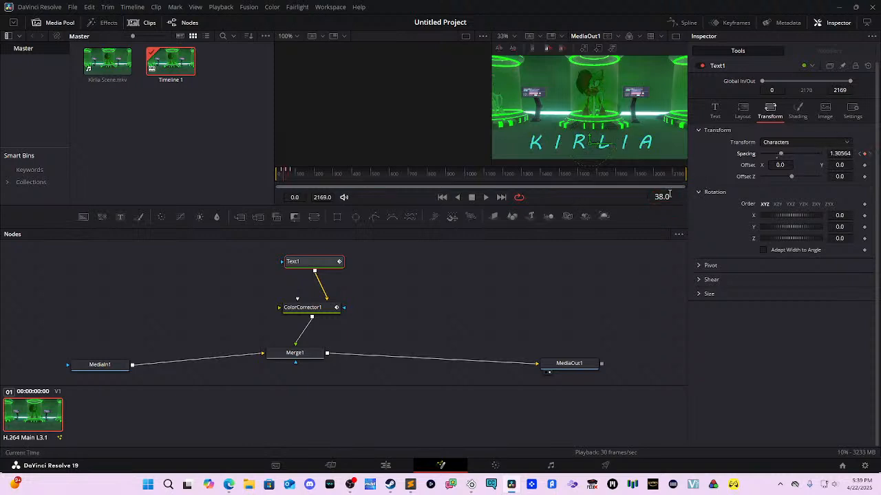
mouse_move(662, 196)
left_mouse_down()
mouse_move(683, 196)
mouse_move(664, 193)
left_mouse_up()
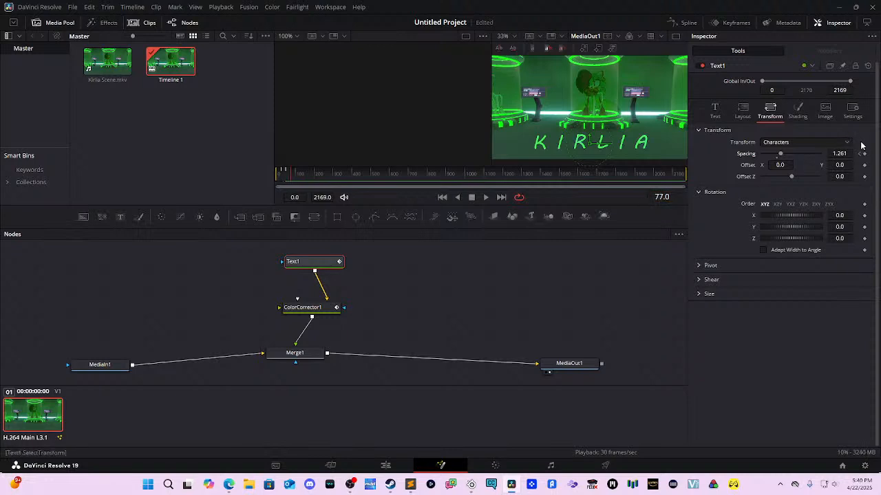
left_click_drag(841, 156, 784, 155)
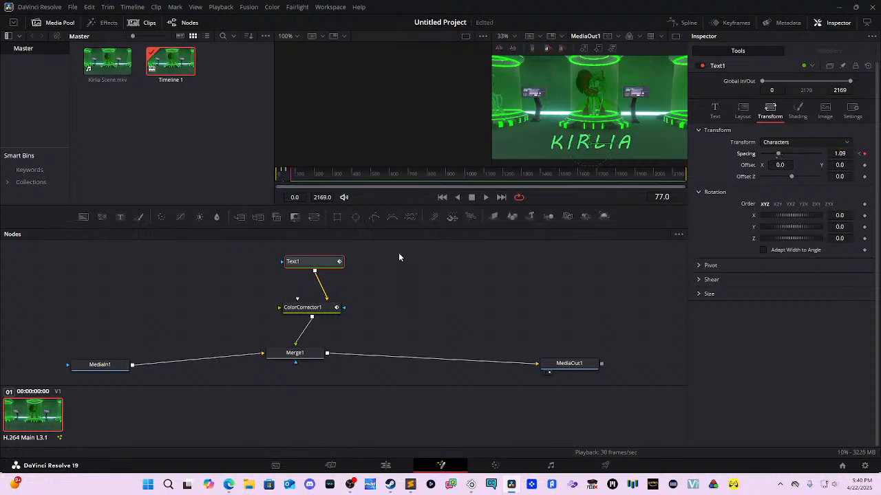
left_click_drag(290, 168, 291, 165)
left_click_drag(290, 167, 264, 166)
key("space")
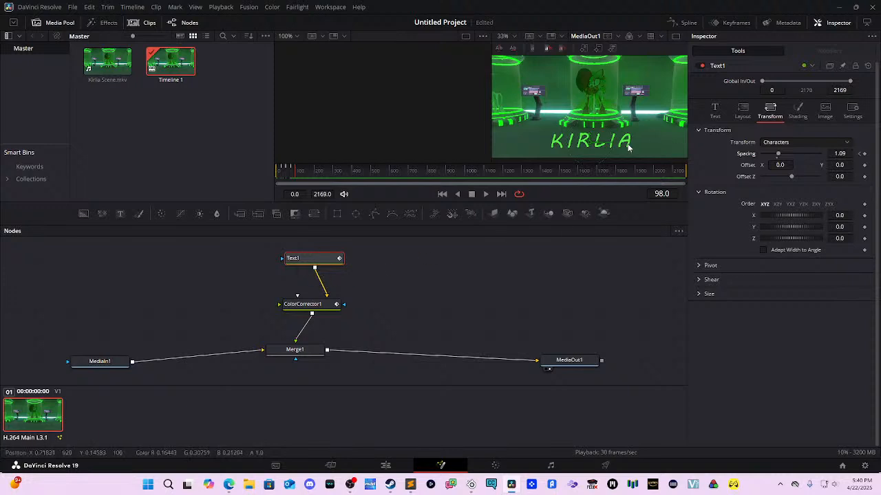
key("space")
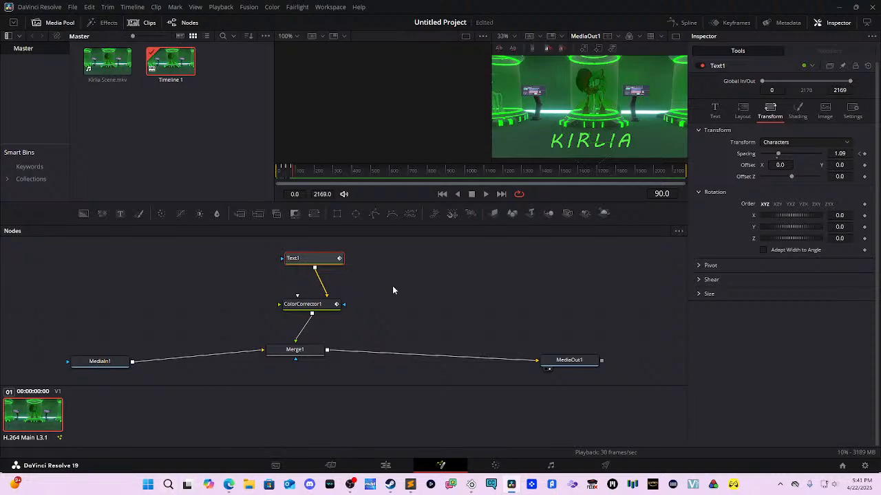
Step: Move Text1 and ColorCorrector1 closer together and insert a Transform node before Merge1
left_click_drag(310, 259, 313, 240)
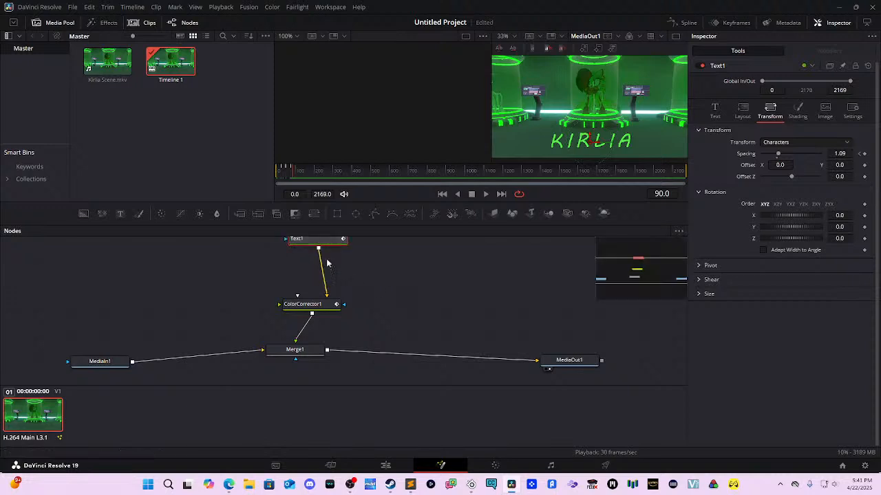
left_click_drag(323, 299, 320, 272)
key("shift+space")
type("co")
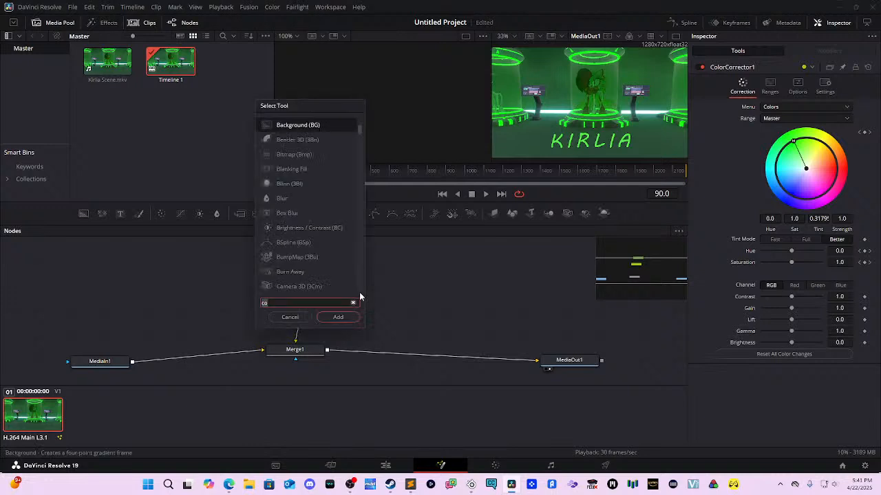
key("BackSpace")
key("BackSpace")
type("transform")
key("Return")
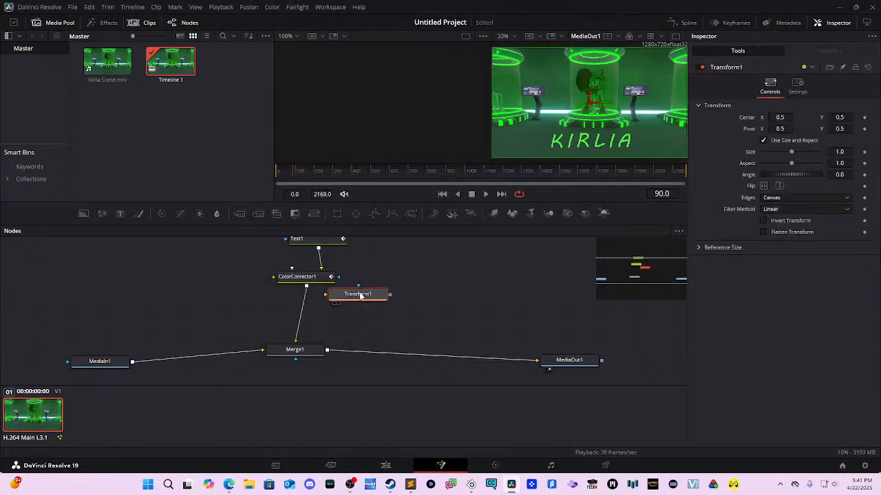
left_click_drag(360, 296, 312, 315)
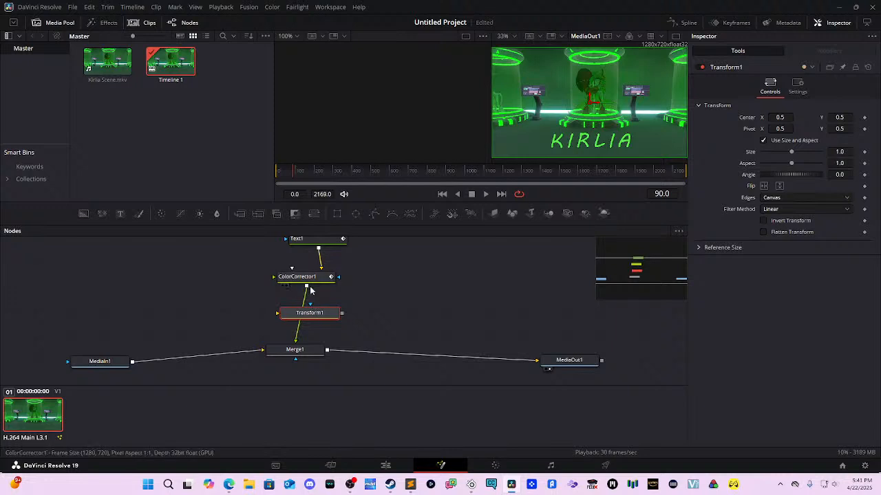
left_click(320, 291)
Step: Delete the Transform node and reconnect ColorCorrector1 straight into Merge1, re-spacing the nodes
left_click_drag(307, 287, 311, 308)
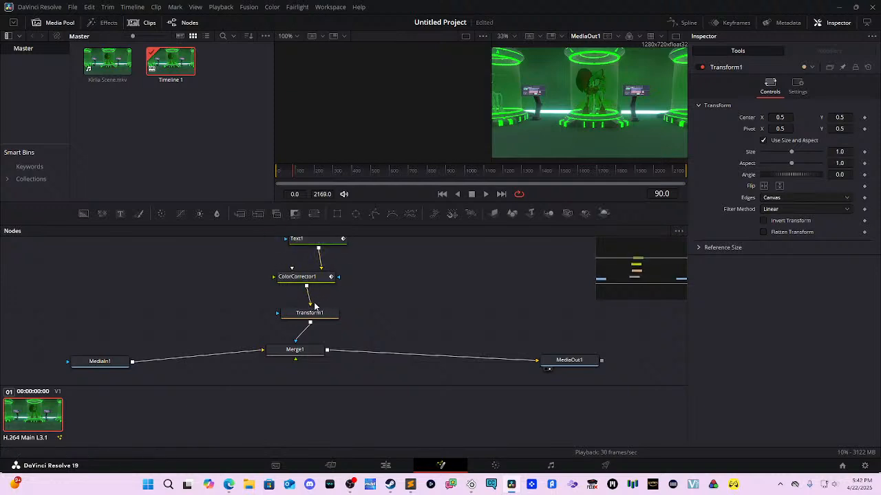
left_click_drag(308, 299, 292, 289)
left_click_drag(311, 320, 330, 323)
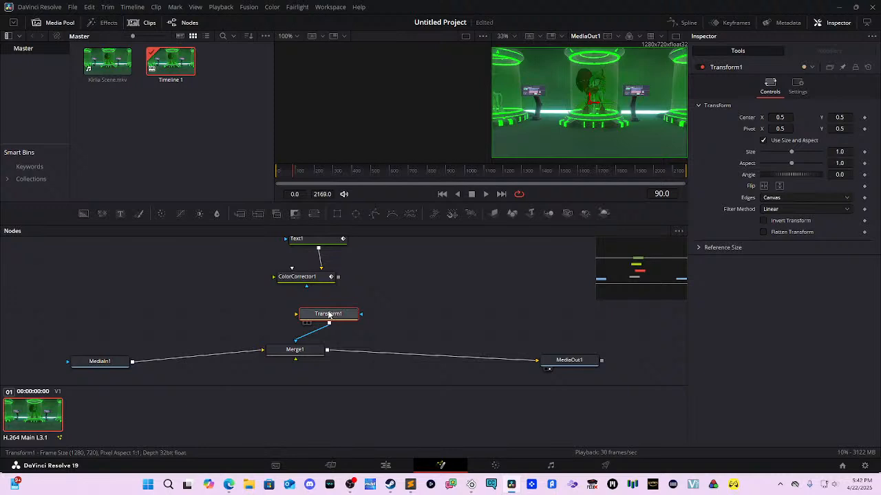
key("Delete")
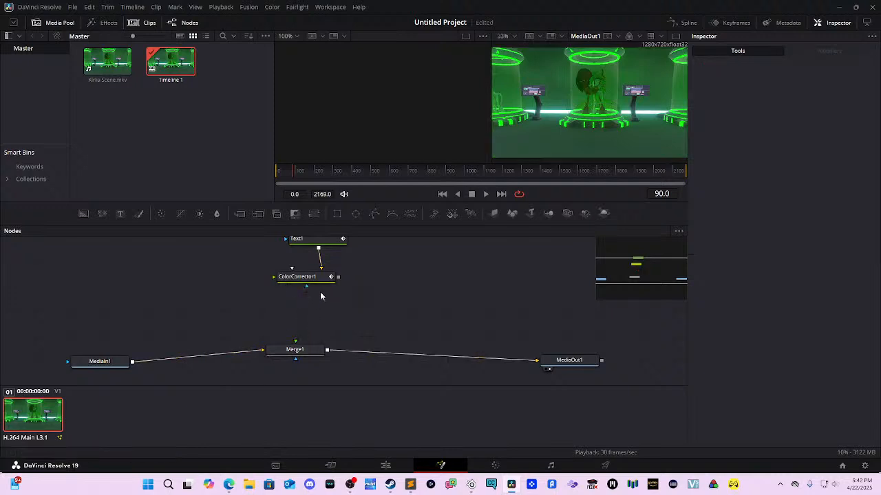
left_click_drag(338, 276, 296, 343)
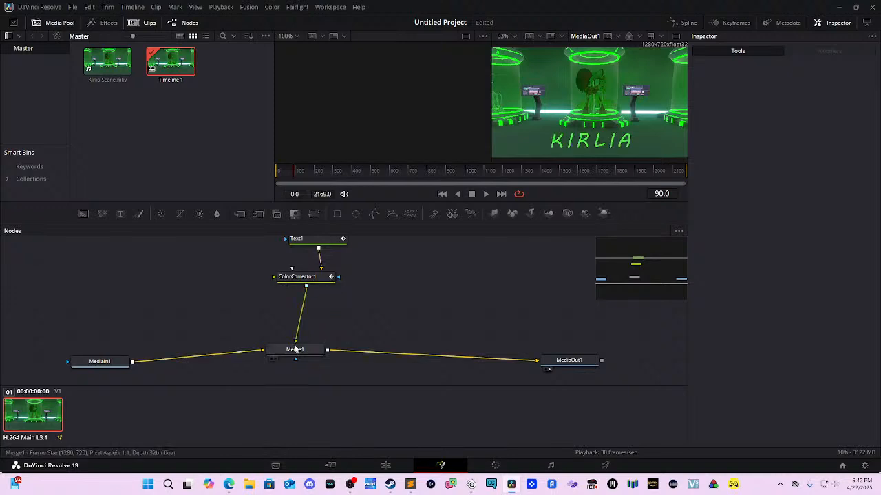
left_click(310, 278)
left_click_drag(312, 283, 314, 296)
left_click_drag(315, 240, 315, 257)
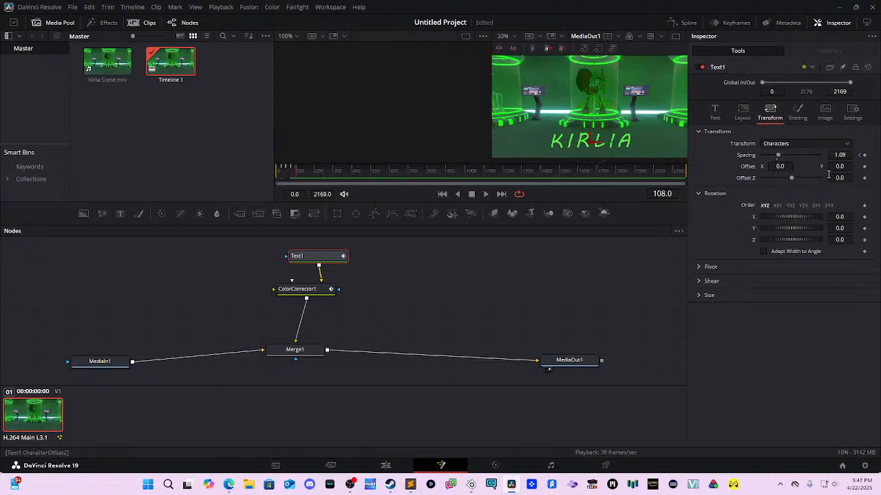
Step: Keyframe Text1's Size and raise it to about 0.3592 to enlarge KIRLIA
left_click(716, 117)
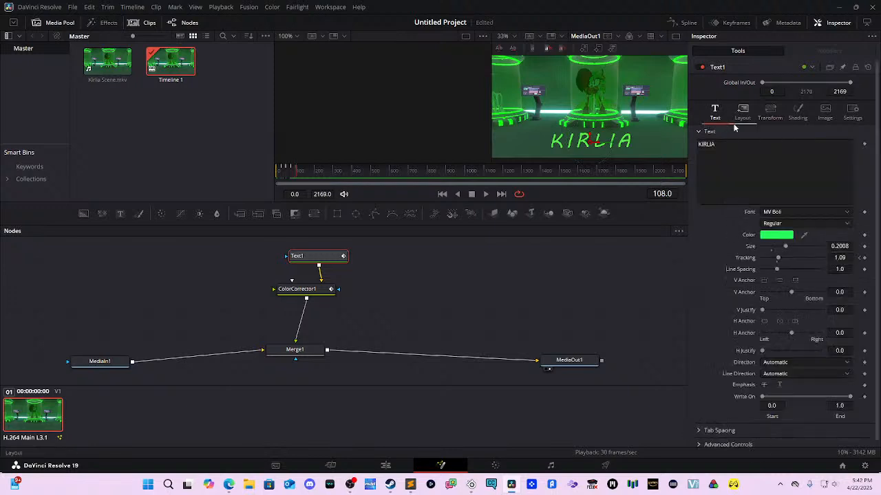
left_click(865, 247)
left_click_drag(847, 247, 851, 246)
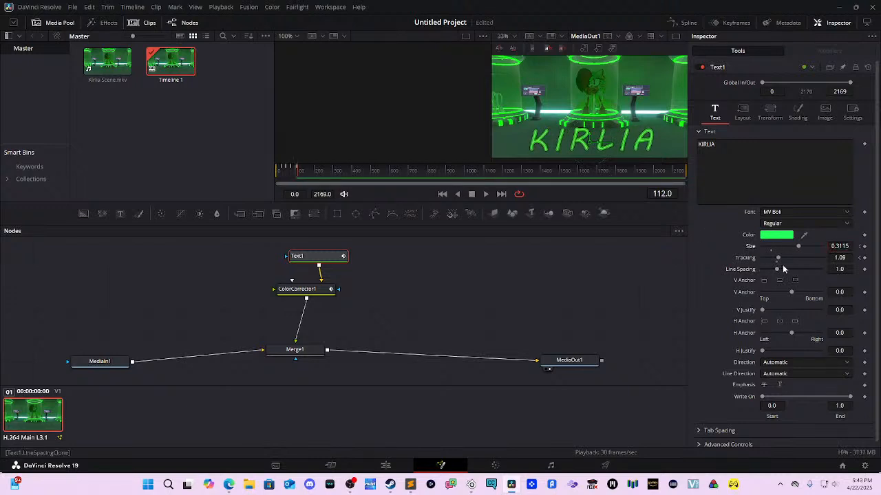
left_click_drag(845, 247, 850, 246)
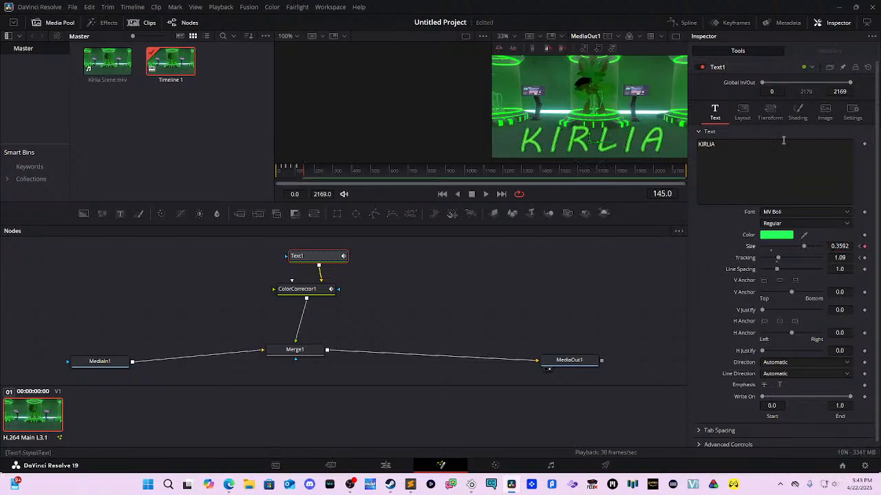
left_click(744, 112)
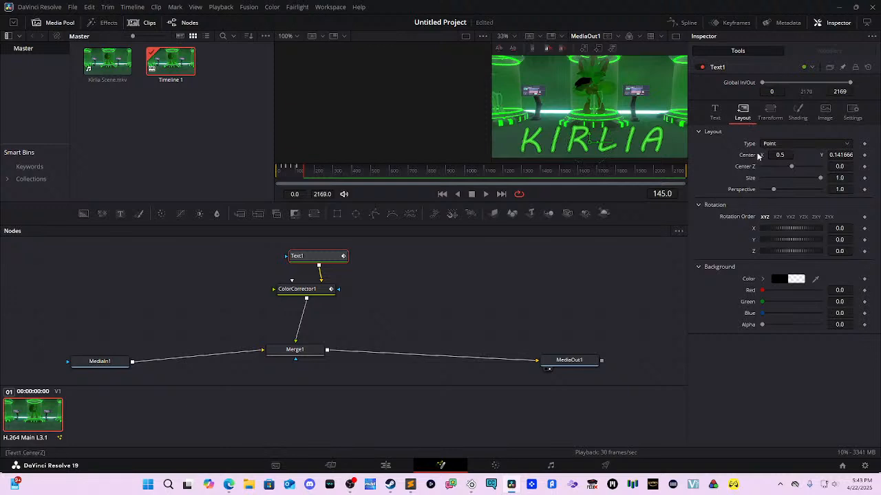
Step: Keyframe the title's Opacity at 1.0, then drag it to 0.0 a few frames later
left_click(768, 111)
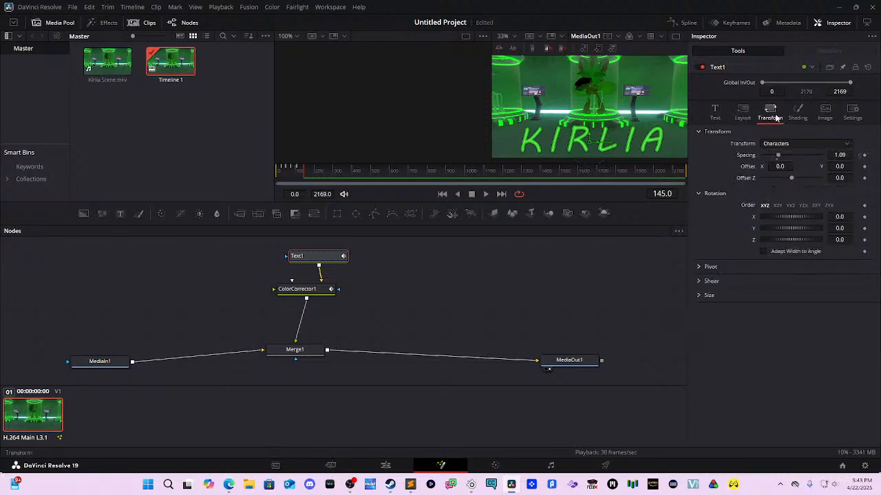
left_click(798, 121)
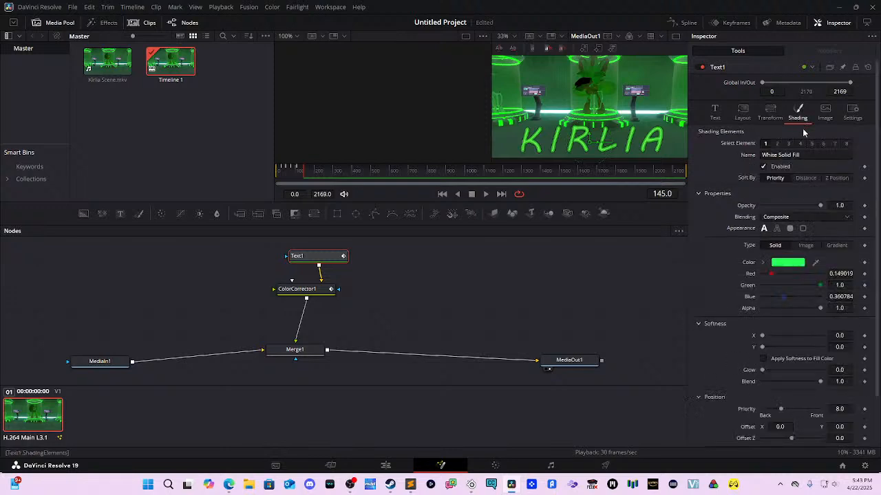
scroll(826, 213, "down", 2)
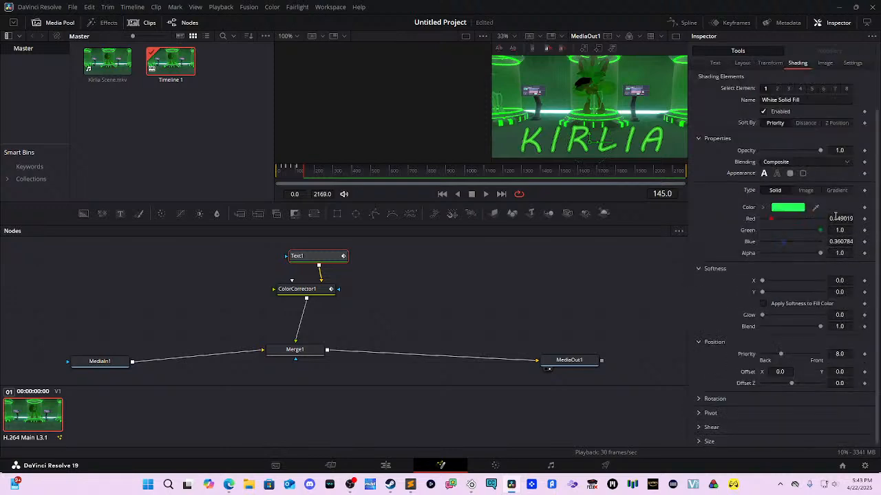
scroll(833, 219, "up", 2)
scroll(822, 254, "down", 2)
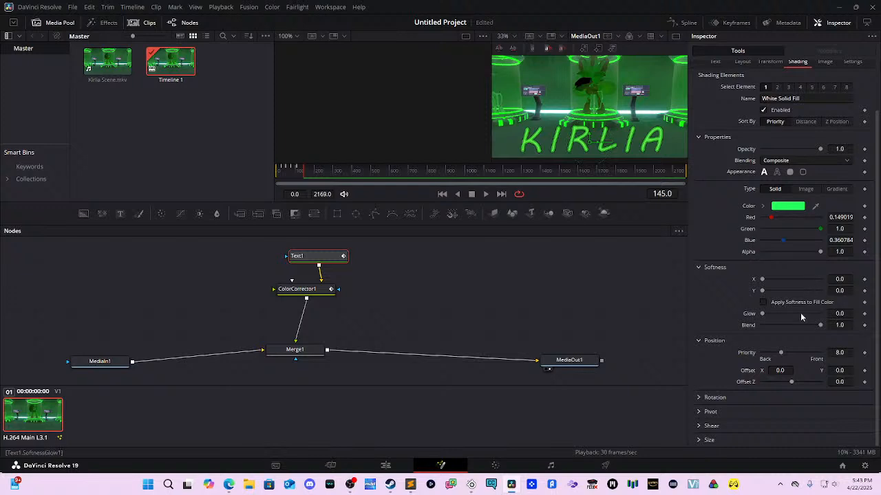
left_click(864, 150)
key("Right")
key("Right")
key("Right")
key("Right")
key("Right")
key("Right")
key("Right")
key("Right")
key("Right")
left_click(865, 149)
left_click_drag(819, 148, 760, 155)
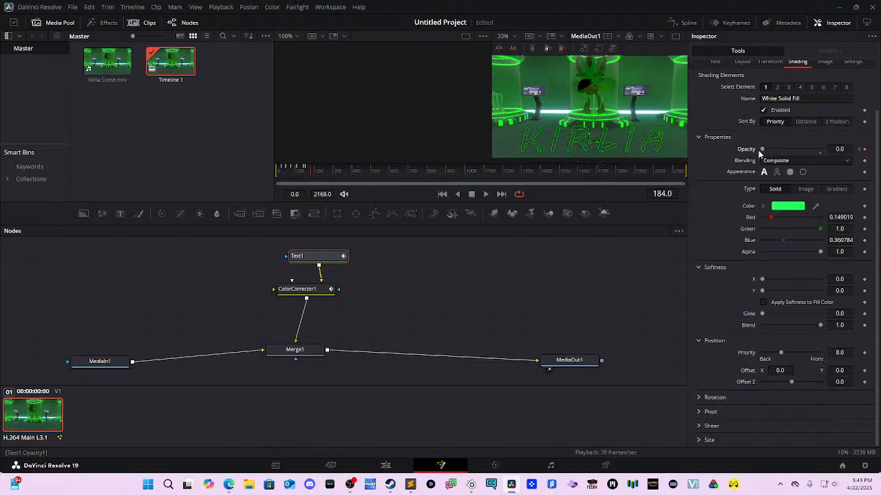
Step: Play back the opacity fade and save the project
left_click_drag(440, 169, 235, 166)
key("space")
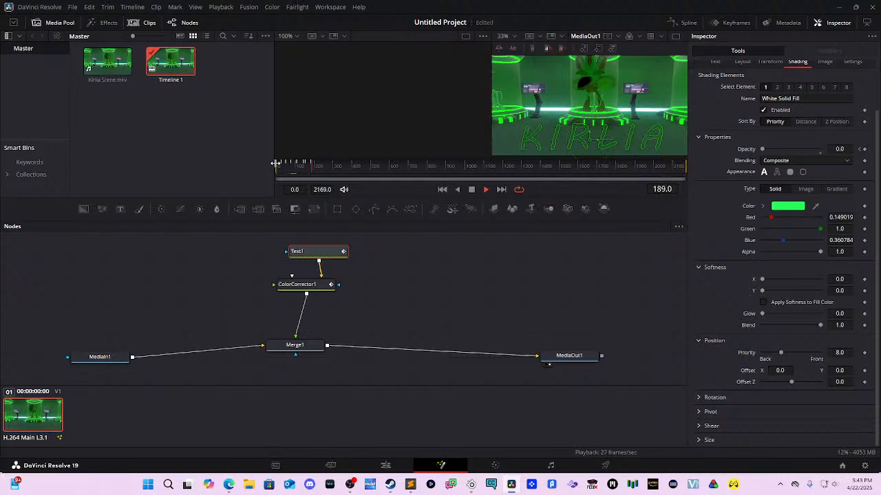
key("space")
key("ctrl+s")
Step: Switch from the Fusion node graph to the Edit page and play Timeline 1 from the start
left_click_drag(431, 280, 442, 314)
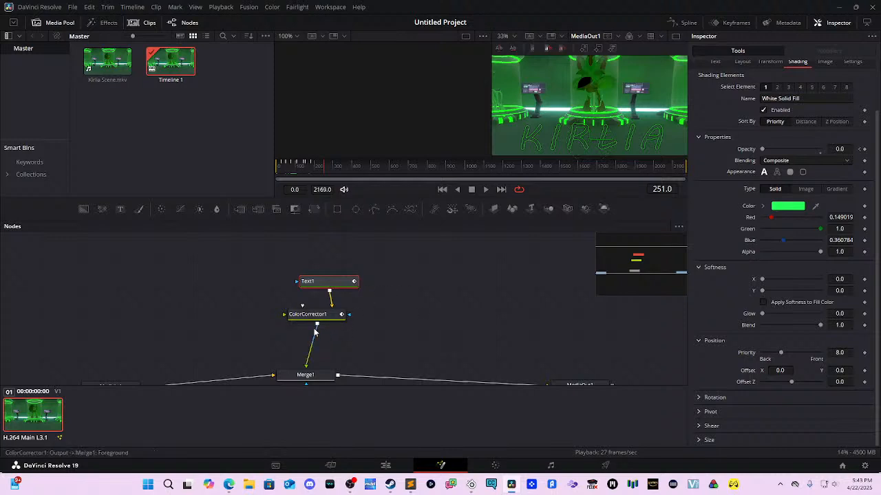
left_click(306, 316)
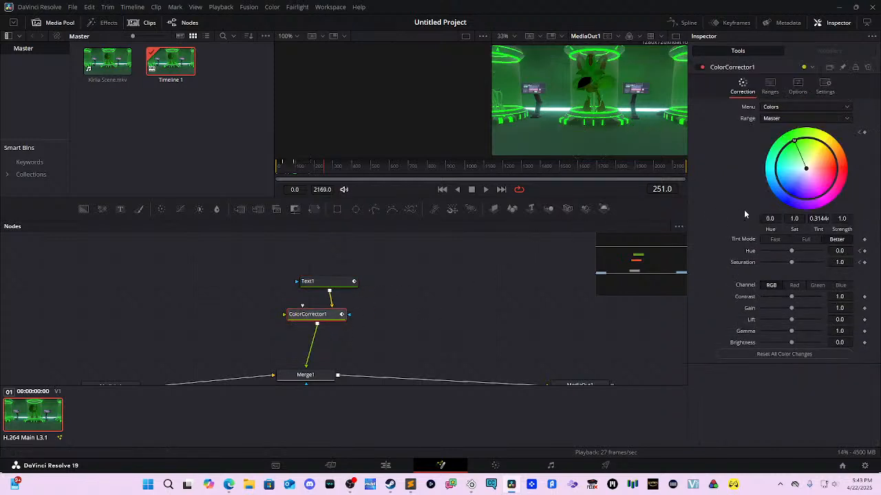
left_click(436, 310)
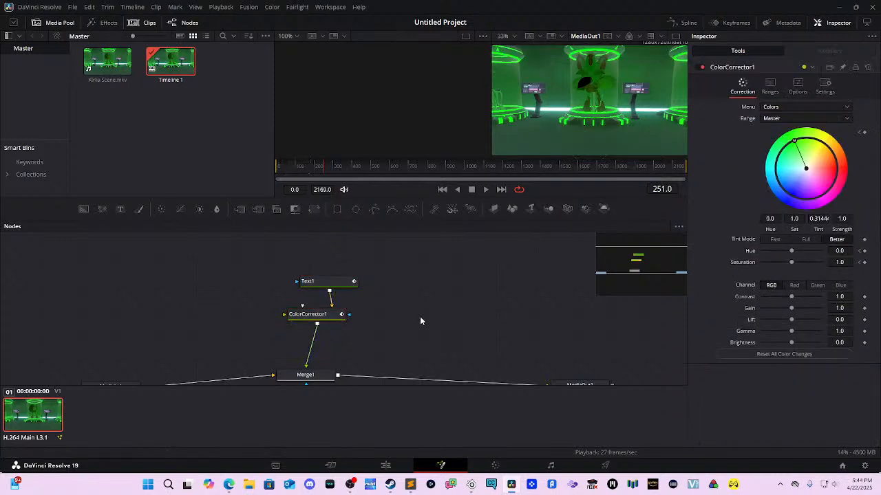
left_click(385, 466)
left_click_drag(221, 313, 99, 303)
key("space")
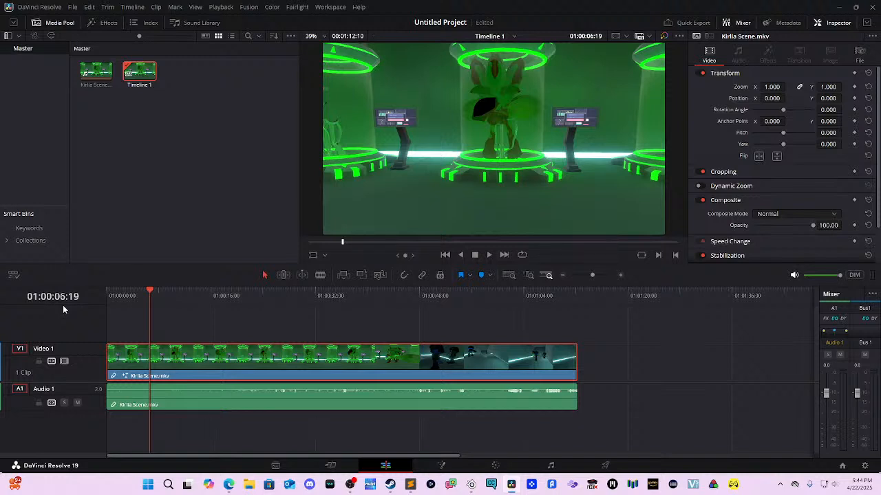
Step: Play back Timeline 1 from the start to review the KIRLIA title, then bring up the Media Pool's context menu
key("space")
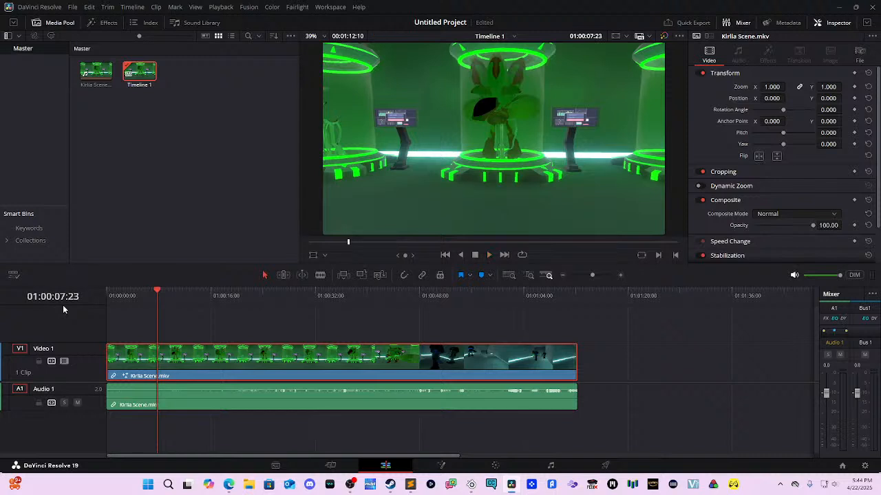
left_click_drag(165, 292, 82, 301)
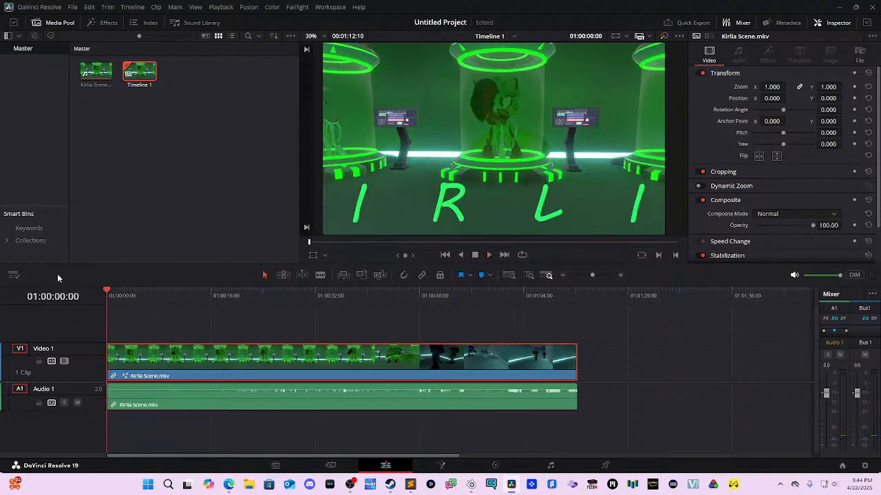
key("space")
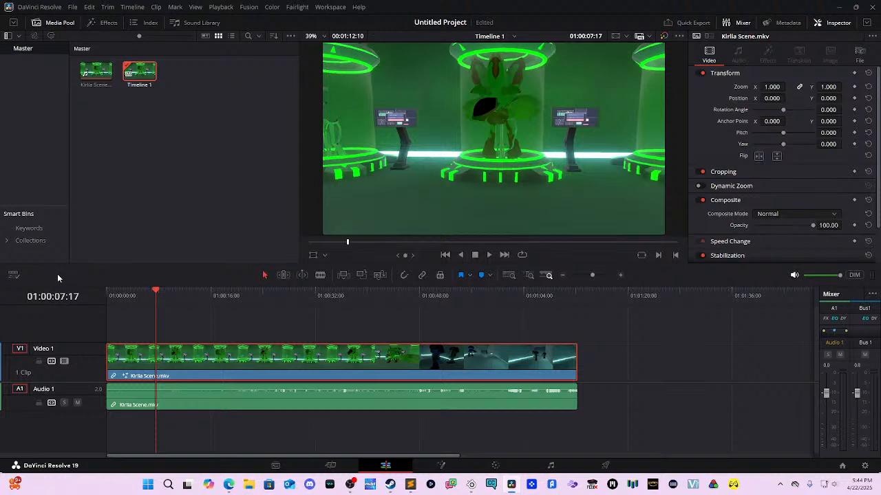
left_click_drag(165, 303, 95, 299)
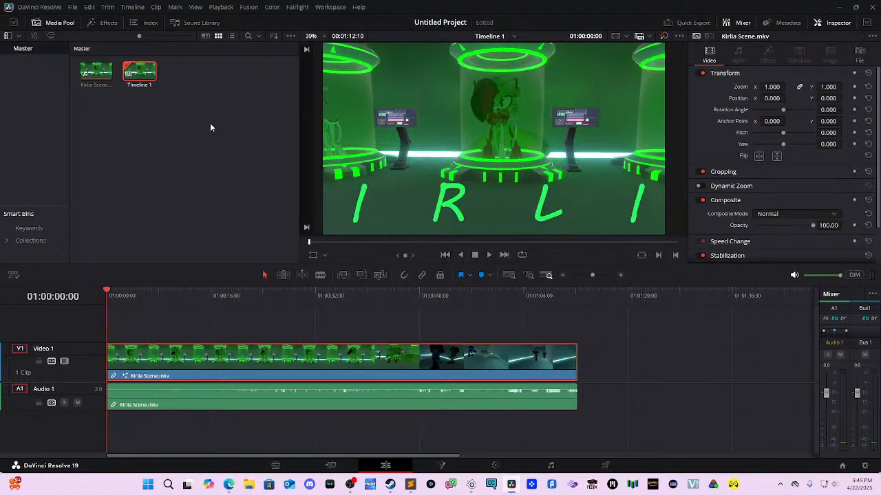
right_click(145, 193)
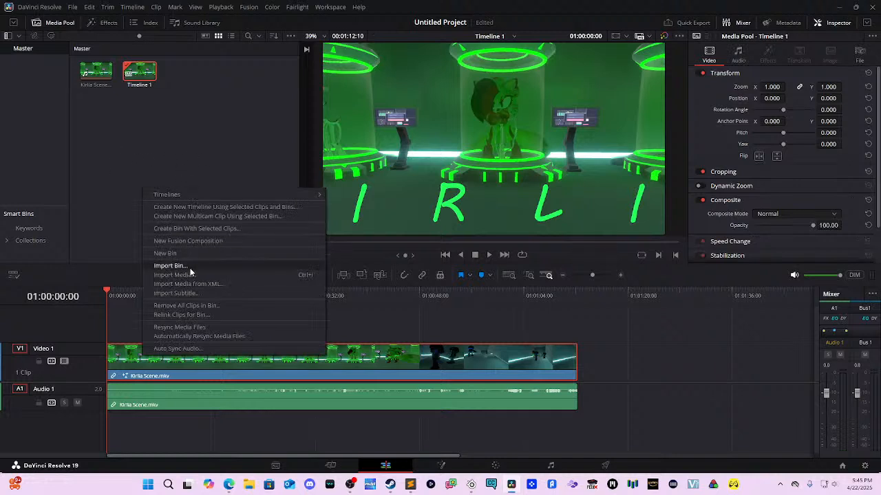
Step: Create a Fusion composition clip named 'Color Correct and Resize' with duration 00:00:10:00
left_click(221, 245)
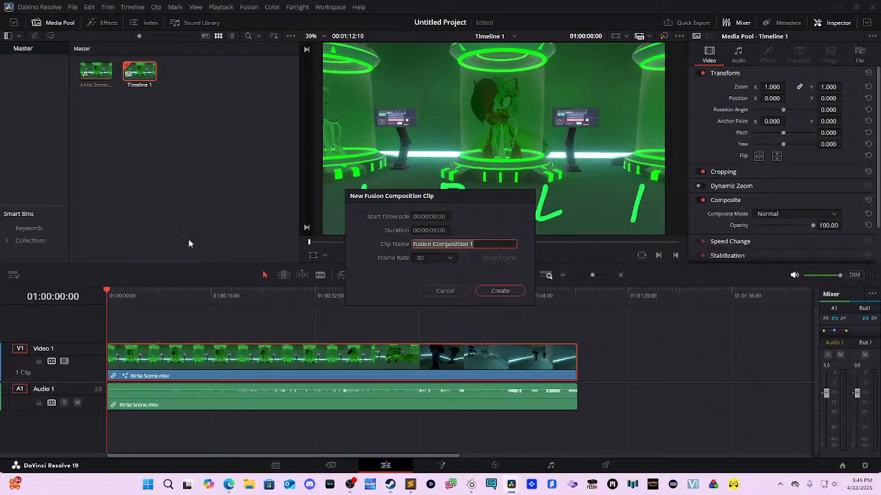
type("Colo")
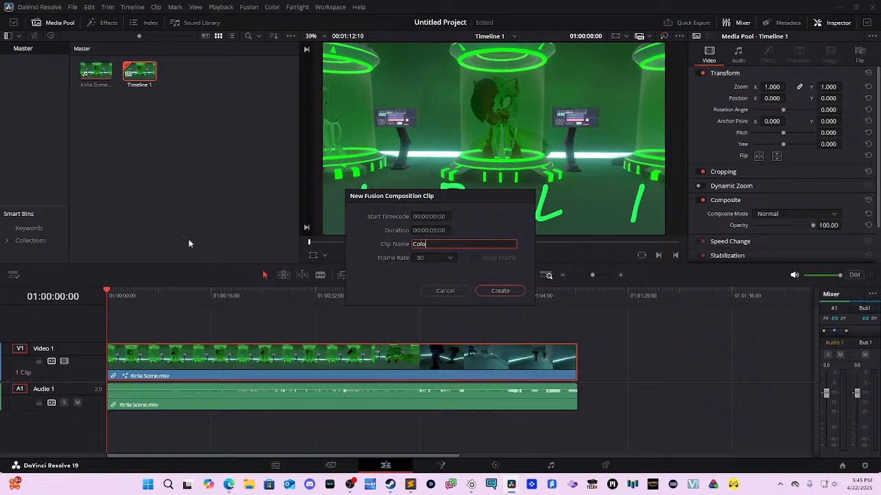
type("r Correct and Res")
type("cla")
key("BackSpace")
key("BackSpace")
key("BackSpace")
key("BackSpace")
type("size")
left_click(436, 231)
left_click(439, 230)
key("Left")
key("Left")
key("BackSpace")
key("BackSpace")
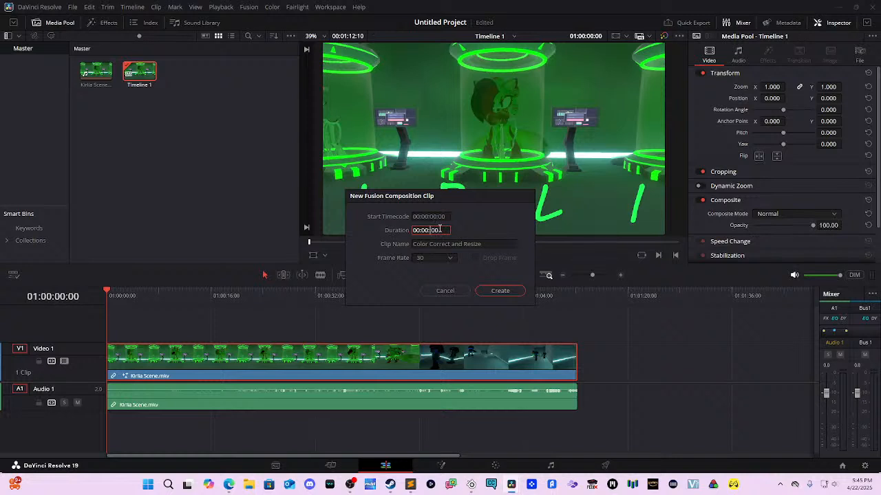
type("10")
left_click(521, 289)
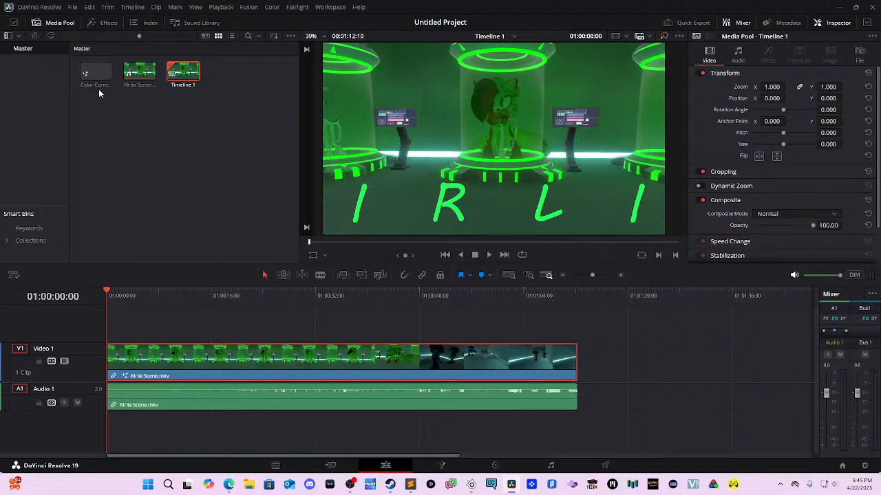
Step: Add a new video track above Video 1
left_click_drag(94, 81, 102, 296)
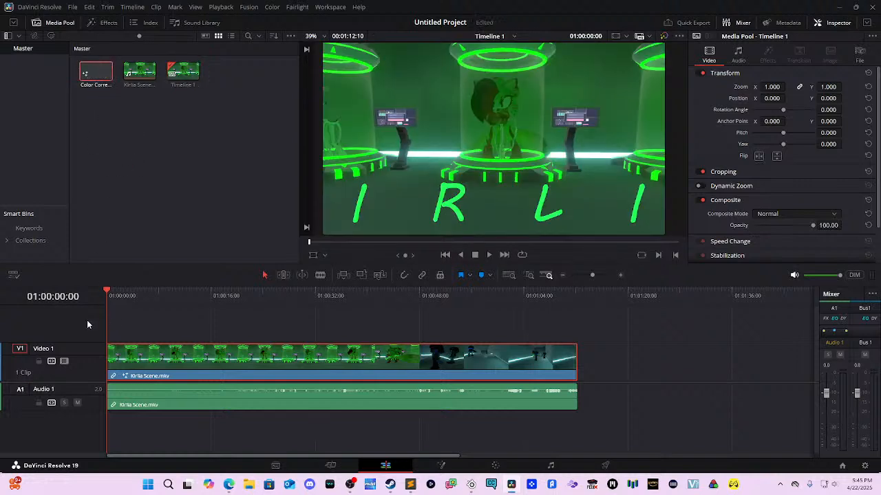
right_click(54, 330)
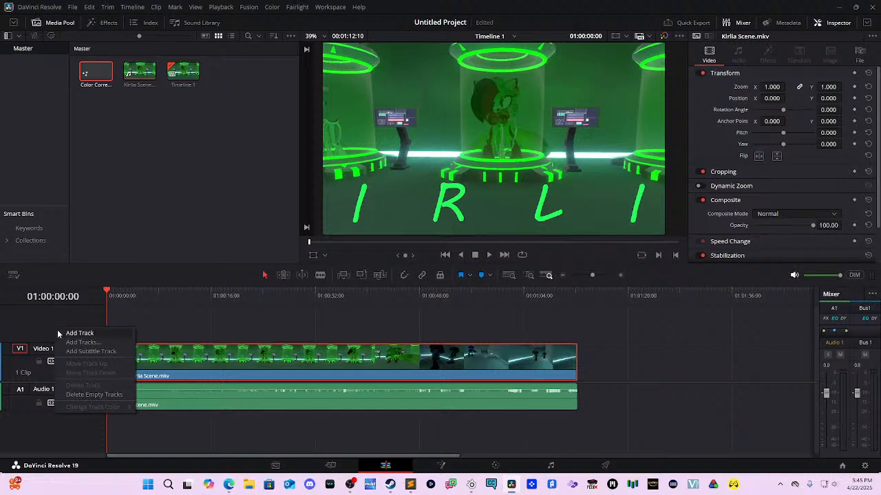
left_click(67, 334)
Step: Rename V2 to FUSION COMPS and place the Color Correct and Resize clip at its start
double_click(55, 311)
type("FUS")
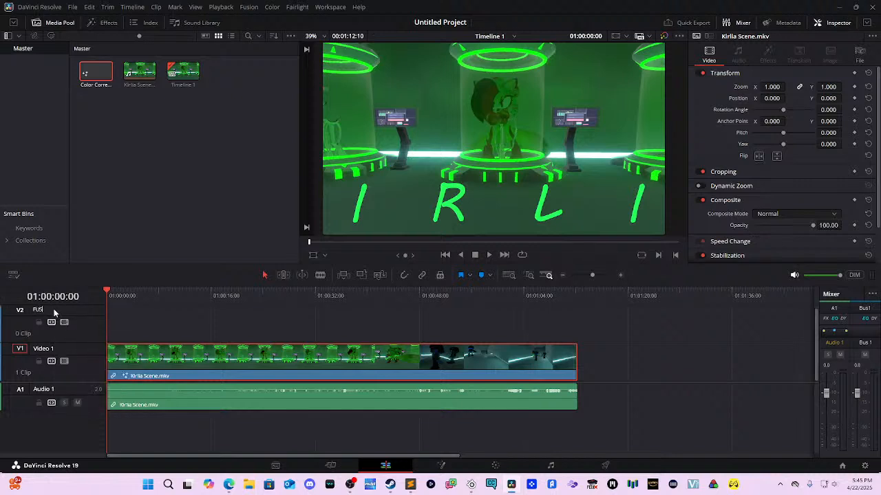
type("ION COMPS")
key("Return")
left_click_drag(98, 76, 122, 330)
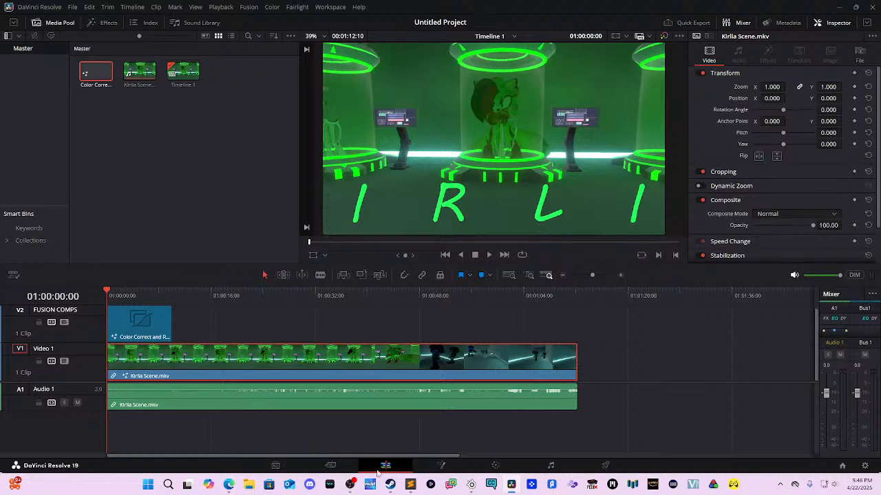
left_click(440, 466)
Step: Copy the title node group from the Kirlia composition and paste it into the V2 clip's graph
scroll(278, 281, "down", 1)
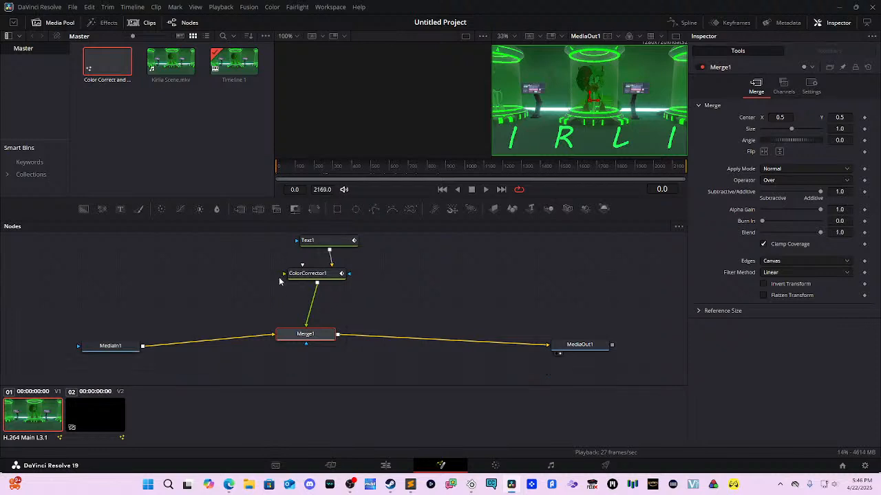
left_click_drag(79, 252, 577, 396)
left_click_drag(601, 338, 108, 272)
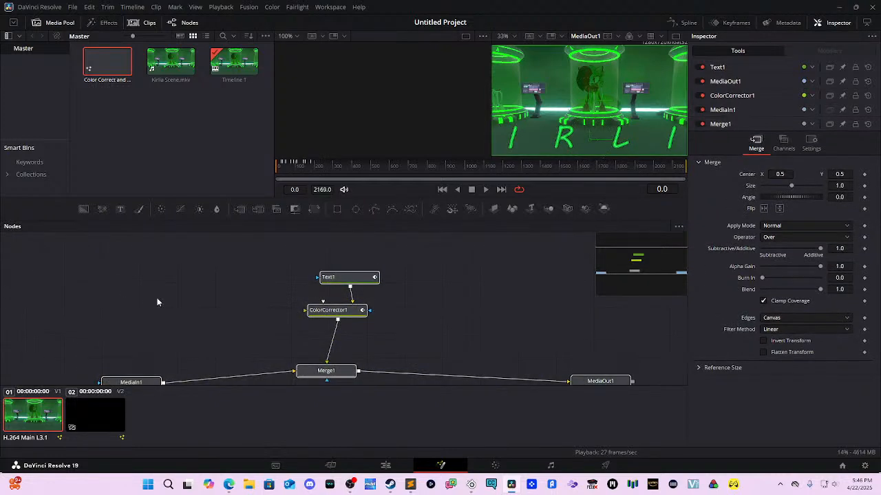
right_click(342, 278)
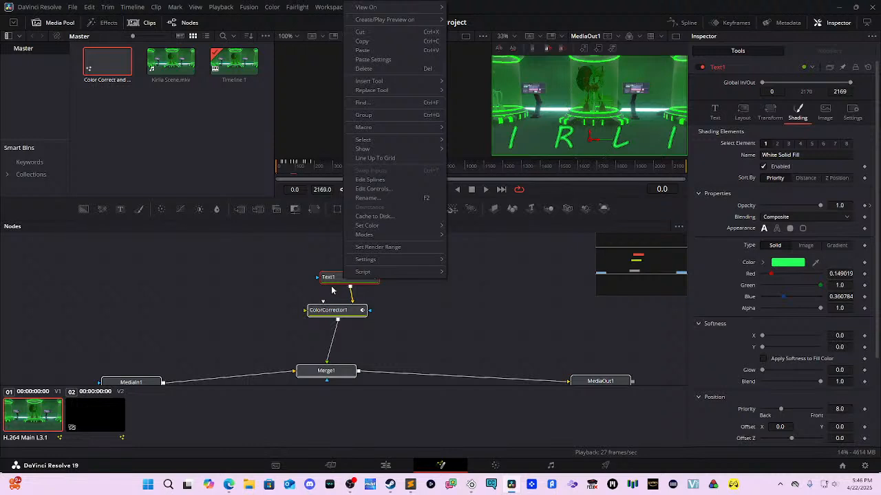
left_click(375, 41)
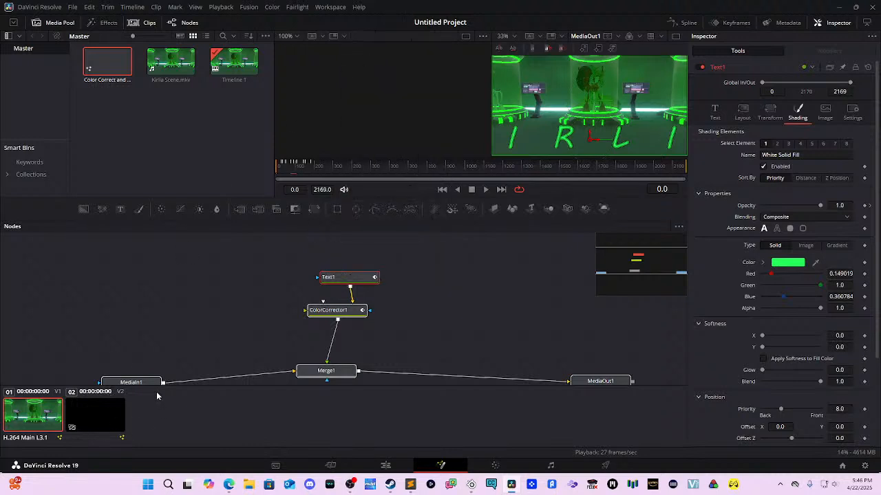
left_click(103, 411)
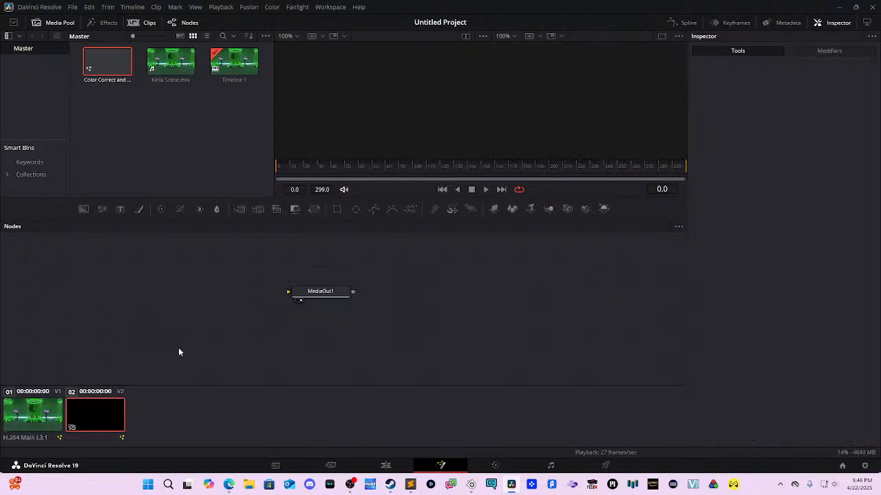
key("ctrl+v")
Step: Delete the duplicate MediaOut1_1 node and drag a media-pool item into the graph as MediaIn2
left_click_drag(189, 351, 386, 302)
left_click(143, 319)
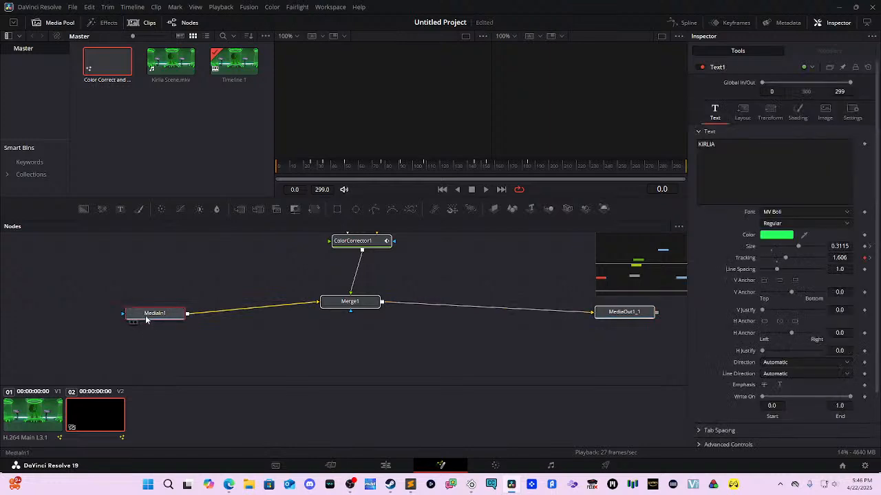
key("space")
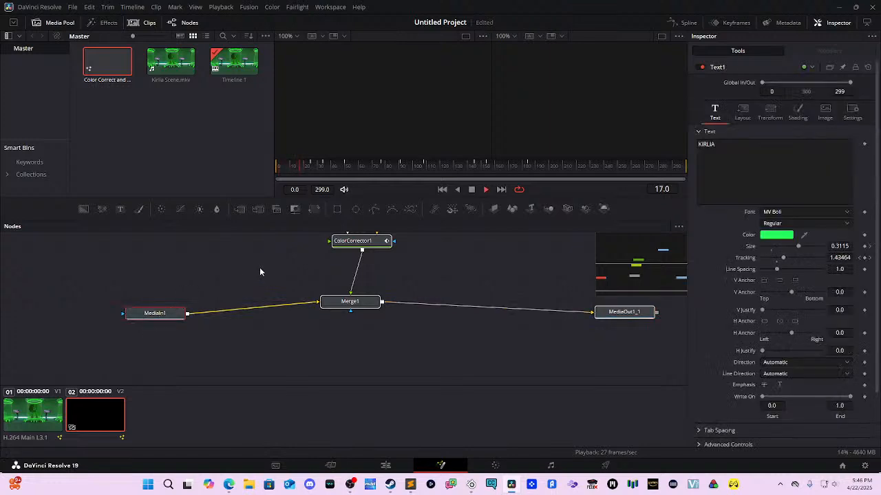
key("space")
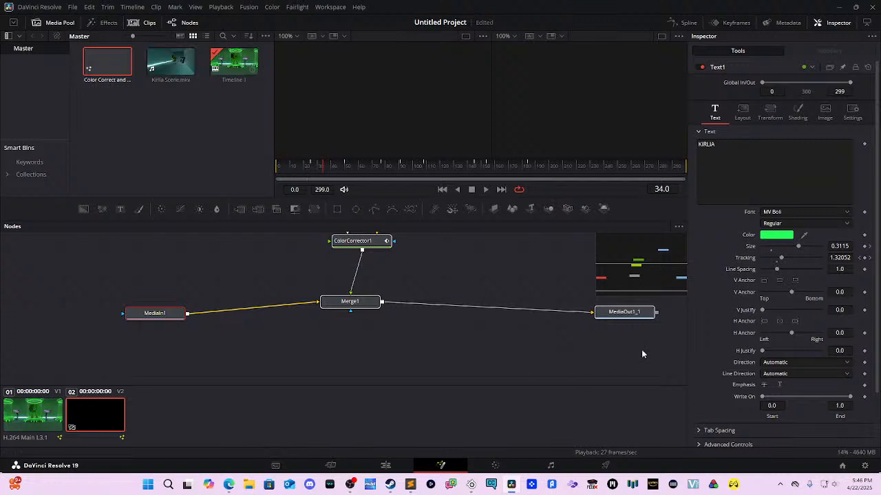
key("ctrl+a")
key("Delete")
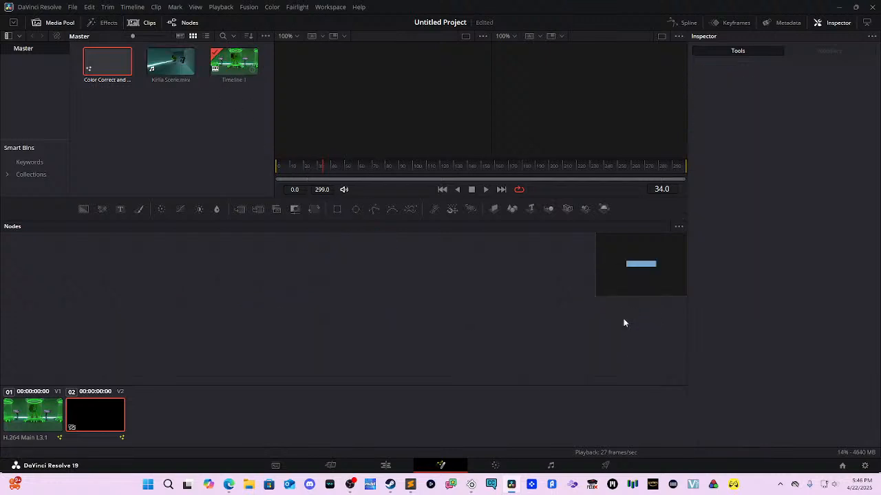
key("ctrl+z")
left_click(631, 324)
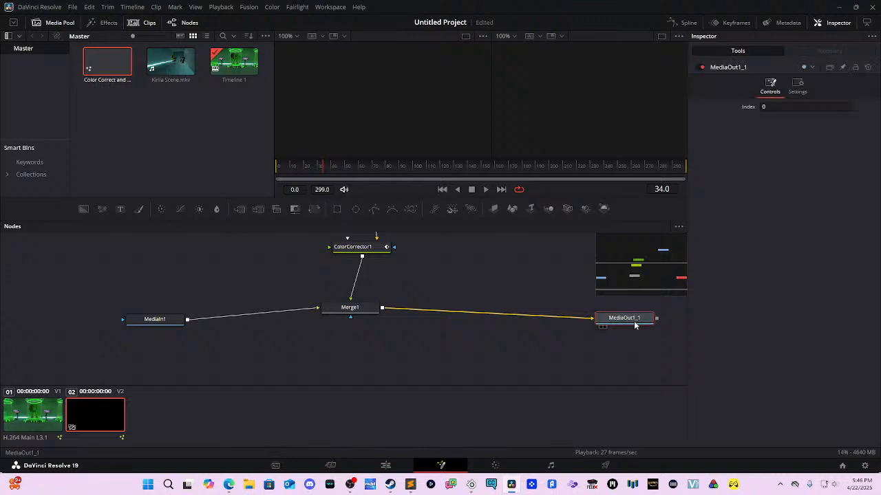
key("Delete")
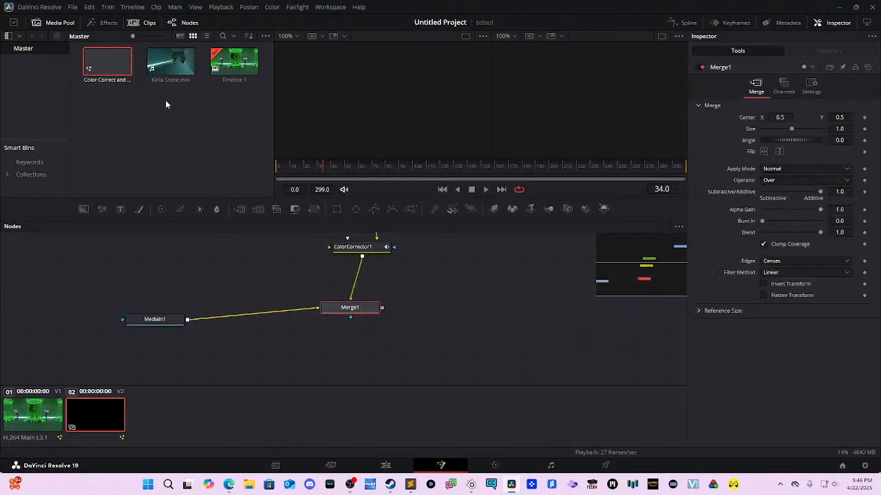
left_click_drag(231, 64, 511, 334)
left_click(166, 60)
left_click_drag(166, 60, 540, 321)
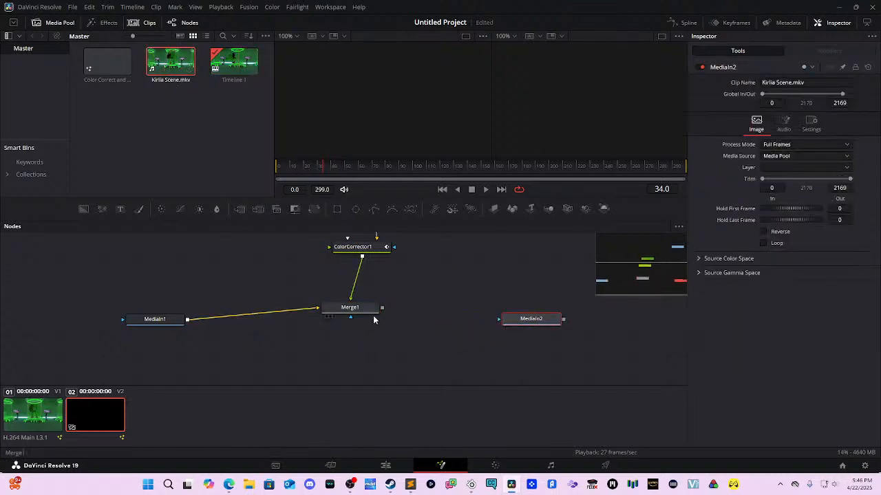
right_click(521, 318)
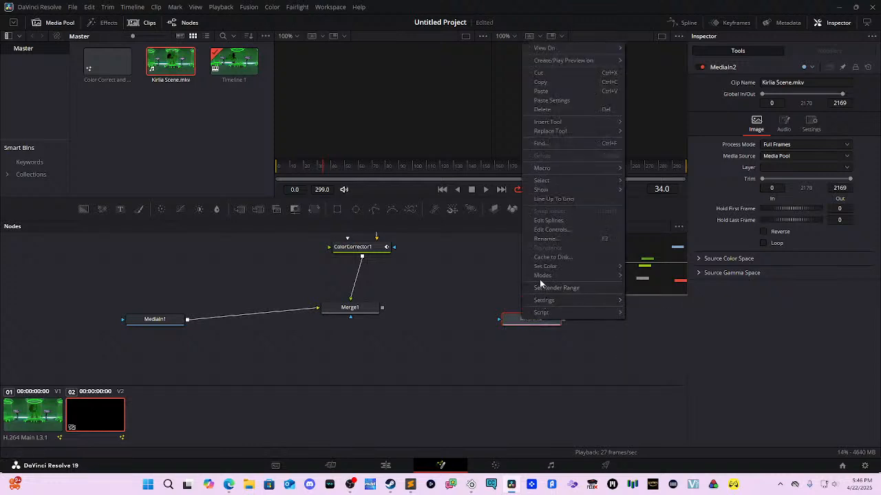
left_click(507, 321)
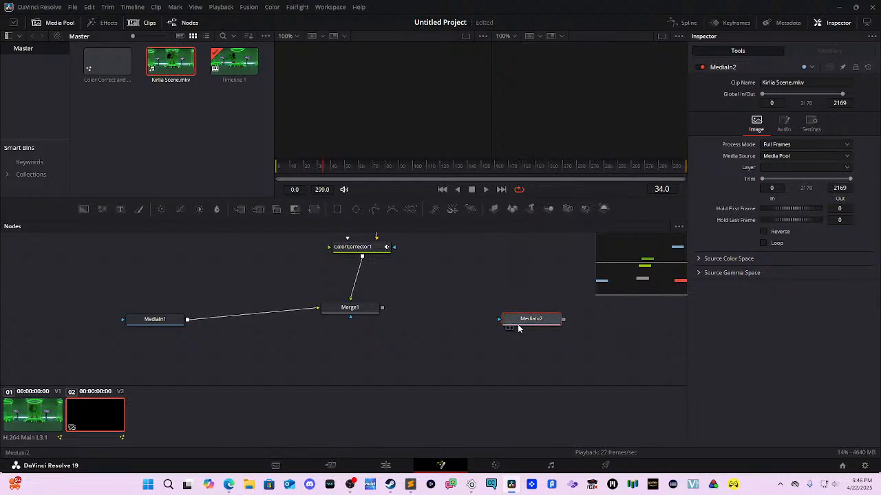
right_click(518, 324)
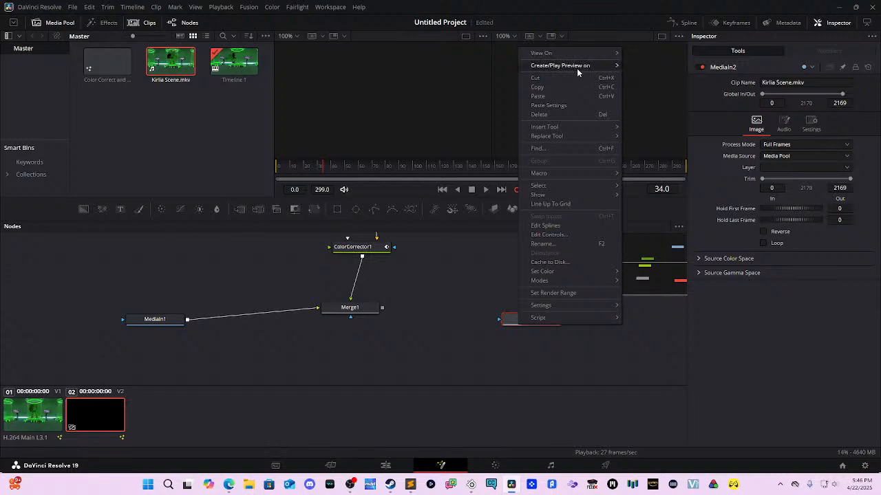
mouse_move(576, 68)
left_click(646, 75)
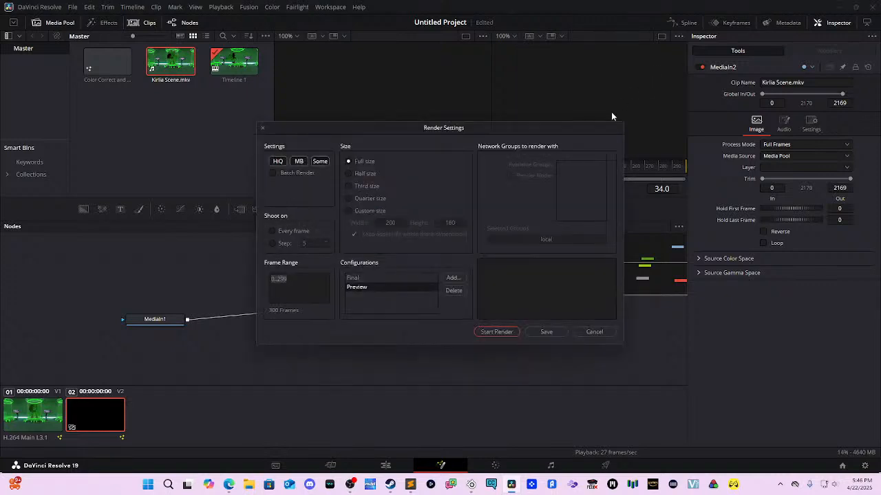
left_click(581, 332)
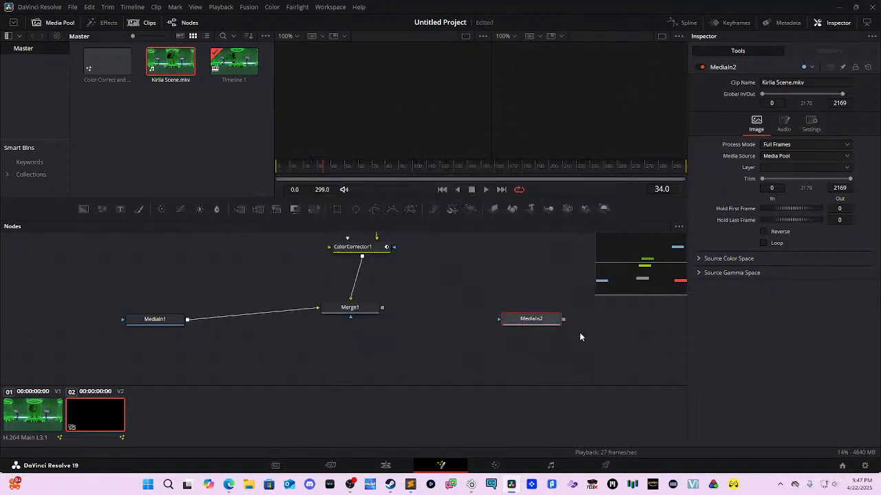
right_click(532, 322)
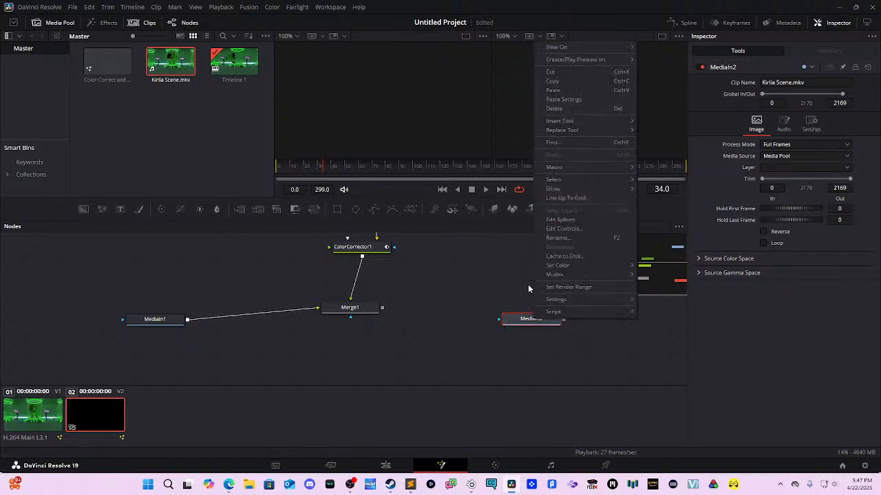
left_click(512, 318)
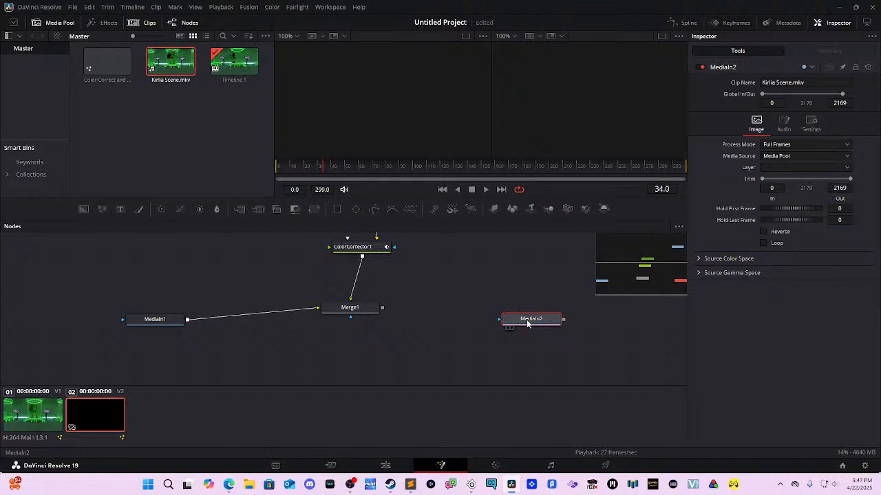
key("Delete")
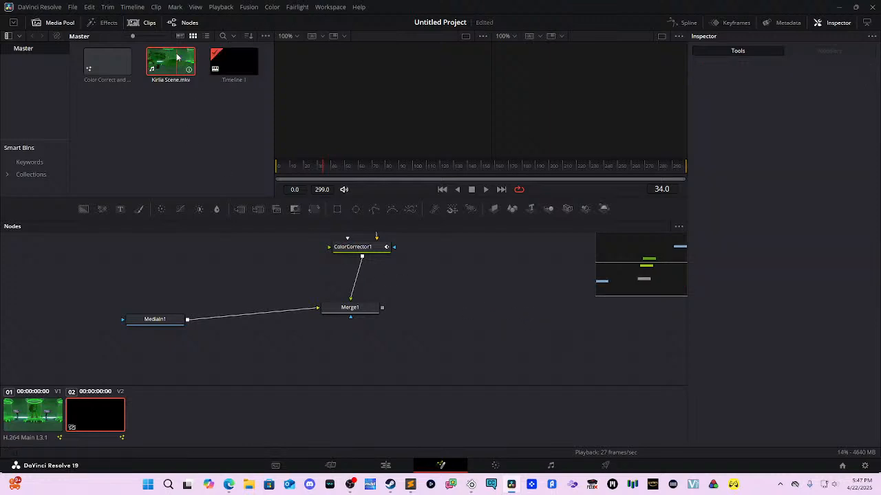
Step: Add Kirlia Scene.mkv as MediaIn2 and disconnect MediaIn1 from Merge1
right_click(177, 57)
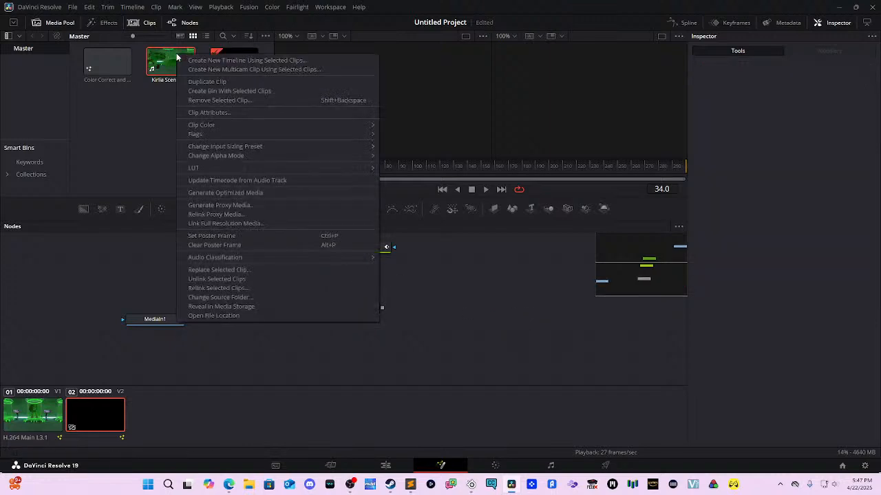
left_click(157, 147)
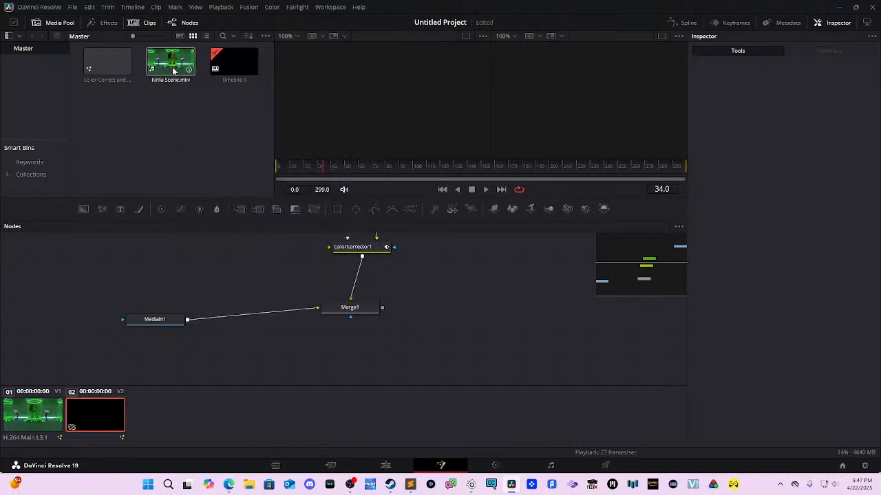
left_click_drag(176, 66, 134, 294)
left_click(172, 320)
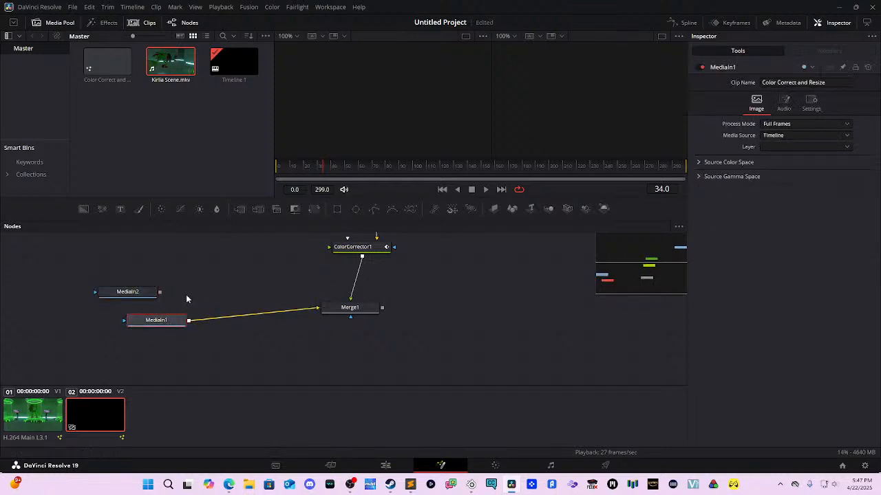
left_click_drag(175, 323, 178, 330)
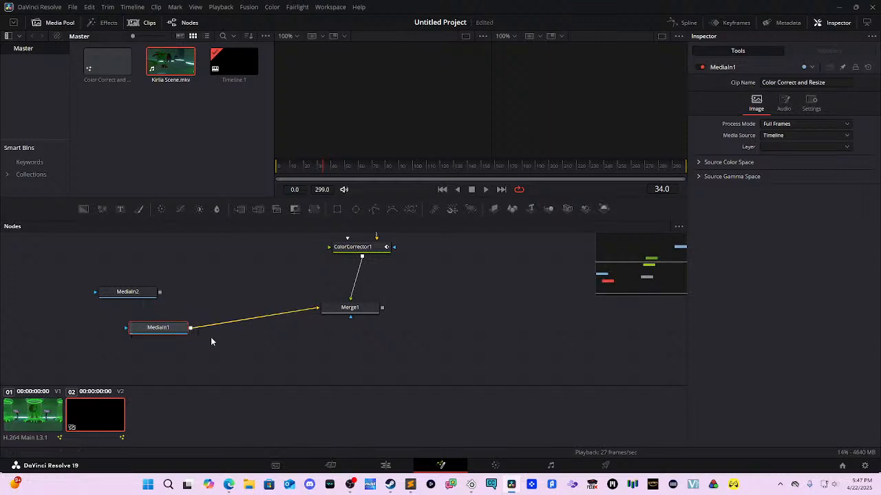
left_click(221, 330)
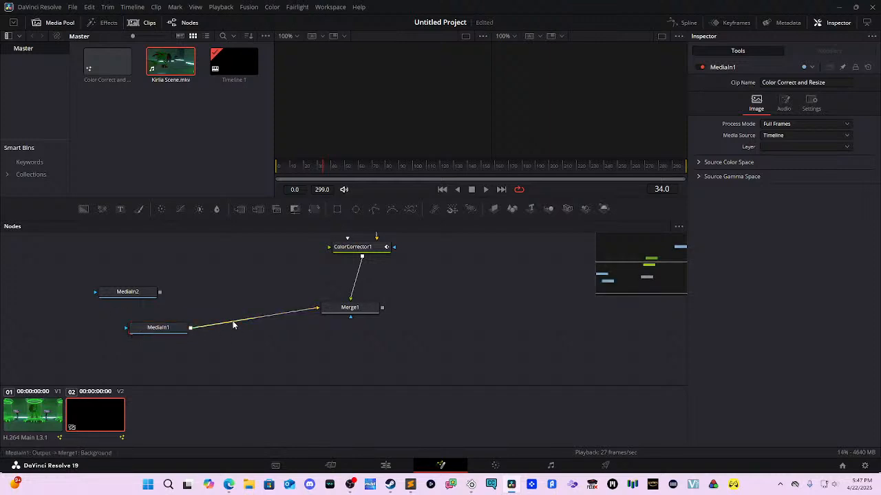
left_click_drag(316, 308, 240, 300)
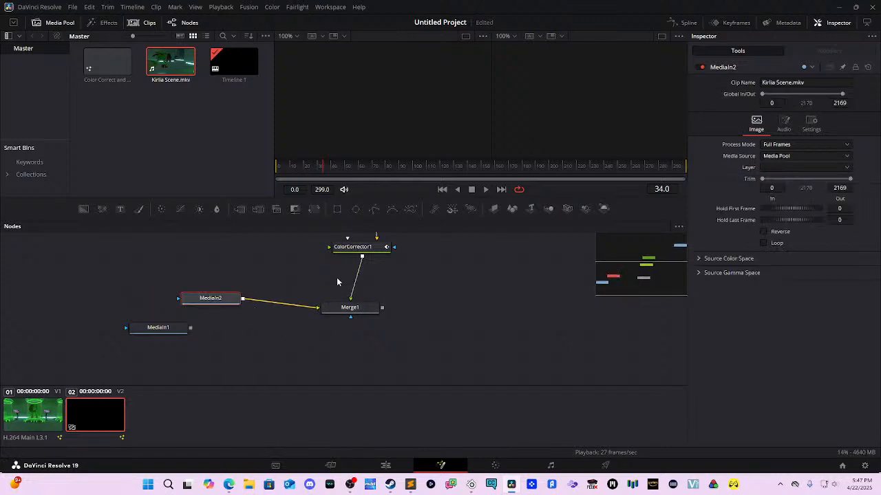
left_click_drag(213, 298, 190, 299)
Step: Add a third Kirlia Scene input, MediaIn3, and connect Merge1's output to it
left_click_drag(156, 56, 188, 122)
left_click_drag(182, 69, 530, 313)
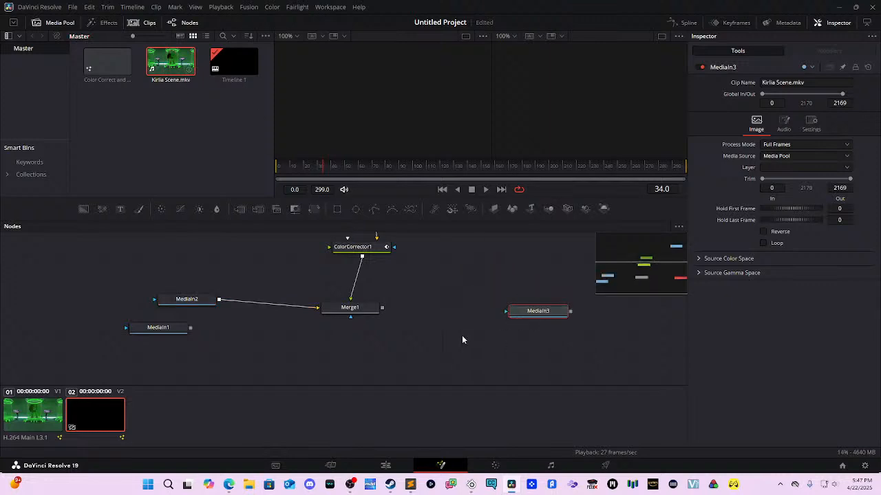
left_click(386, 311)
left_click_drag(380, 315, 512, 316)
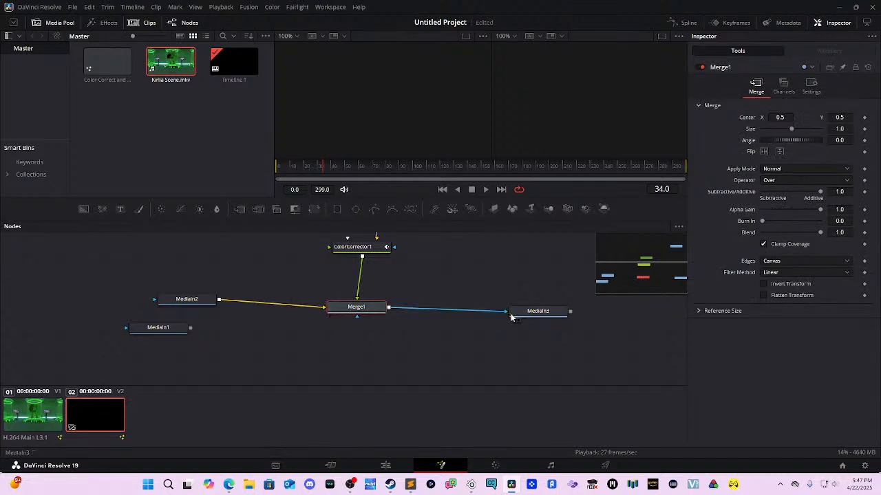
left_click_drag(399, 283, 407, 317)
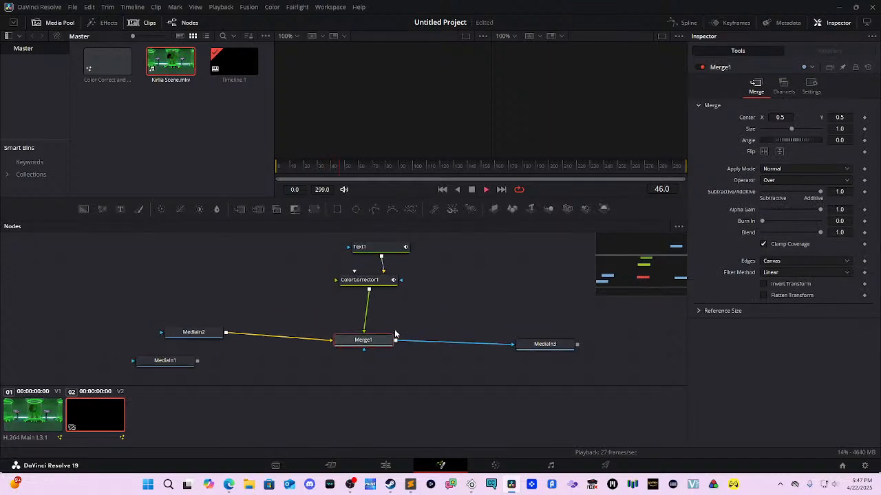
left_click_drag(313, 194, 232, 169)
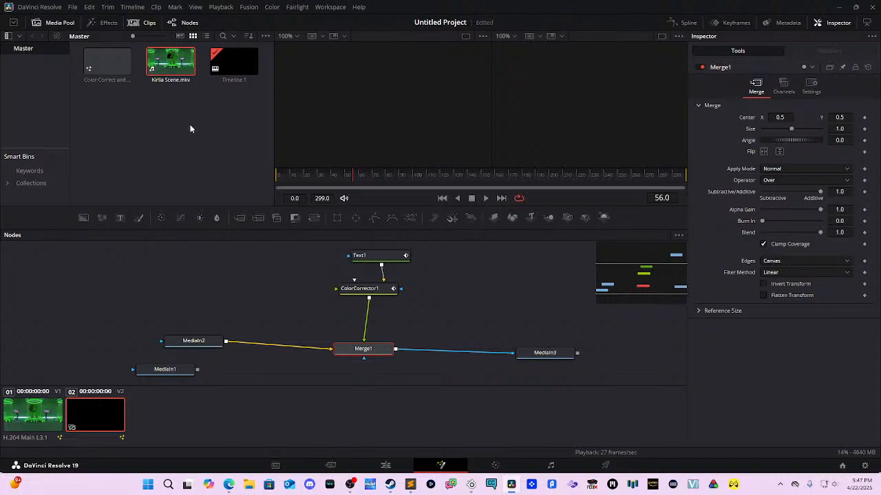
left_click(25, 416)
Step: Preview the KIRLIA title, then delete the composition clip from V2 on the Edit page
key("space")
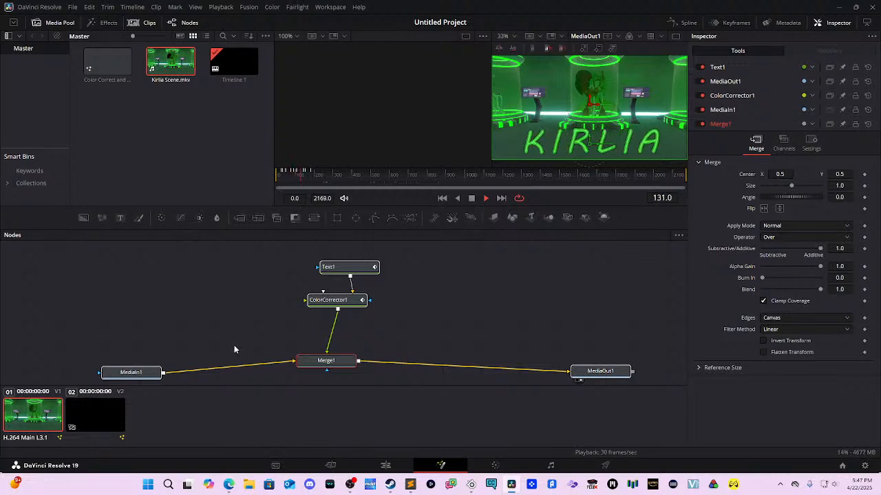
key("space")
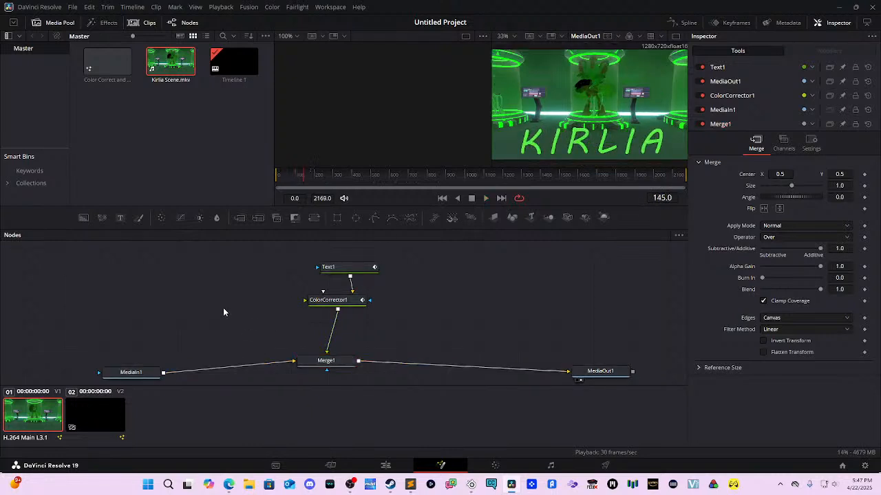
left_click_drag(291, 360, 289, 331)
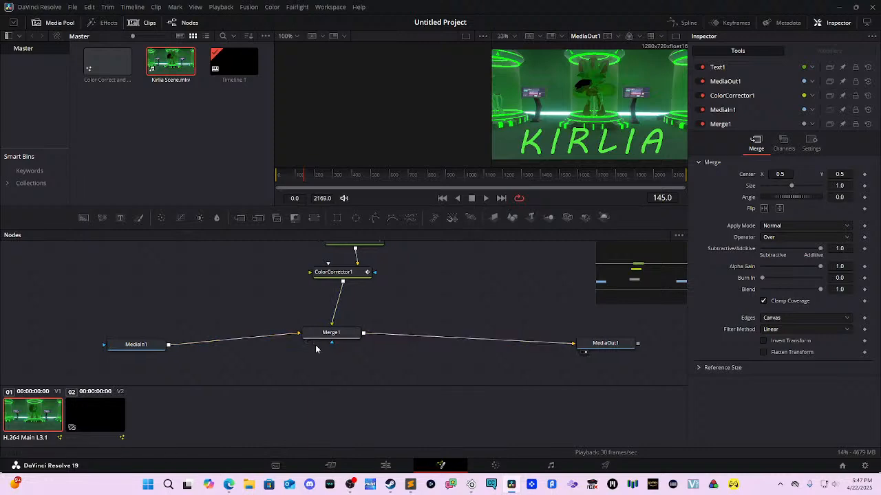
left_click(165, 134)
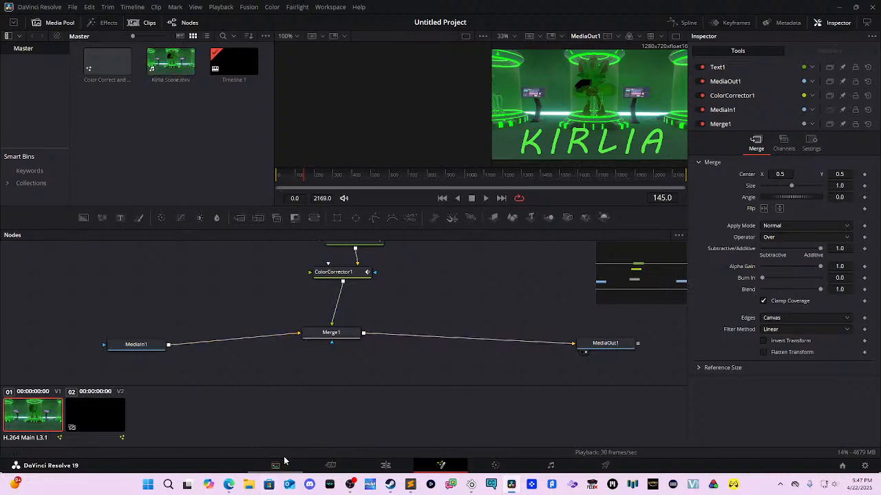
left_click(385, 465)
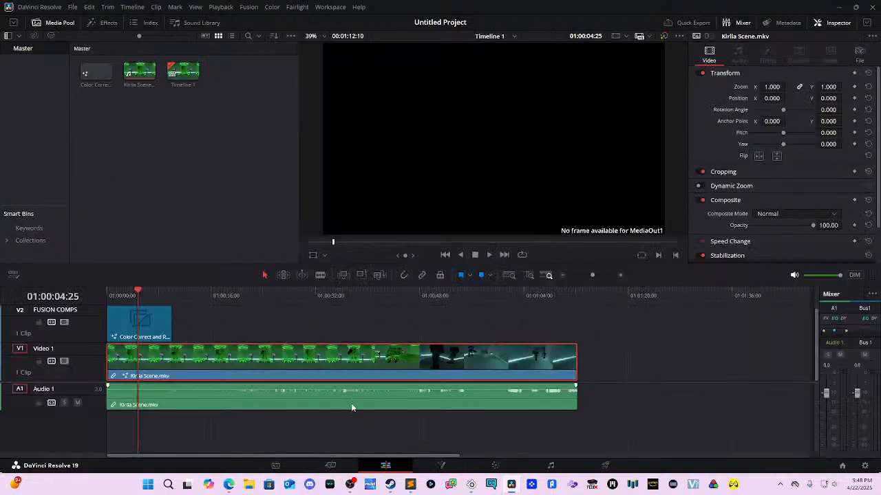
left_click(163, 325)
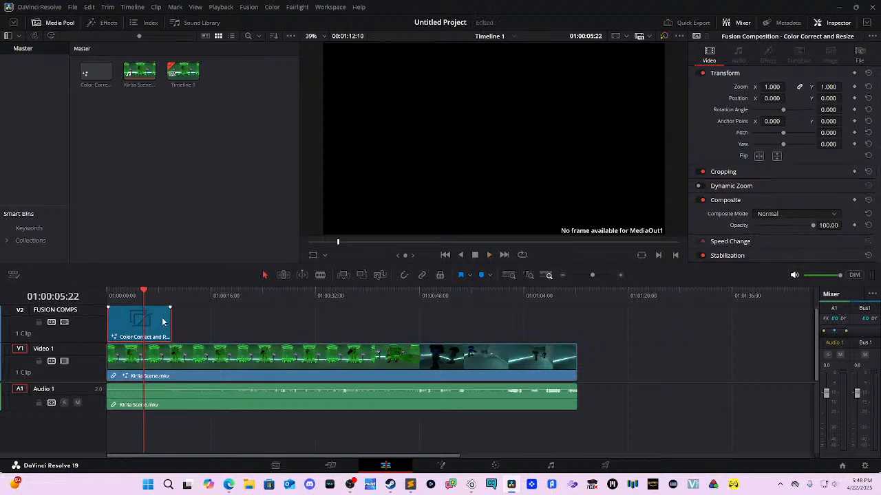
key("Delete")
Step: Place Color Correct and Resize on V1 in the gap after the Kirlia footage and open it in Fusion
key("space")
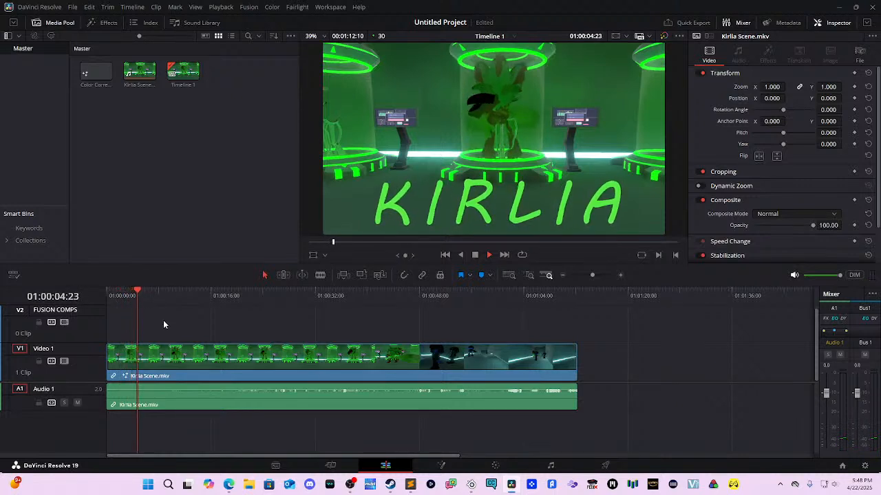
key("space")
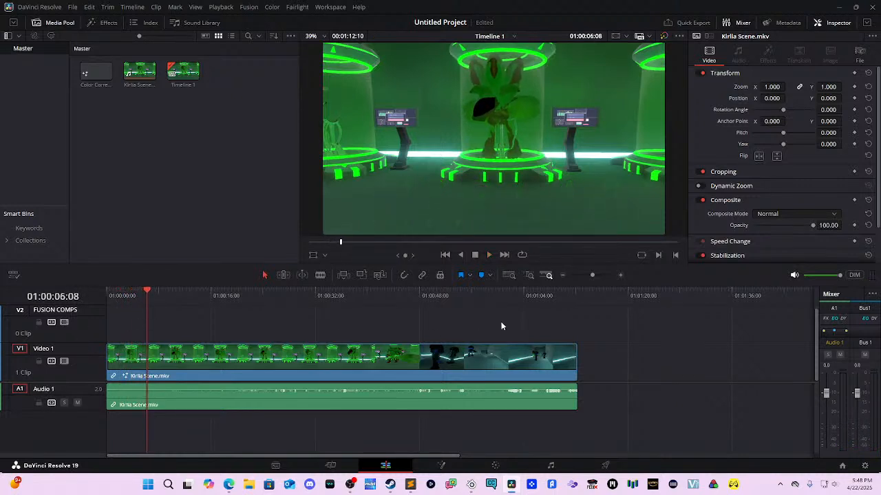
left_click(677, 292)
left_click_drag(673, 296, 658, 294)
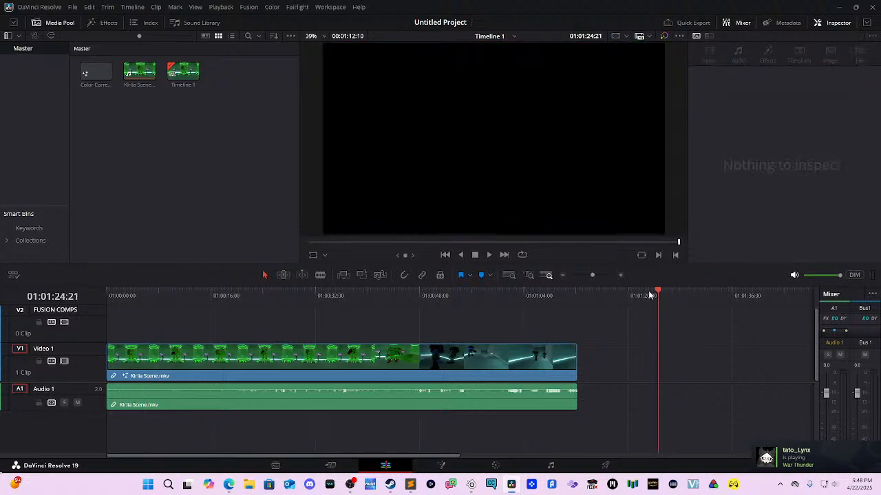
left_click(102, 70)
left_click_drag(98, 69, 641, 372)
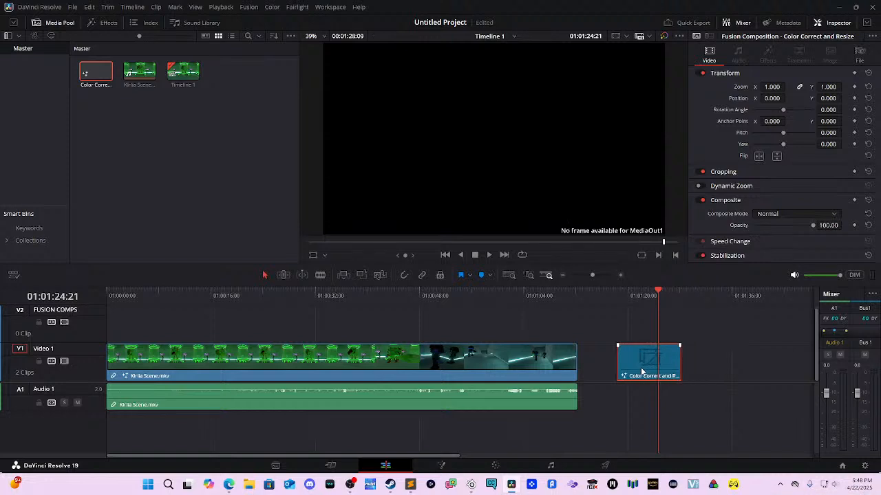
left_click(441, 465)
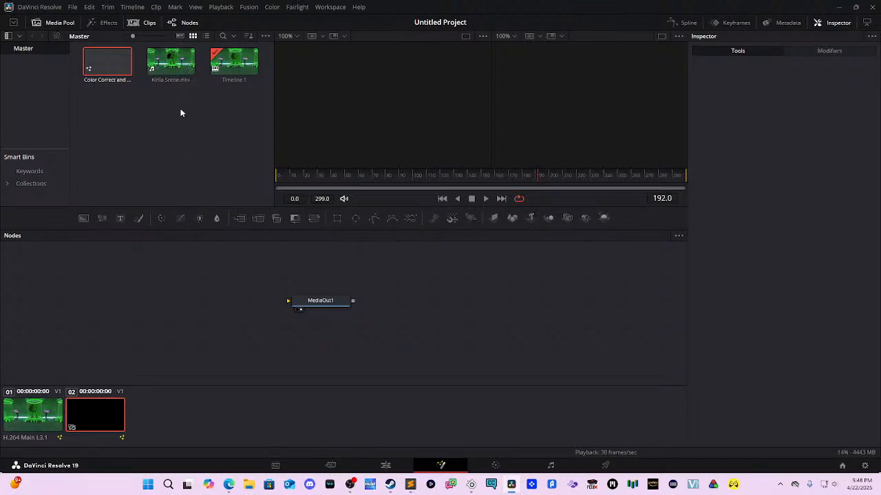
Step: Add Kirlia Scene.mkv as a MediaIn node and connect it to MediaOut1
left_click_drag(319, 303, 558, 345)
left_click_drag(175, 69, 231, 334)
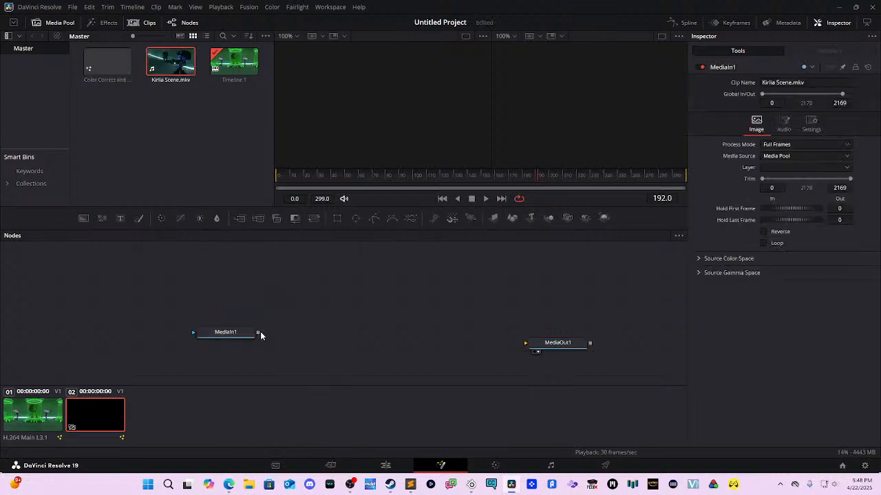
left_click_drag(258, 333, 536, 327)
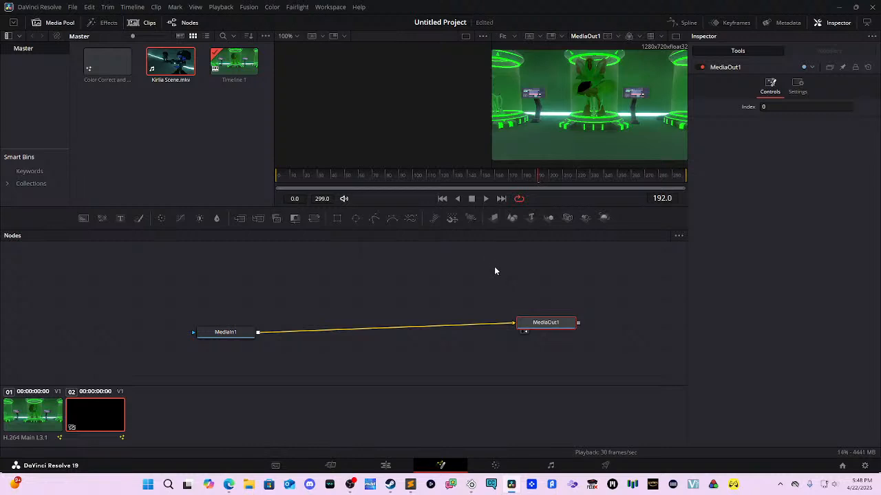
Step: Copy Text1, ColorCorrector1 and Merge1 from clip 01 into clip 02 and route the footage through Merge1
left_click(38, 411)
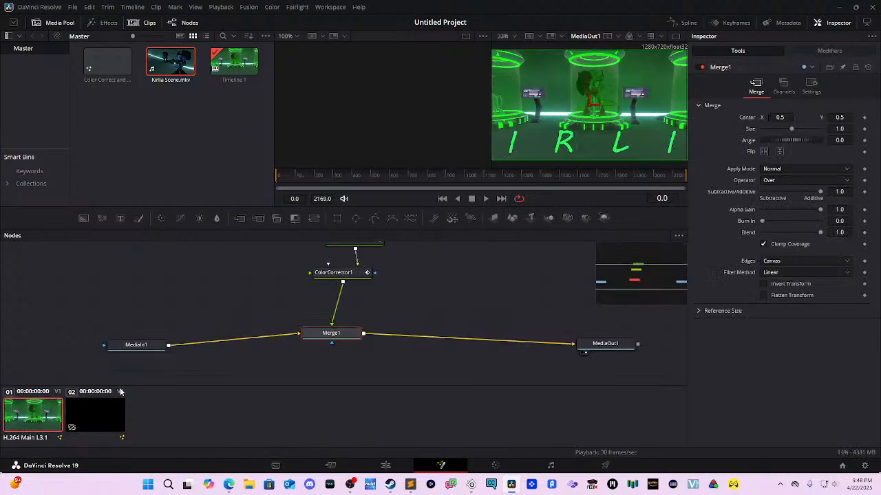
left_click_drag(406, 350, 338, 256)
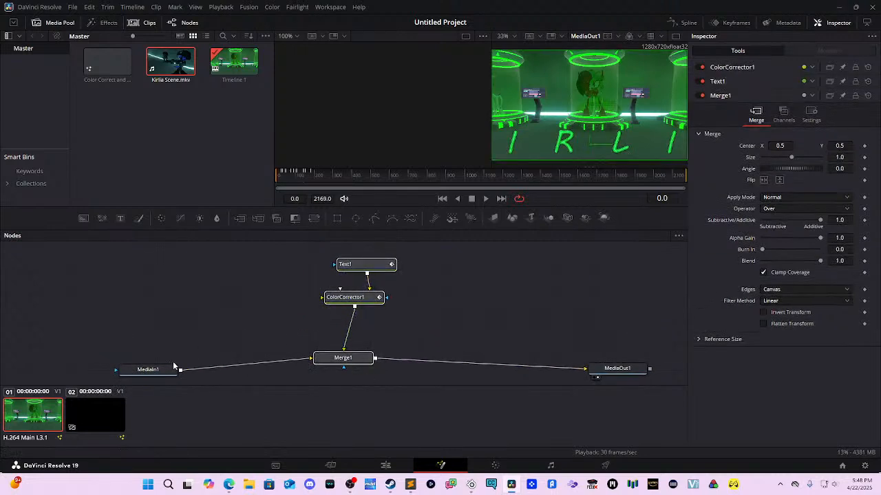
left_click(111, 413)
key("ctrl+v")
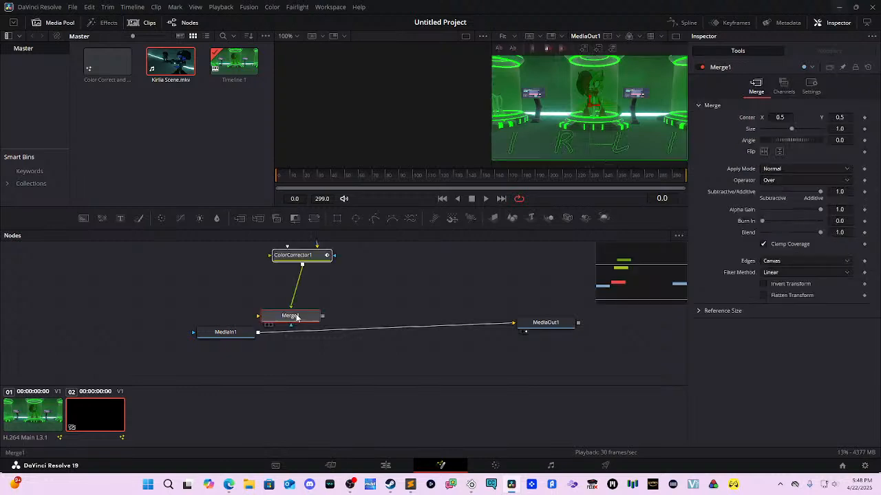
left_click_drag(296, 315, 376, 306)
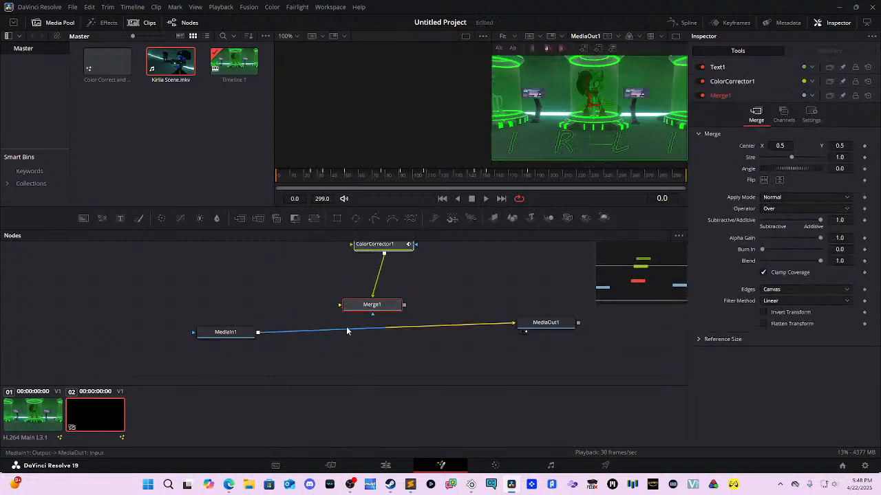
left_click(384, 323)
mouse_move(504, 329)
left_mouse_down()
mouse_move(387, 331)
mouse_move(364, 308)
mouse_move(521, 322)
mouse_move(513, 324)
left_mouse_up()
key("space")
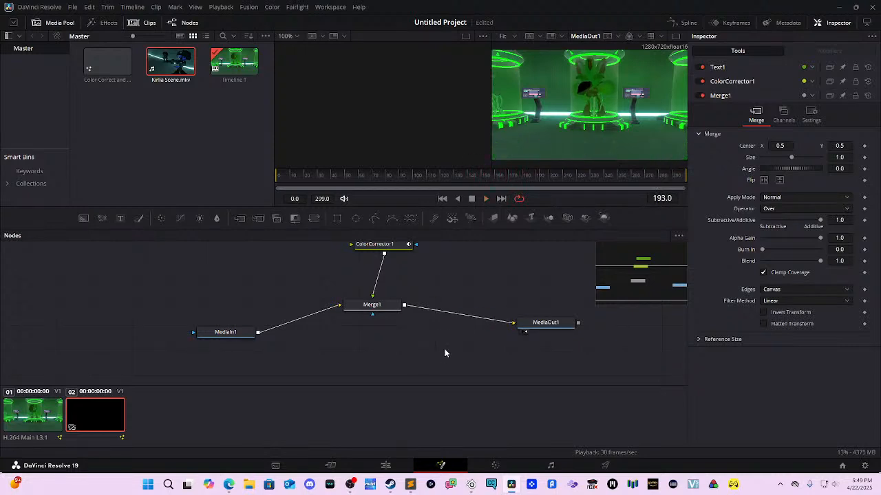
Step: Save the project with Ctrl+S under the name 'Fusion Intro'
scroll(438, 353, "up", 2)
key("ctrl+s")
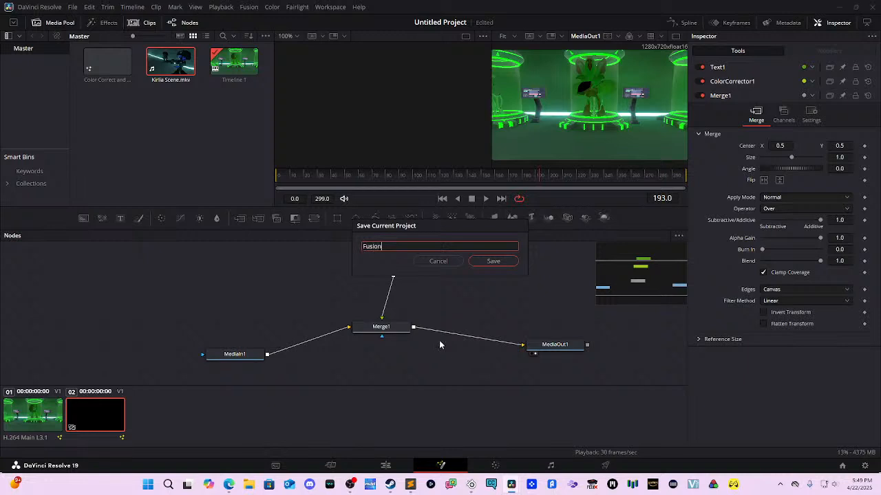
type("Fusion Intro")
key("Return")
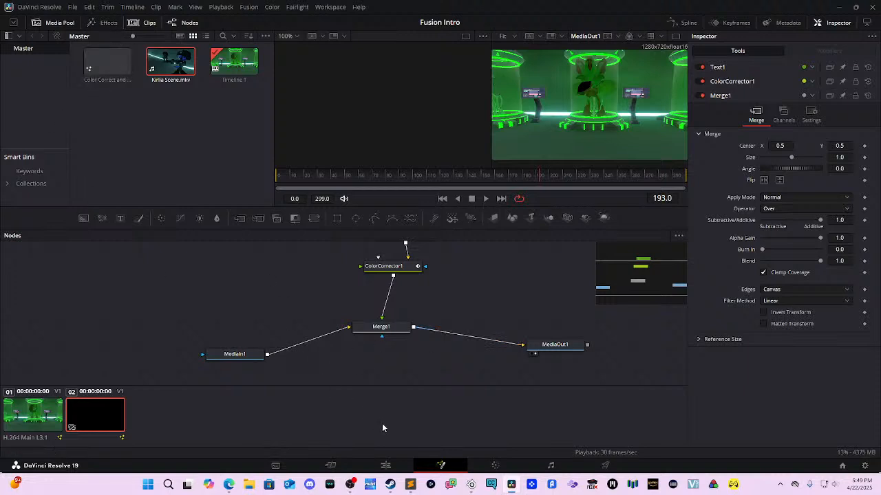
Step: Move the composition clip to V2 at the start and delete every Fusion node from the Kirlia Scene clip
left_click(387, 466)
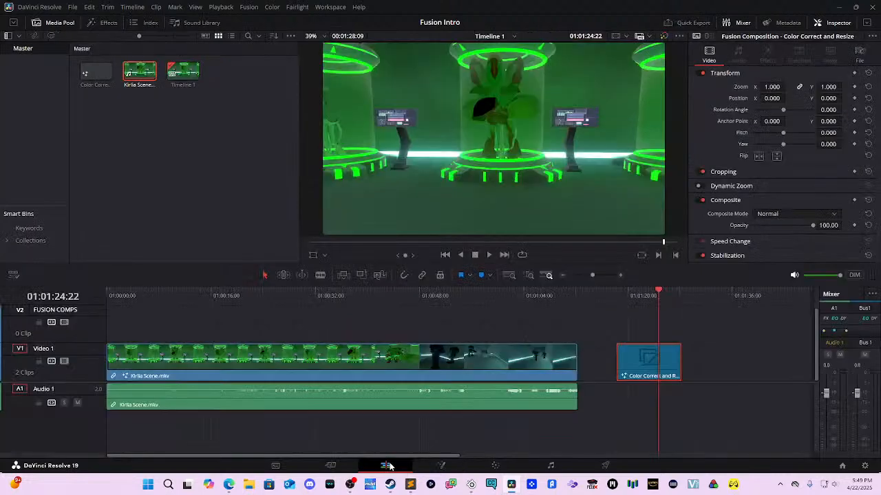
left_click_drag(637, 364, 53, 325)
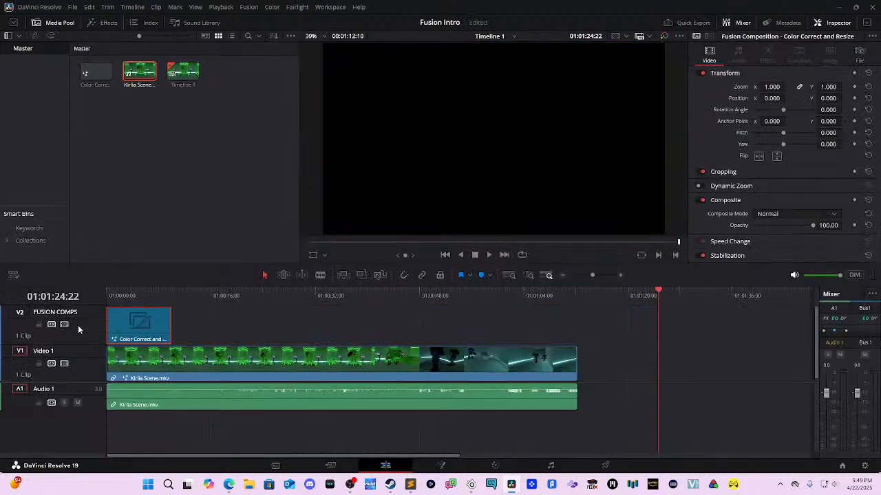
left_click(344, 363)
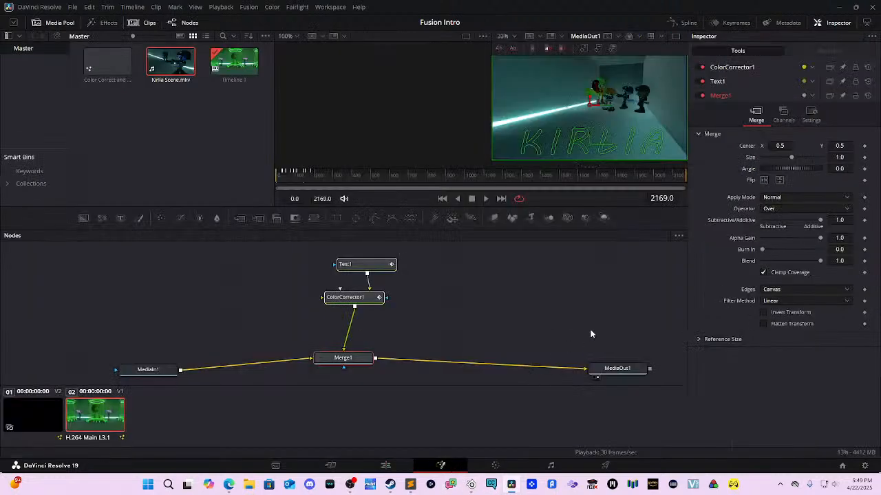
left_click_drag(642, 310, 118, 356)
key("Delete")
left_click_drag(224, 302, 470, 242)
key("Delete")
Step: Back on the Edit page, play Timeline 1 from the start to check the KIRLIA title
left_click(385, 465)
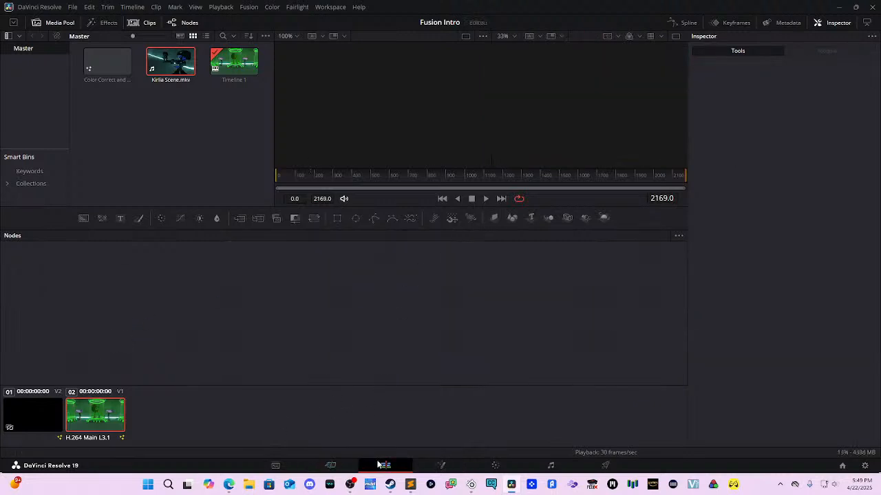
left_click_drag(323, 296, 89, 299)
key("space")
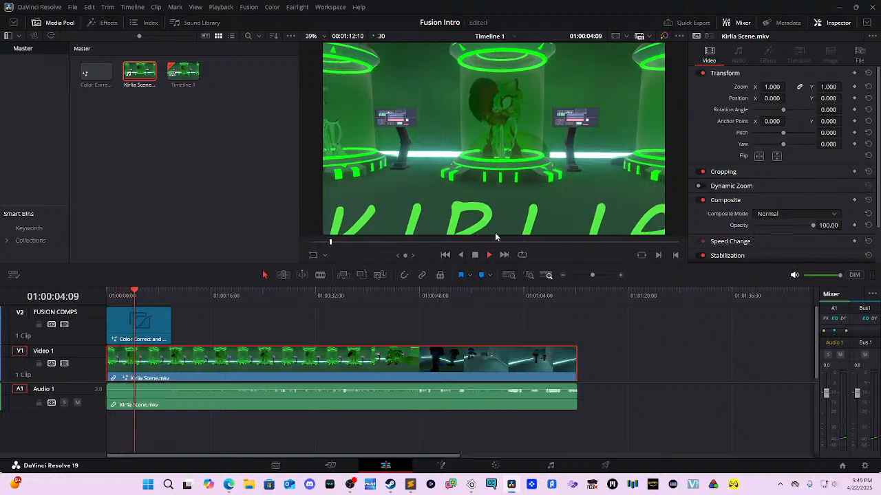
key("space")
left_click(156, 338)
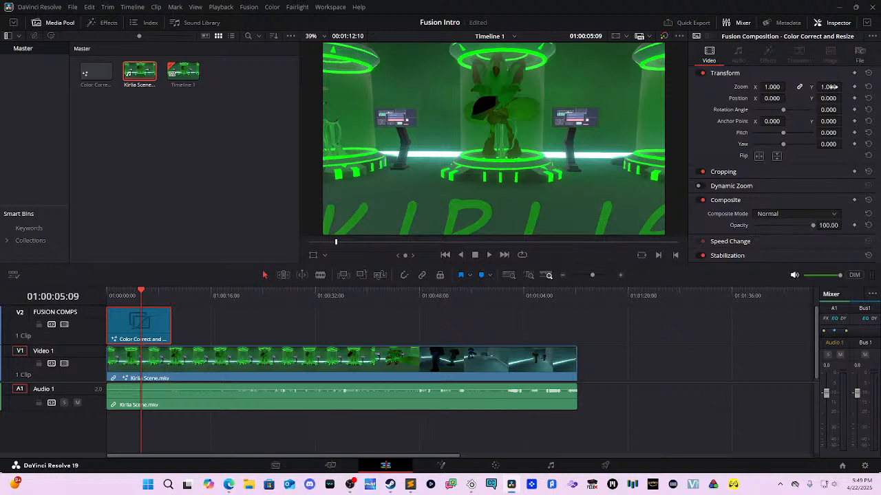
left_click_drag(844, 87, 822, 87)
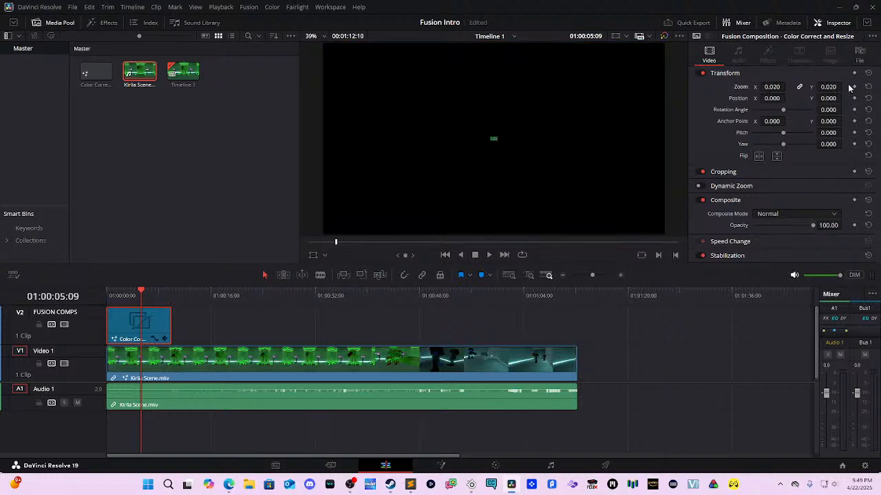
key("ctrl+z")
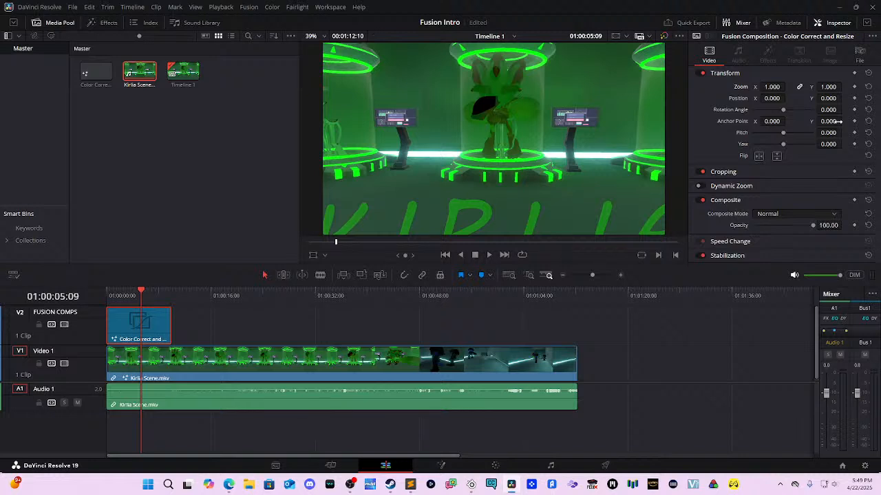
mouse_move(835, 98)
left_mouse_down()
mouse_move(821, 97)
mouse_move(834, 97)
left_mouse_up()
key("ctrl+z")
left_click_drag(823, 98, 822, 98)
key("ctrl+z")
left_click(150, 368)
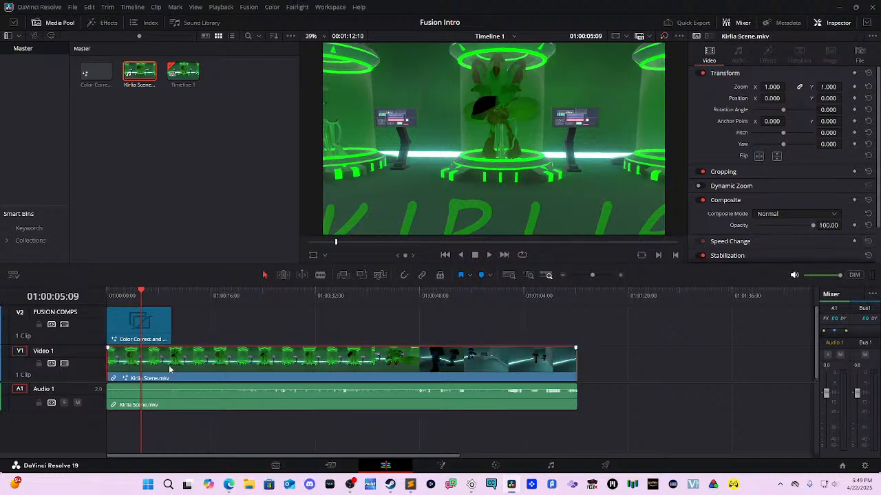
left_click(141, 323)
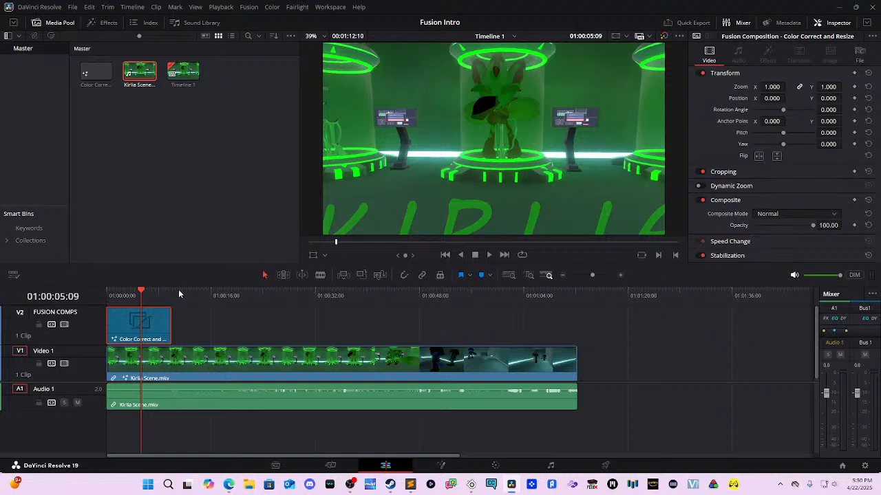
left_click(154, 296)
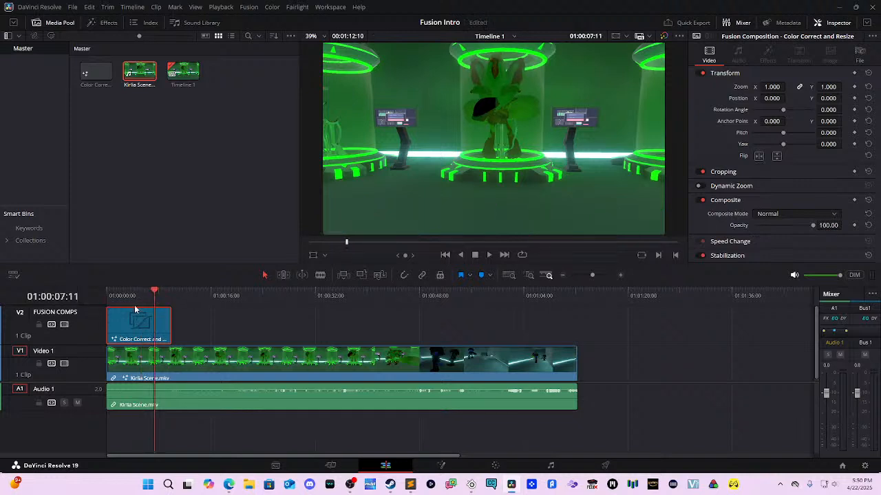
left_click(126, 297)
key("space")
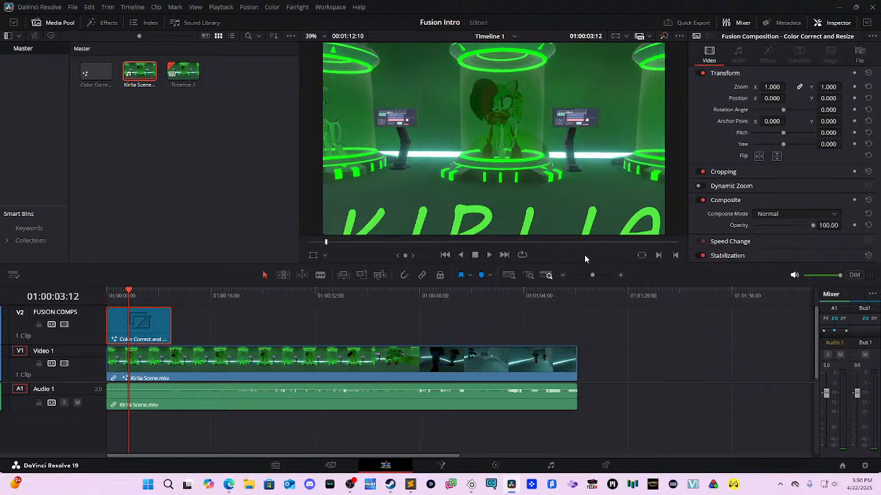
Step: Delete the footage input node from the composition and set the comp time near the start
left_click(498, 466)
left_click(454, 465)
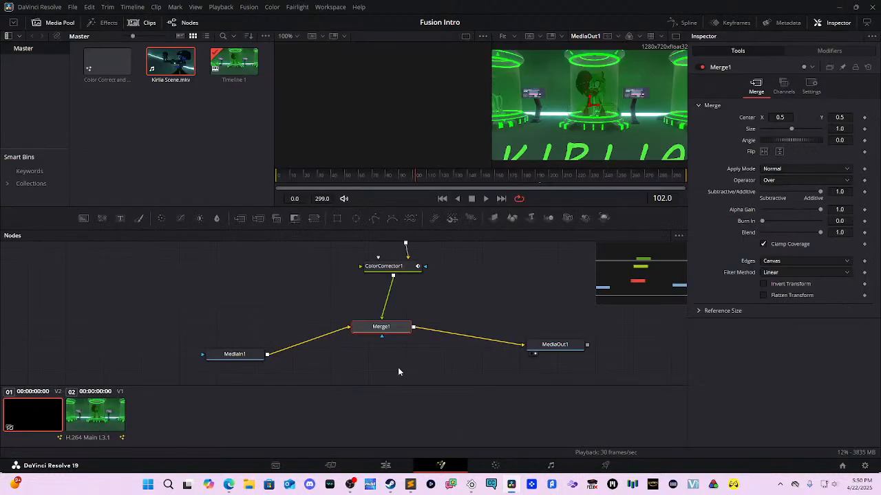
left_click_drag(241, 356, 259, 351)
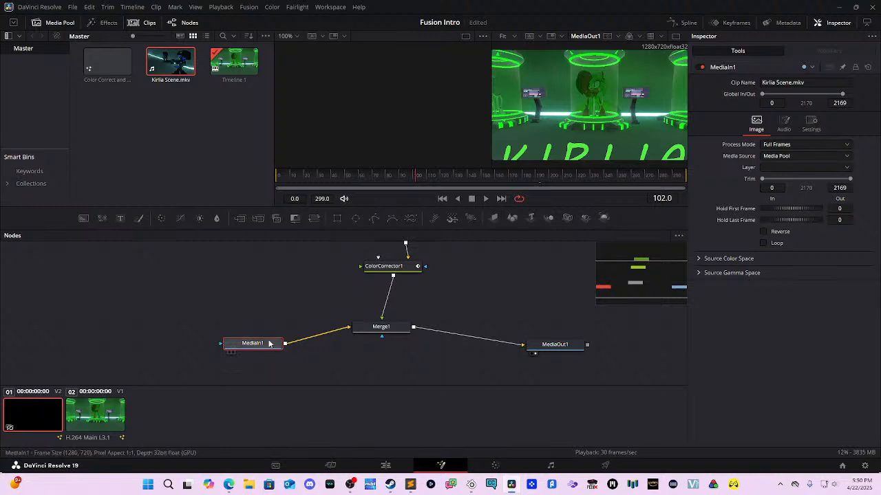
key("Delete")
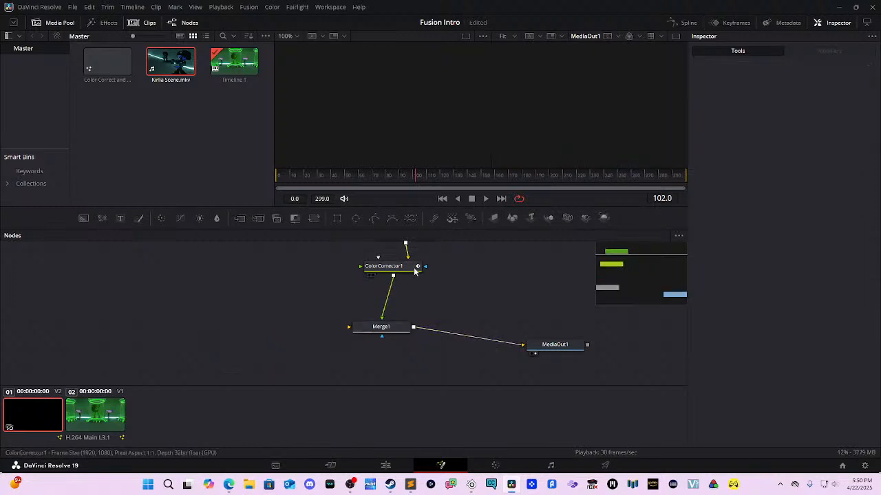
left_click(393, 178)
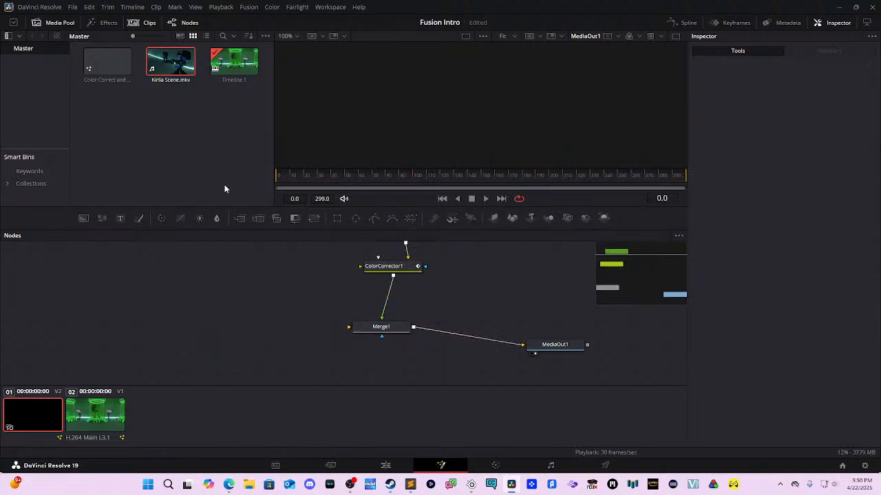
left_click(306, 177)
Step: Move the Text1 node higher, preview the KIRLIA title animation, and return to the Edit page
scroll(411, 289, "up", 5)
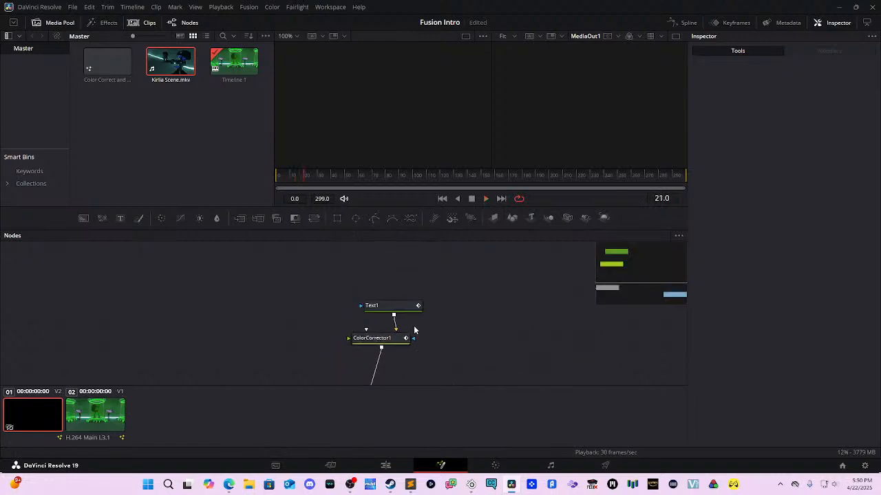
left_click(382, 308)
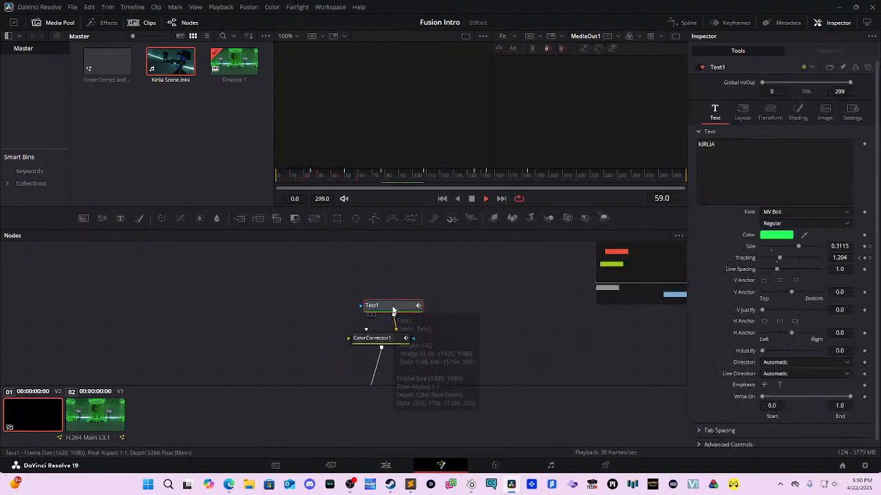
key("space")
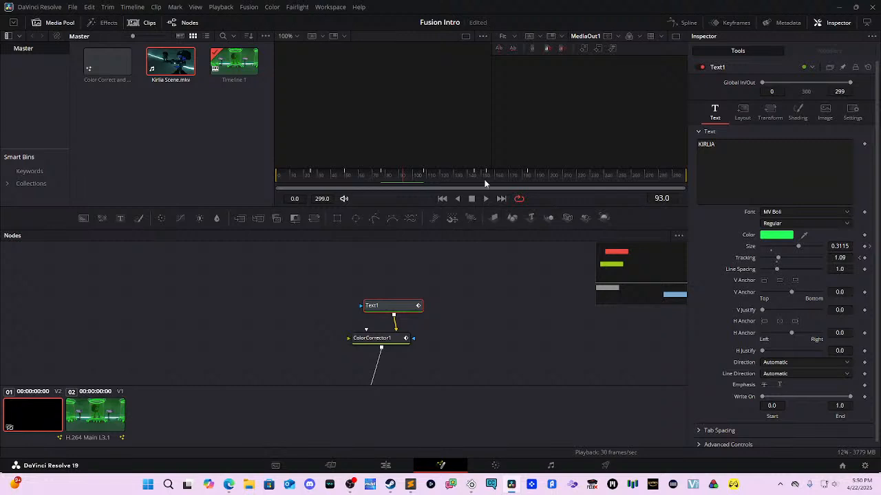
left_click_drag(397, 314, 422, 130)
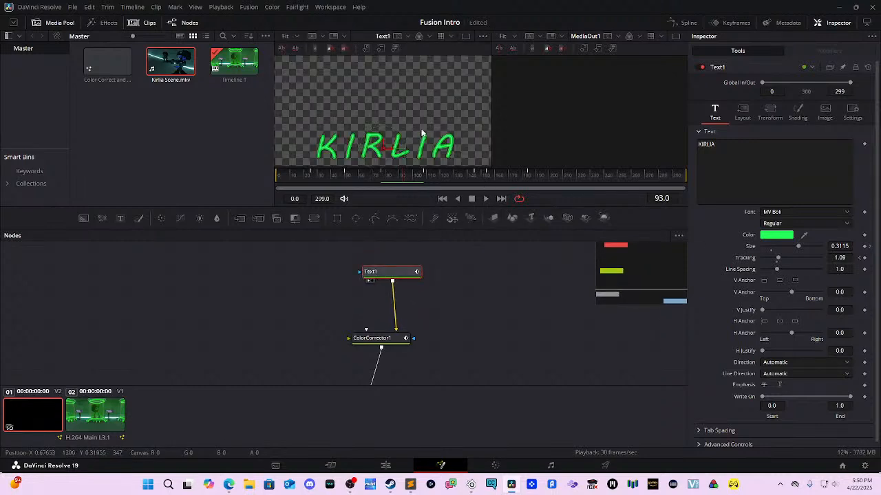
key("space")
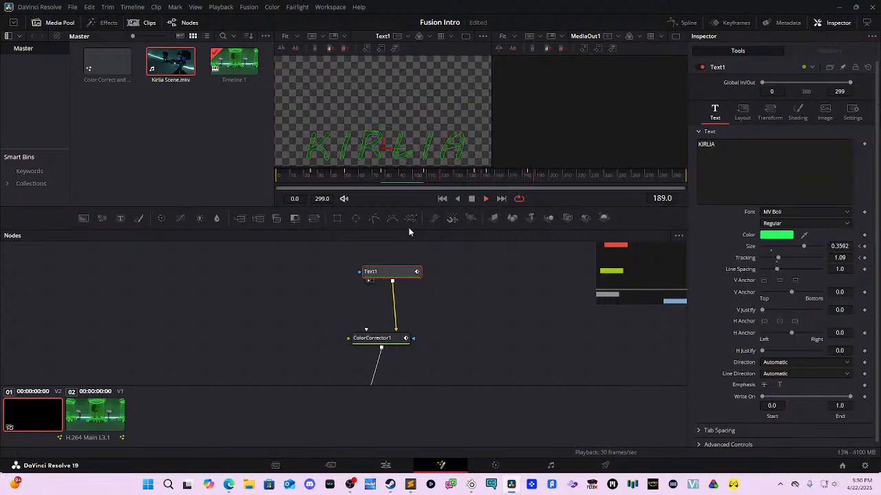
key("space")
left_click_drag(455, 322, 477, 238)
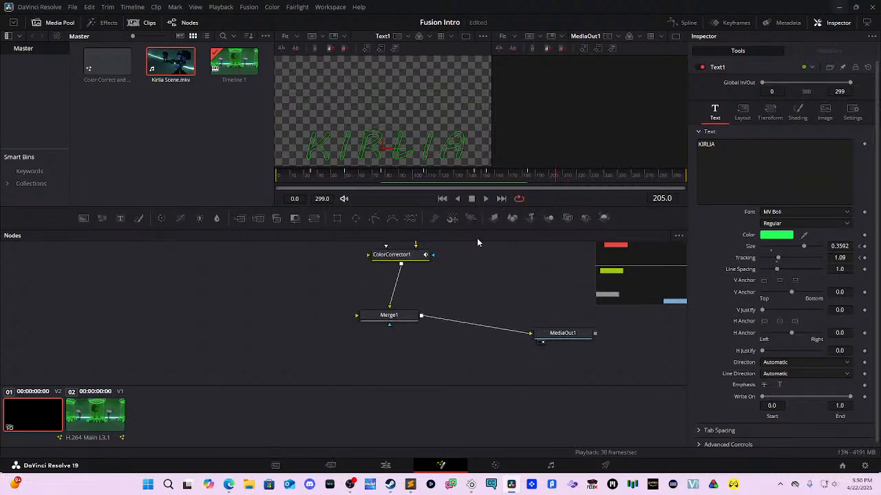
left_click(385, 465)
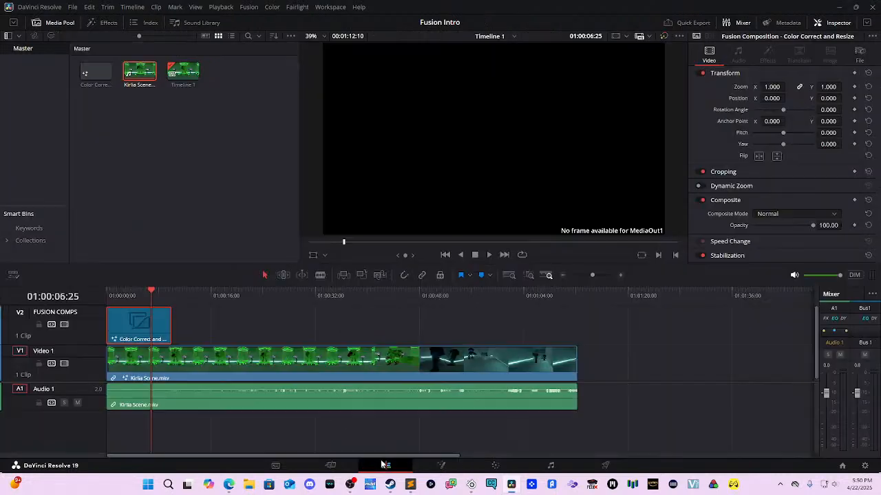
Step: Replay the timeline from the start, then back in Fusion nudge Merge1 lower
left_click_drag(184, 295, 109, 305)
key("space")
key("space")
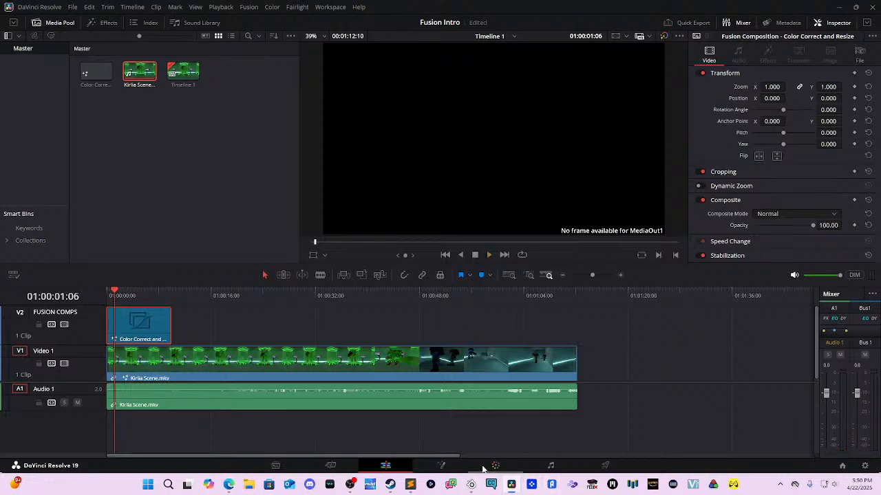
left_click(441, 465)
left_click_drag(393, 316, 409, 348)
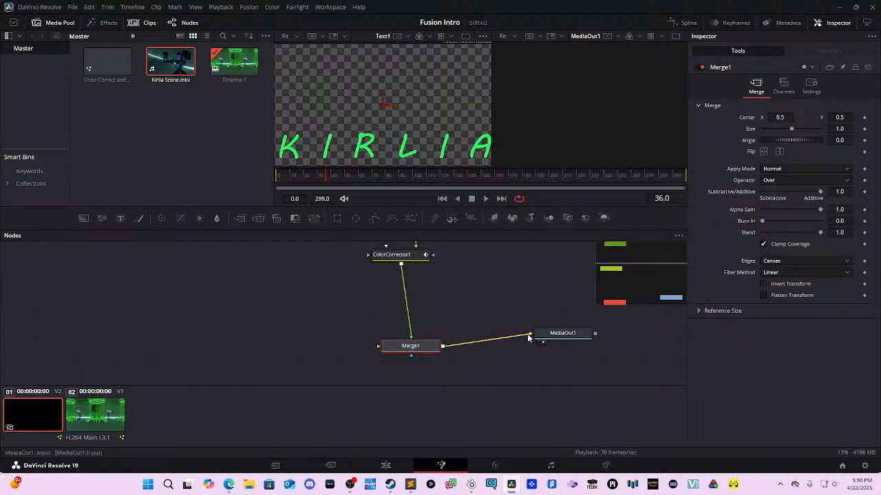
Step: Feed Kirlia Scene.mkv into Merge1's background and preview KIRLIA over the lab footage
left_click_drag(541, 337, 484, 306)
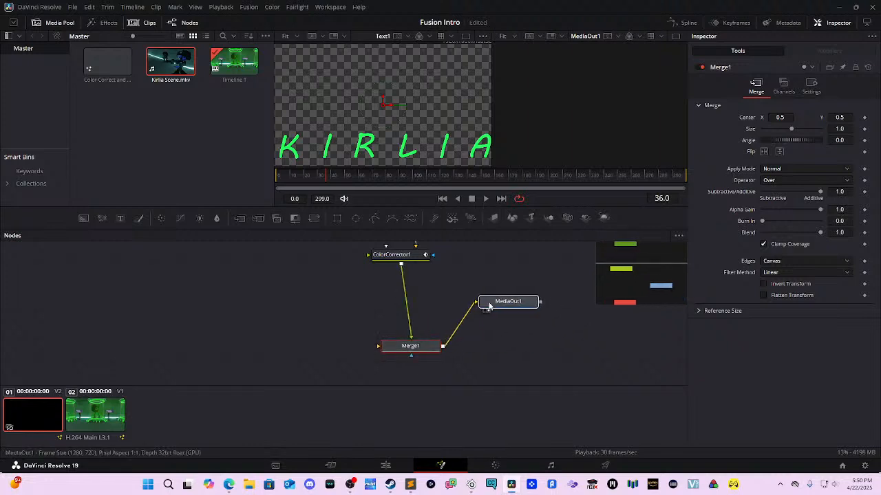
left_click_drag(457, 336, 478, 327)
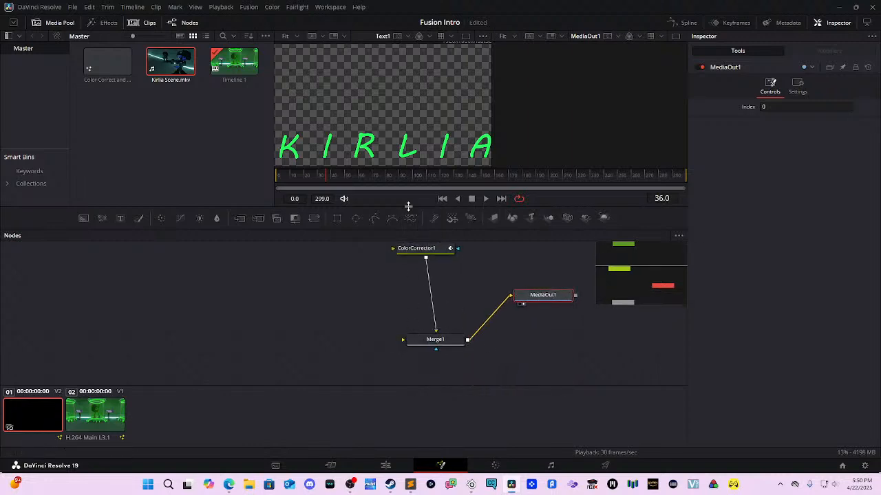
left_click(234, 77)
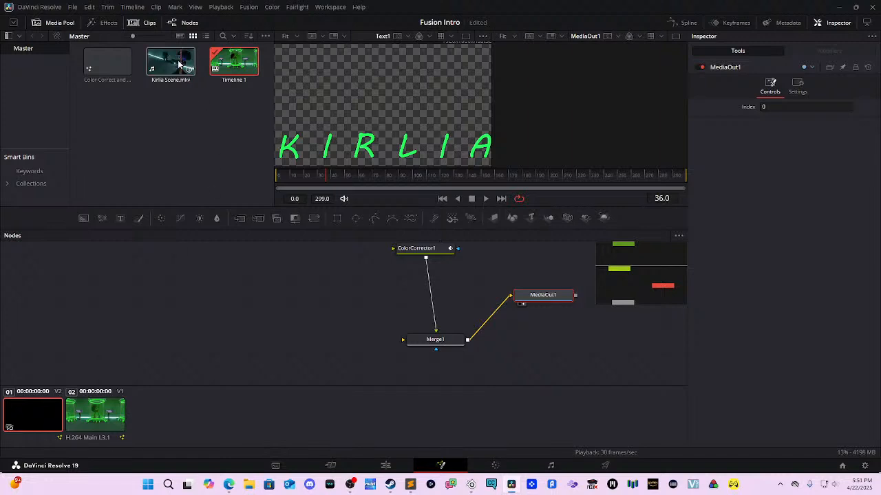
left_click_drag(170, 65, 417, 344)
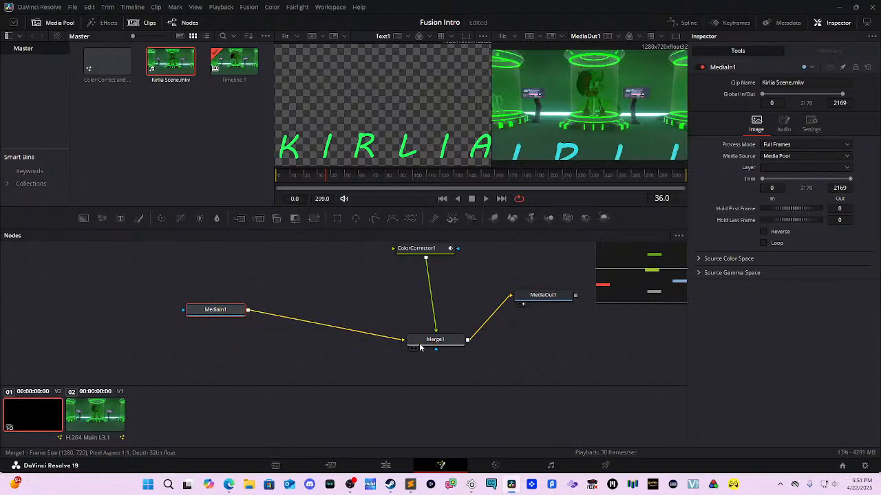
key("space")
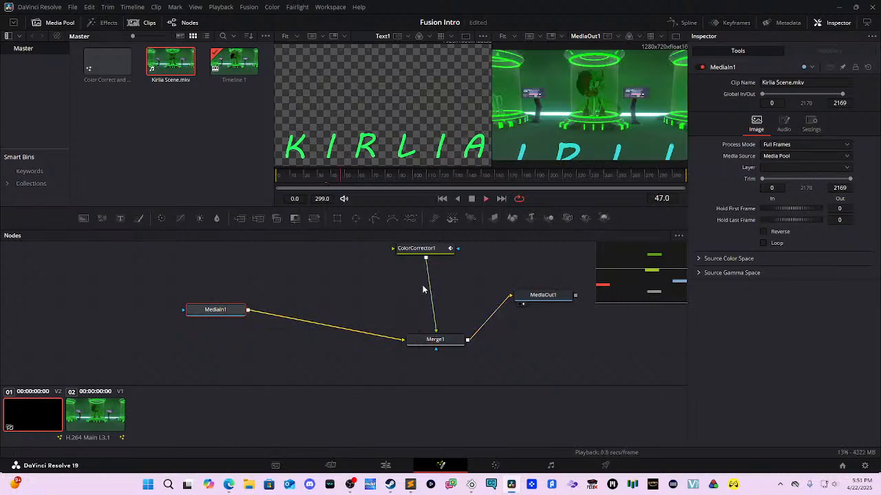
left_click_drag(502, 276, 522, 376)
left_click(455, 280)
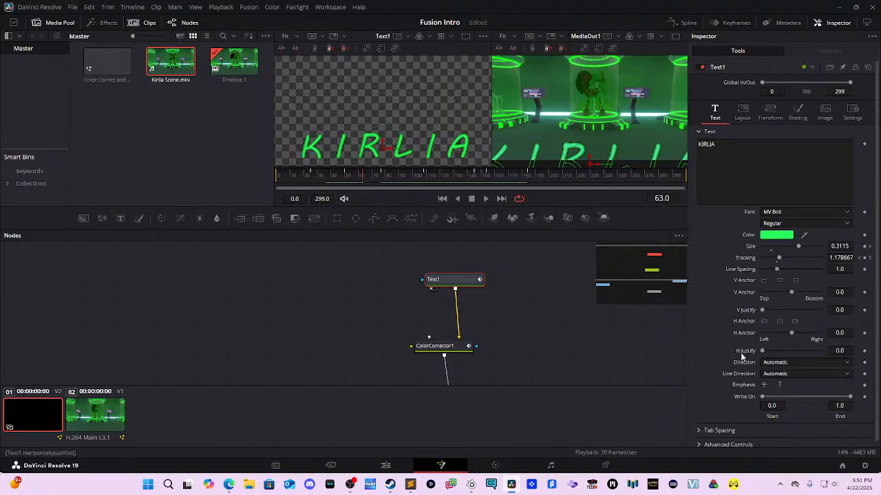
Step: In Text1's Layout settings, raise Center Y to about 0.256 and reduce Size to about 0.7
left_click(741, 110)
left_click_drag(836, 156, 857, 156)
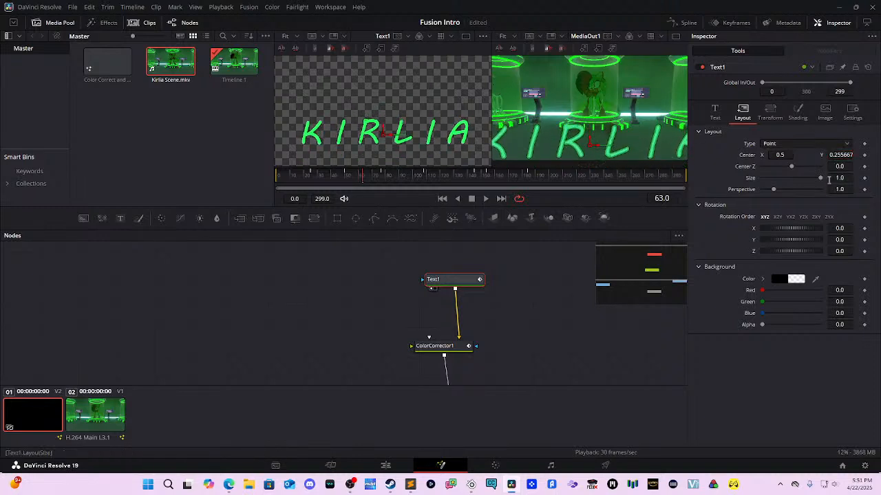
mouse_move(837, 177)
left_mouse_down()
mouse_move(820, 178)
mouse_move(825, 188)
left_mouse_up()
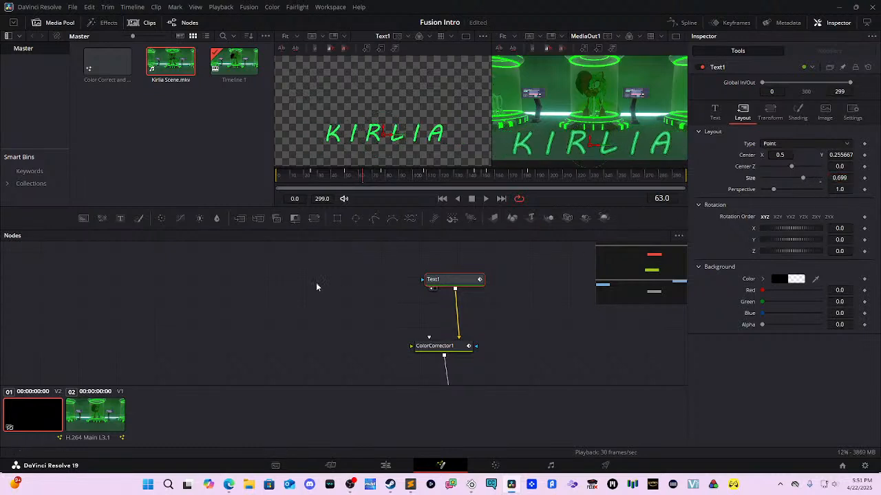
left_click(89, 413)
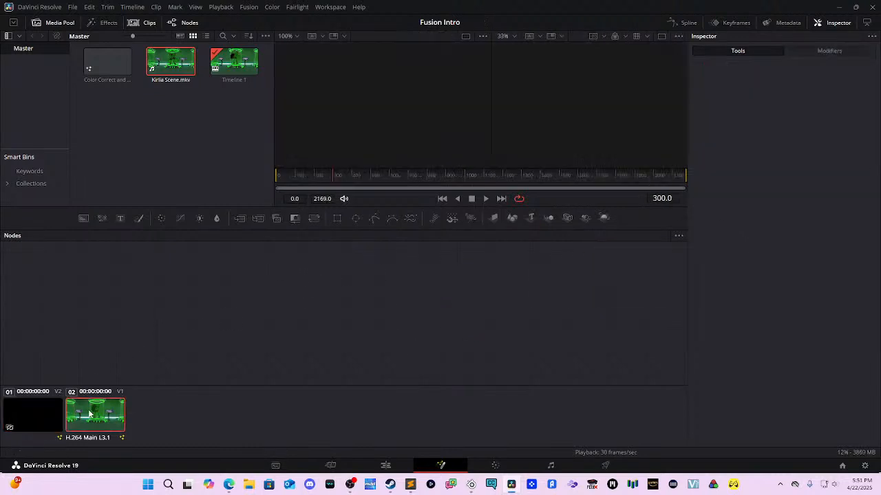
Step: Preview the updated KIRLIA title from the start on the Edit page timeline
left_click(385, 466)
left_click_drag(170, 296, 101, 296)
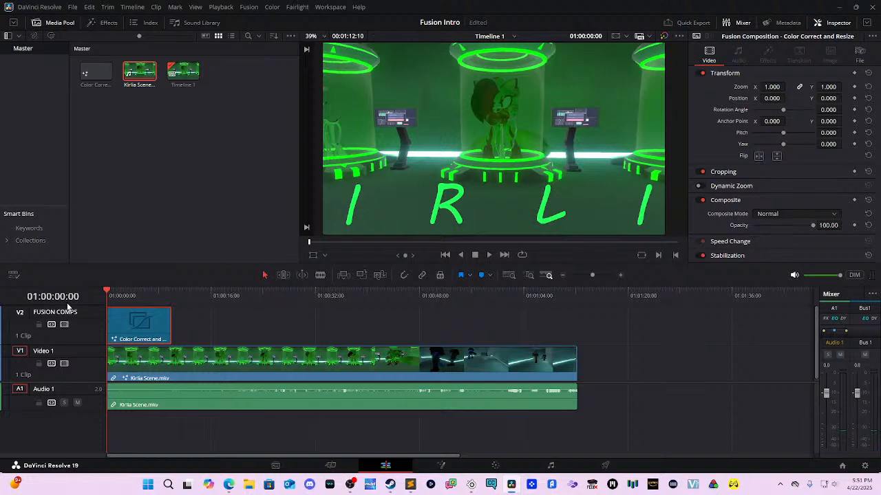
key("space")
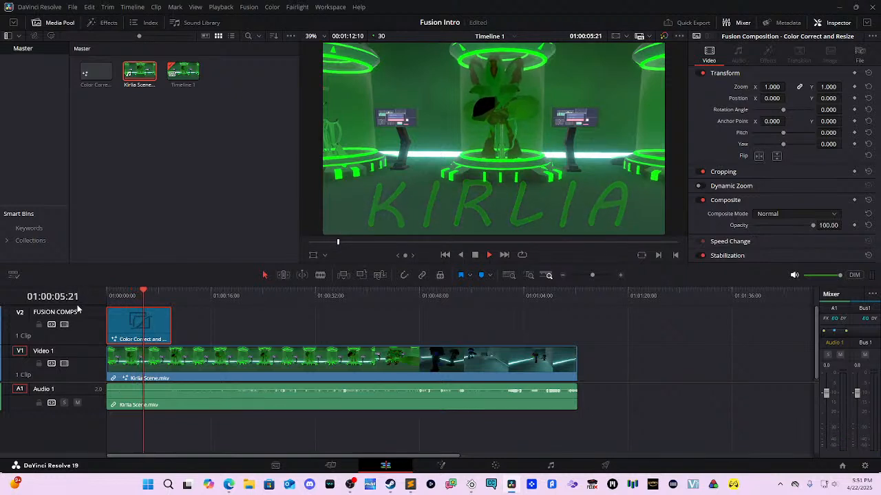
key("space")
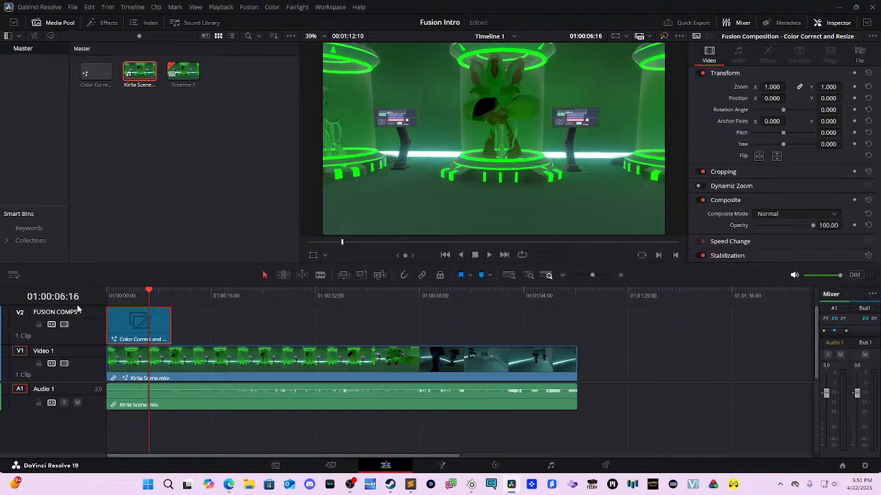
left_click_drag(168, 304, 210, 331)
Step: Extend the V2 Color Correct and Resize clip so it ends with the V1 footage
left_click(206, 359)
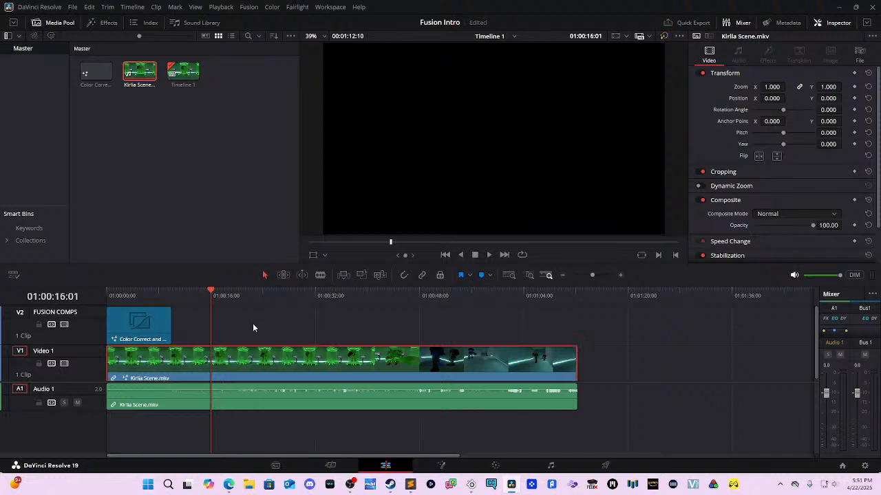
scroll(374, 358, "down", 1)
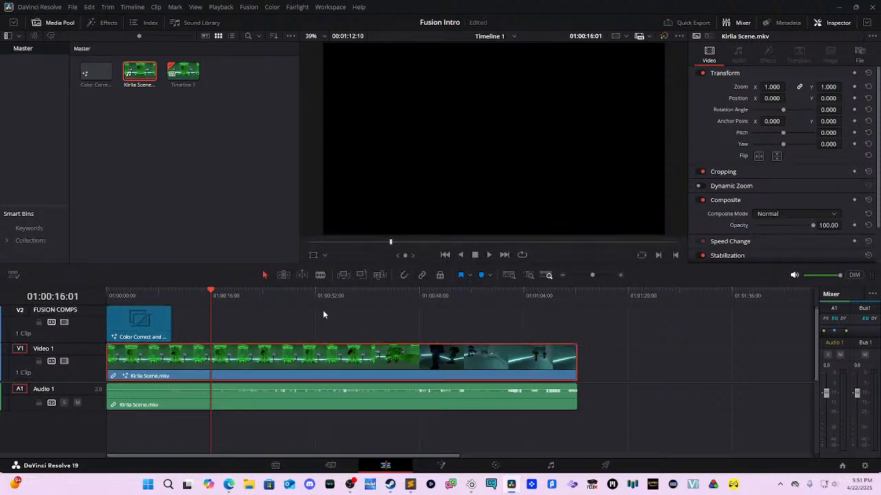
scroll(340, 341, "up", 1)
left_click(157, 331)
left_click(173, 307)
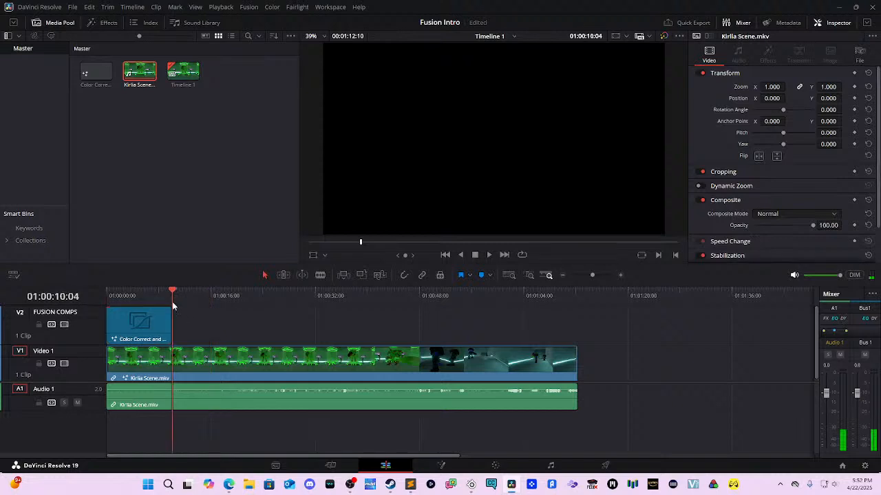
left_click_drag(169, 302, 145, 295)
left_click(154, 326)
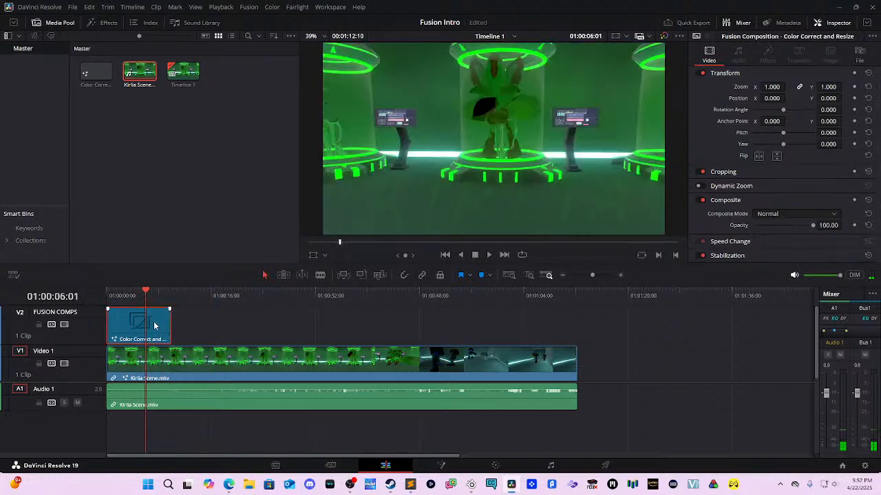
left_click_drag(170, 323, 576, 340)
left_click(268, 295)
Step: Play the timeline from the start to check the lengthened V2 title clip
left_click_drag(258, 302, 100, 303)
key("space")
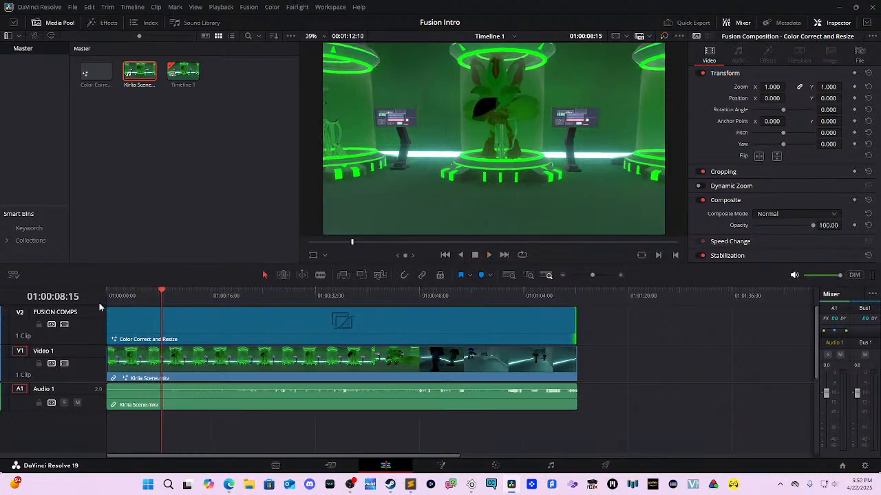
left_click(216, 331)
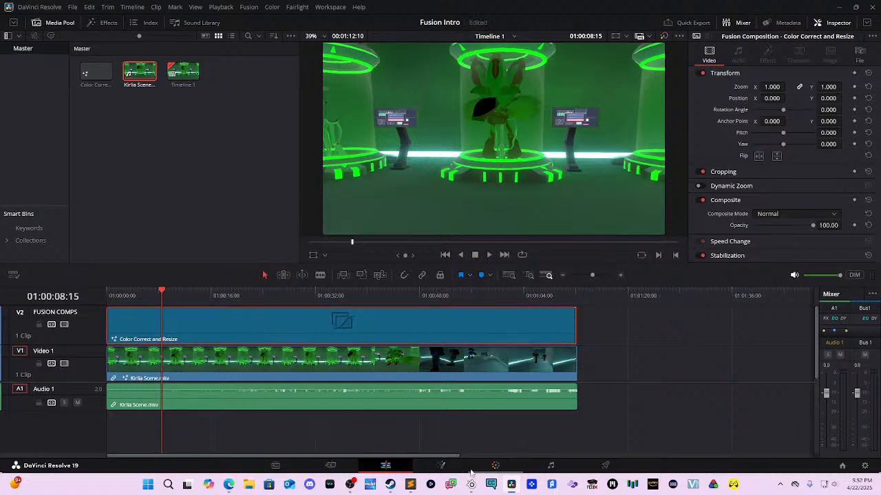
Step: Review the composition's nodes, then paste a copy of the comp clip on V2 near 01:00:08:07
left_click(441, 466)
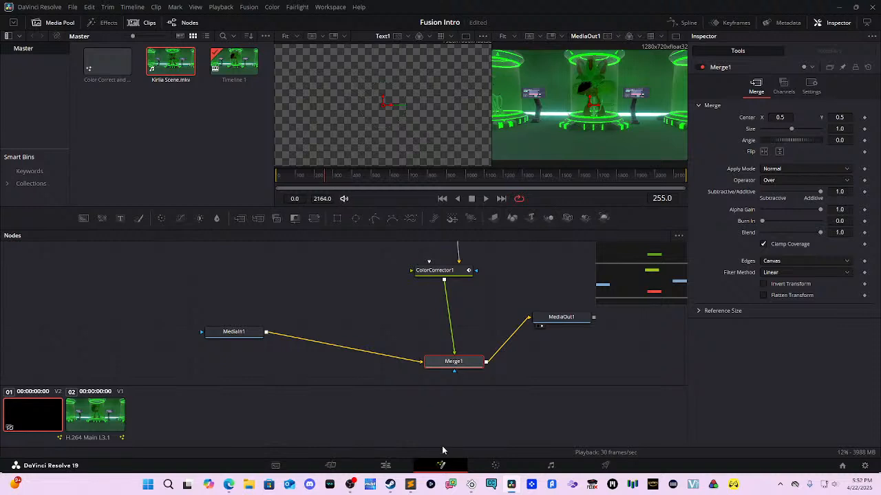
left_click_drag(512, 301, 411, 383)
left_click_drag(454, 333, 369, 337)
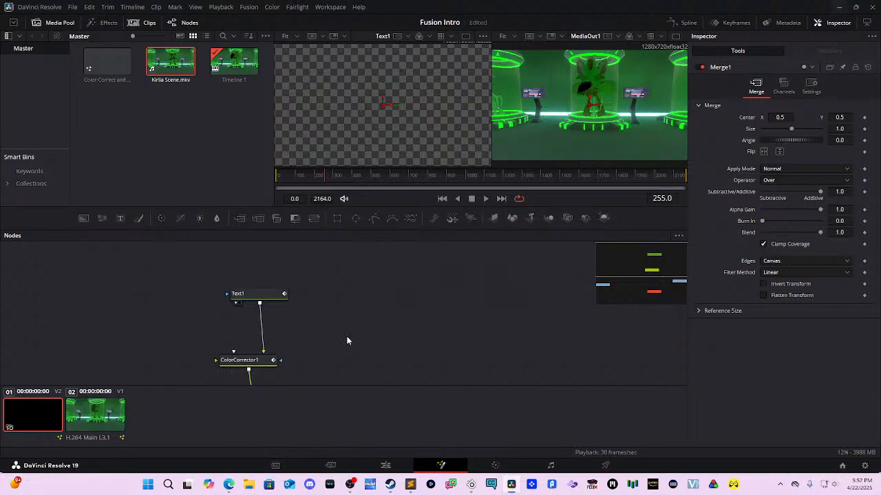
left_click(386, 465)
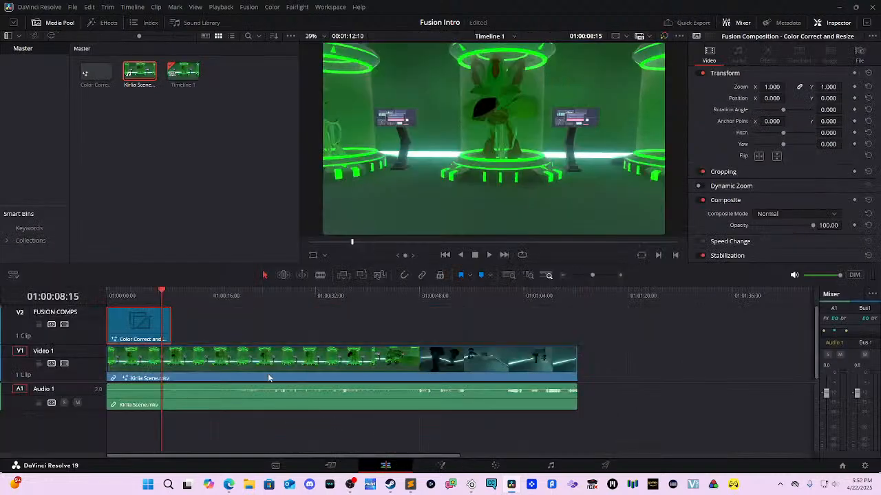
left_click_drag(186, 296, 210, 325)
key("ctrl+v")
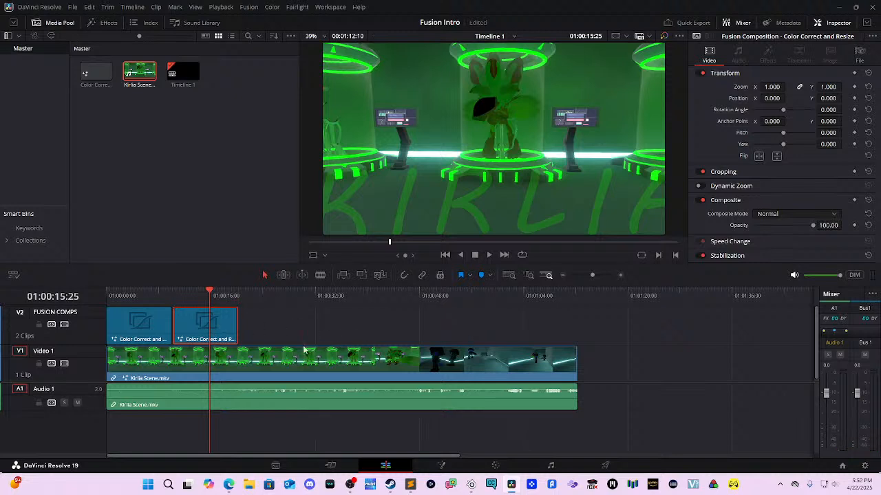
Step: Open the V1 footage's composition and delete all its nodes, including a pasted text node
left_click(255, 362)
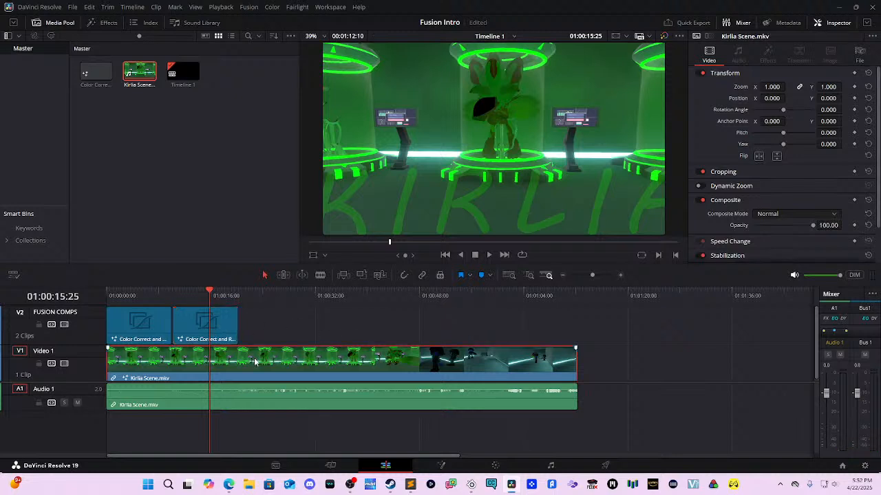
double_click(316, 358)
left_click(427, 468)
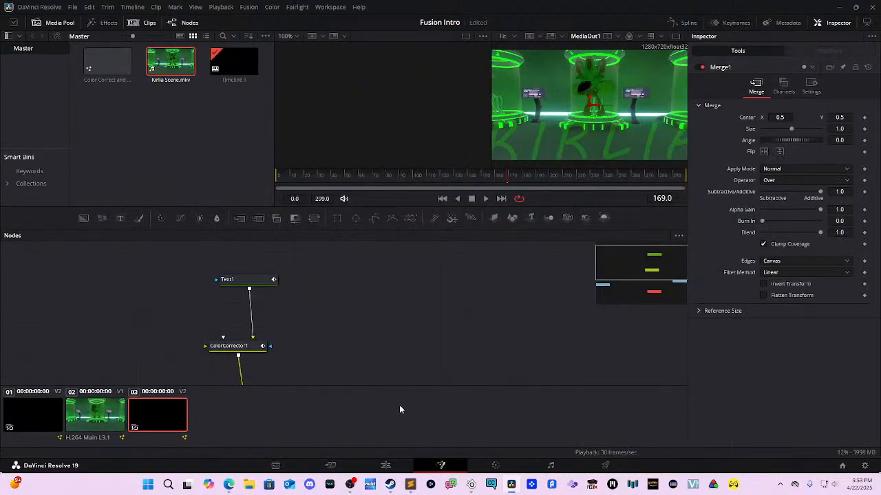
left_click_drag(450, 300, 490, 286)
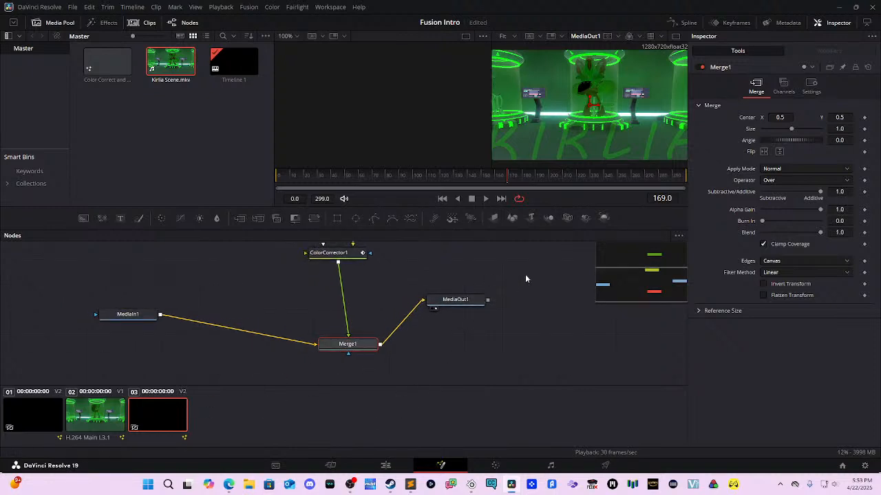
left_click_drag(496, 357, 104, 260)
key("Delete")
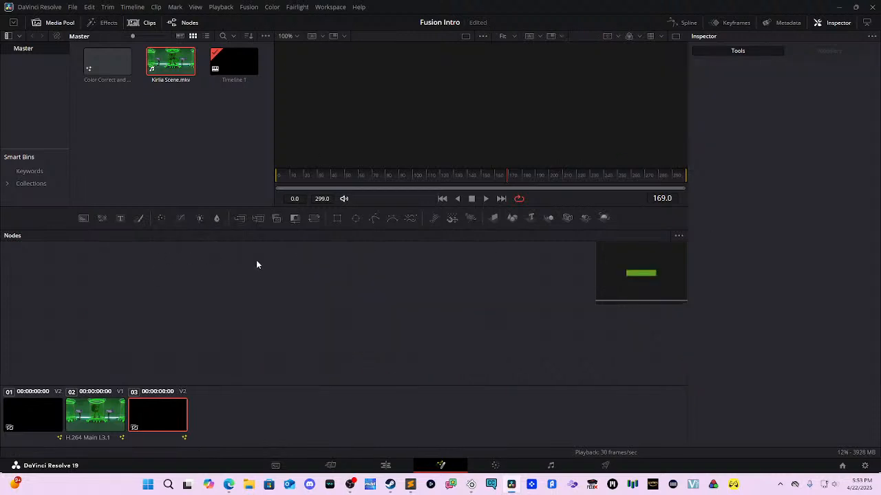
key("ctrl+v")
left_click(352, 283)
key("Delete")
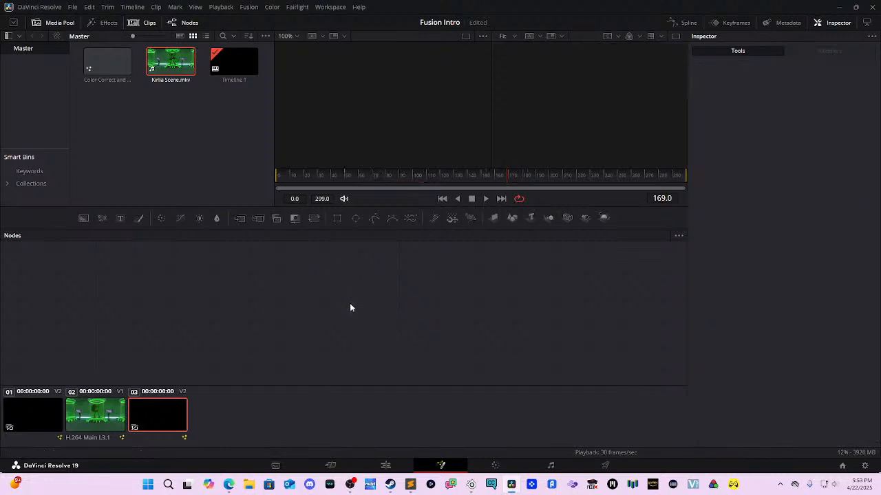
Step: Delete the extra Fusion comp clip from V2, leaving a single title clip
left_click(386, 466)
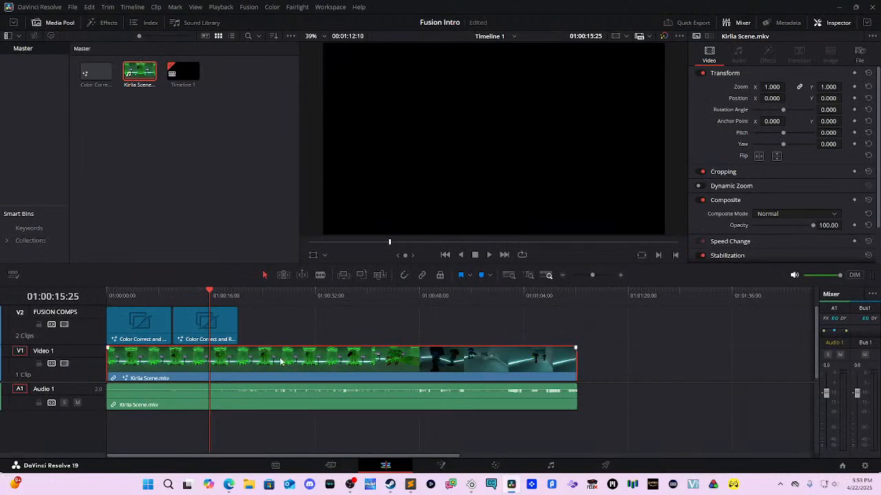
left_click_drag(215, 306, 133, 327)
left_click(200, 321)
key("Delete")
left_click(173, 357)
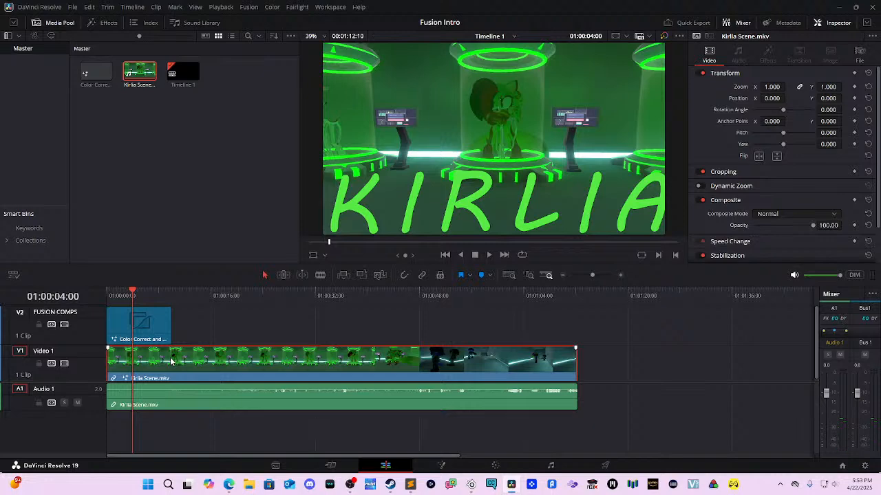
Step: Play back the timeline, sliding the V1 Kirlia Scene clip and returning it to sync with its audio
double_click(171, 360)
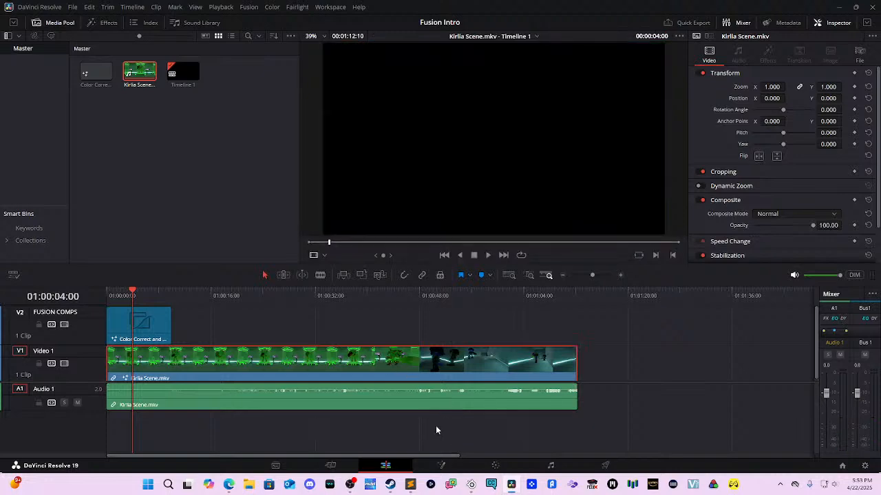
left_click(530, 374)
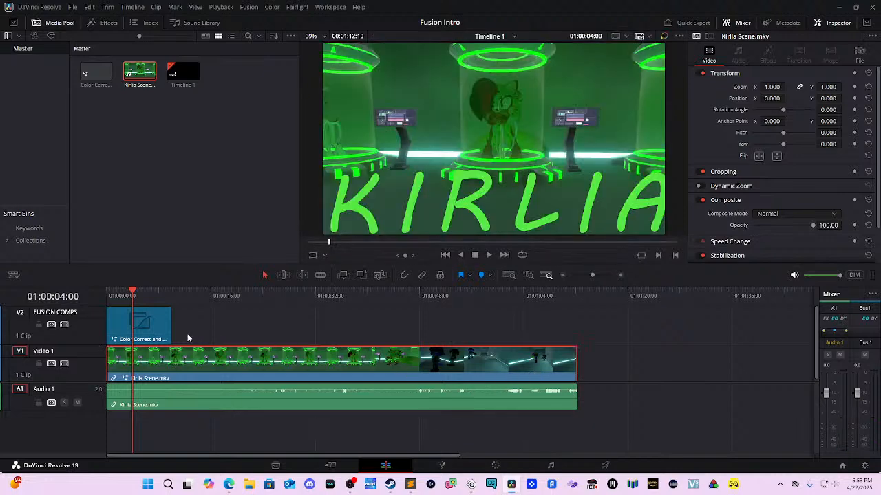
left_click(155, 340)
left_click_drag(190, 348, 153, 355)
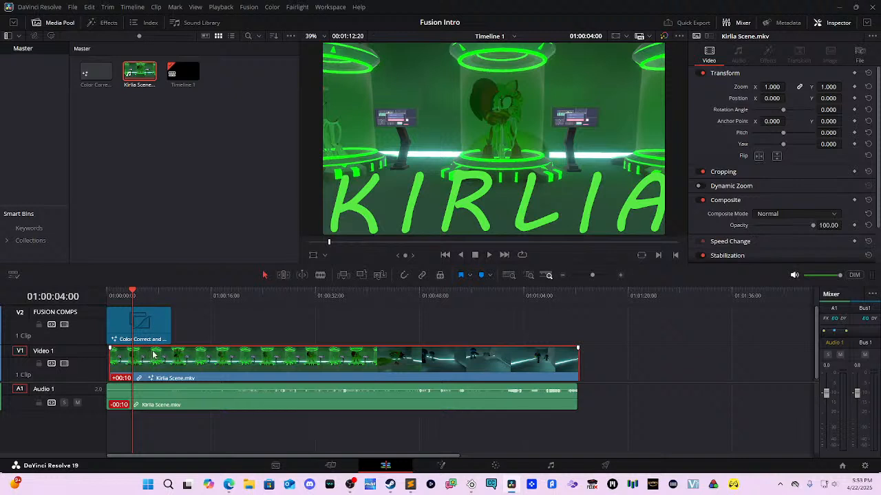
key("space")
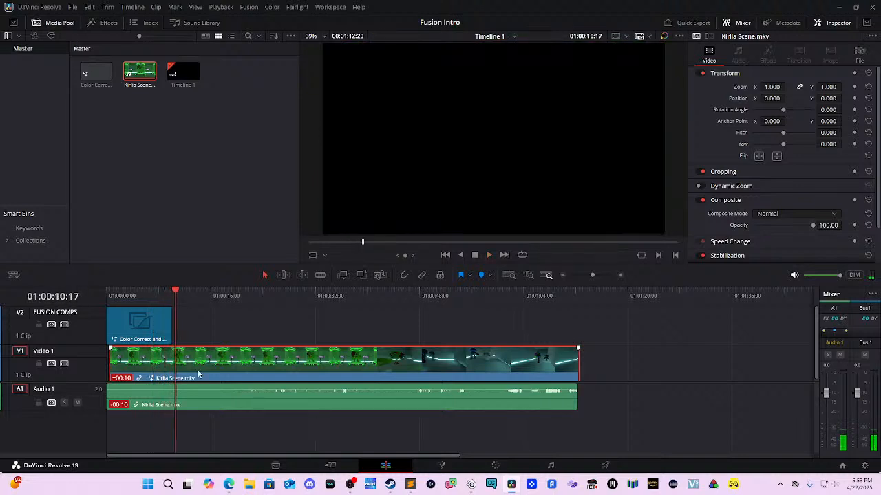
left_click(140, 321)
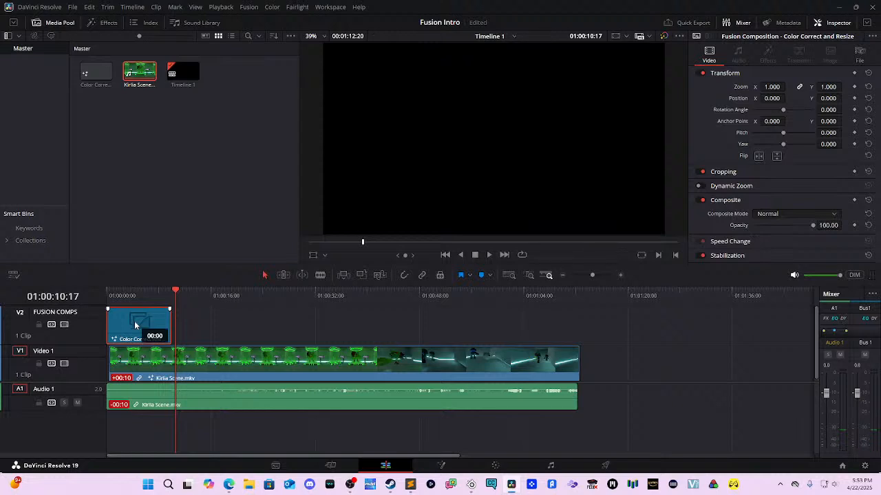
left_click_drag(150, 359, 147, 358)
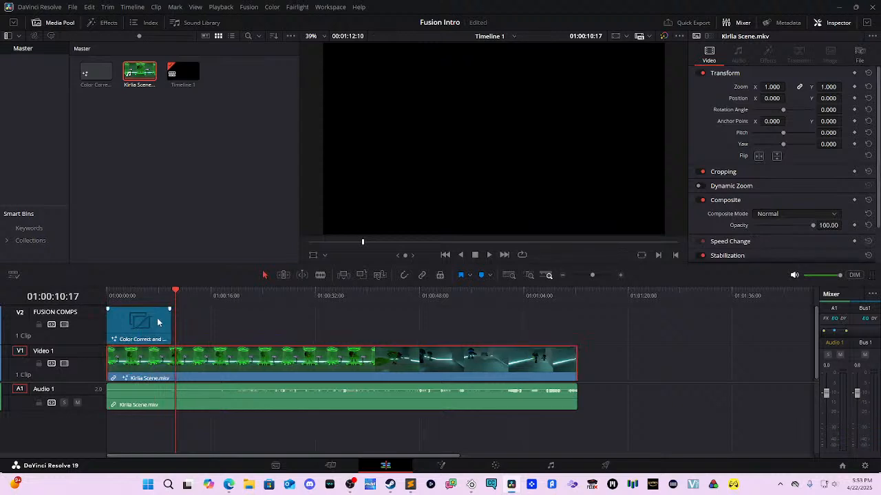
left_click_drag(178, 306, 174, 367)
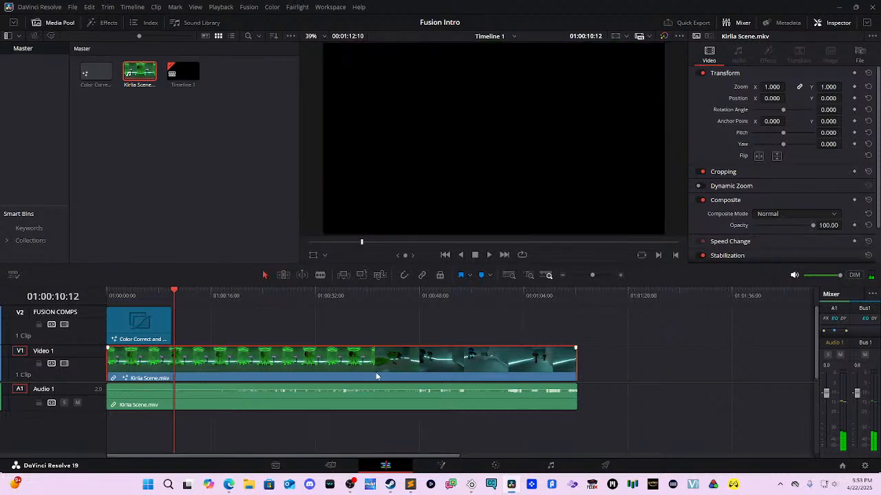
Step: Disable the Kirlia Scene audio clip on A1 with D, leaving the V1 footage active
left_click(357, 405)
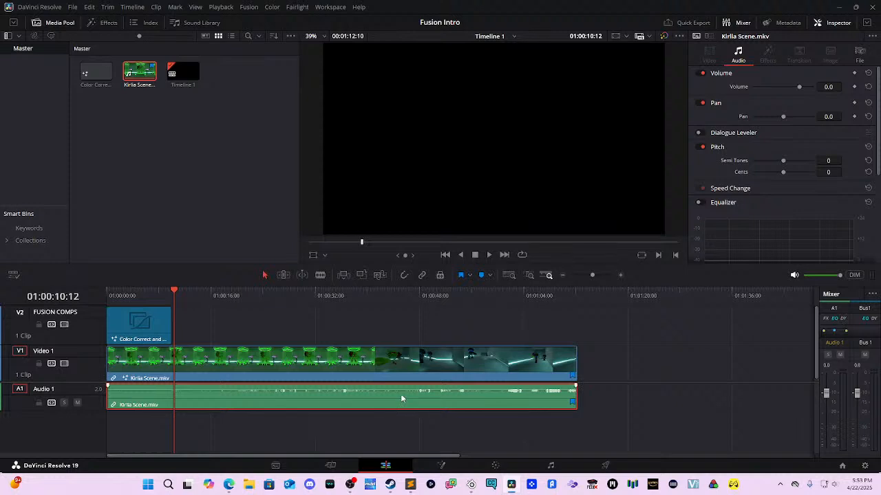
left_click(397, 422)
left_click(301, 407)
key("d")
left_click(297, 379)
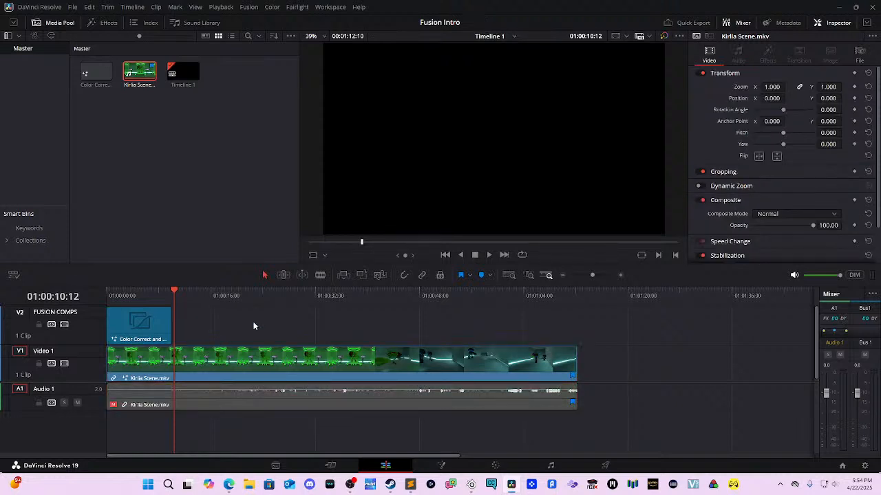
left_click(281, 302)
Step: Split the V1 clip at 01:00:26:22, shorten the first part and close the gap
right_click(286, 358)
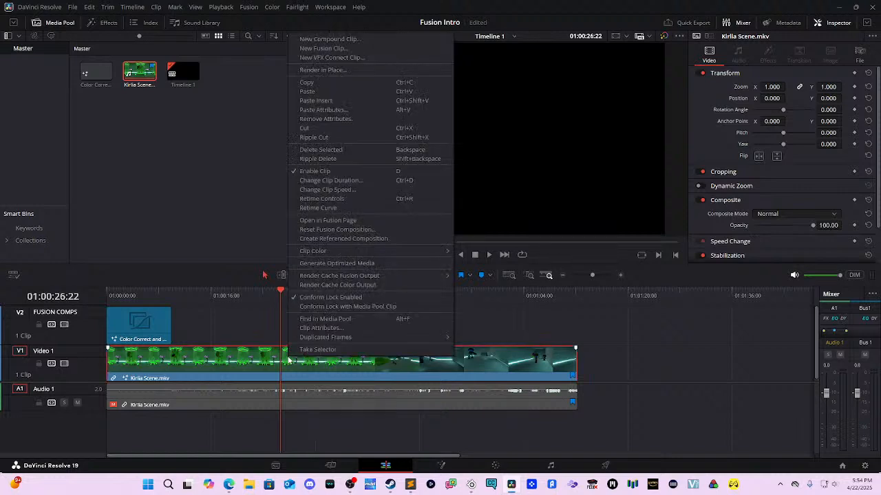
left_click(269, 359)
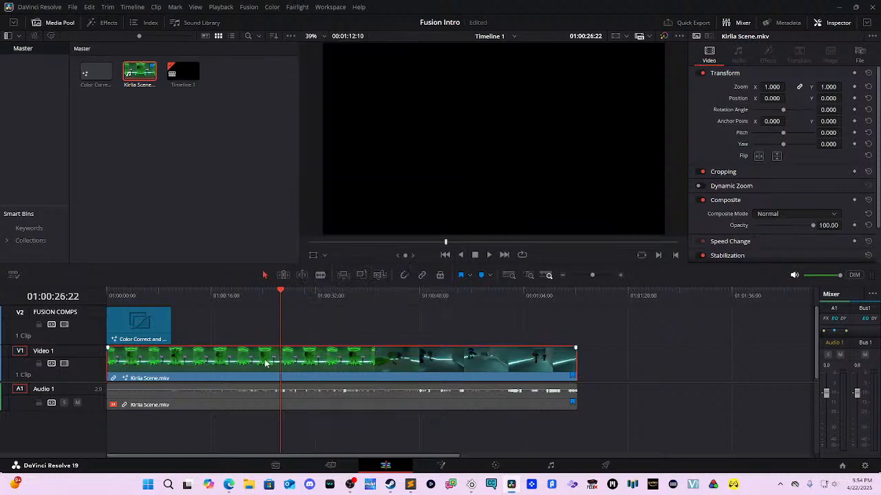
key("ctrl+b")
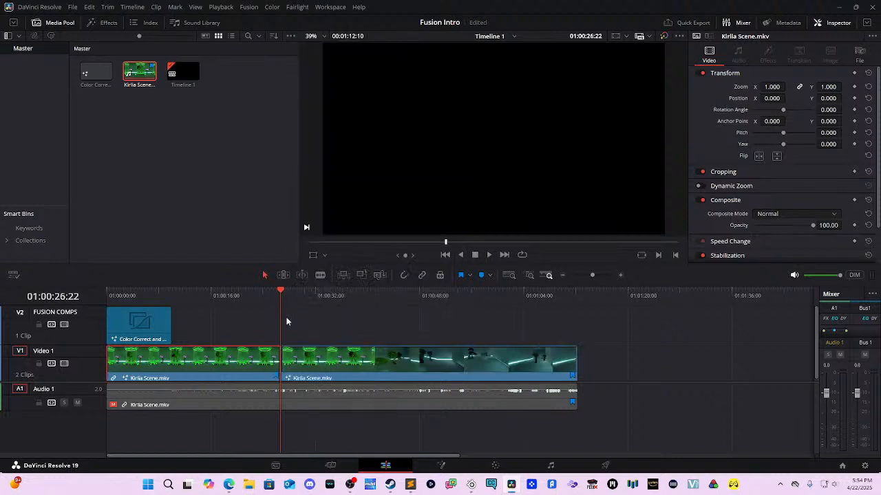
left_click_drag(279, 356, 171, 355)
left_click_drag(326, 380, 215, 378)
key("space")
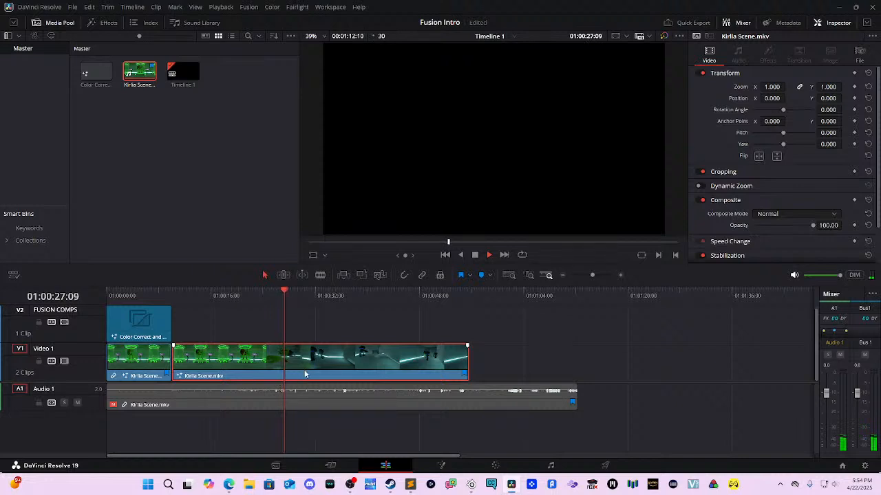
Step: Replace the second V1 part with a fresh Kirlia Scene copy and disable its A1 audio
left_click_drag(306, 374, 726, 359)
left_click(672, 293)
left_click_drag(680, 298, 607, 341)
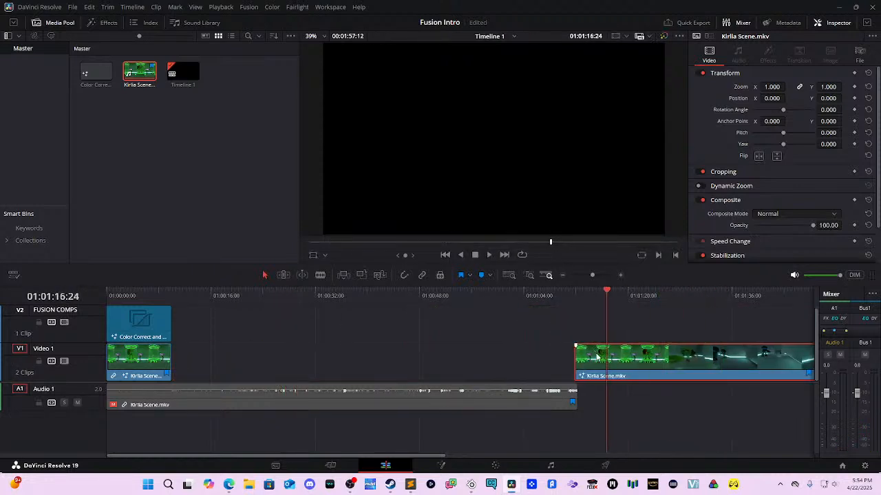
key("Delete")
left_click_drag(145, 80, 225, 359)
left_click(234, 399)
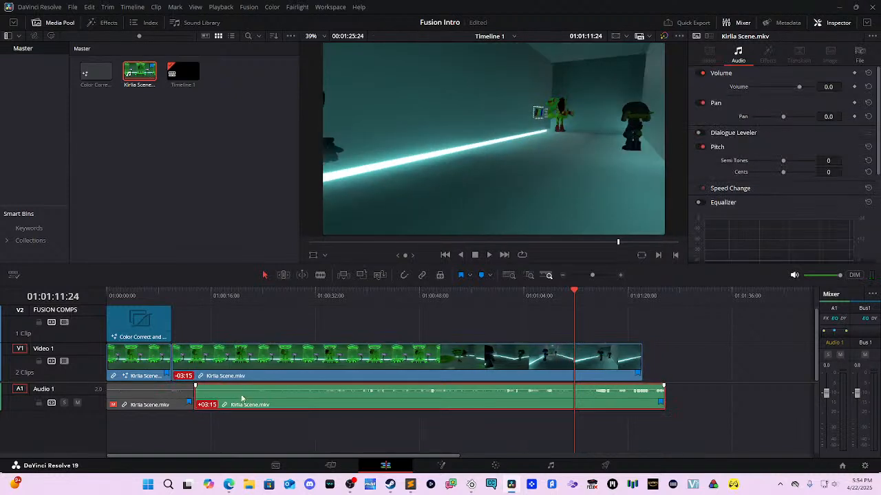
key("d")
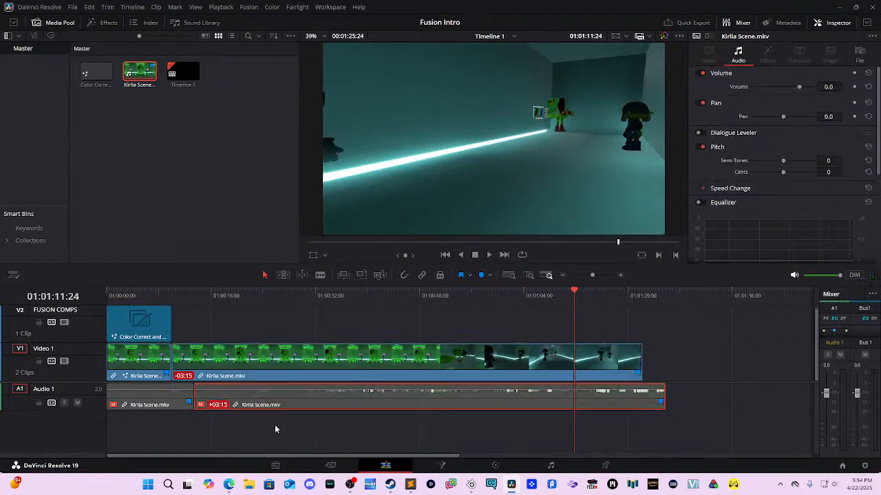
Step: Trim the second V1 clip to the corridor section and shorten the V2 title to match the opening
left_click(148, 316)
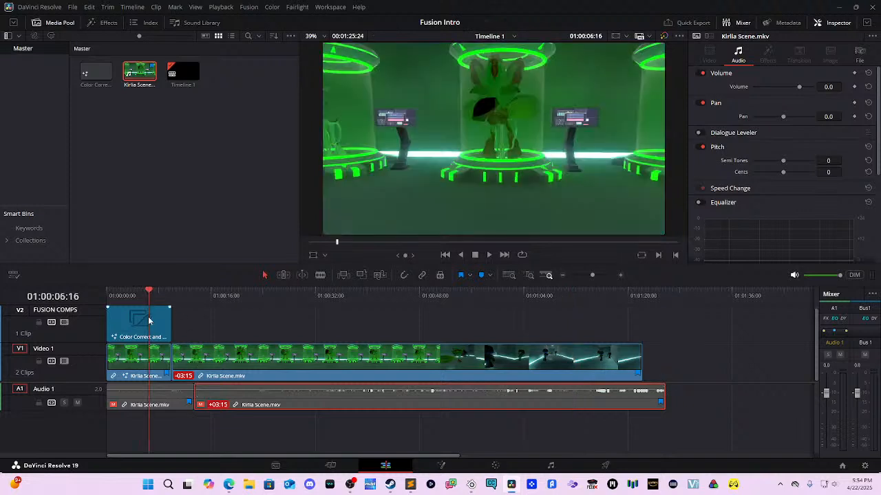
left_click(368, 351)
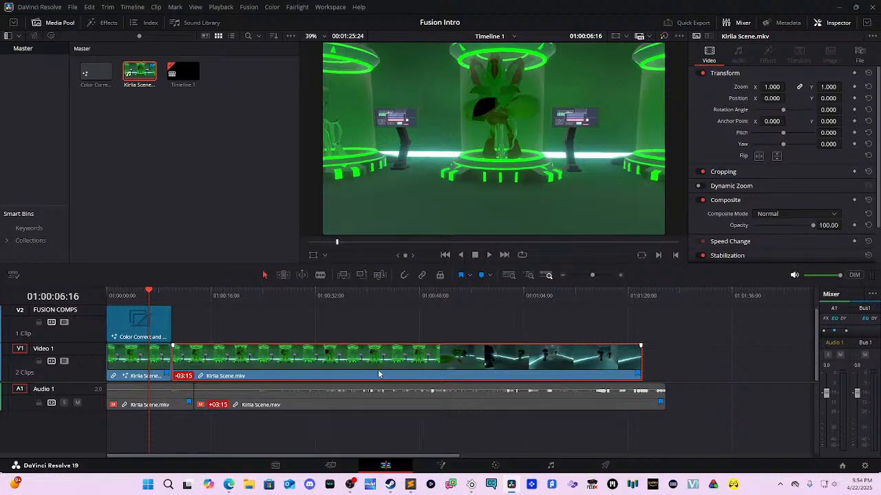
left_click_drag(174, 350, 218, 373)
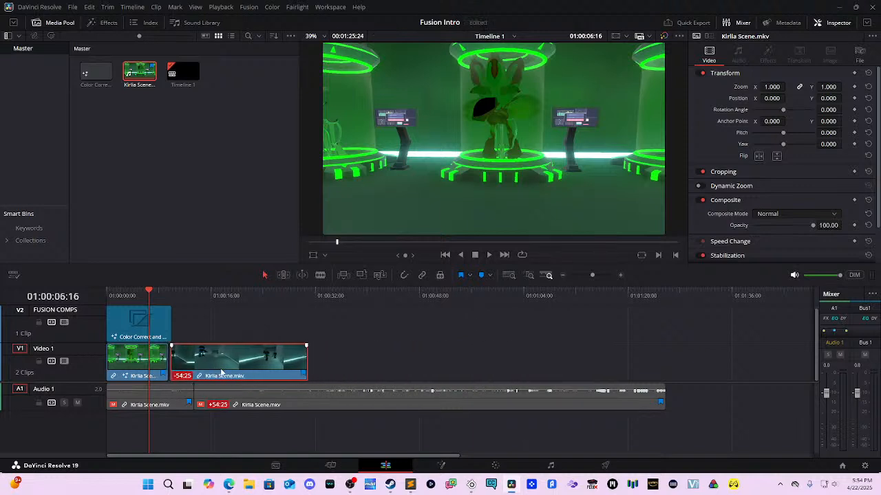
left_click_drag(169, 323, 167, 327)
left_click(277, 357)
left_click(187, 293)
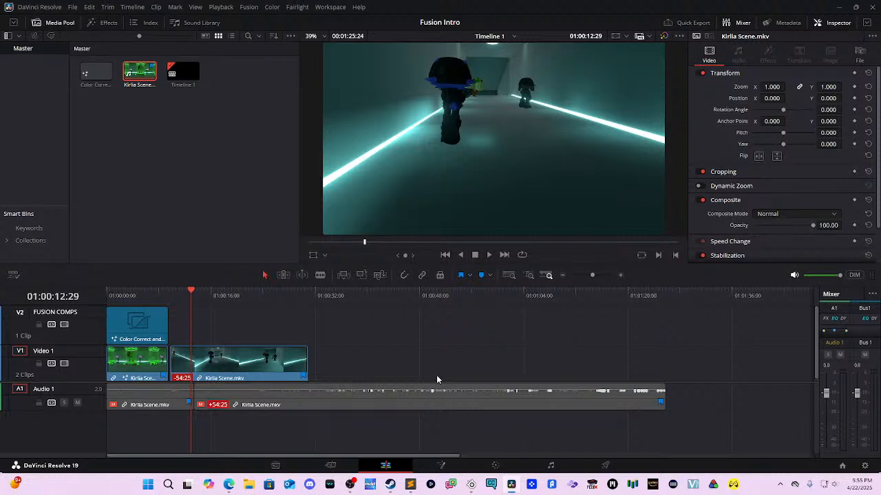
Step: Play back the timeline and select the second Kirlia Scene clip on Video 1
key("space")
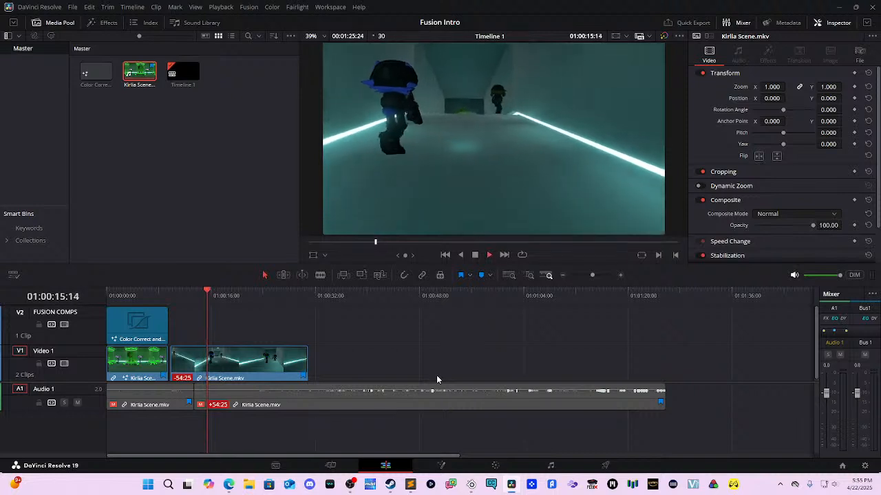
key("space")
key("space")
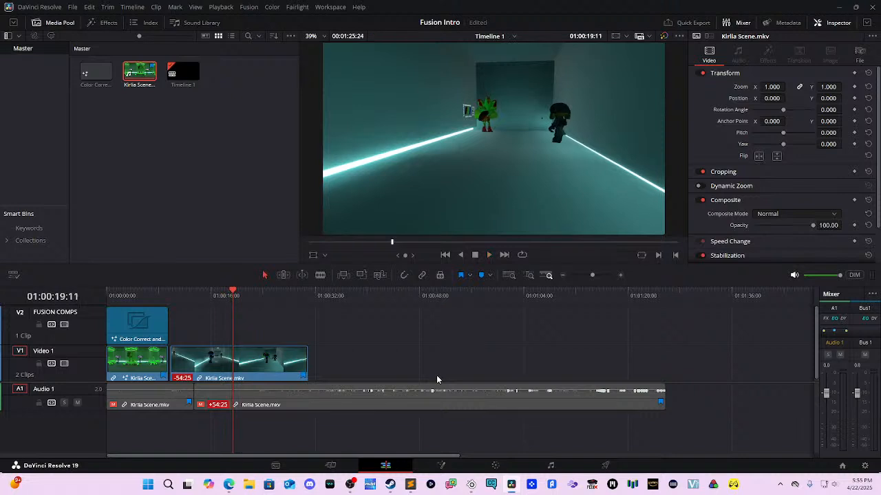
left_click(272, 355)
key("ctrl+v")
key("ctrl+z")
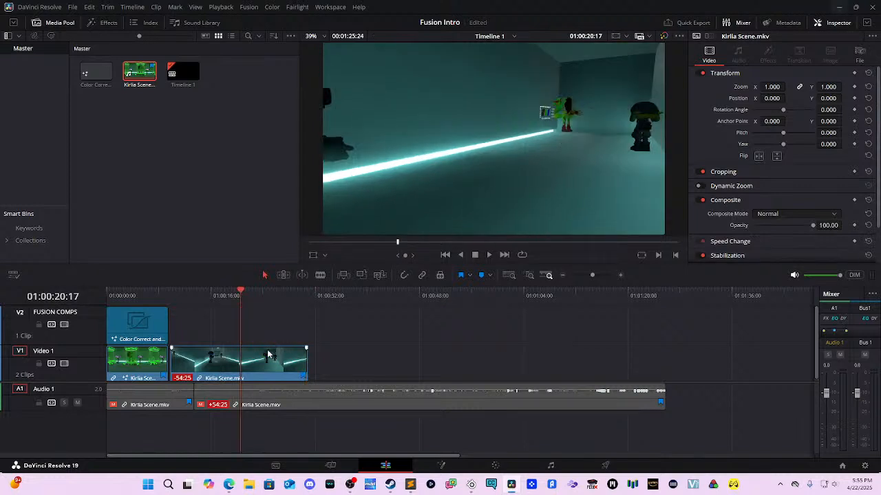
Step: Split the clip at the playhead, delete the tail piece and trim the corridor clip's end shorter
key("ctrl+b")
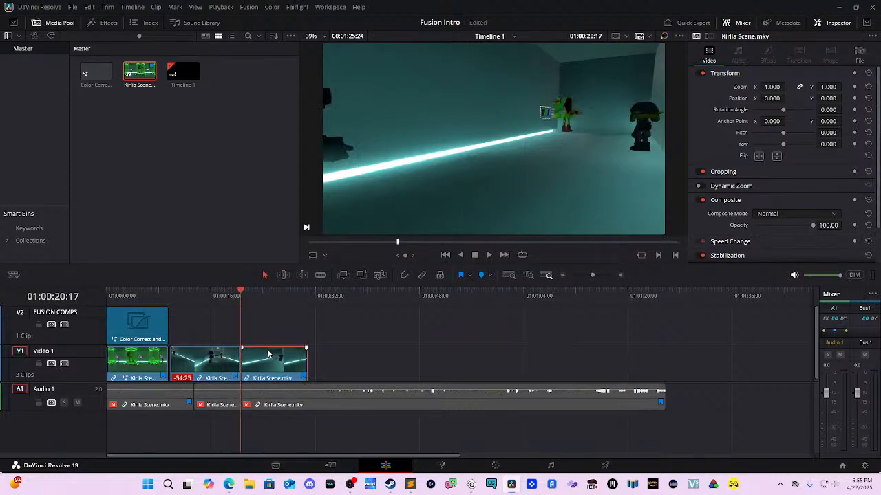
key("Delete")
mouse_move(196, 291)
left_mouse_down()
mouse_move(182, 289)
mouse_move(213, 295)
mouse_move(192, 294)
left_mouse_up()
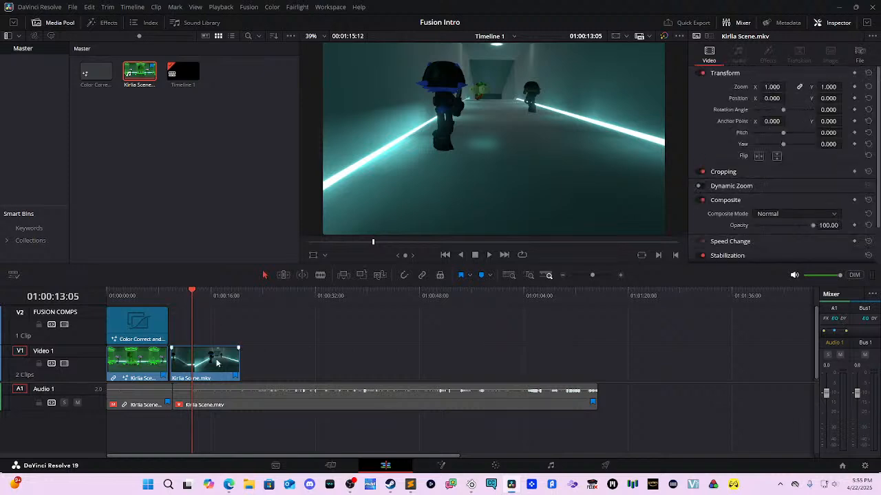
left_click_drag(235, 360, 213, 360)
left_click_drag(191, 304, 177, 295)
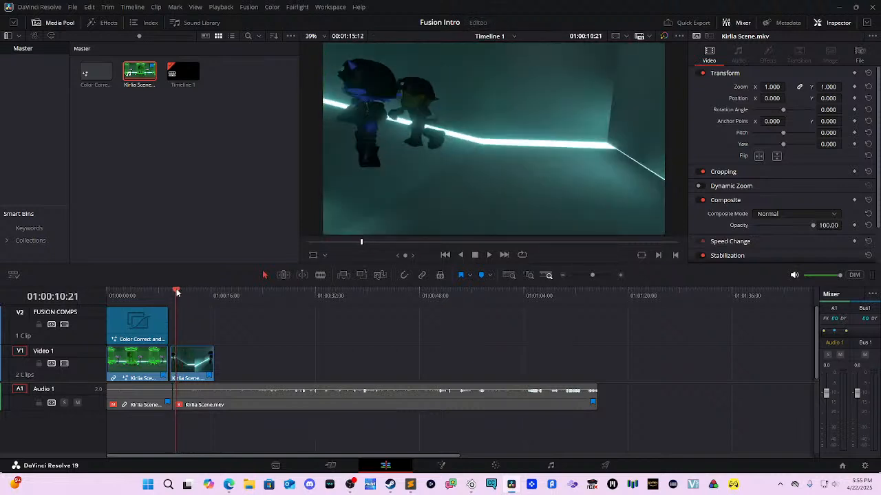
right_click(146, 175)
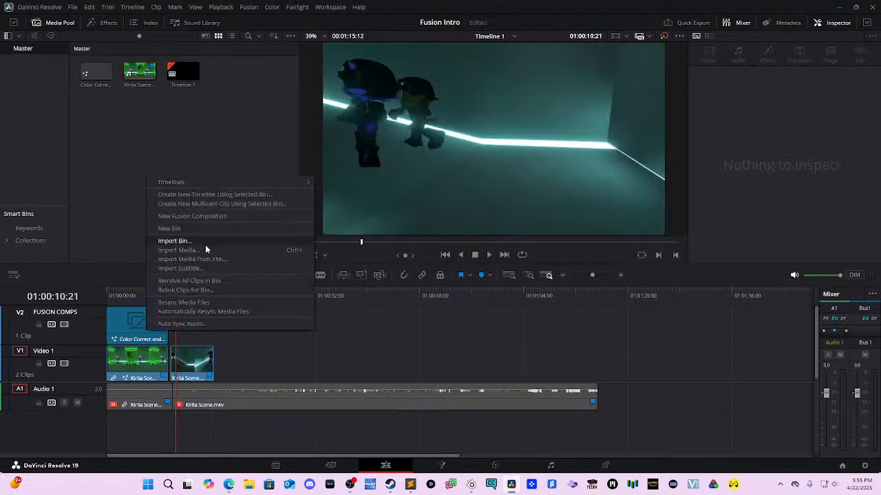
Step: Create a 5-second Fusion composition named 'Tracking - Planar' in the Media Pool
left_click(231, 220)
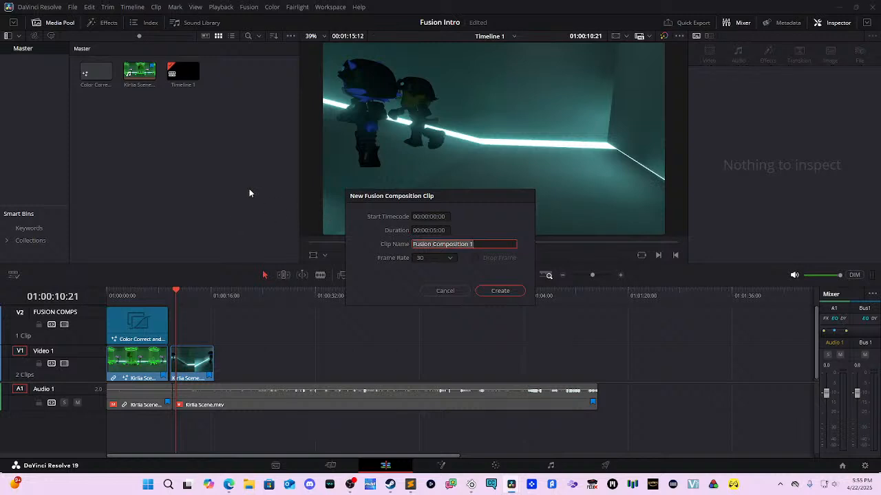
type("Tracking - Planar")
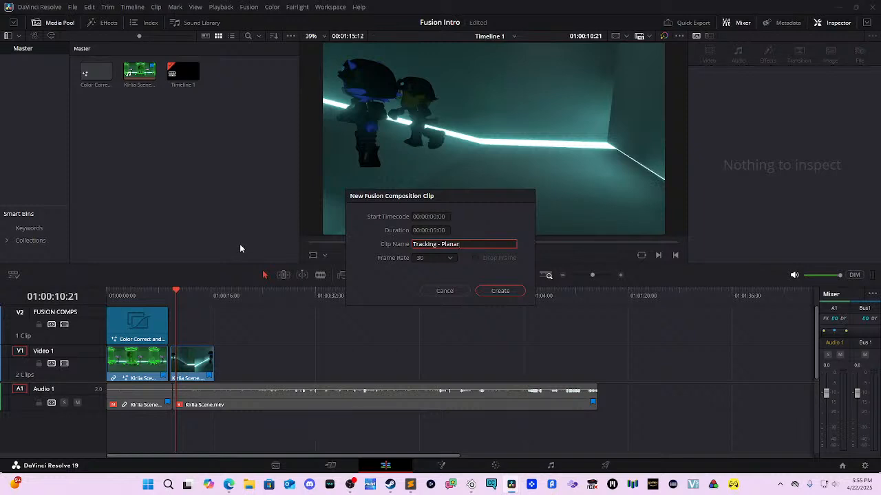
left_click(434, 231)
key("BackSpace")
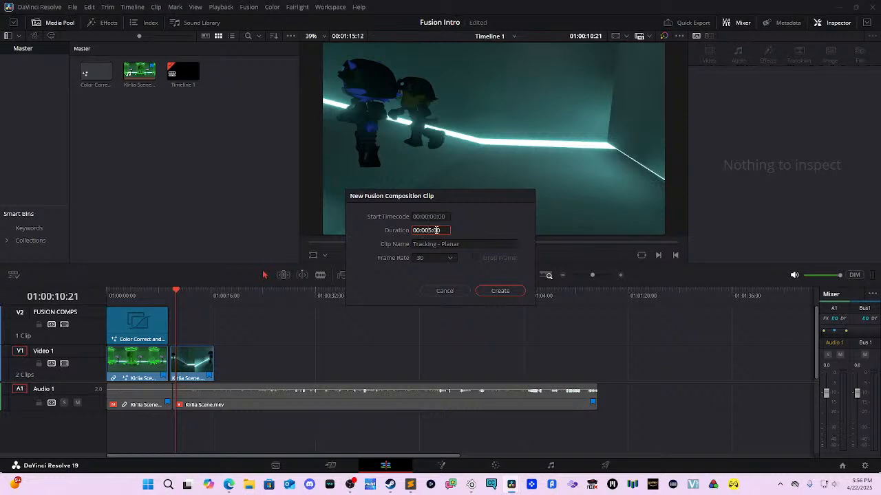
type(":0")
left_click(509, 291)
Step: Place Tracking - Planar on V2 at the playhead, trim the corridor clip to match, and open it in Fusion
left_click(227, 72)
left_click_drag(227, 73, 185, 334)
left_click(192, 370)
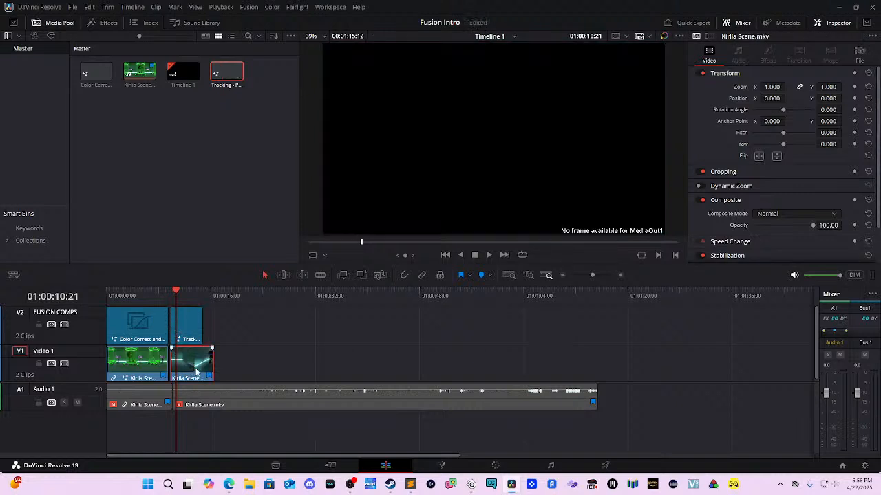
left_click_drag(207, 364, 202, 364)
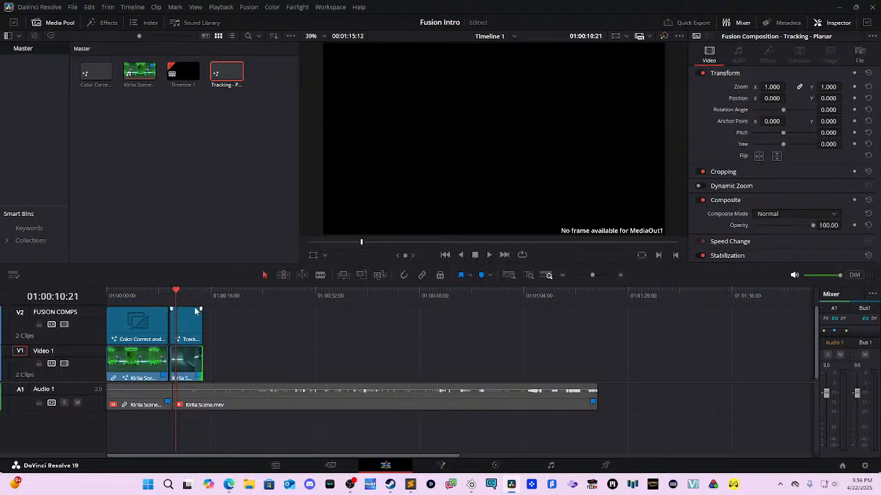
left_click(196, 322)
left_click(440, 466)
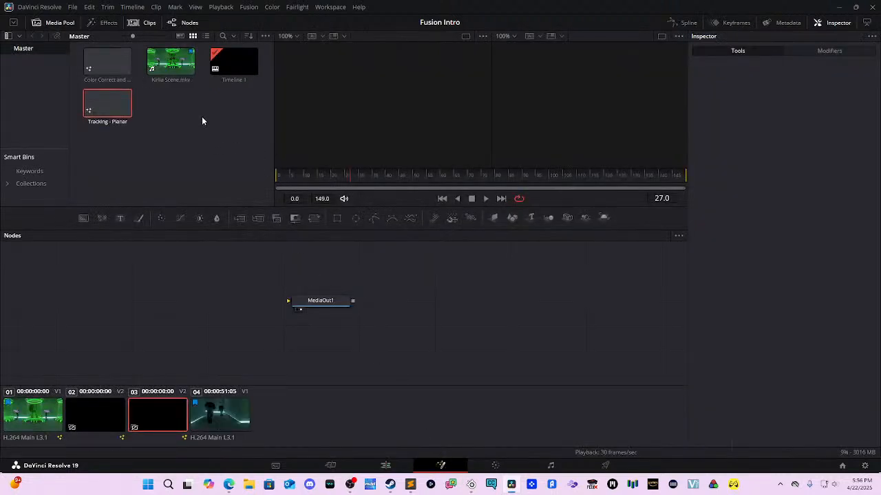
Step: Compare the corridor clip's comp with Tracking - Planar and move MediaOut1 lower left
left_click(234, 390)
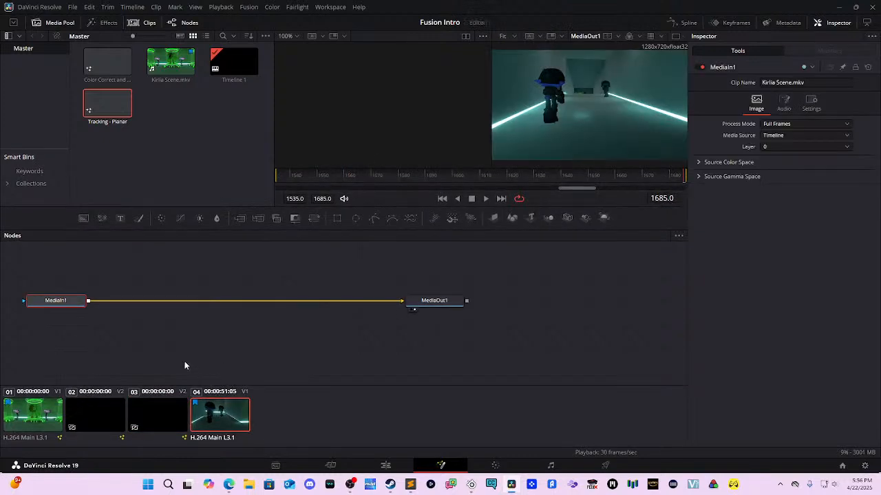
left_click(181, 421)
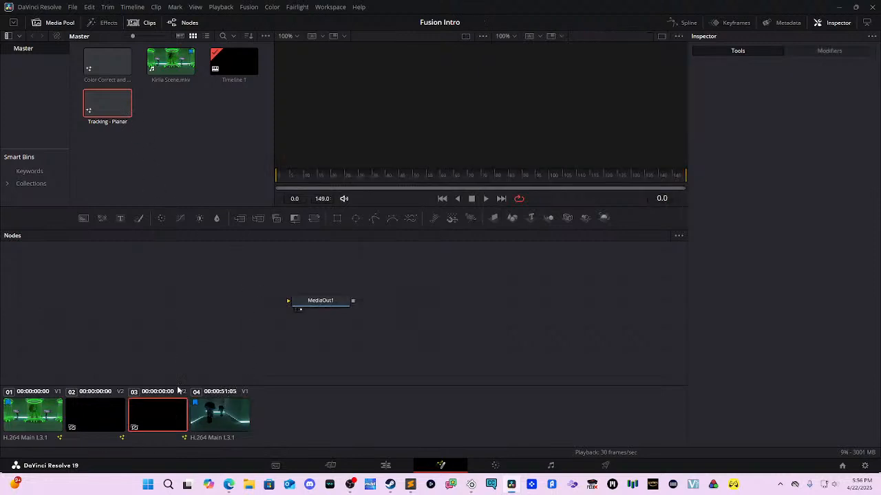
left_click_drag(298, 308, 257, 320)
right_click(337, 307)
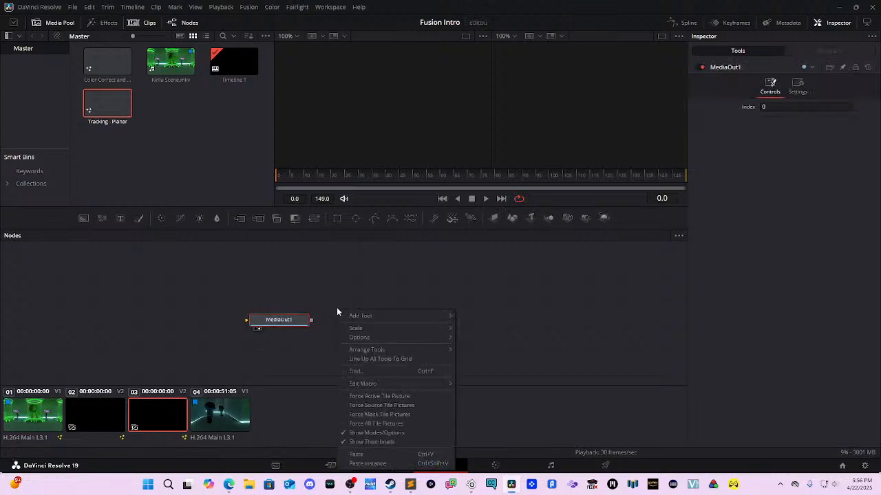
left_click(324, 303)
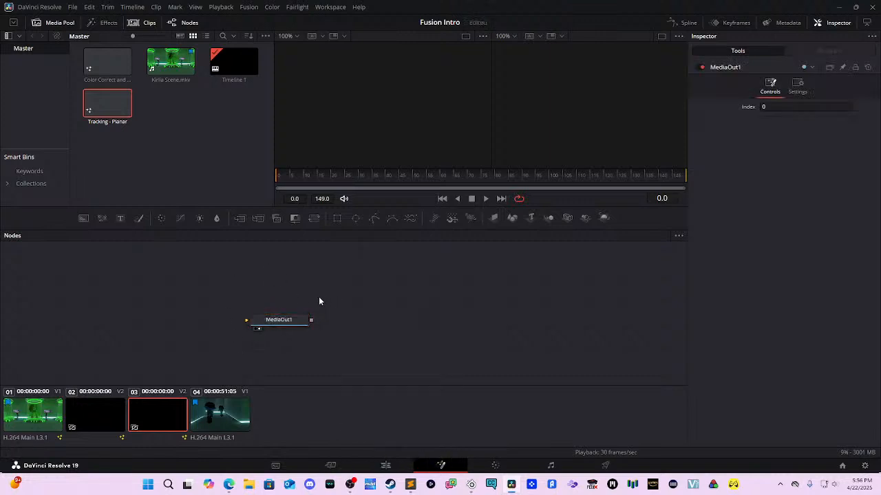
Step: Add a Text+ node to the Tracking - Planar comp, replacing a mistaken 3D text node, above MediaOut1
key("shift+space")
type("transform")
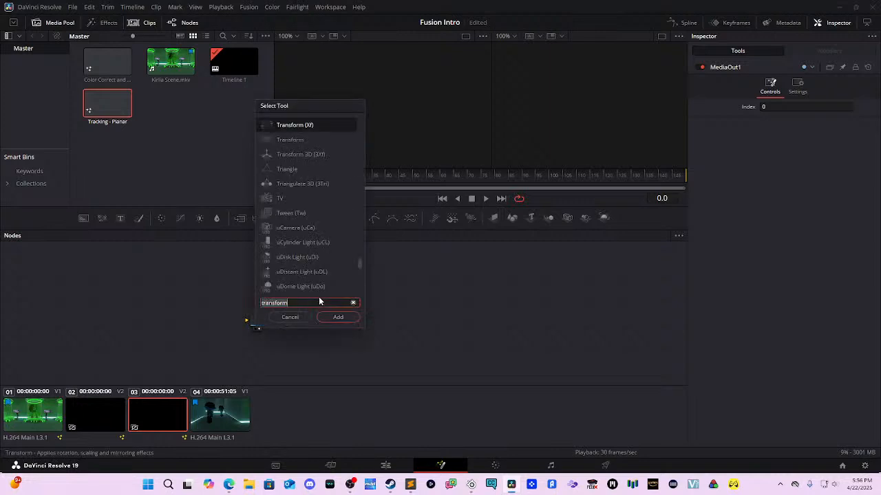
type("text")
key("Return")
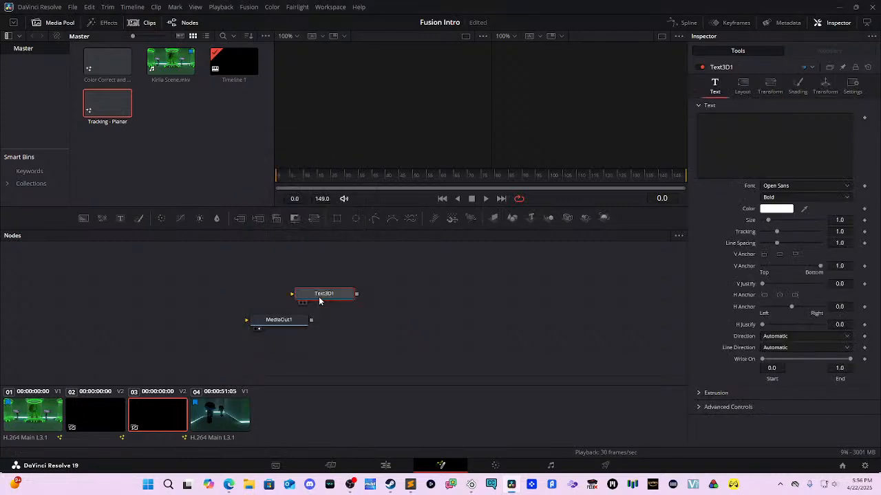
key("Delete")
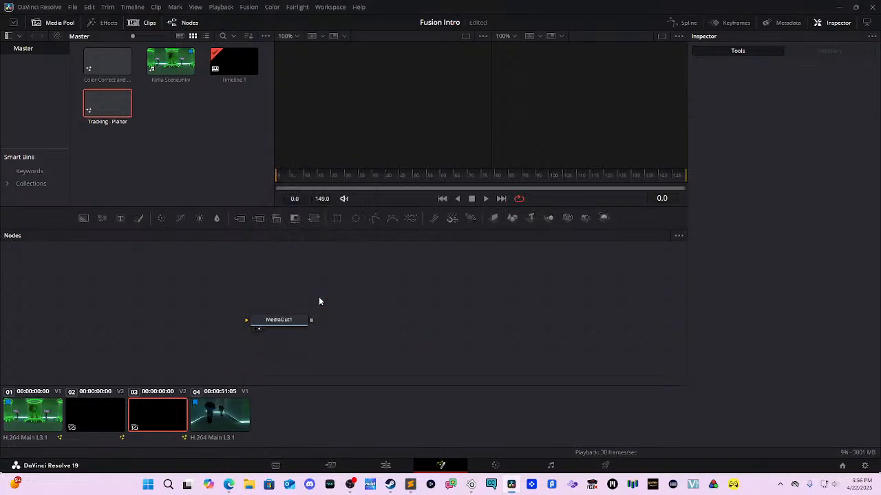
key("shift+space")
type("text")
key("Up")
key("Up")
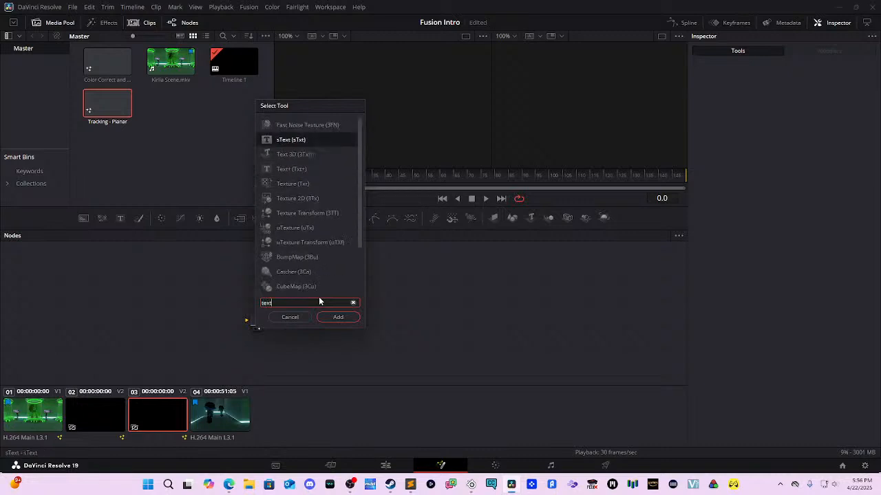
key("Down")
key("Down")
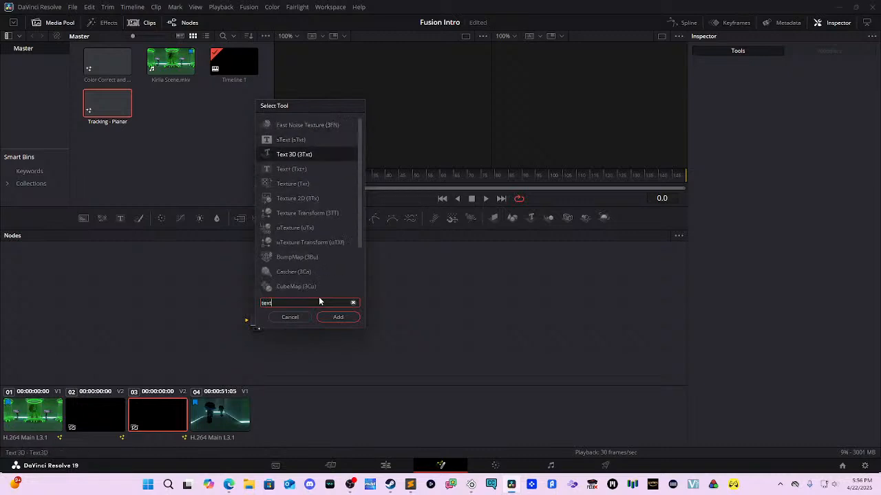
key("Down")
key("Return")
left_click_drag(318, 297, 320, 261)
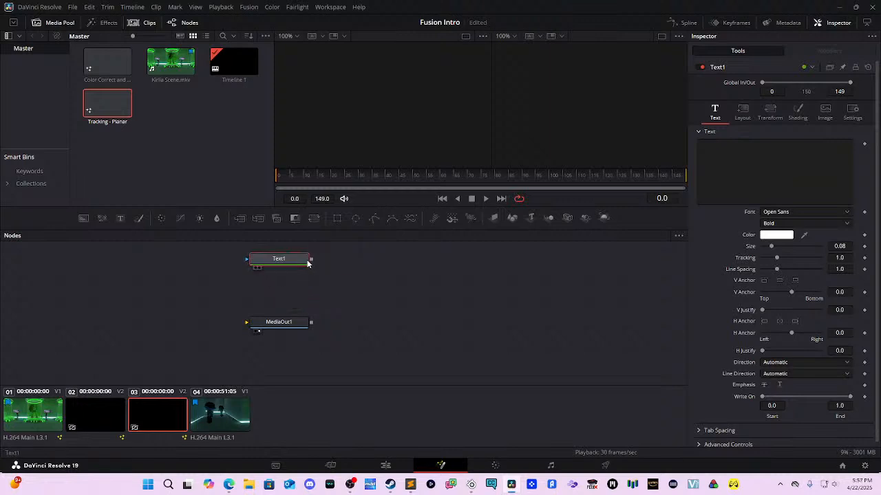
Step: Switch between the corridor and text comps, then go back to the Edit page
left_click(224, 413)
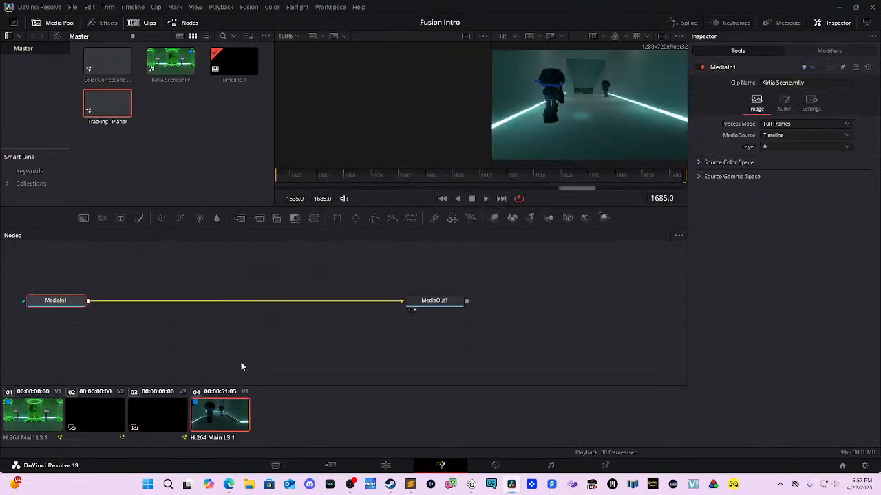
left_click(161, 424)
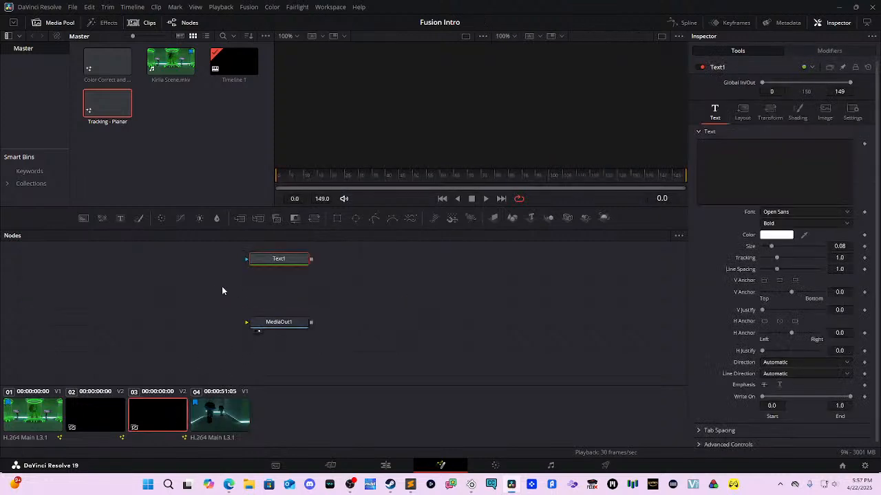
left_click(227, 265)
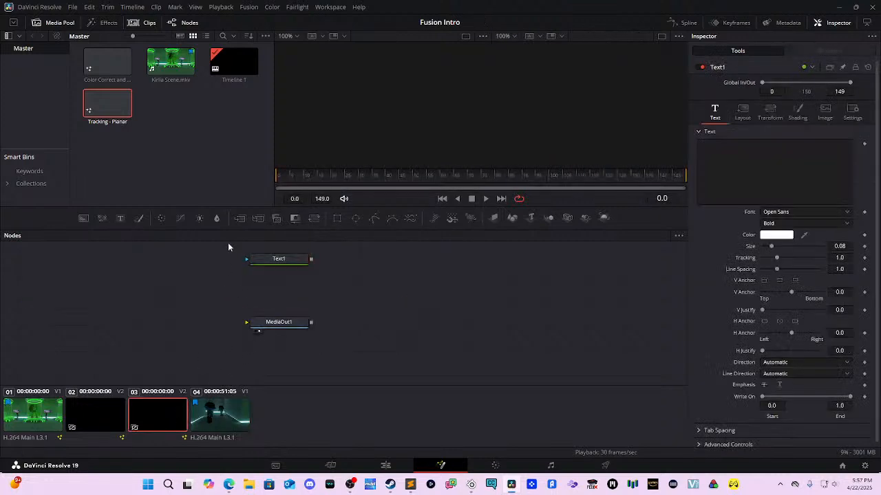
left_click(213, 417)
left_click(168, 428)
left_click(206, 416)
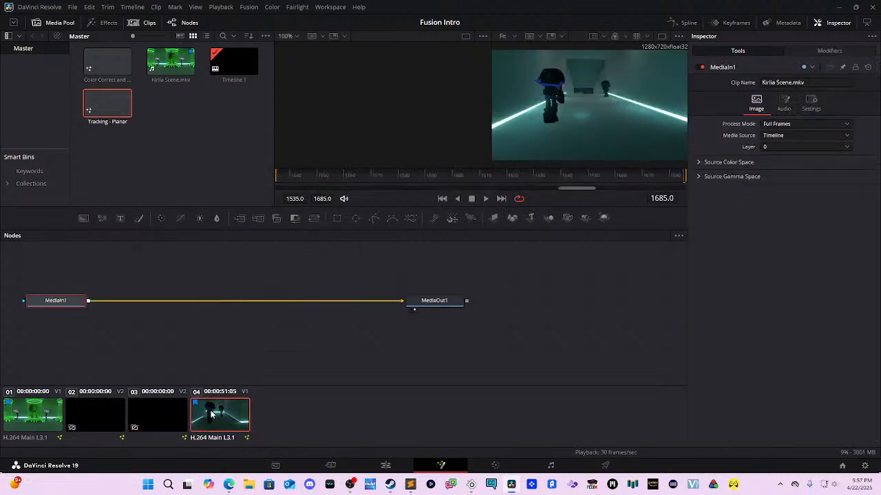
left_click(385, 465)
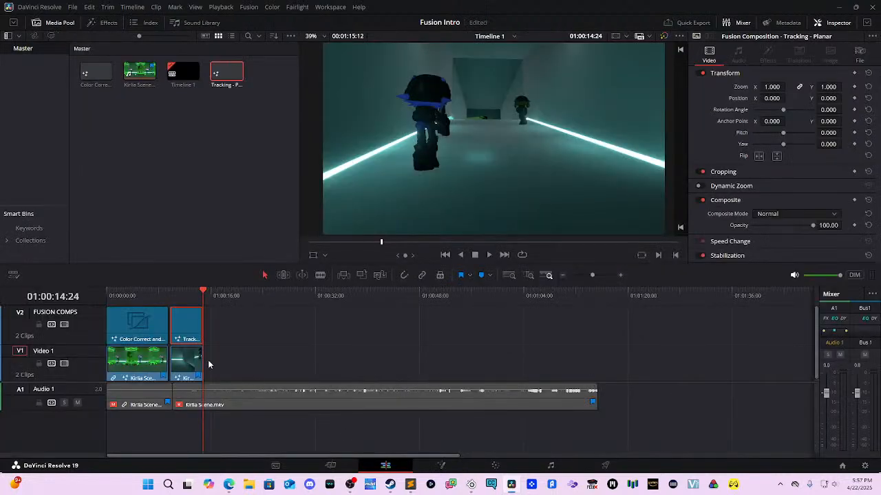
Step: Trim the corridor clip on Video 1 and add it into the Media Pool
left_click_drag(189, 372, 191, 355)
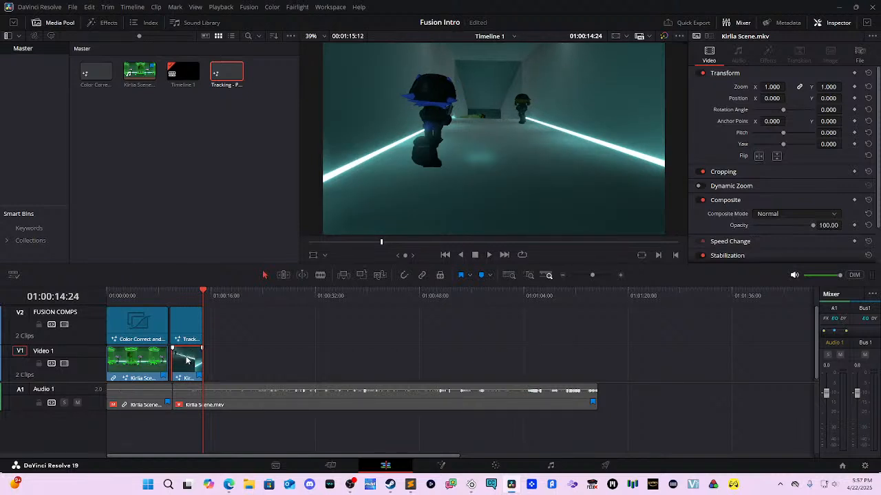
right_click(186, 360)
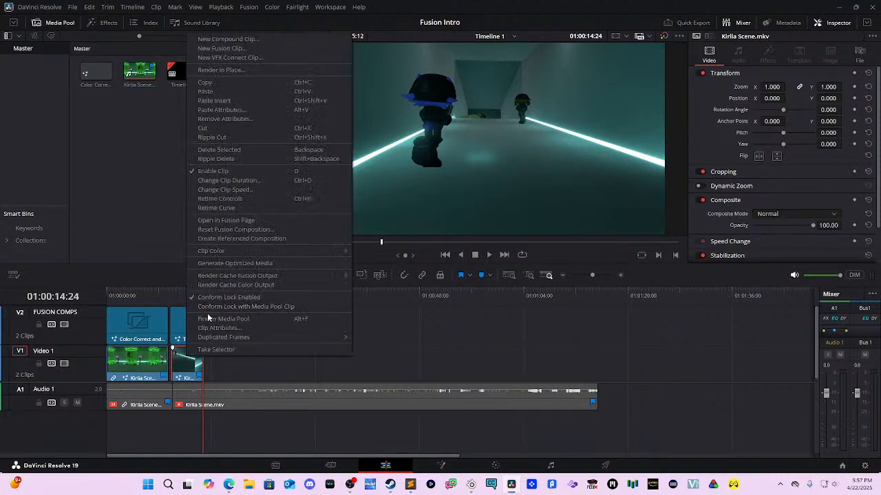
left_click(204, 82)
left_click(183, 138)
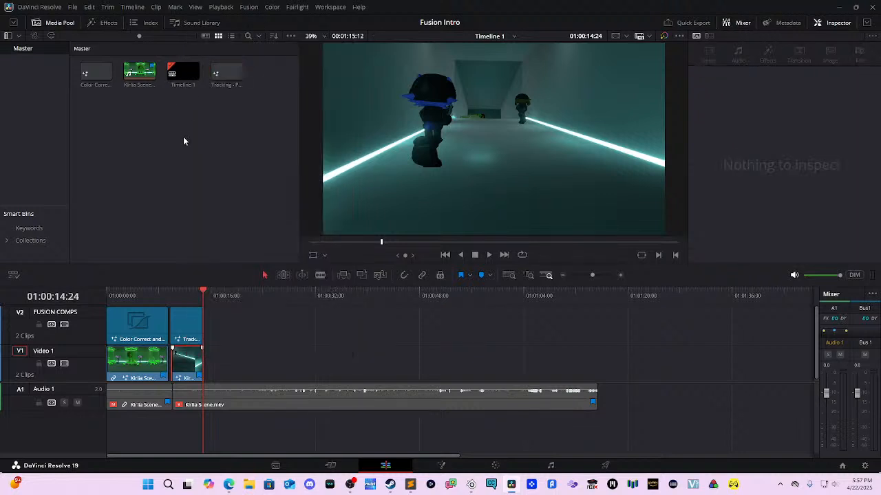
right_click(183, 138)
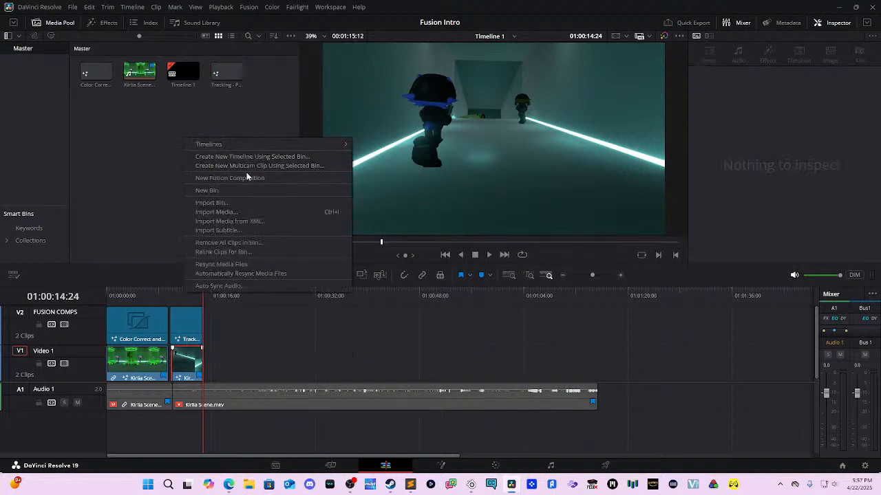
left_click(146, 209)
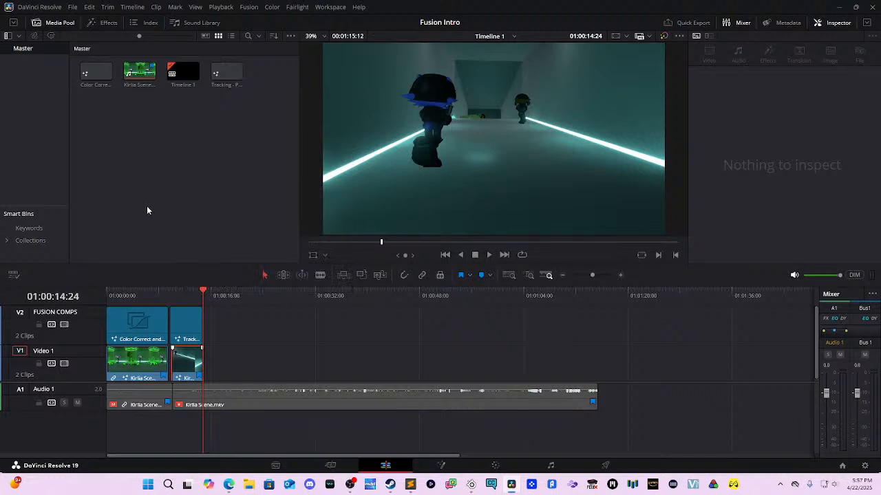
left_click_drag(191, 352, 191, 183)
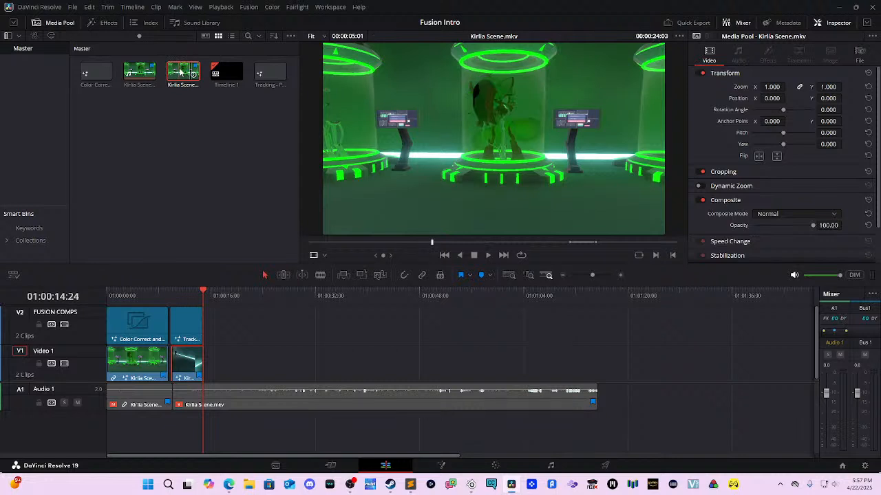
left_click(188, 359)
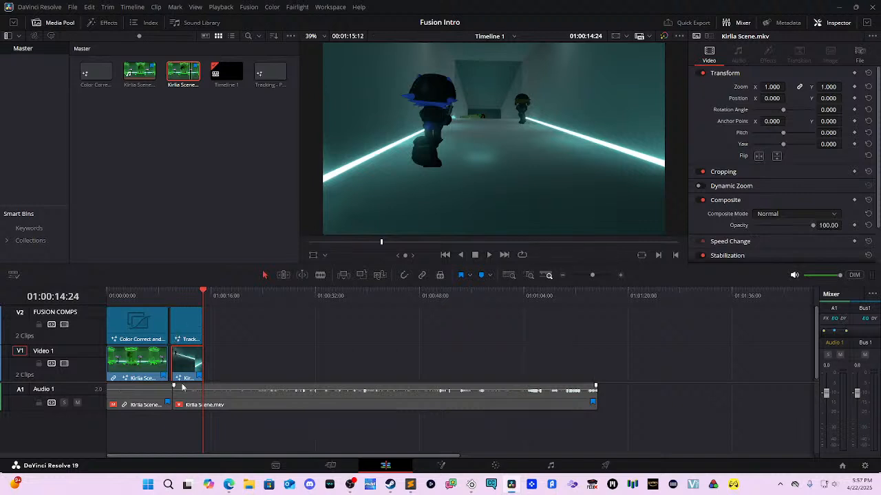
Step: With the playhead at 01:00:11:14, open Tracking - Planar in Fusion and view Text1 in the left viewer
left_click_drag(203, 297, 181, 296)
left_click(190, 317)
right_click(190, 317)
key("Escape")
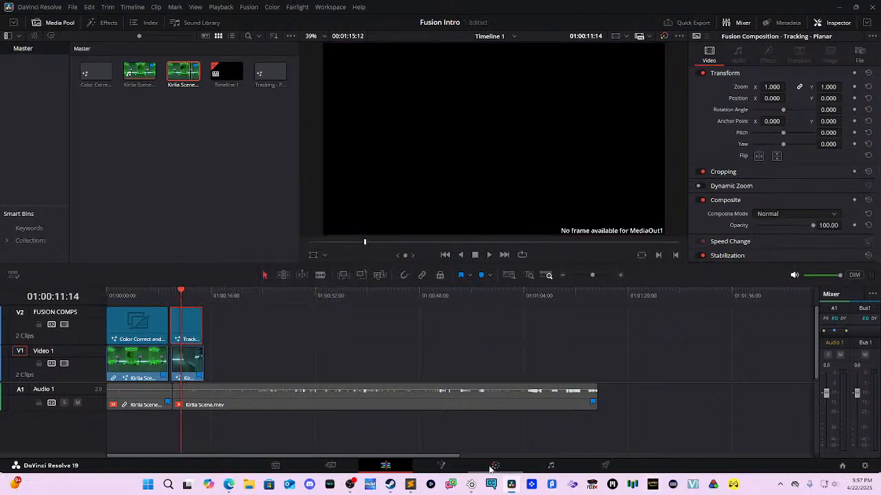
left_click(464, 466)
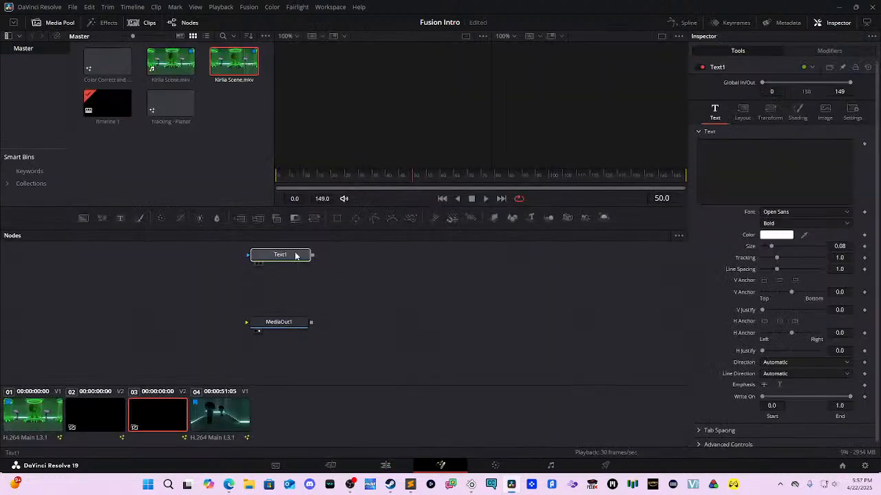
left_click_drag(278, 258, 382, 102)
Step: Enter 'HELLO' as Text1's text in the Inspector
left_click(820, 161)
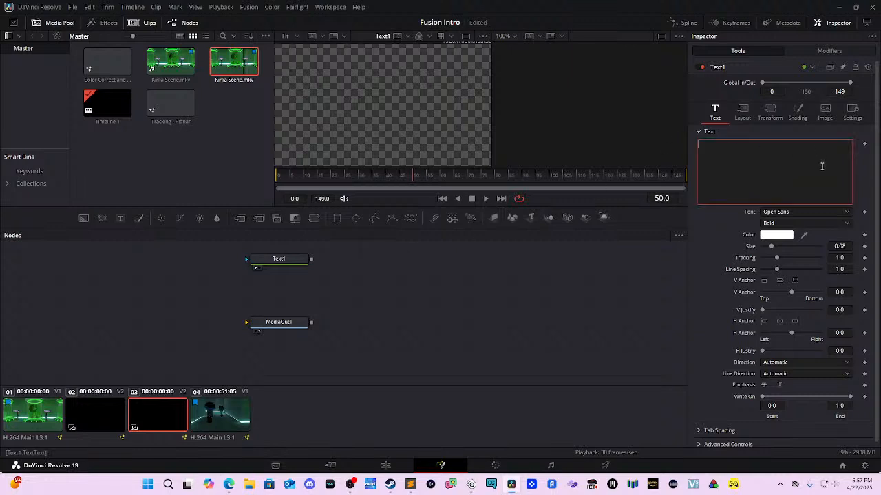
type("HELLO")
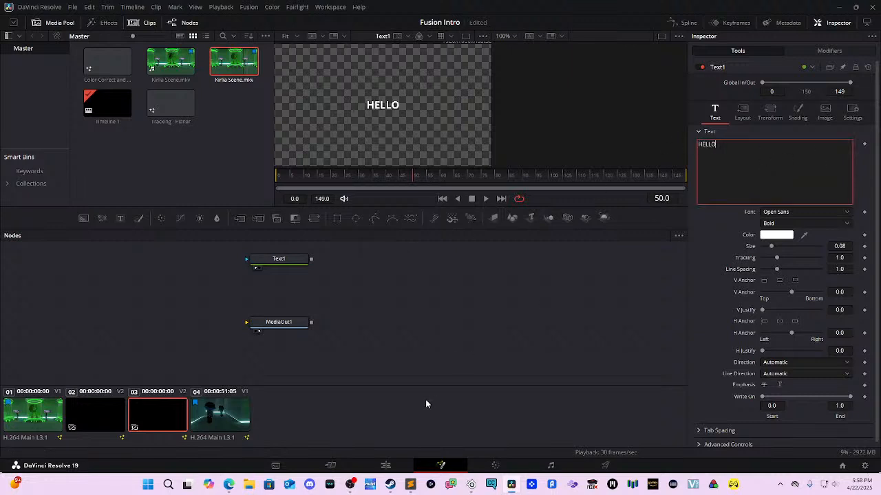
Step: Connect Text1 to MediaOut1, rearrange the nodes, and switch to the corridor clip's comp
left_click_drag(284, 323, 374, 321)
left_click_drag(312, 259, 428, 257)
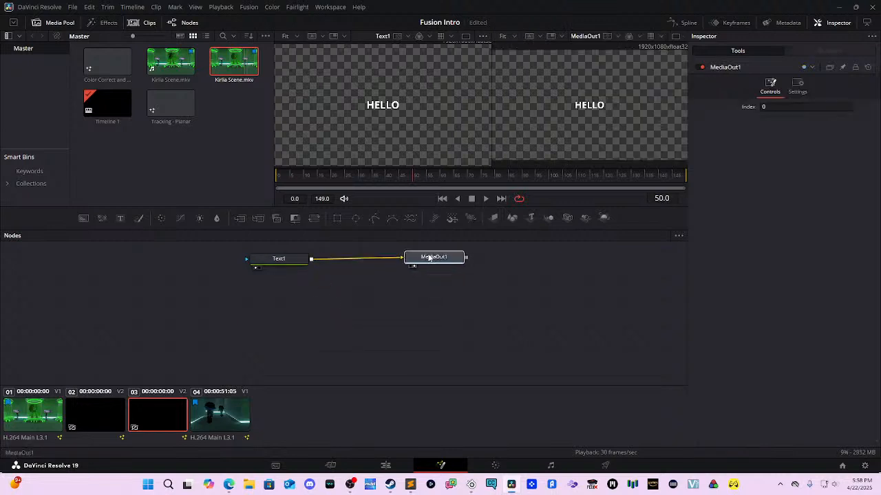
left_click_drag(279, 261, 230, 290)
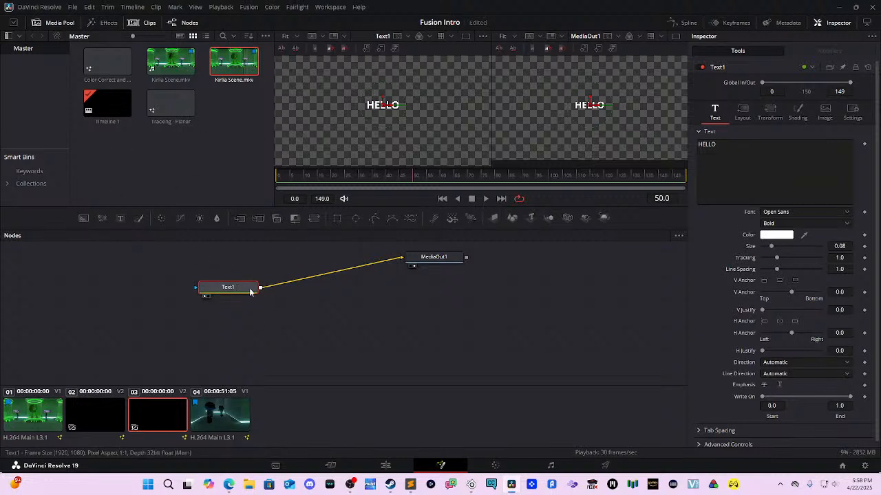
left_click_drag(229, 287, 229, 308)
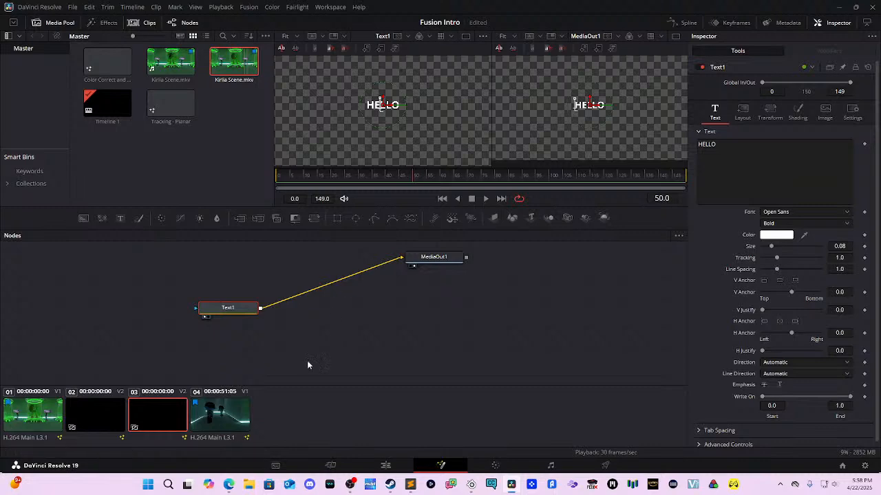
left_click(231, 426)
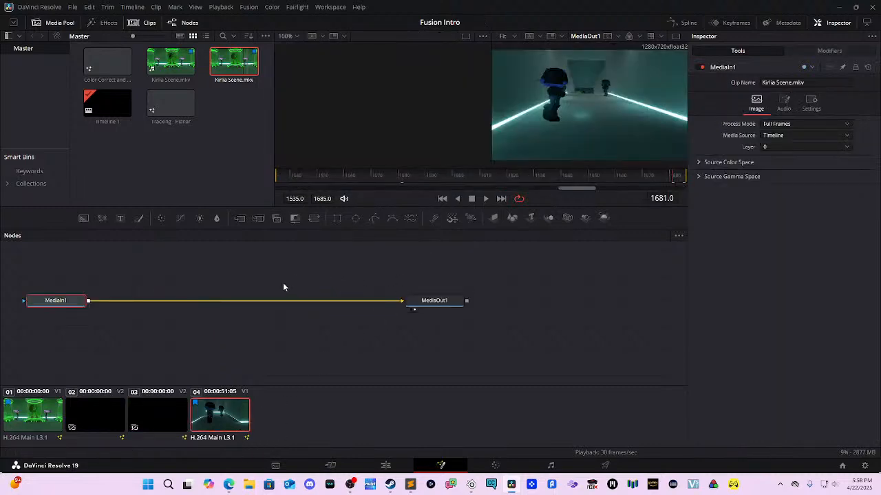
Step: Add a Text+ node merged over MediaIn1 via Merge1 in Normal mode, with Text1 above Merge1
key("shift+space")
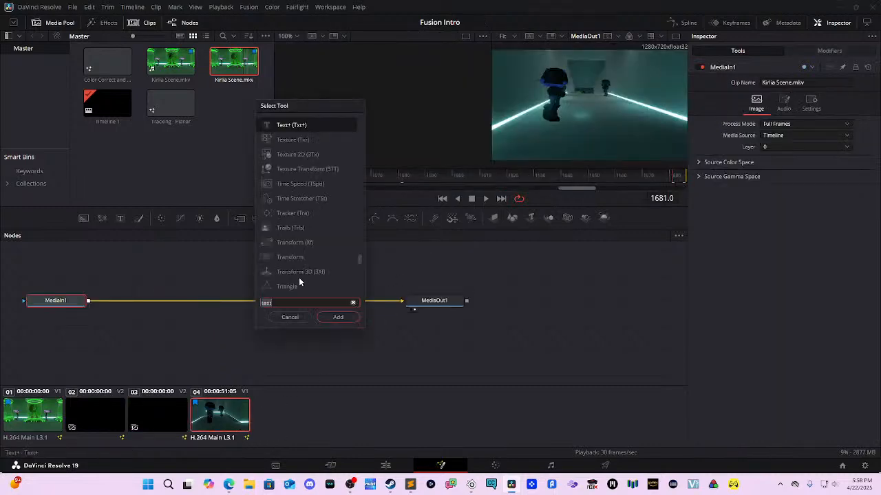
key("Return")
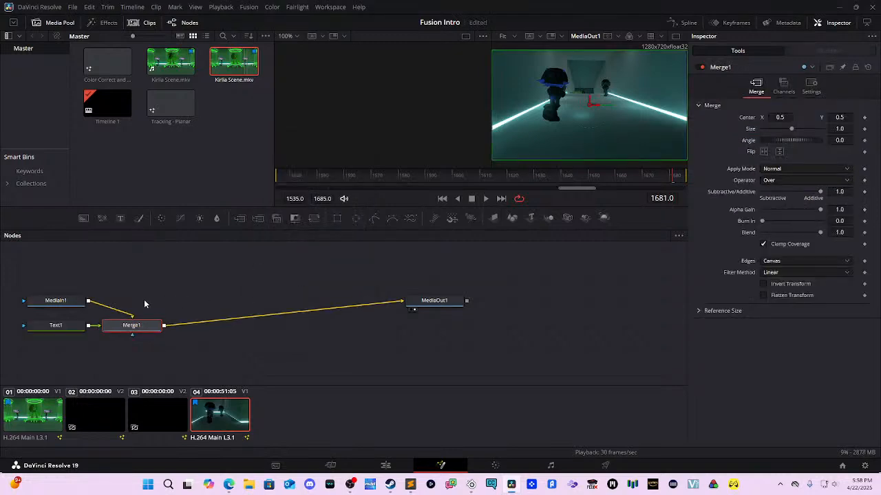
left_click_drag(142, 322, 223, 289)
left_click_drag(71, 324, 212, 253)
key("ctrl+z")
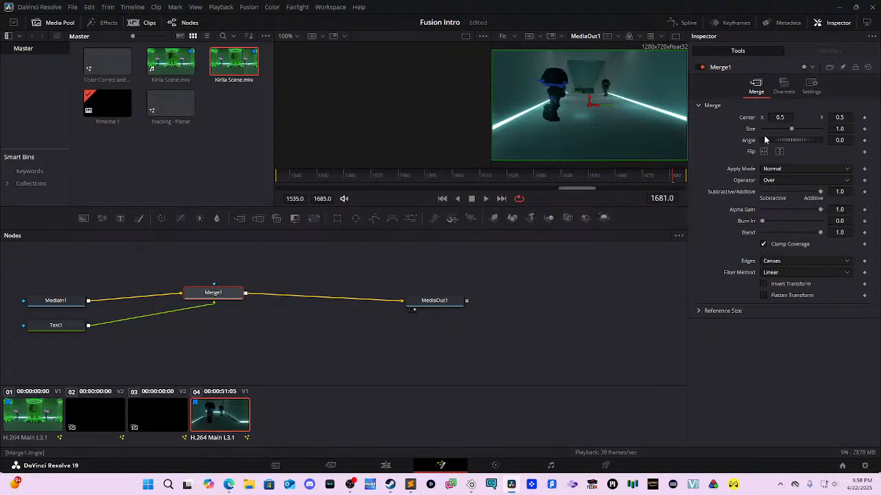
left_click(788, 169)
left_click(787, 169)
left_click_drag(39, 329, 199, 261)
Step: Type 'HELLO' into Text1 and move the text toward the corridor's right wall
left_click(732, 185)
type("HELLO")
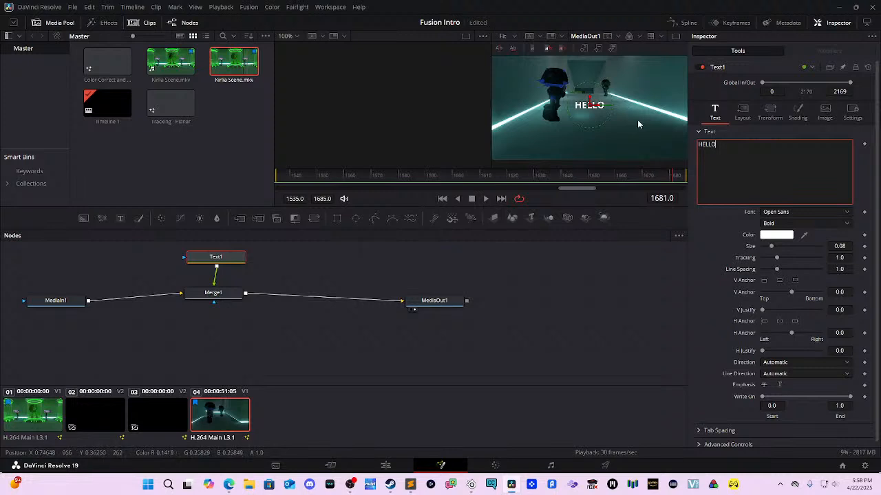
left_click(604, 104)
left_click_drag(604, 105, 653, 81)
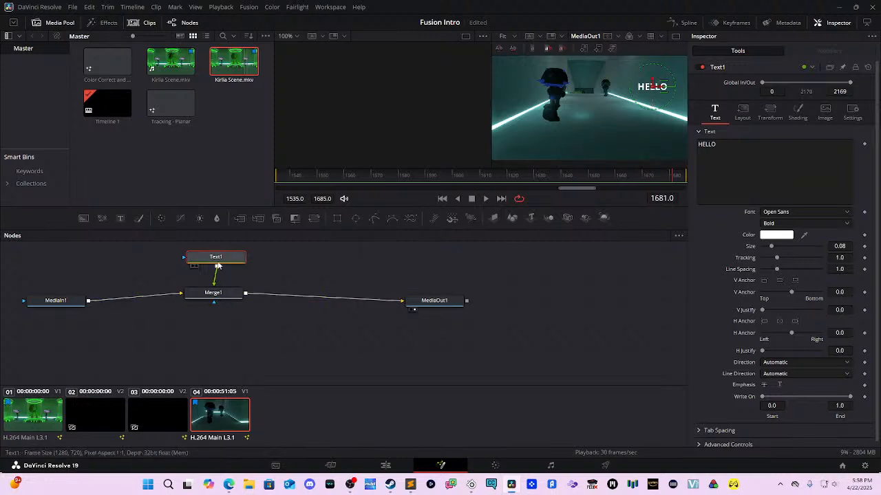
left_click_drag(227, 260, 231, 251)
key("shift+space")
Step: Insert PlanarTracker1 after Text1, keeping Point tracker type and the Luma channel
type("text")
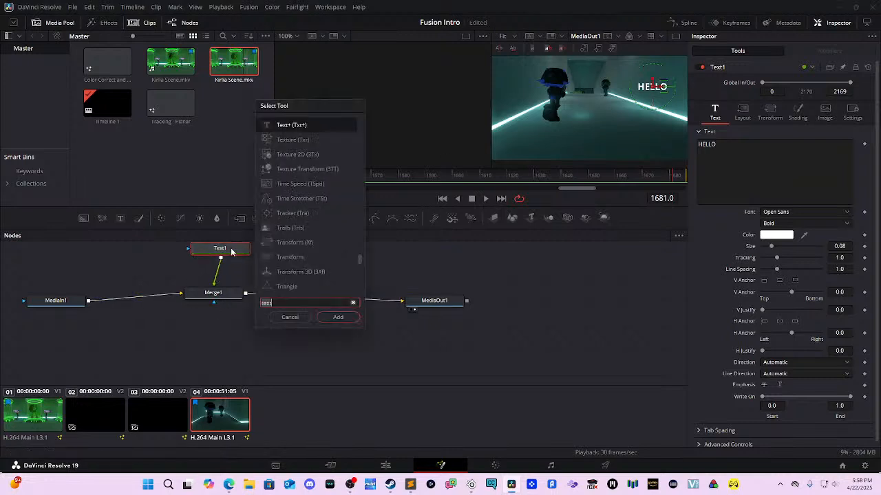
type("pl")
key("Return")
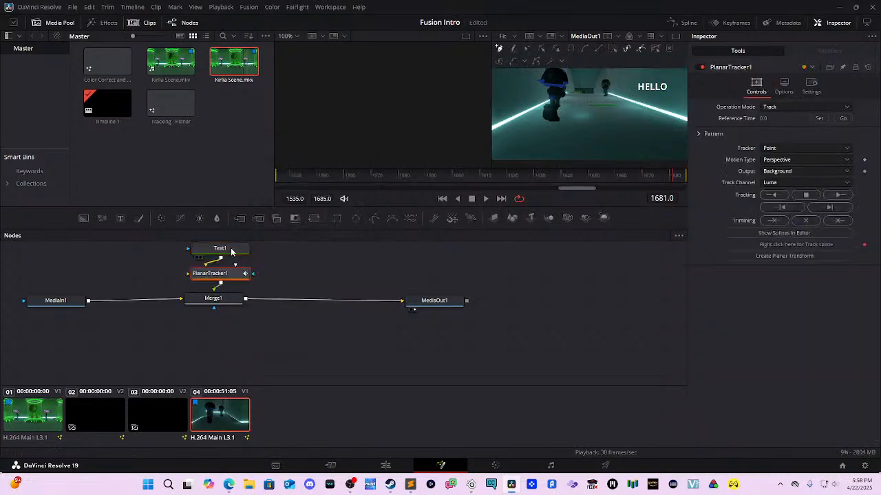
left_click_drag(246, 306, 252, 383)
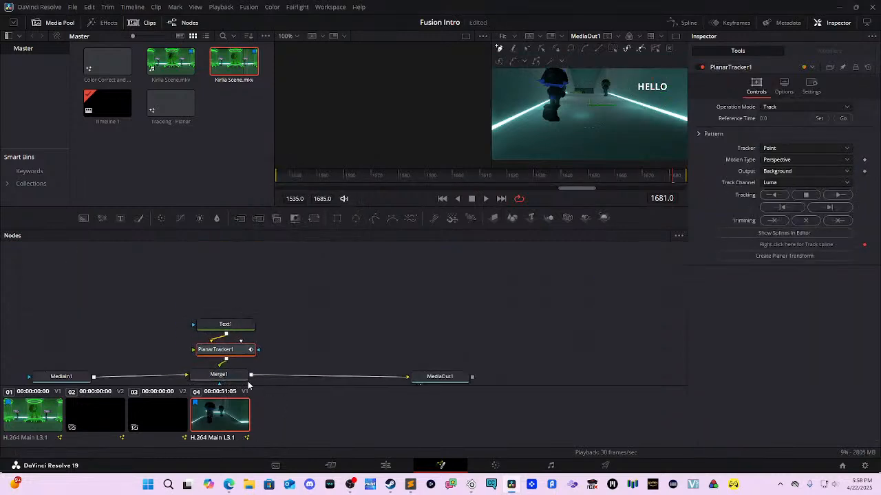
left_click_drag(223, 330, 218, 298)
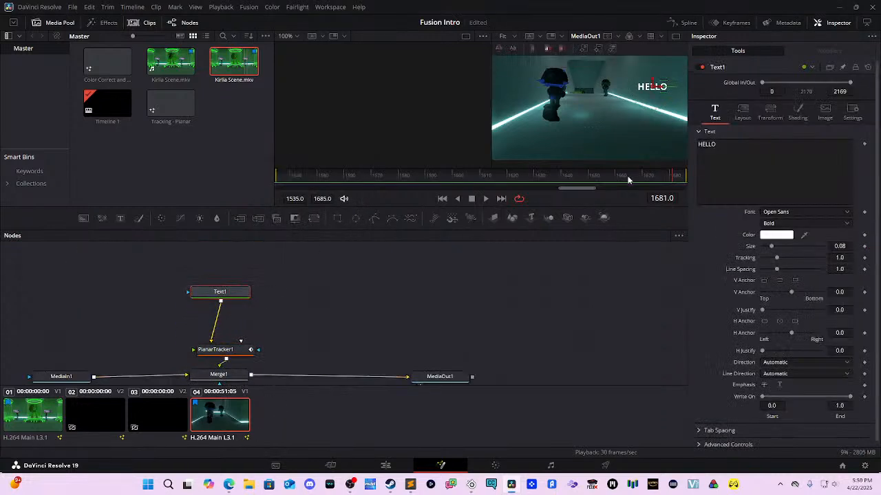
left_click_drag(236, 350, 236, 340)
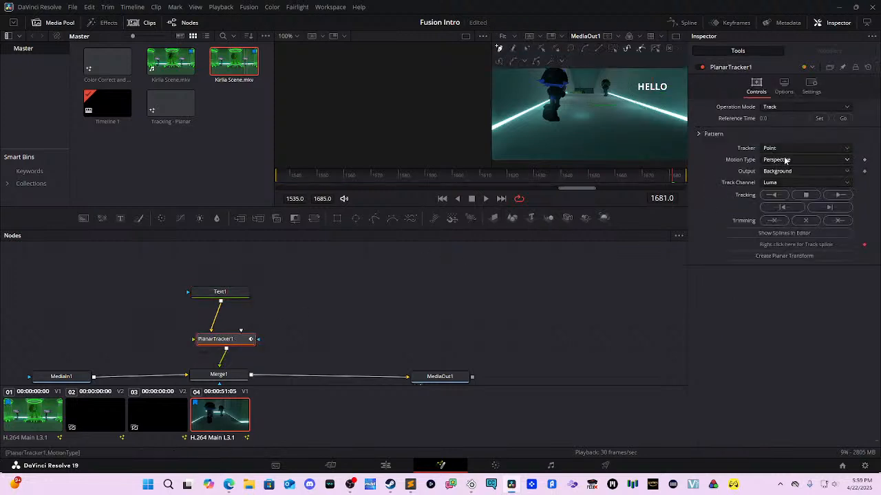
left_click(794, 147)
left_click(802, 163)
left_click(790, 183)
left_click(791, 186)
Step: Outline the right corridor wall with a polygon and pull its corners to the wall edges
mouse_move(630, 72)
left_mouse_down()
mouse_move(627, 115)
mouse_move(615, 123)
mouse_move(635, 86)
left_mouse_up()
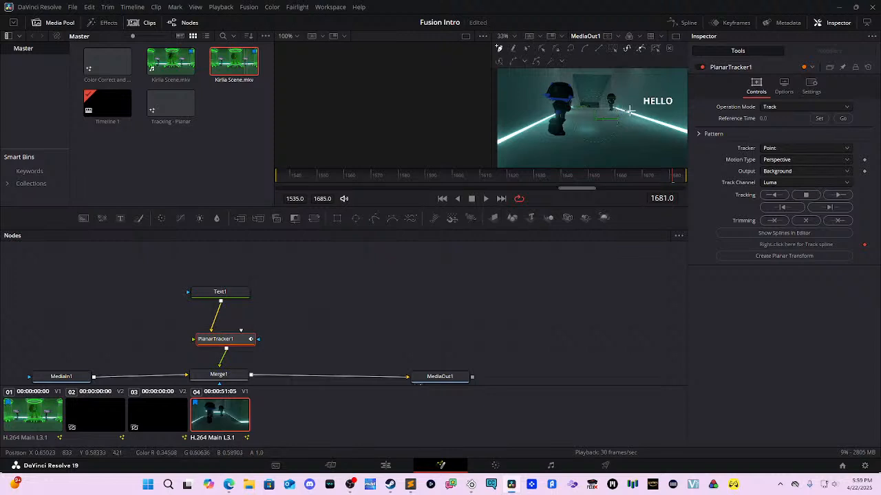
left_click_drag(620, 71, 680, 118)
left_click(668, 75)
left_click(684, 131)
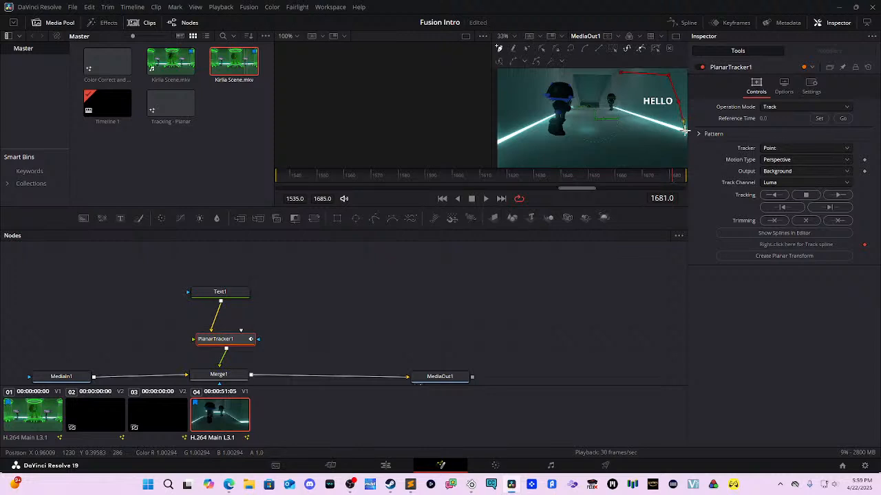
left_click(613, 108)
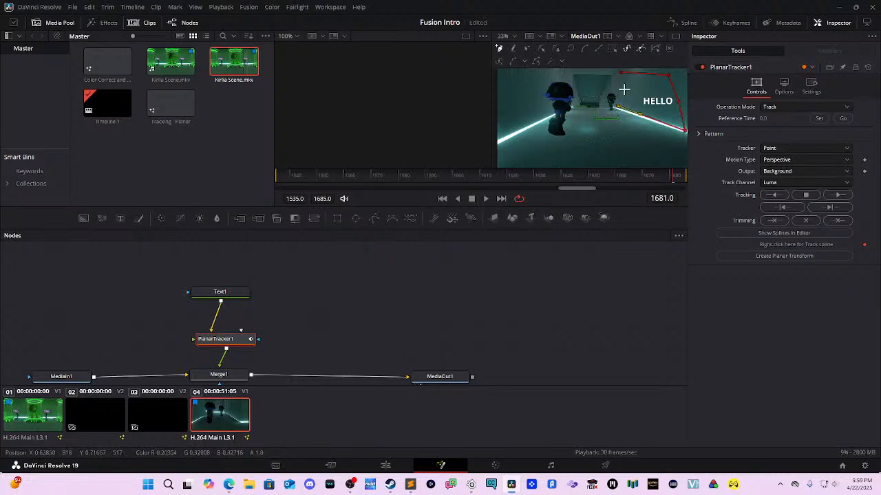
left_click(620, 74)
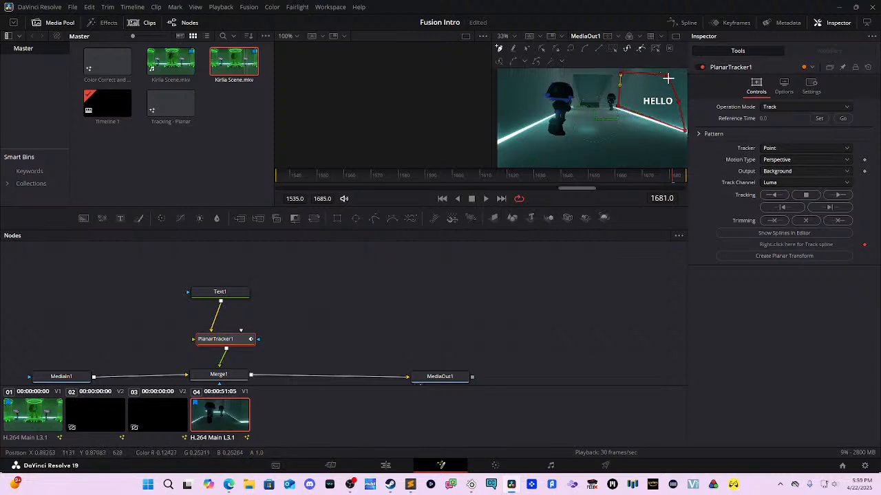
left_click(668, 75)
left_click_drag(668, 75, 682, 68)
left_click_drag(679, 104, 684, 106)
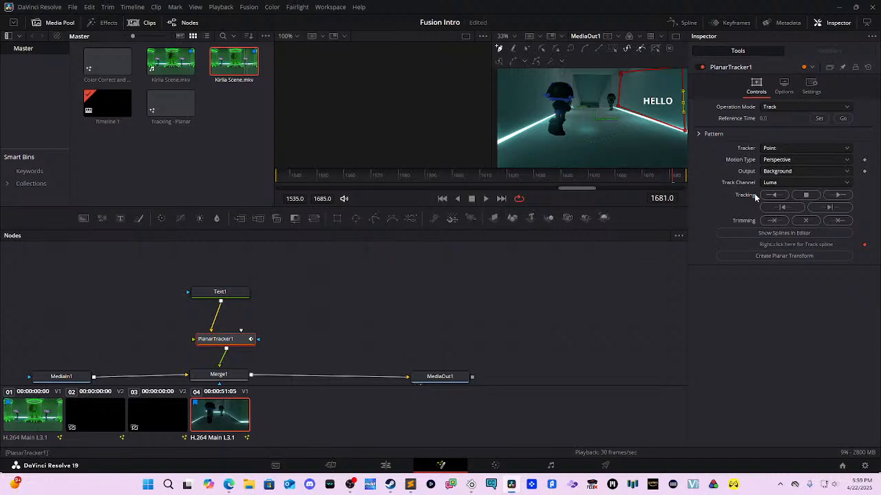
Step: Try tracking the wall pattern forward twice, dismissing each 'Track failed' message
left_click(829, 198)
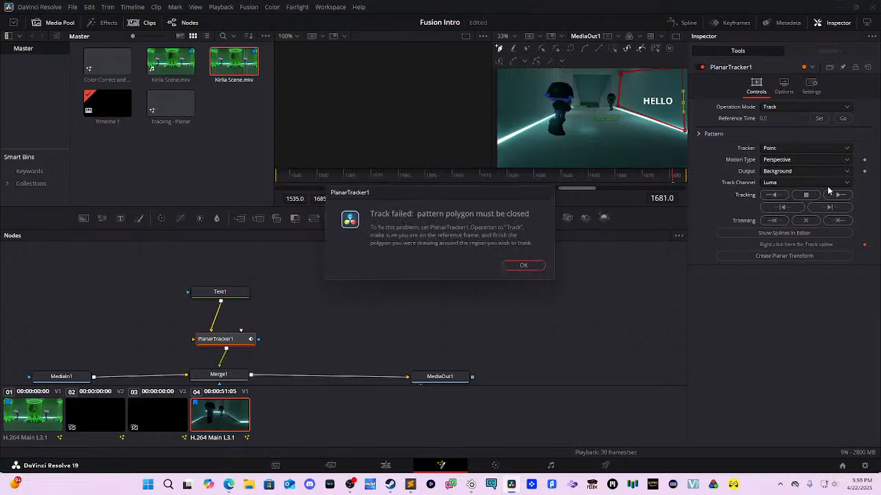
left_click(532, 266)
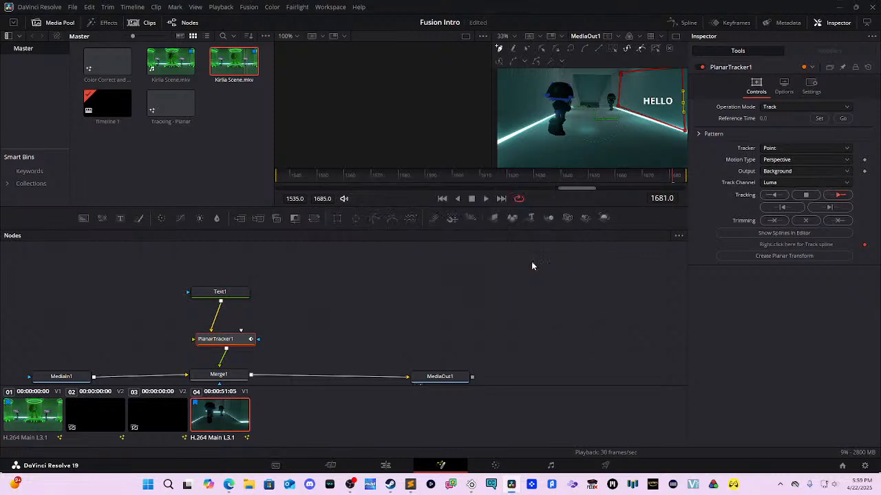
left_click_drag(670, 94, 661, 106)
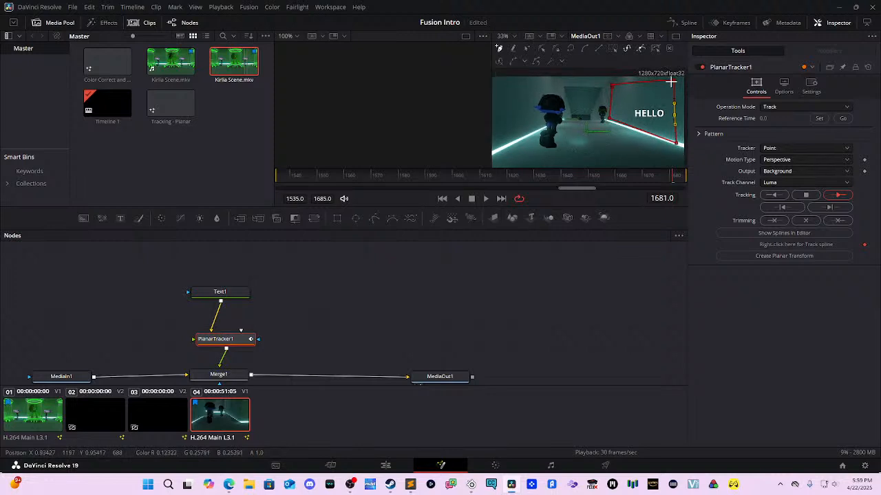
left_click(673, 96)
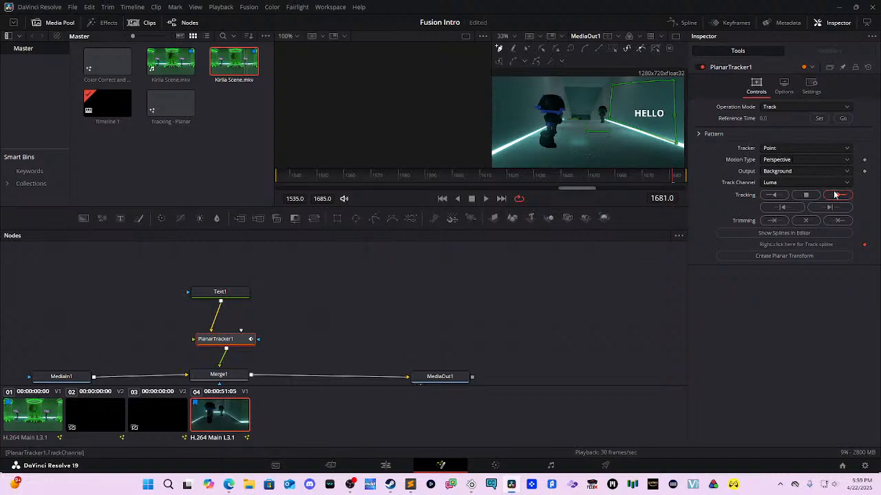
left_click(834, 196)
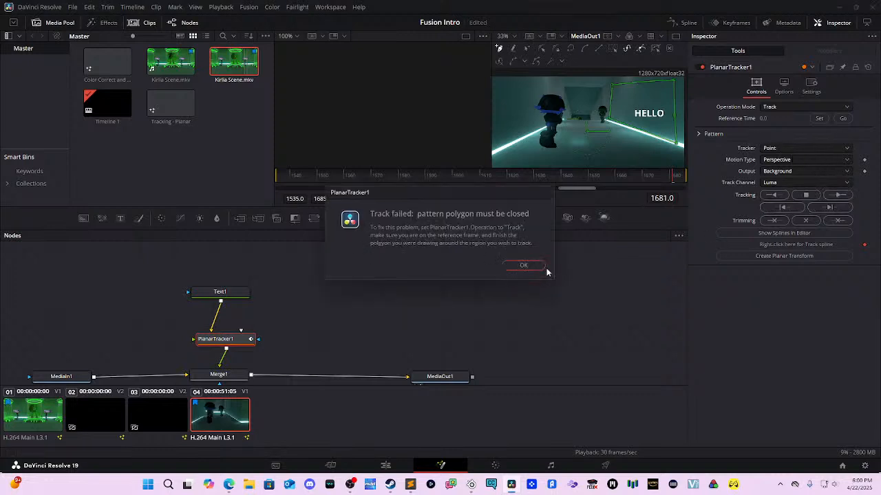
left_click(524, 266)
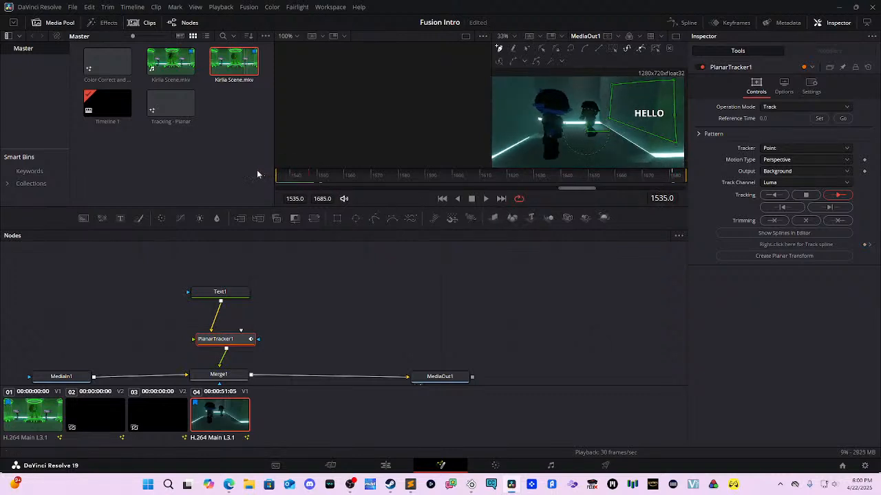
Step: Set frame 1535 as the reference time, retry the track, and select the wall shape
left_click(818, 119)
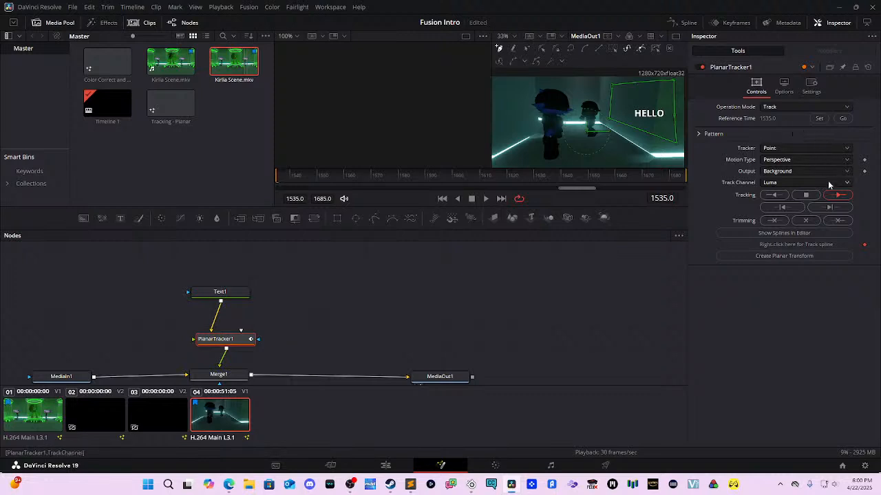
left_click(839, 195)
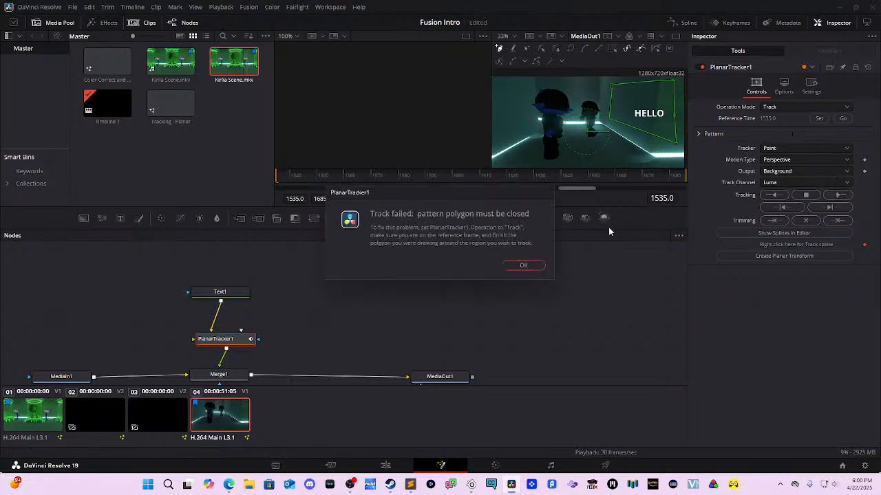
left_click(523, 266)
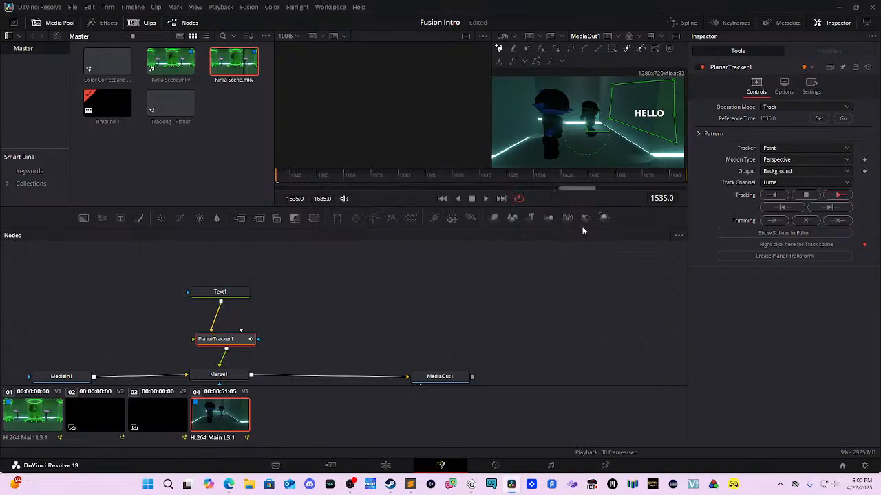
left_click(671, 118)
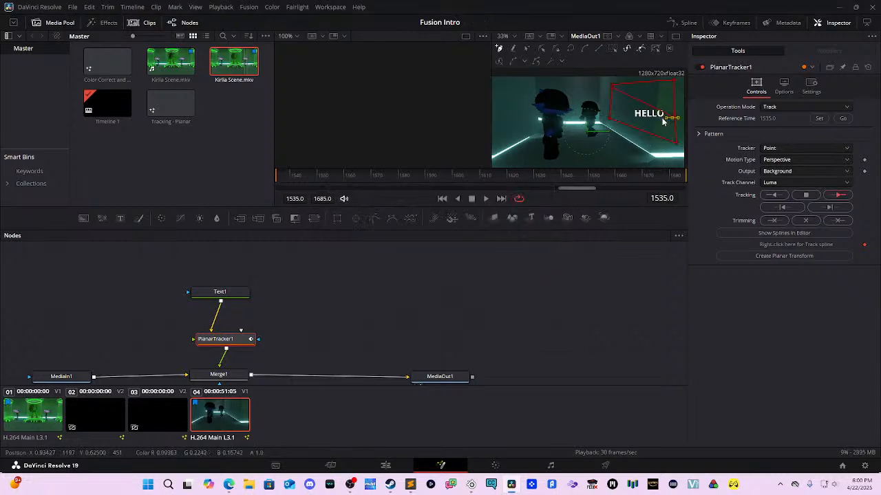
Step: Delete the unclosed wall shape and set frame 1620 as the reference time
key("Delete")
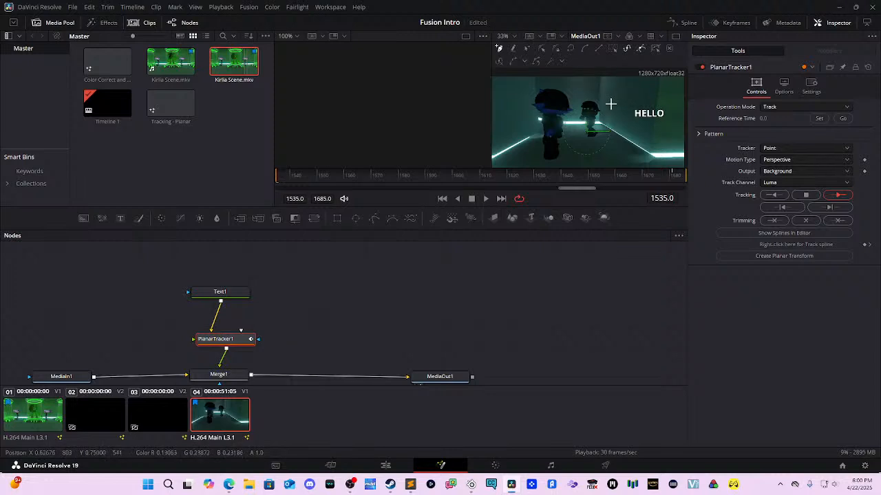
key("space")
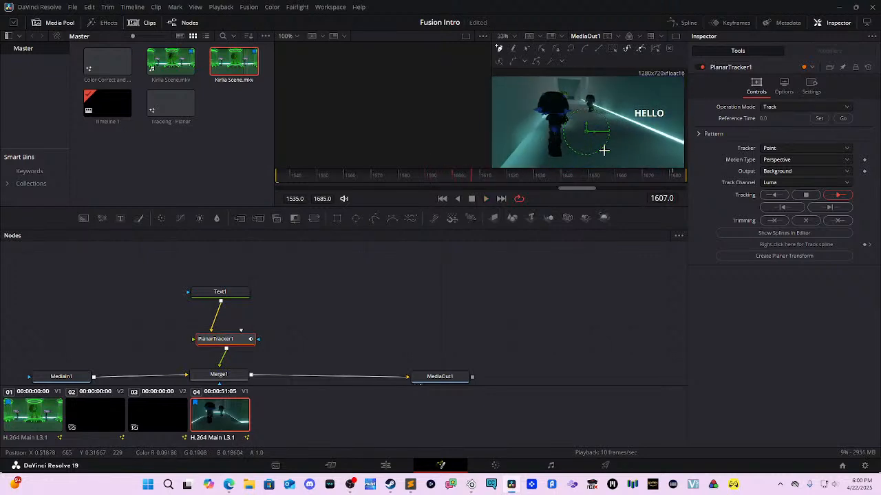
key("space")
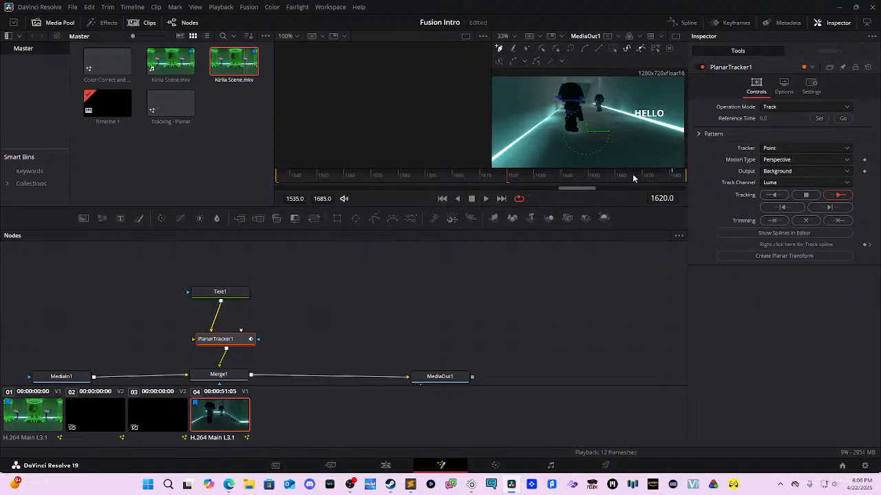
left_click(819, 118)
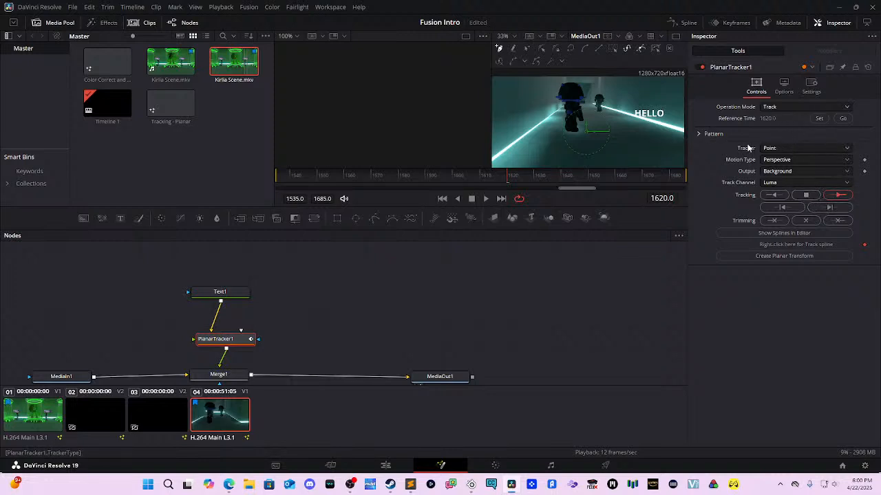
Step: Draw a closed four-corner shape around the HELLO wall and stretch its right corners outward
left_click_drag(607, 81, 672, 80)
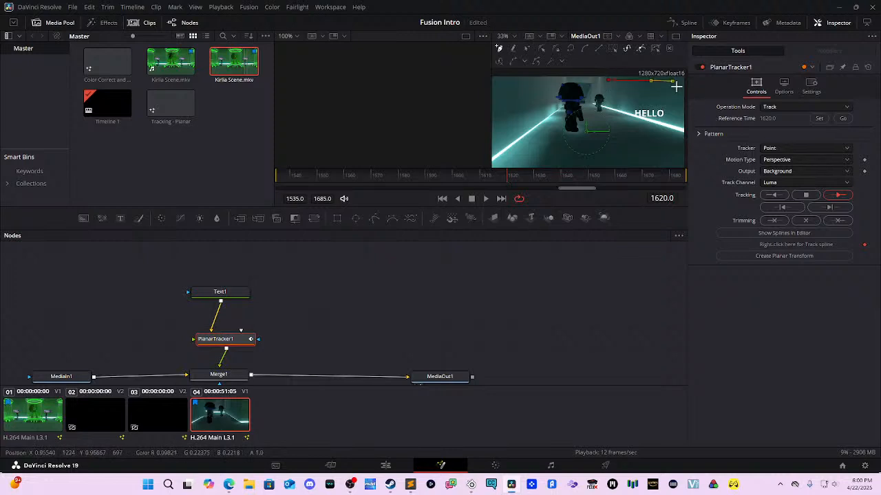
left_click(679, 127)
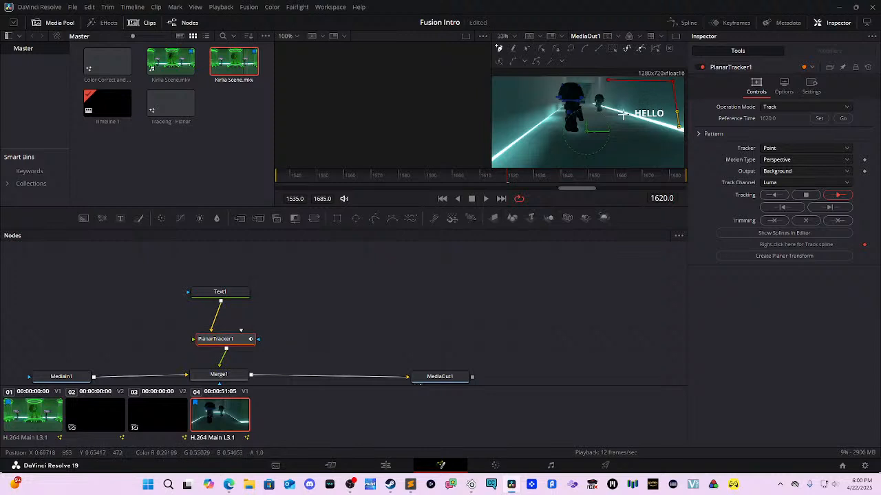
left_click(602, 103)
left_click(608, 80)
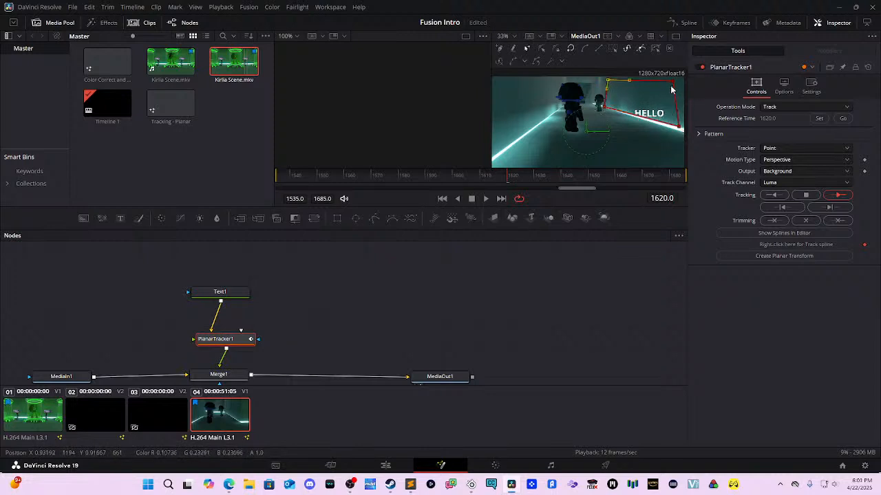
left_click_drag(673, 82, 680, 77)
left_click_drag(680, 129, 684, 131)
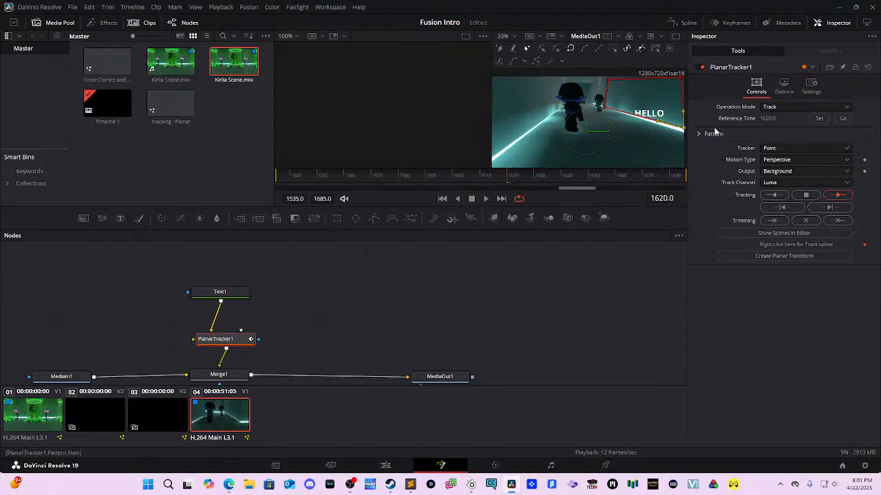
Step: Track the wall forward to frame 1685, fix the bottom-right corner, then track back to 1535
left_click(840, 196)
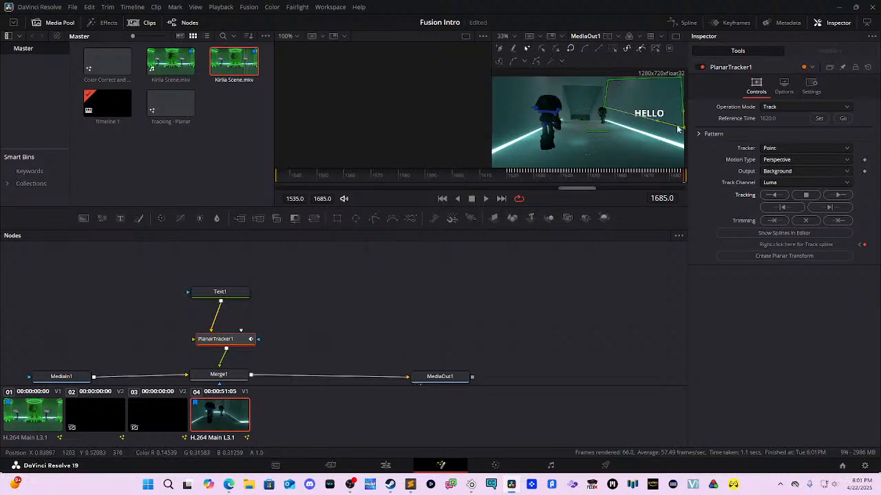
left_click_drag(684, 128, 684, 143)
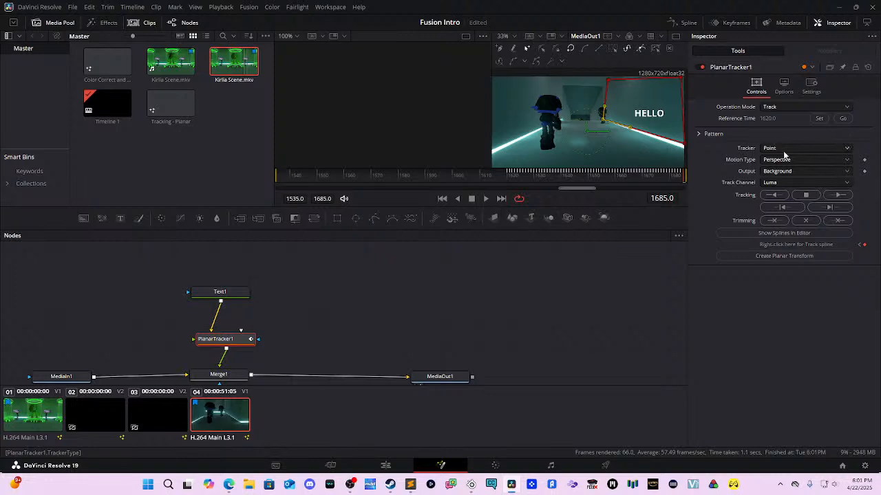
left_click(773, 195)
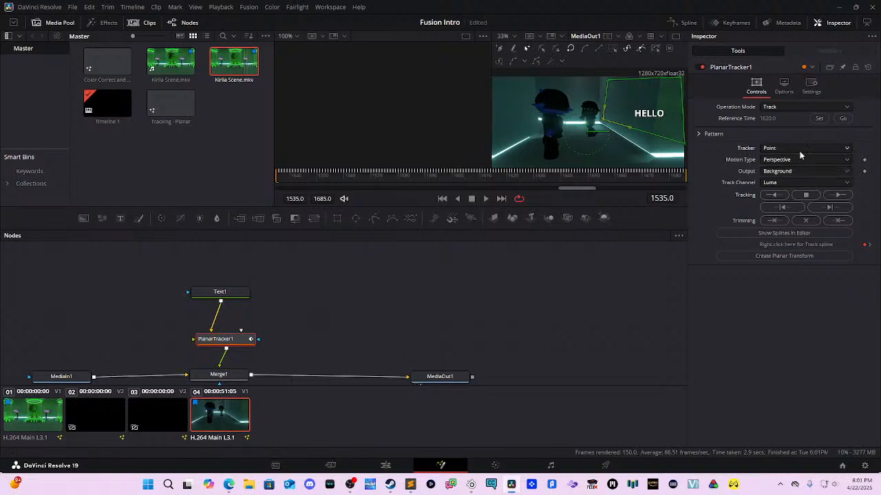
Step: Play back the tracked clip and switch PlanarTracker1's operation mode to Corner Pin
left_click(790, 112)
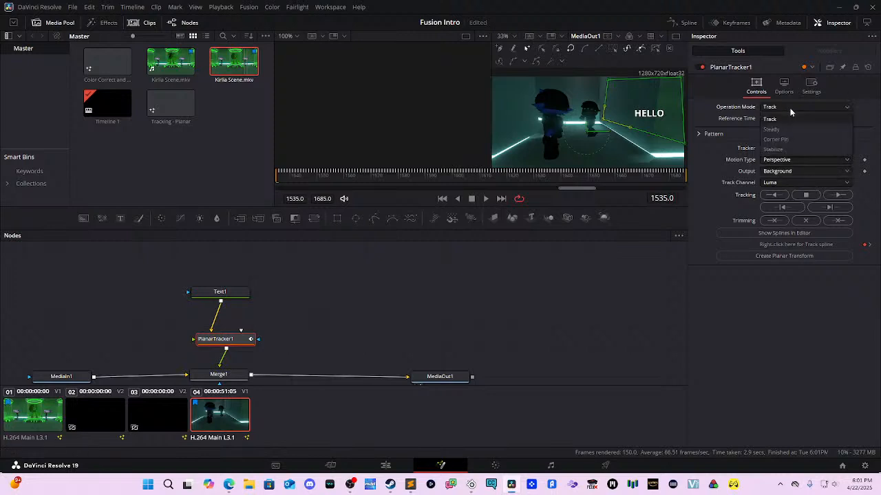
left_click(790, 112)
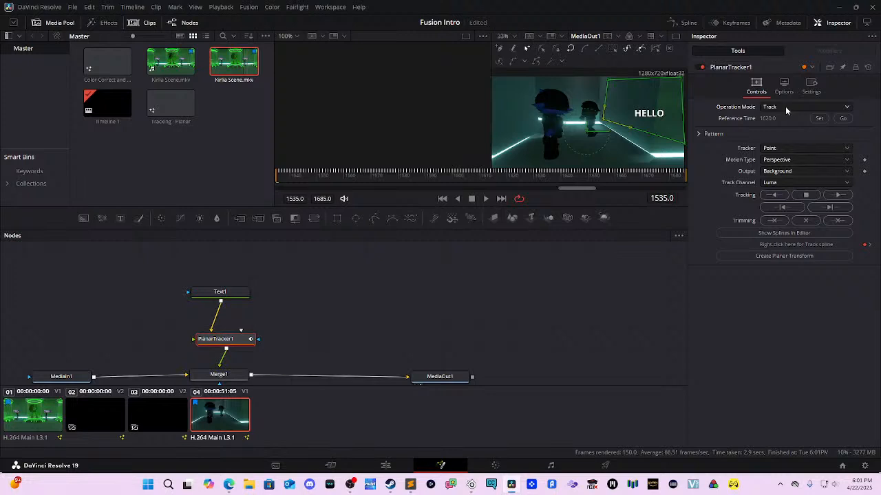
key("space")
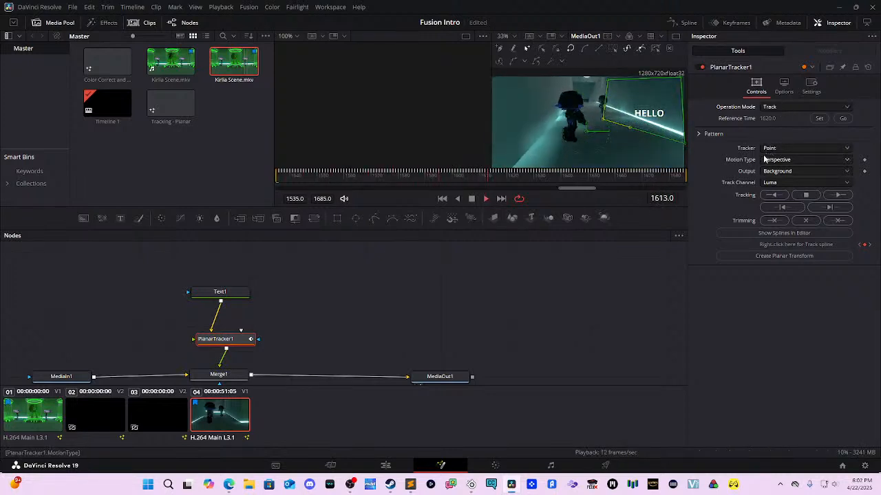
key("space")
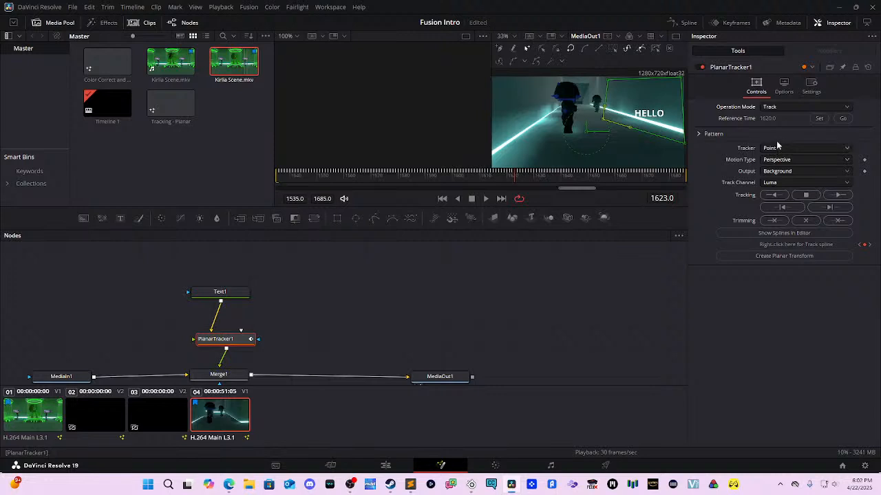
left_click(797, 109)
left_click(790, 141)
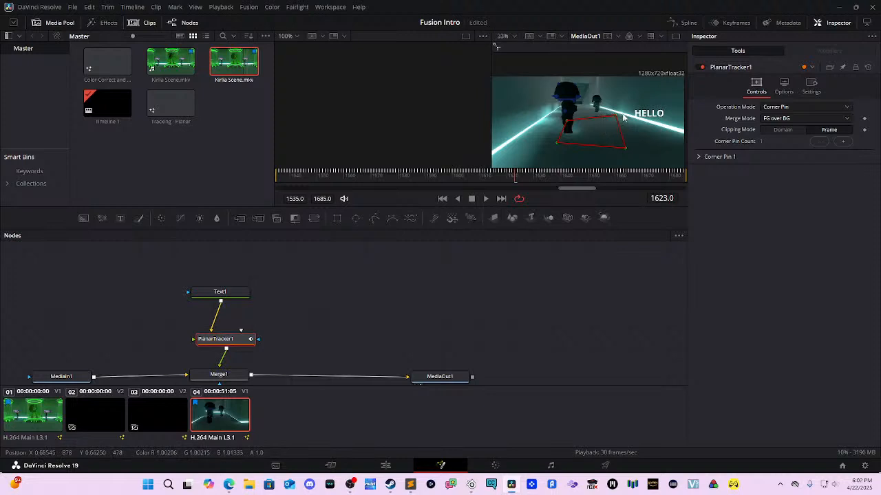
Step: Drag Corner Pin 1's four corners onto the right corridor wall so HELLO lies flat on it
left_click_drag(623, 118, 684, 79)
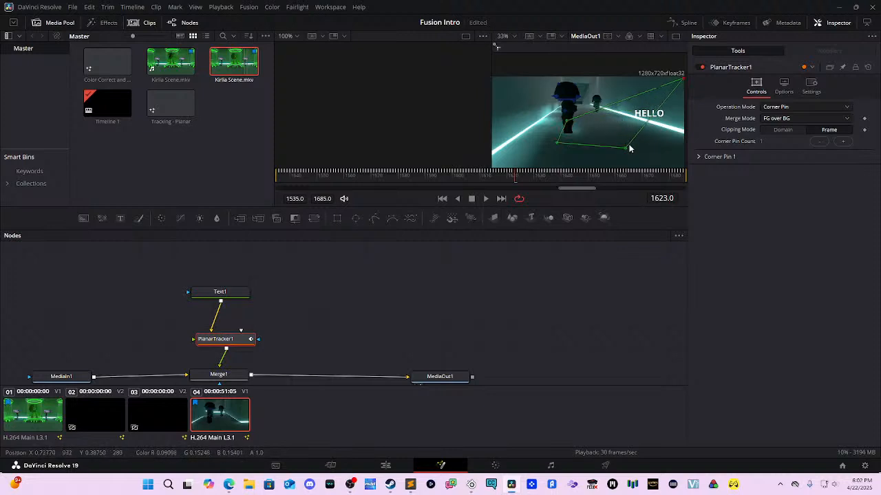
left_click_drag(626, 148, 684, 138)
left_click_drag(568, 122, 603, 81)
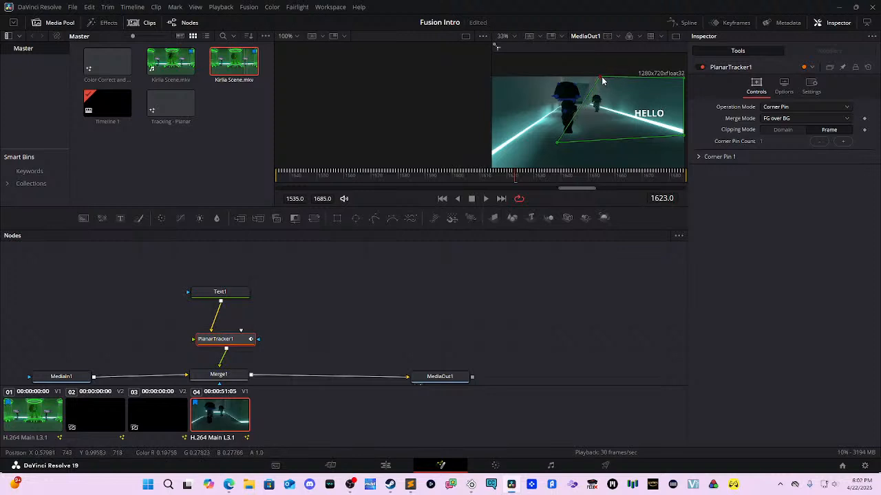
left_click_drag(555, 145, 595, 101)
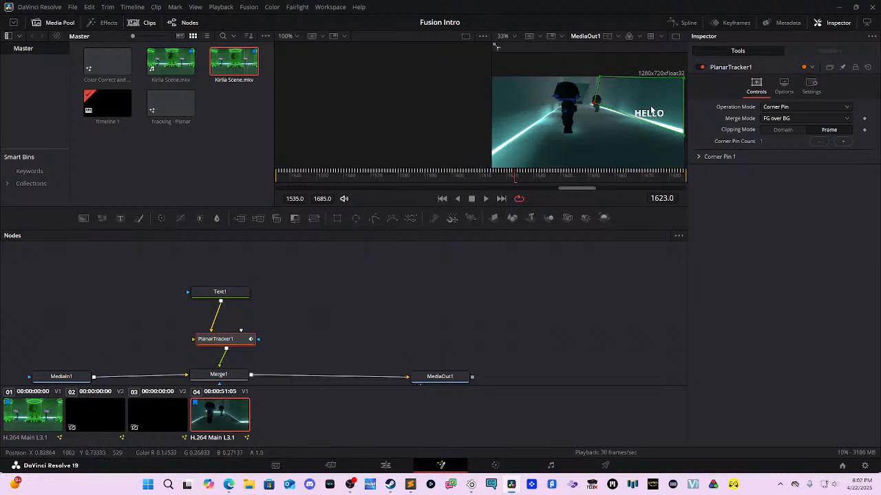
left_click(700, 156)
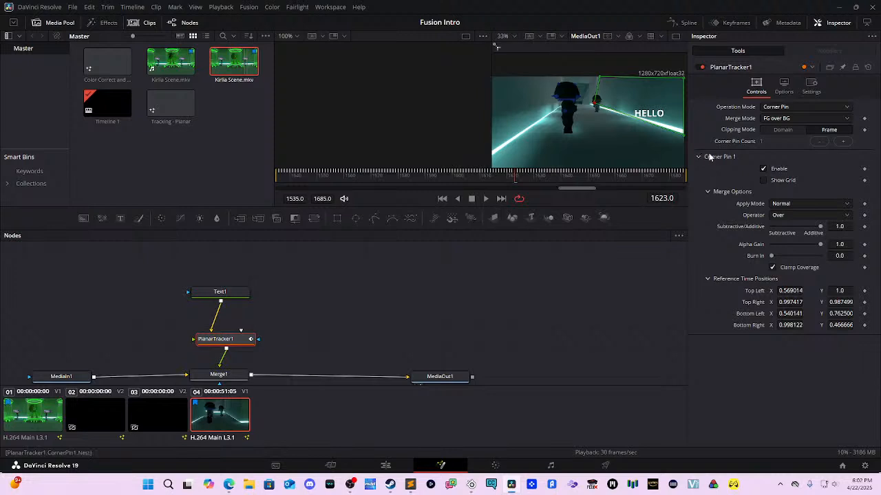
left_click(762, 181)
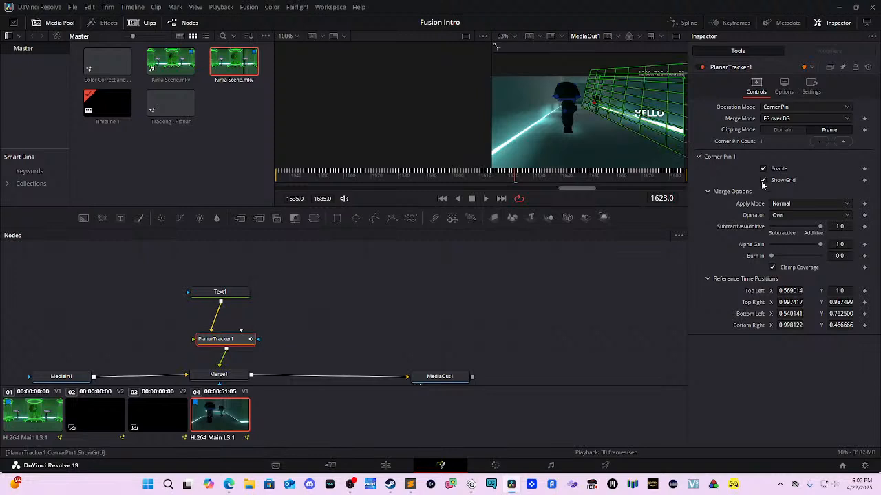
left_click(762, 181)
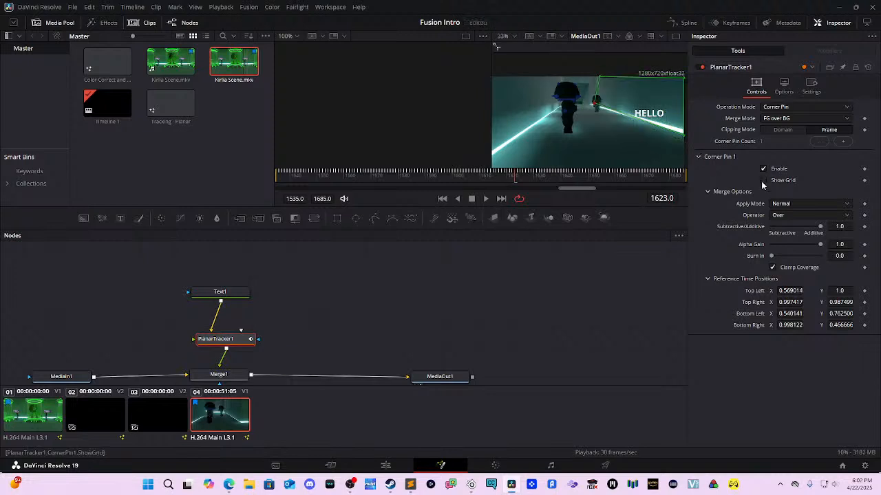
left_click(782, 204)
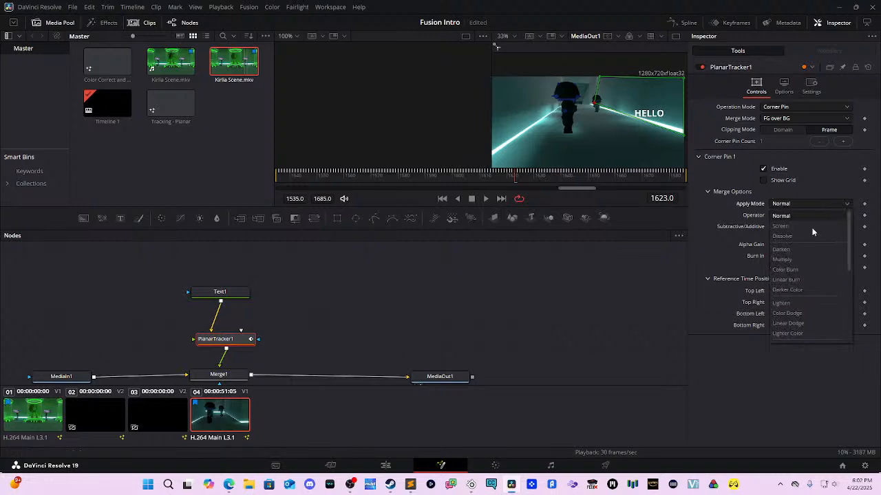
left_click(804, 206)
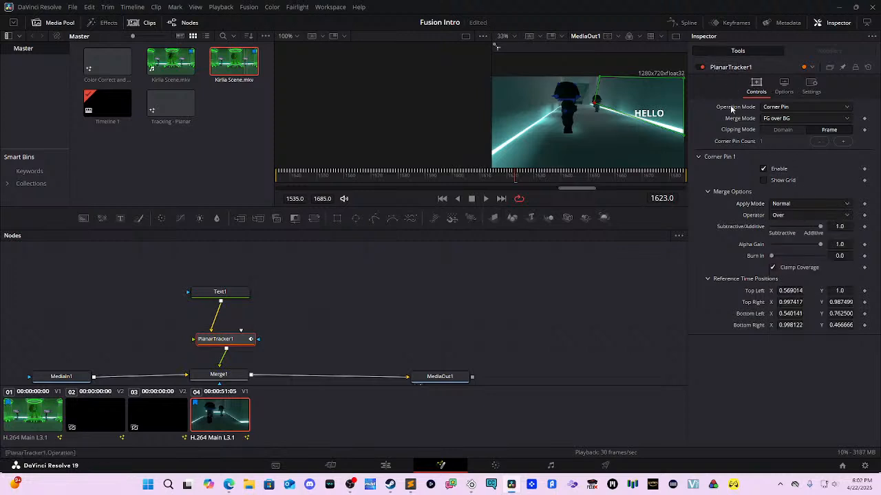
left_click(699, 156)
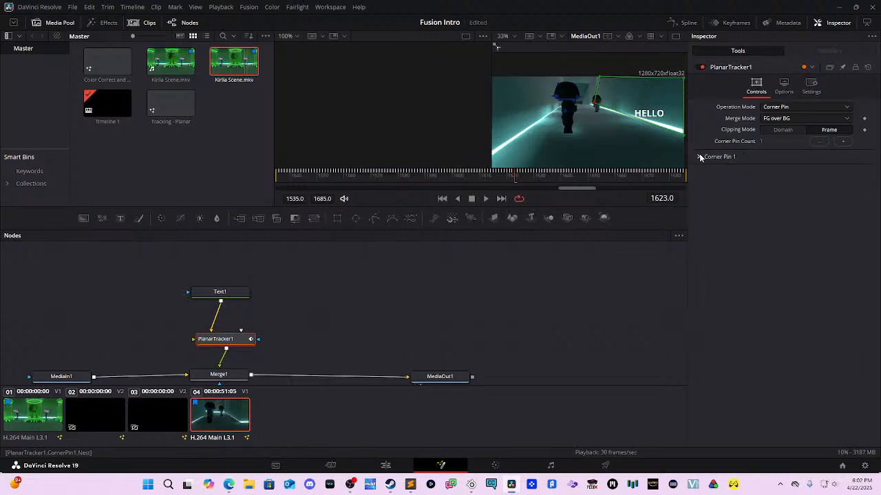
left_click(787, 123)
left_click(788, 130)
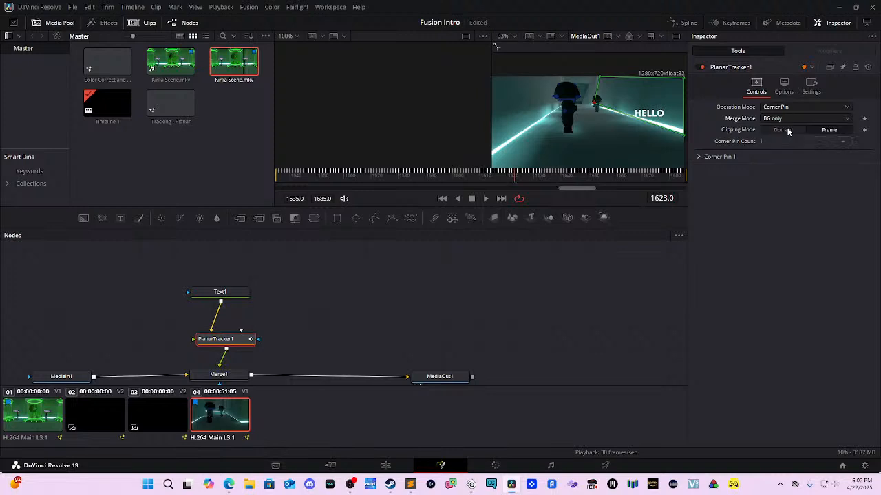
left_click(788, 120)
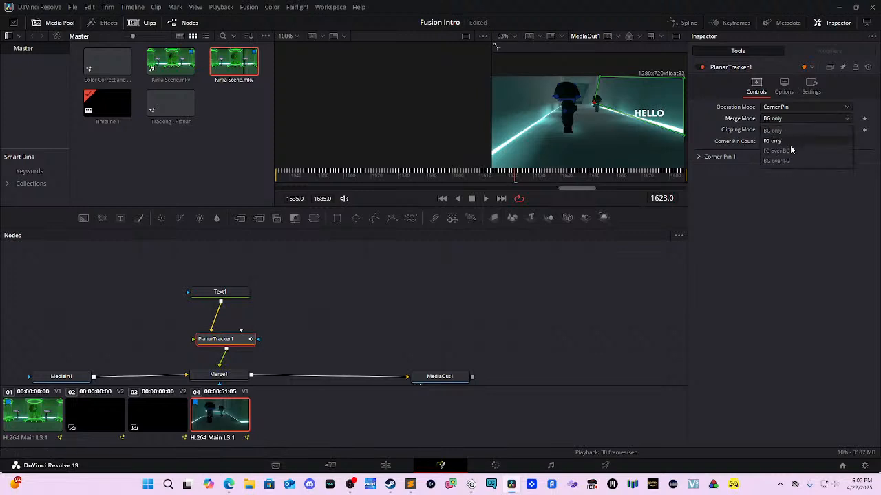
left_click(790, 156)
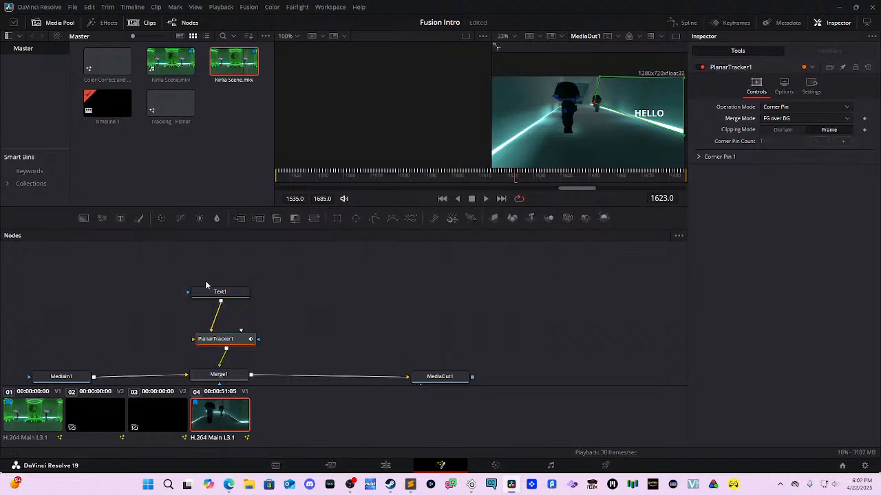
left_click(219, 292)
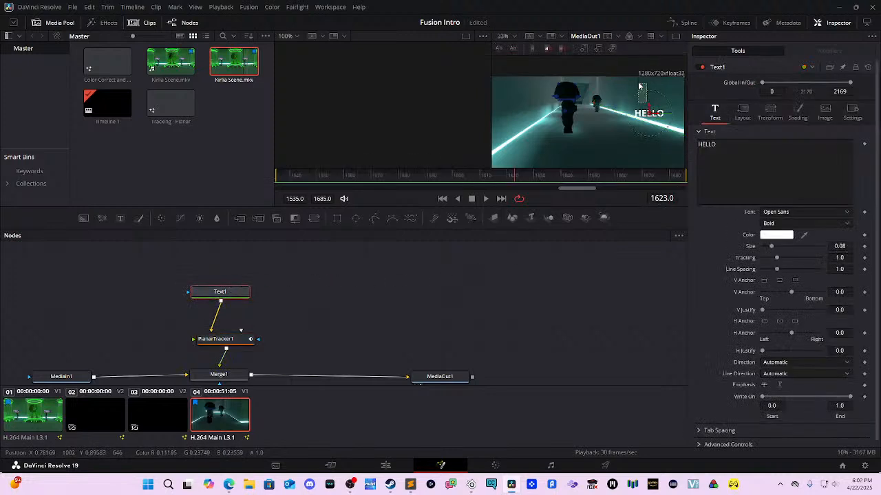
Step: Raise the HELLO text slightly and replay the shot from the start to confirm it stays pinned
left_click_drag(649, 104, 649, 94)
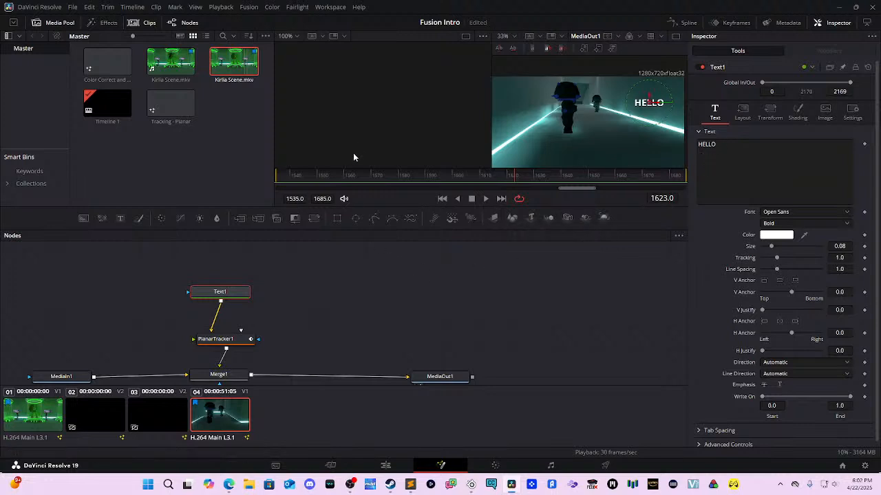
left_click_drag(362, 173, 273, 167)
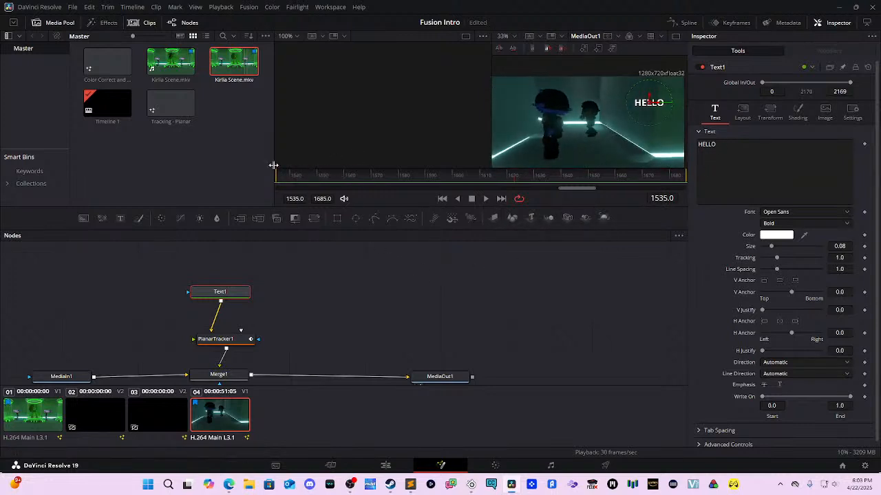
key("space")
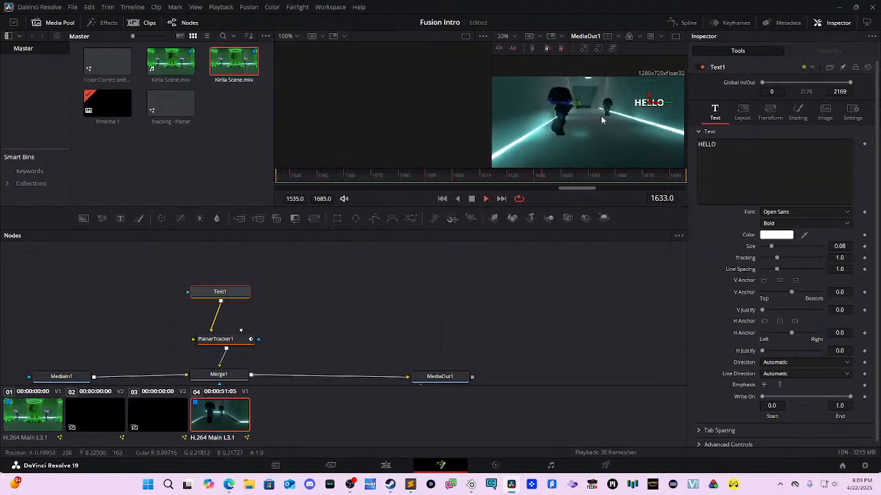
mouse_move(649, 95)
left_mouse_down()
mouse_move(650, 143)
mouse_move(649, 87)
left_mouse_up()
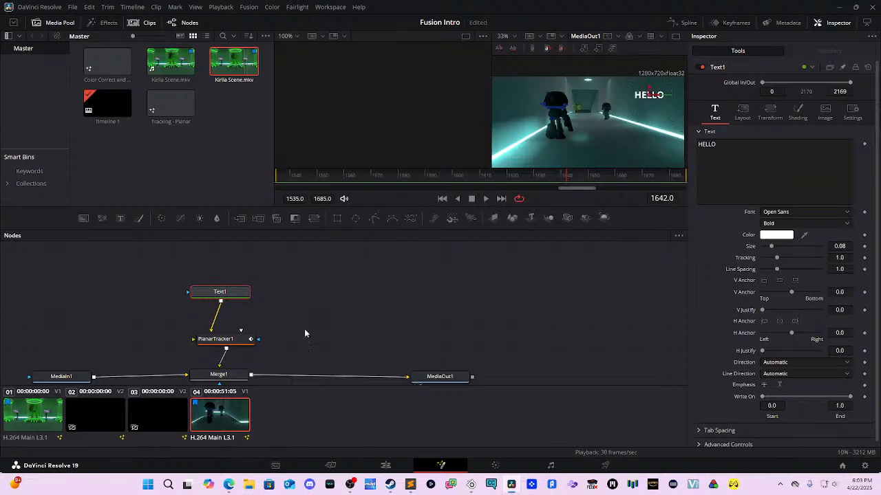
left_click(224, 340)
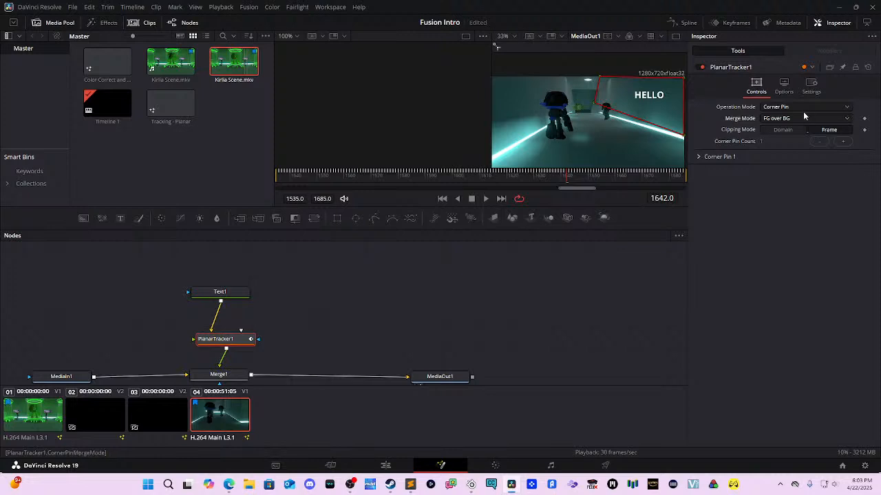
Step: In Corner Pin 1, set Subtractive/Additive to 0.9, keeping the Over operator and Normal blend
left_click(698, 157)
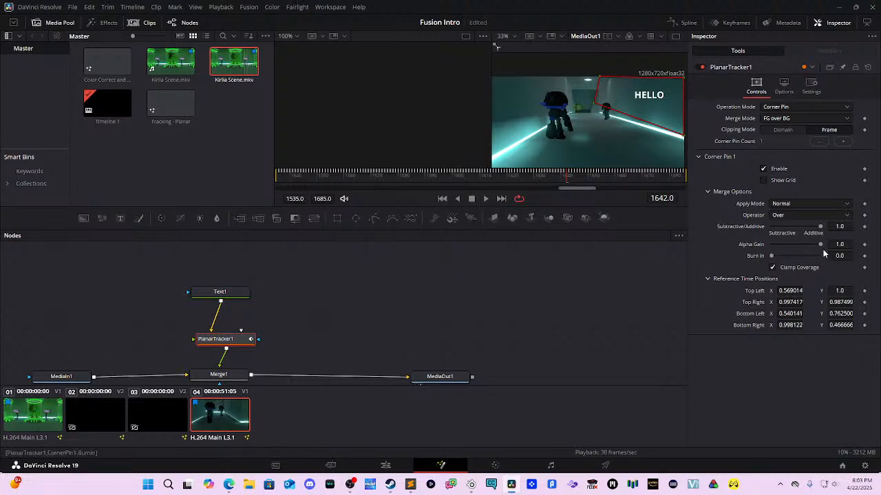
left_click_drag(820, 226, 812, 225)
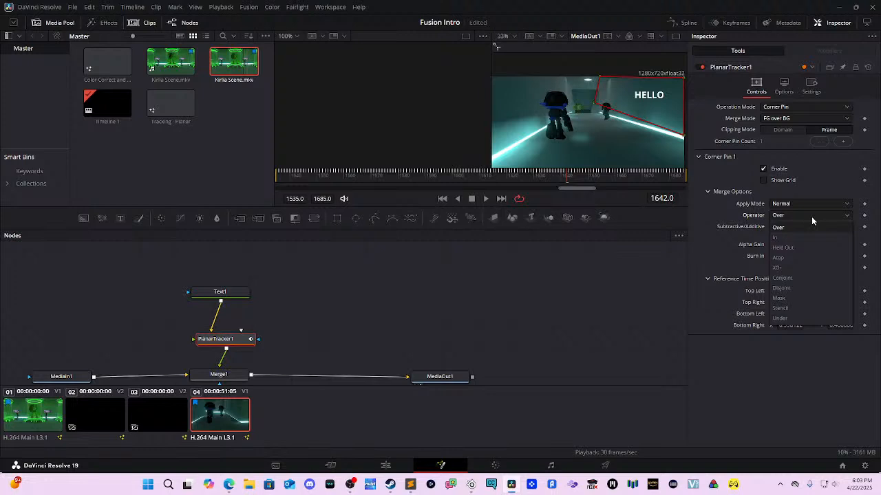
left_click(811, 216)
left_click(815, 201)
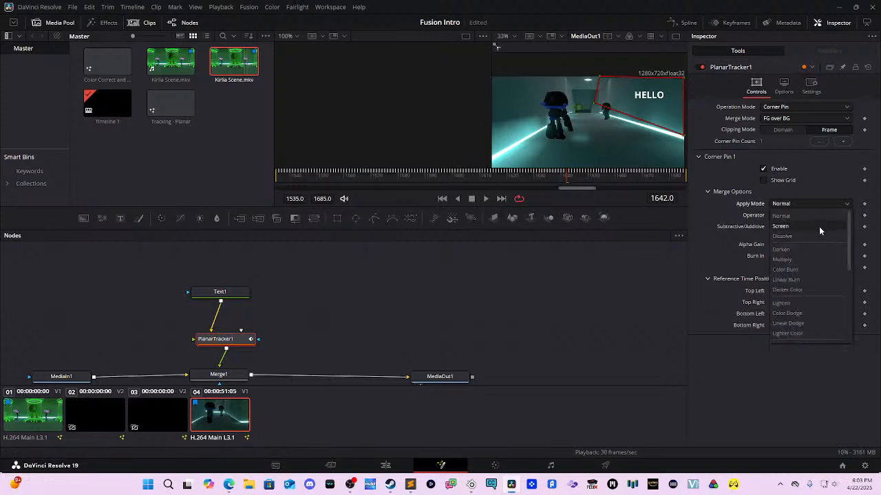
left_click(805, 216)
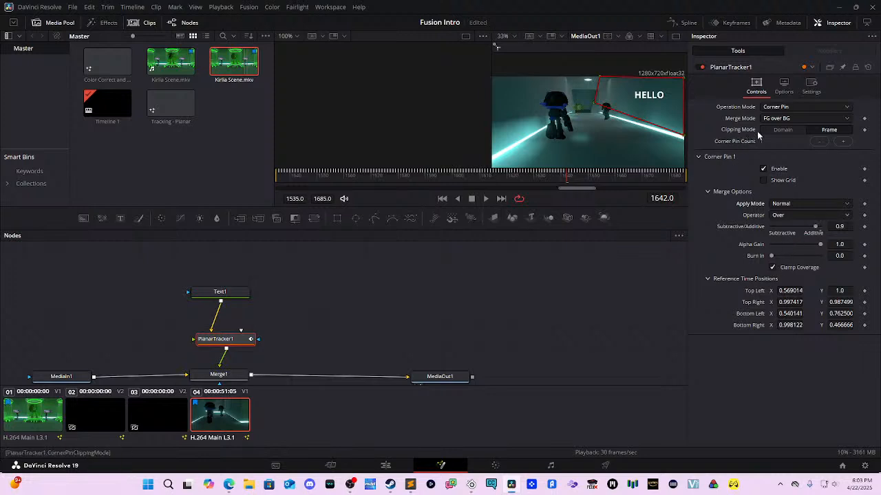
Step: Set Merge Mode to BG over FG, toggle Operation Mode to Track and back to Corner Pin, then play
left_click(783, 121)
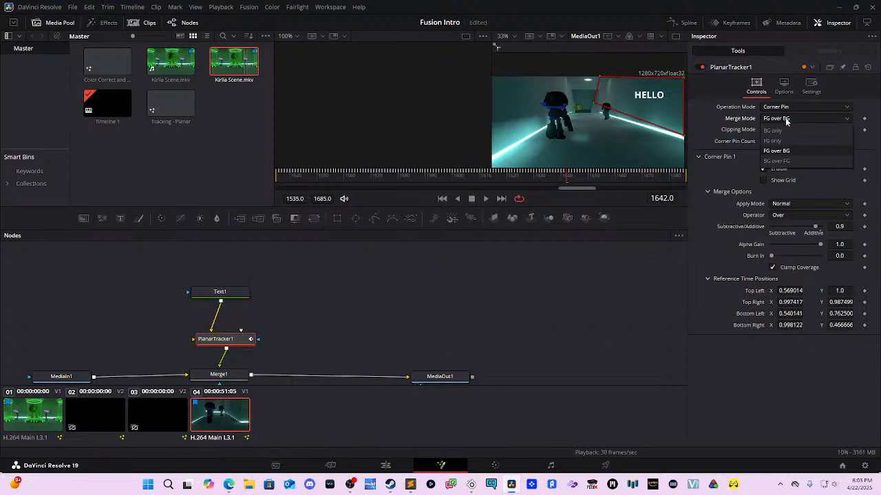
left_click(791, 165)
left_click(781, 108)
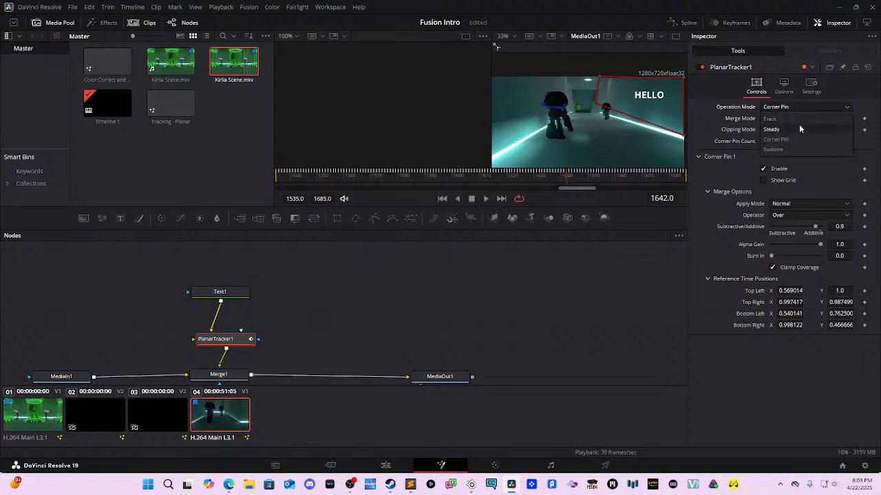
left_click(800, 120)
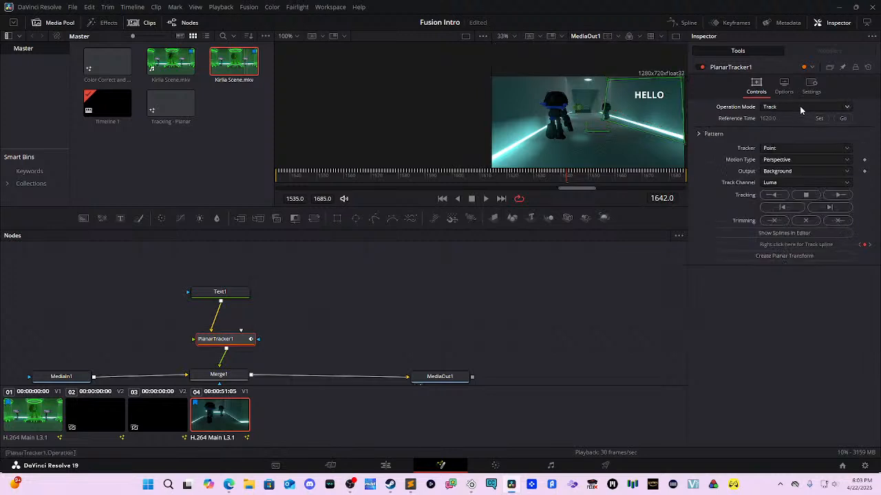
left_click(800, 106)
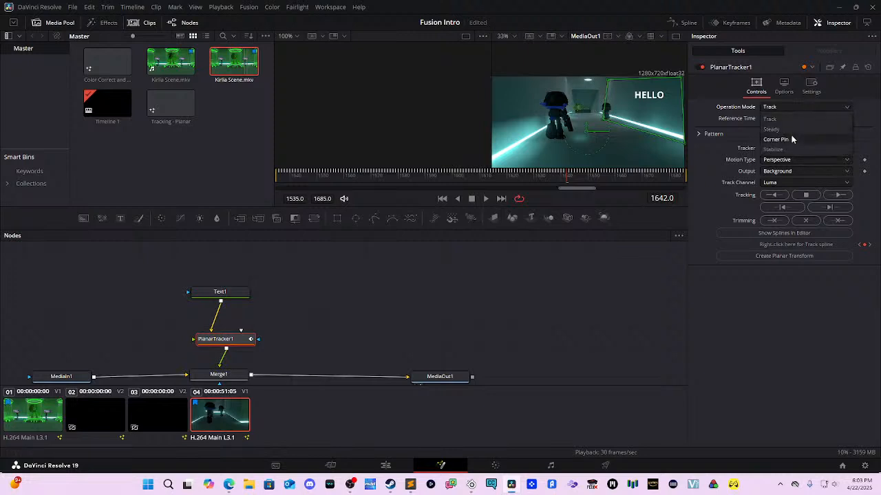
left_click(790, 139)
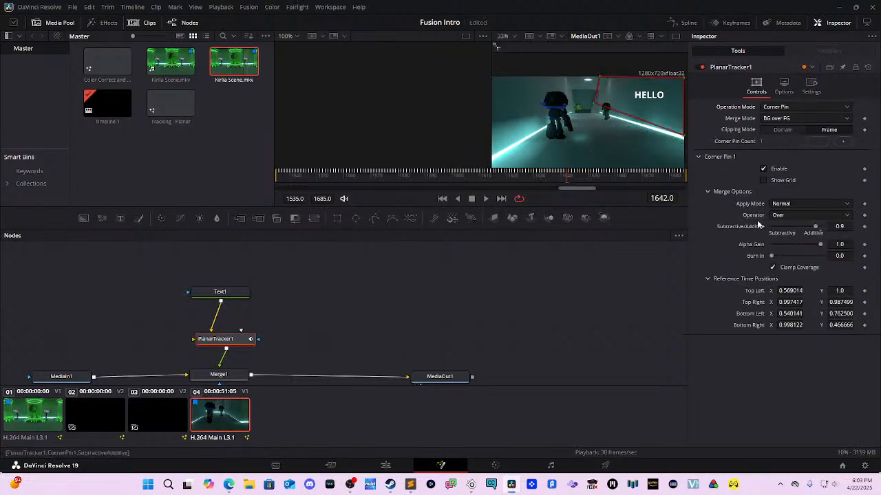
key("space")
key("space")
key("space")
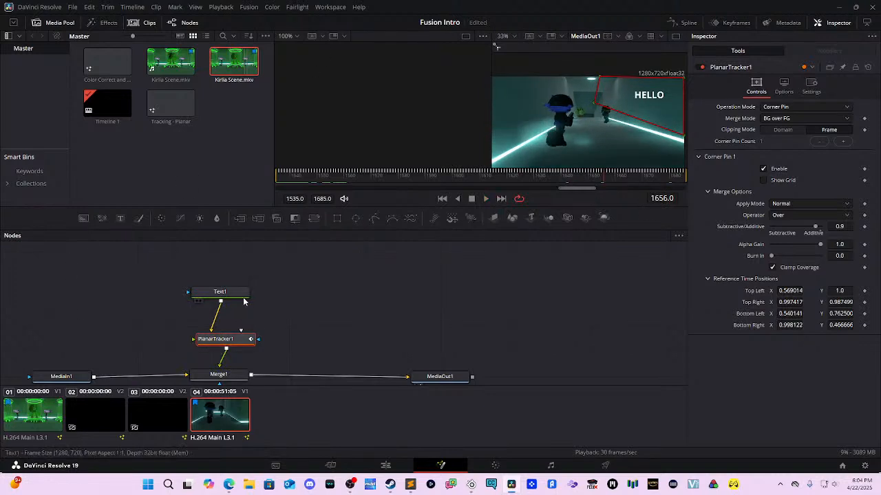
left_click(220, 292)
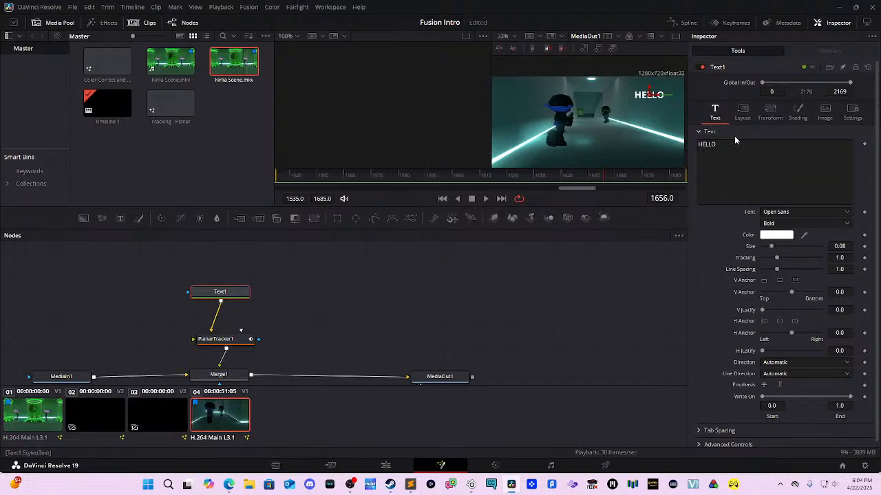
left_click(742, 112)
left_click(761, 119)
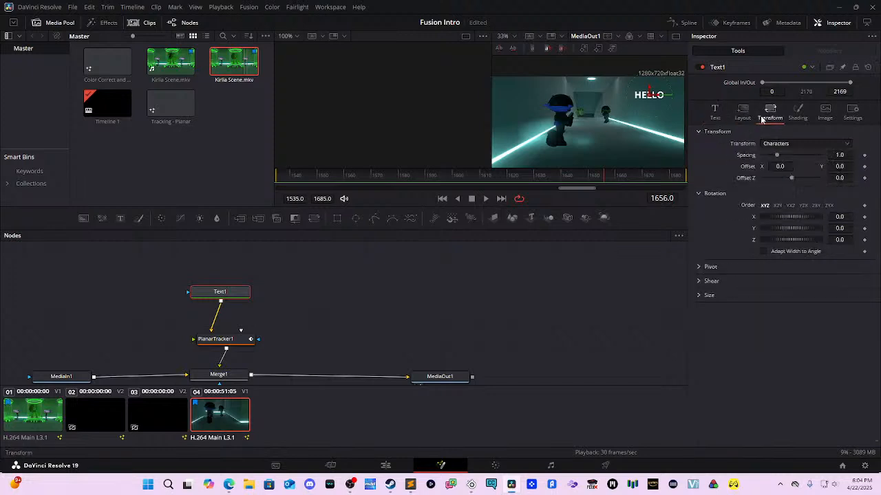
left_click(797, 145)
left_click(798, 146)
left_click(742, 113)
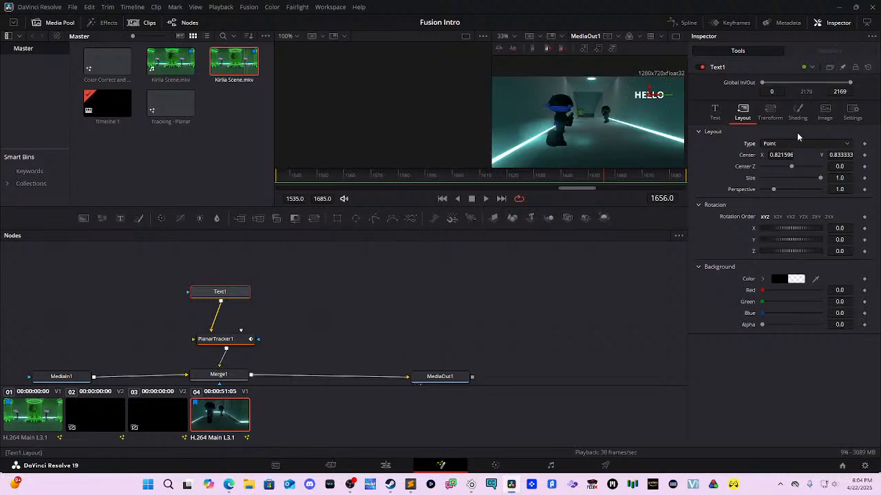
left_click(771, 115)
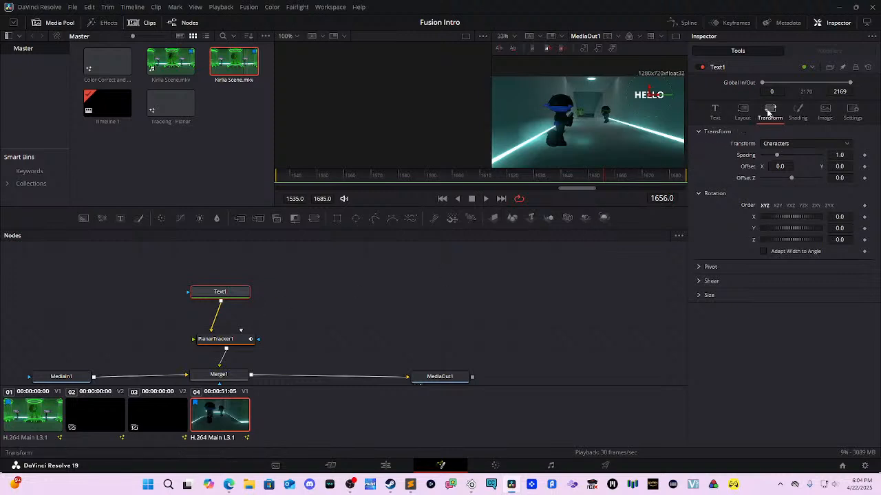
left_click(748, 111)
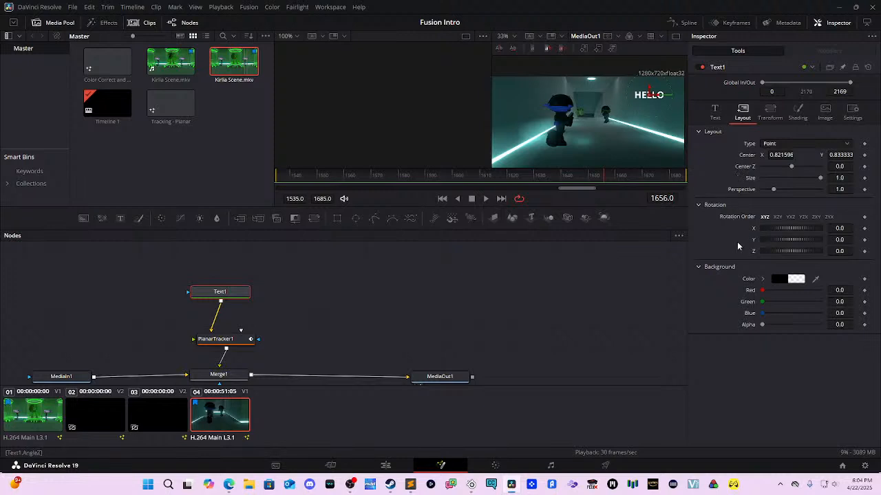
left_click(714, 112)
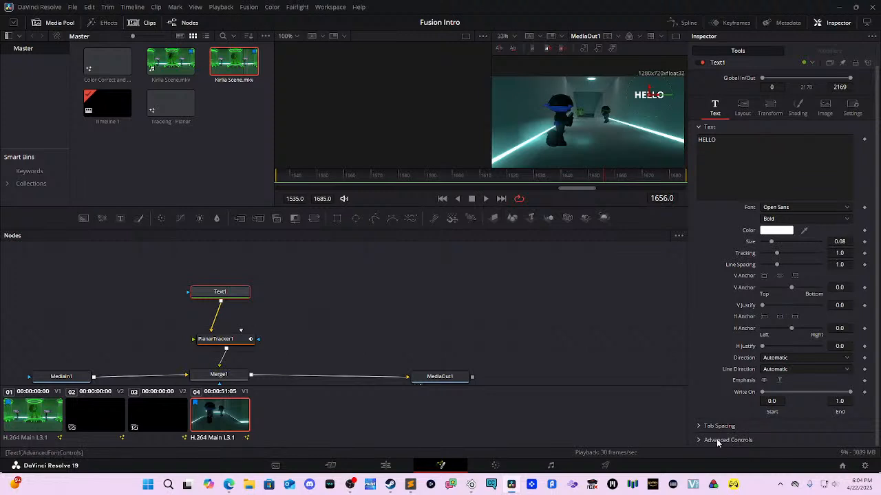
left_click(699, 440)
scroll(725, 397, "down", 3)
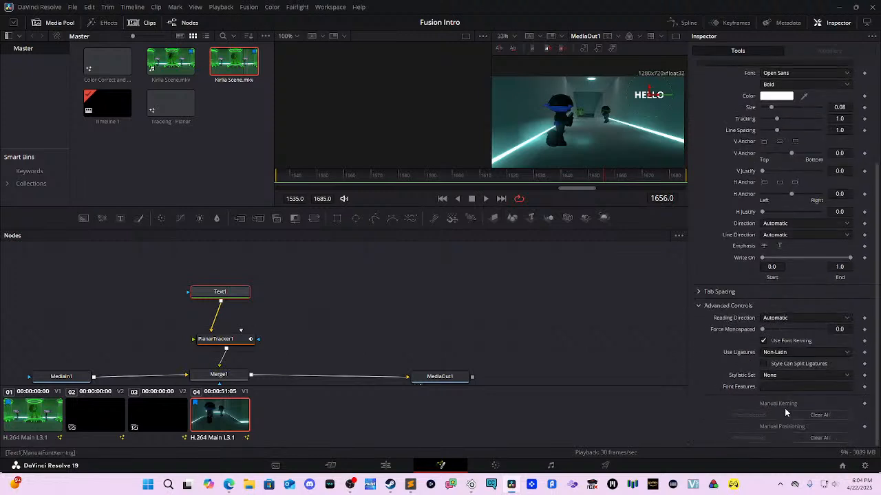
scroll(790, 372, "up", 3)
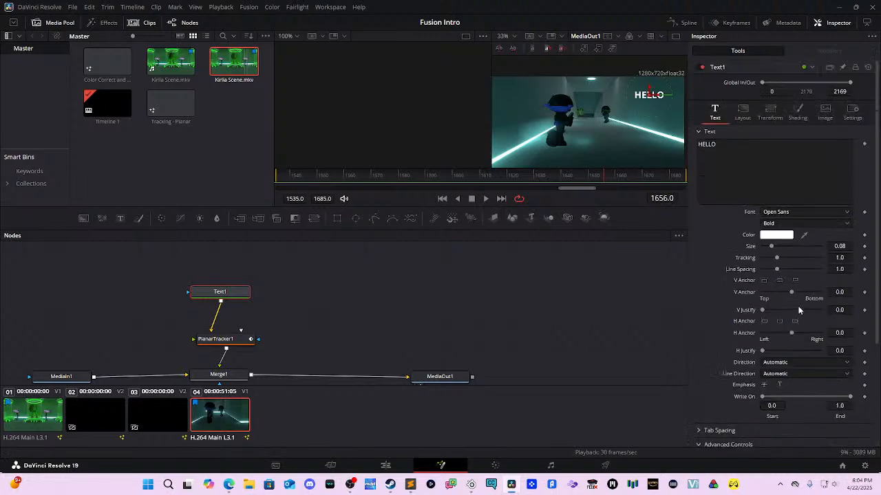
left_click(796, 111)
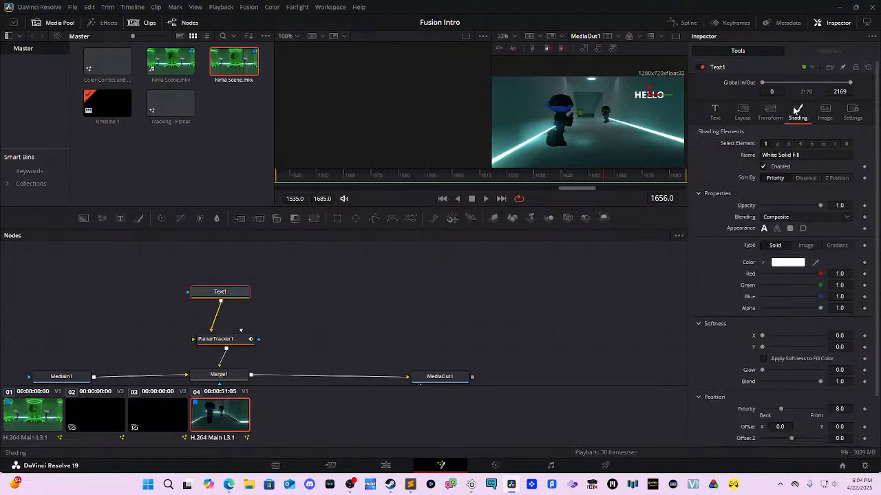
left_click(825, 111)
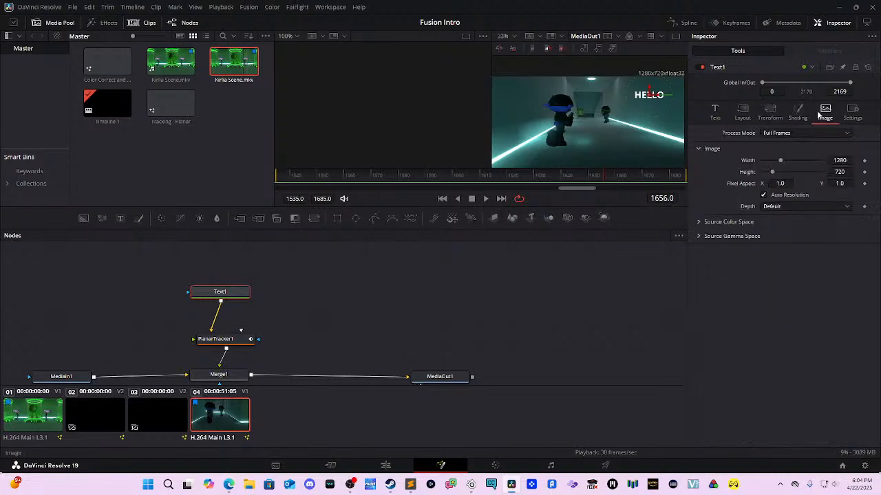
left_click(777, 119)
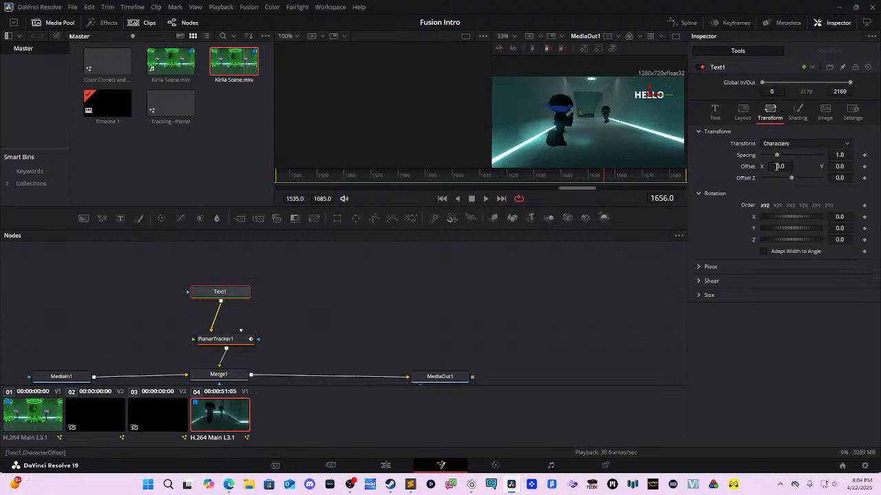
left_click(743, 112)
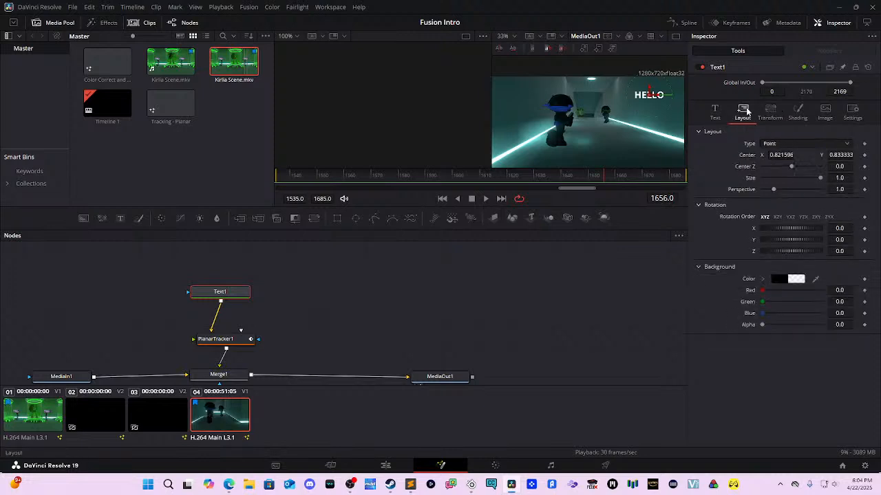
left_click(798, 143)
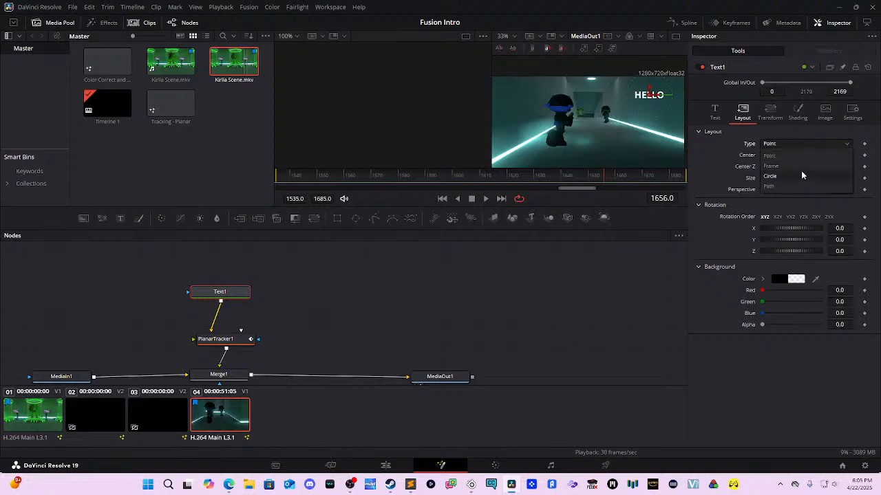
Step: Set Text1's layout Type to Frame and lower HELLO to Y 0.779166 on the wall
left_click(801, 169)
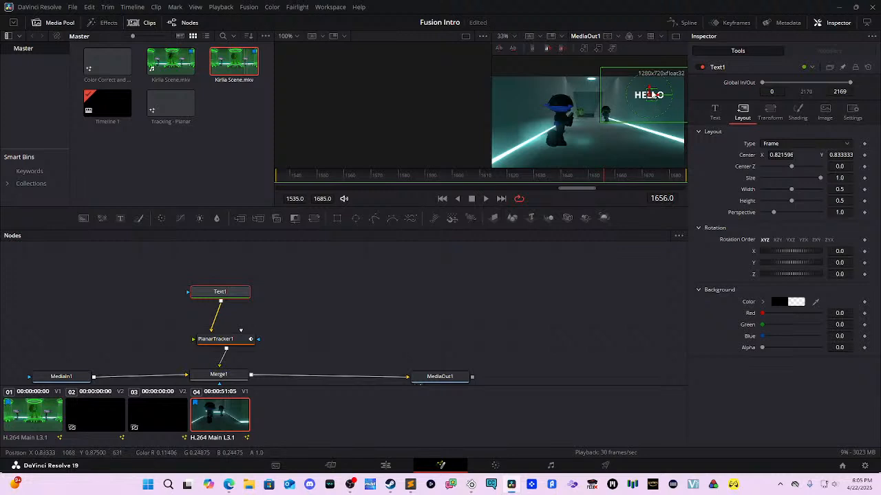
left_click_drag(648, 89, 649, 95)
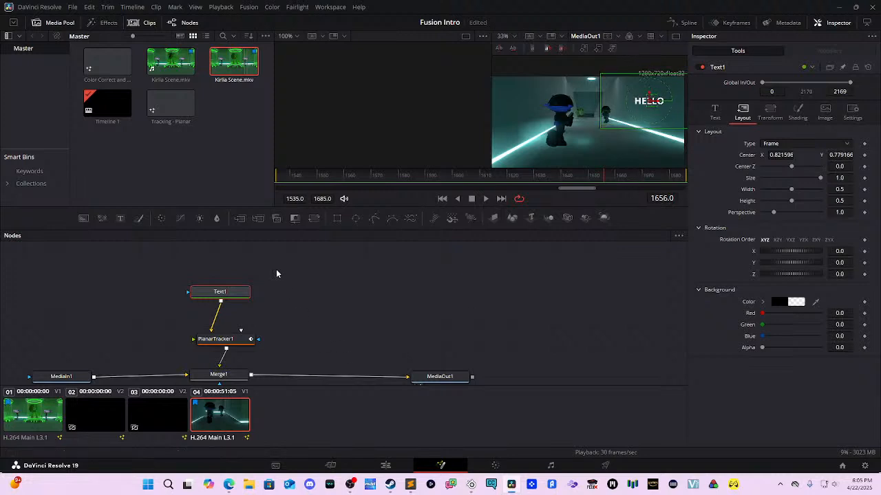
key("space")
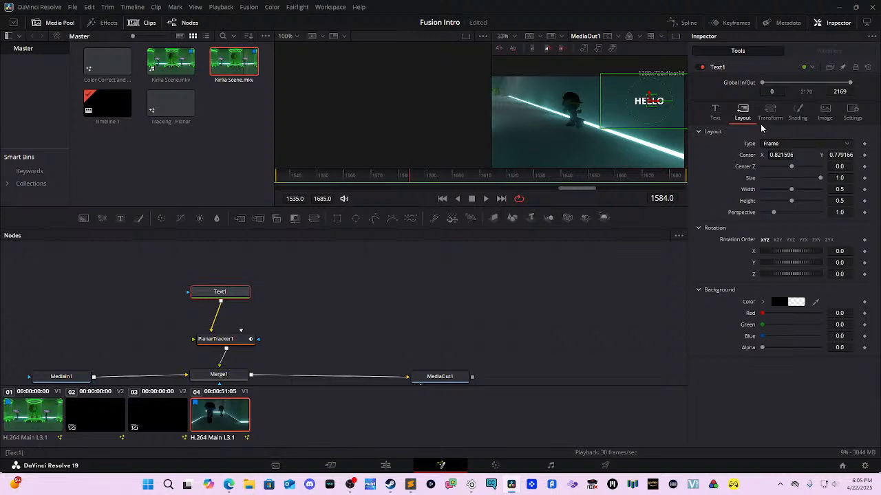
left_click(795, 119)
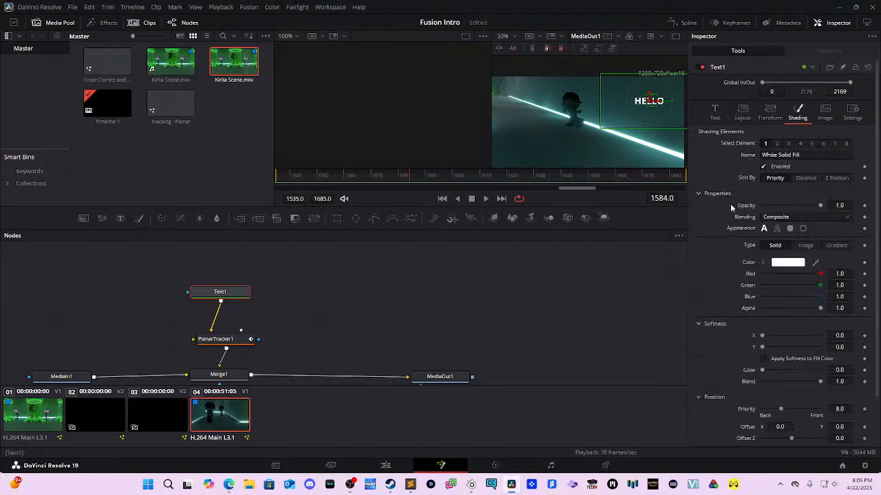
Step: Select PlanarTracker1 and uncheck Clamp Coverage, playing the shot to review
left_click(225, 343)
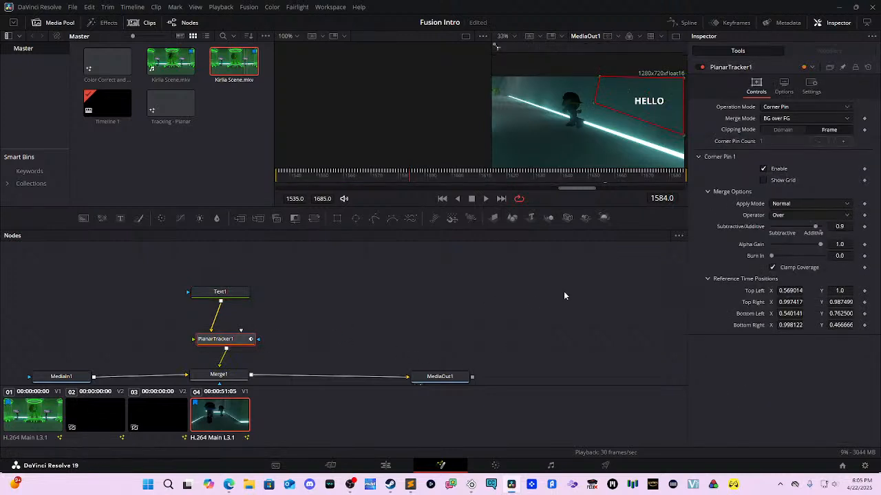
key("space")
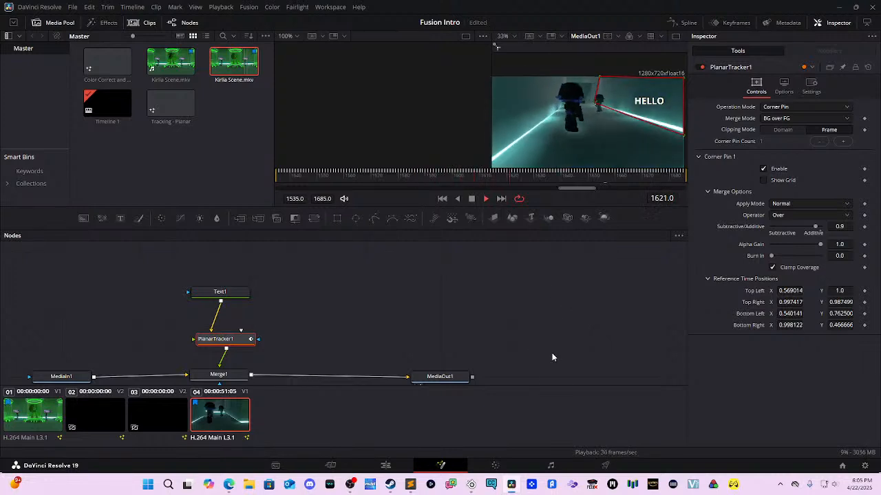
key("space")
left_click(772, 269)
key("space")
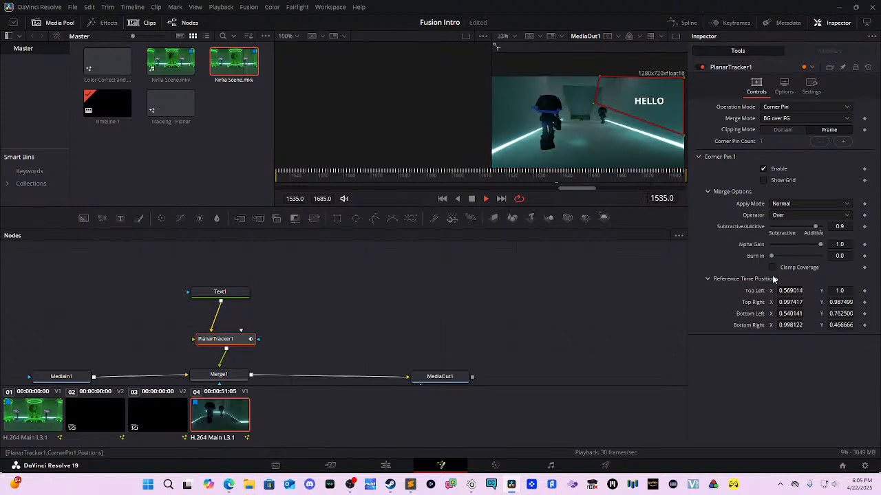
Step: Set PlanarTracker1's Merge Mode to FG over BG, keeping Corner Pin 1 enabled
left_click(793, 118)
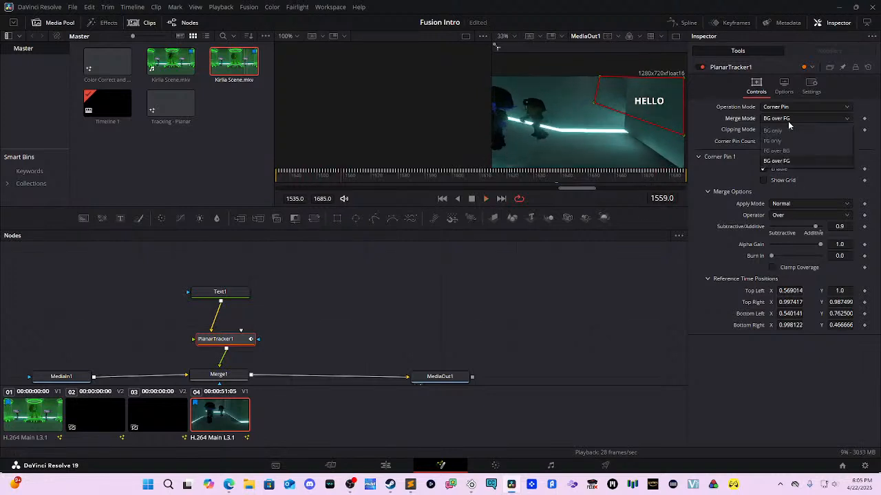
left_click(784, 151)
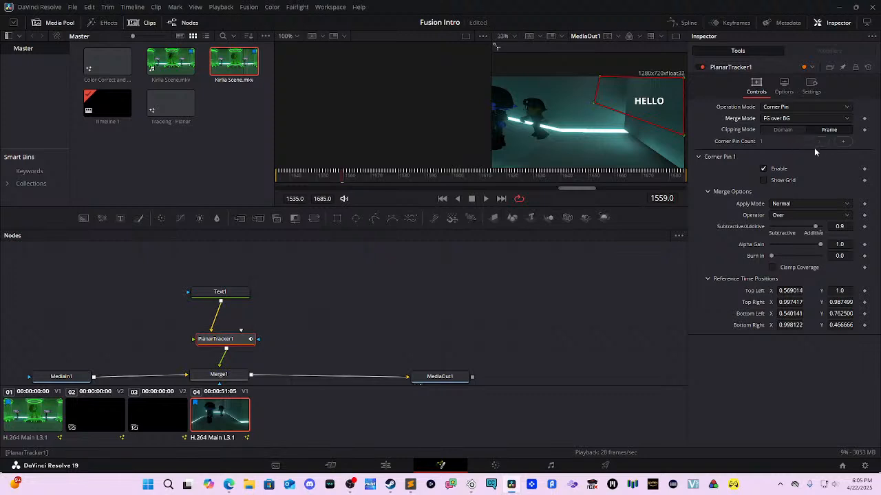
left_click(762, 168)
left_click(784, 86)
left_click(756, 86)
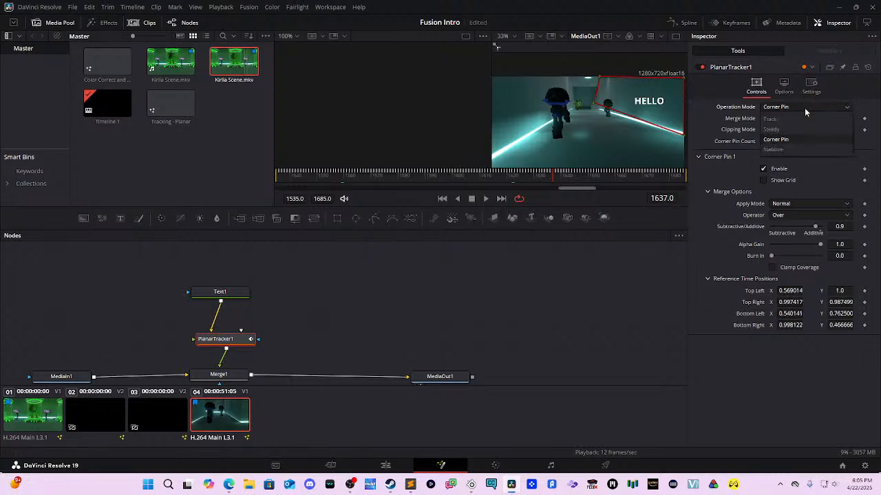
Step: Put PlanarTracker1 in Track mode and track the wall forward and backward from reference frame 1620
left_click(788, 108)
left_click(778, 115)
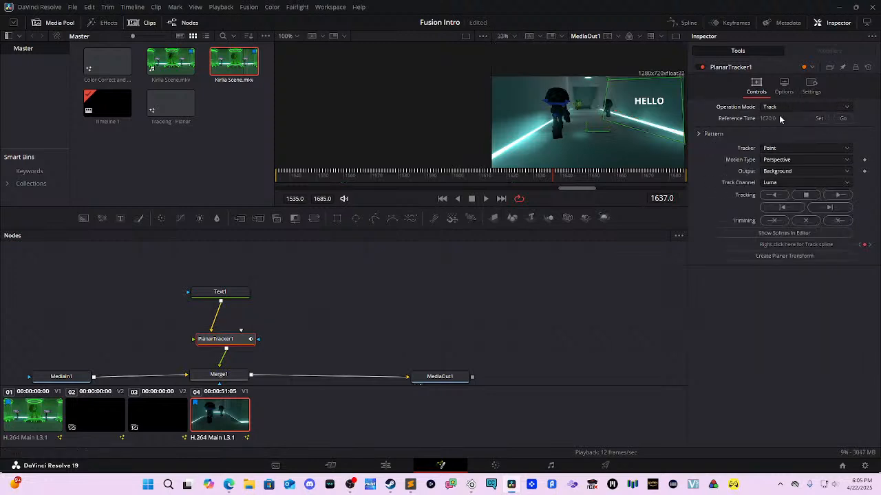
left_click(842, 119)
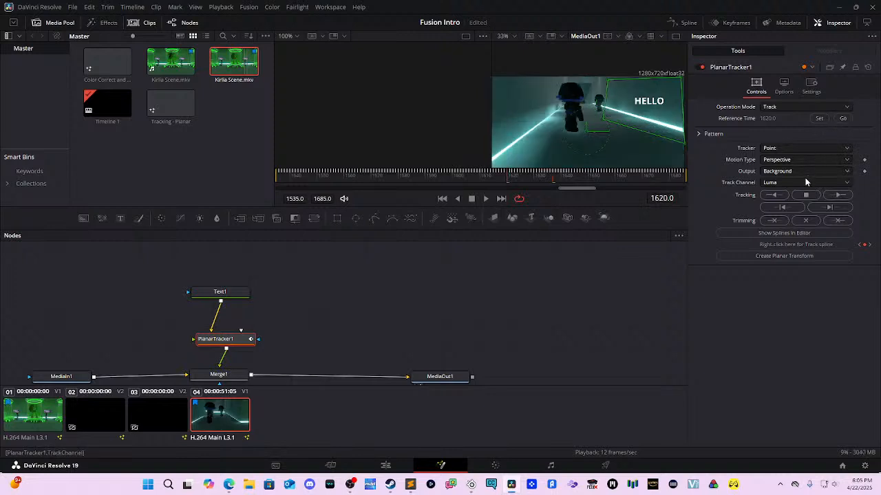
left_click(849, 197)
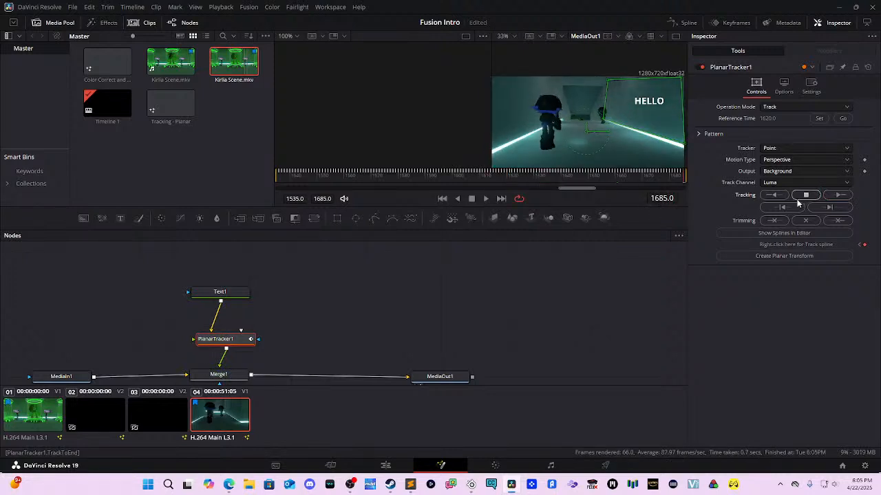
left_click(774, 195)
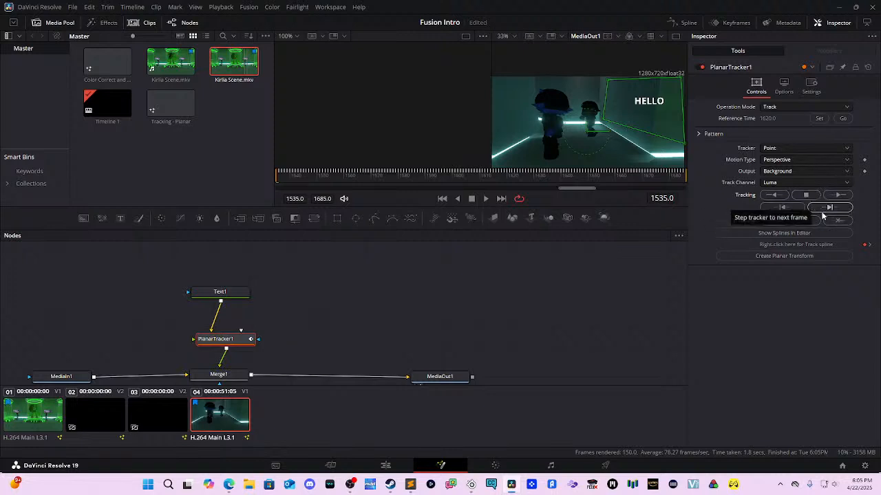
Step: Create PlanarTransform1 from the track and wire Text1 through it into PlanarTracker1
left_click(812, 256)
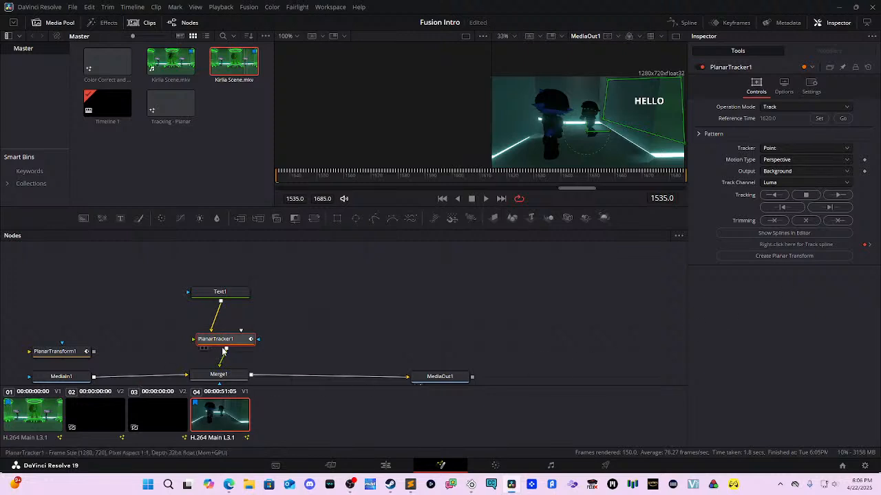
left_click_drag(75, 347, 245, 304)
left_click(80, 355)
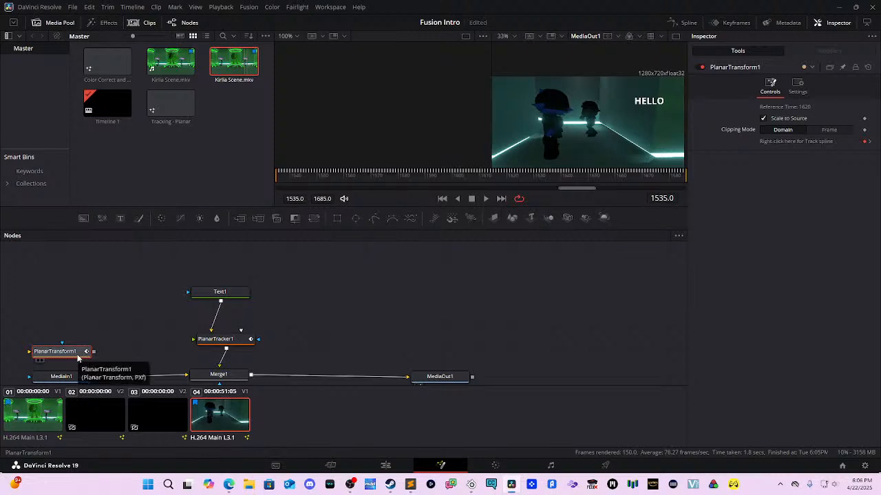
left_click_drag(79, 358, 280, 323)
left_click_drag(229, 293, 234, 274)
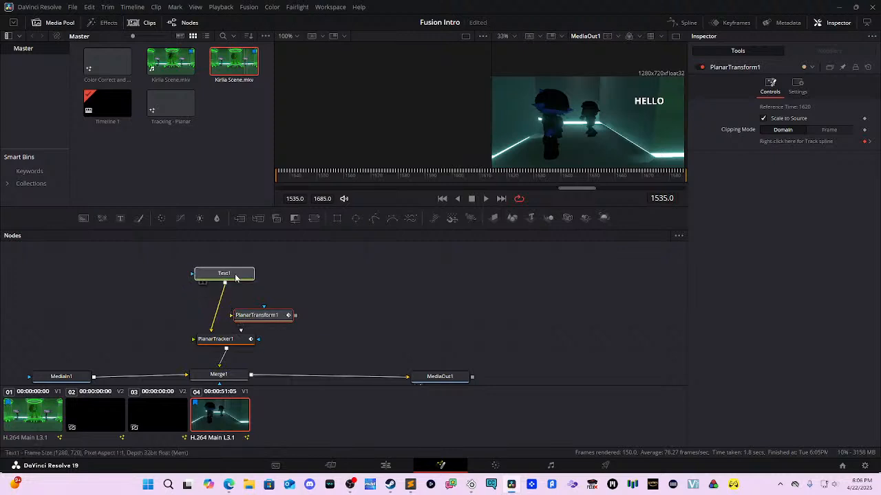
mouse_move(255, 313)
left_mouse_down()
mouse_move(234, 318)
mouse_move(269, 311)
mouse_move(293, 327)
mouse_move(259, 335)
left_mouse_up()
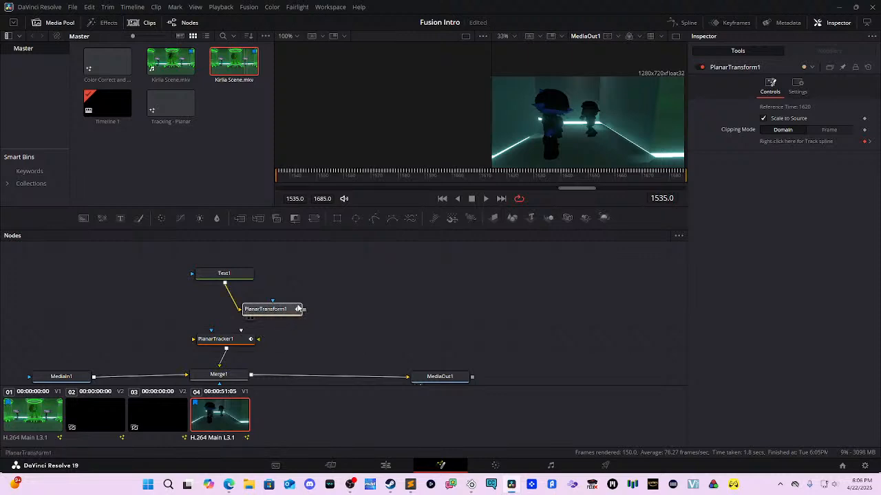
left_click_drag(303, 304, 259, 339)
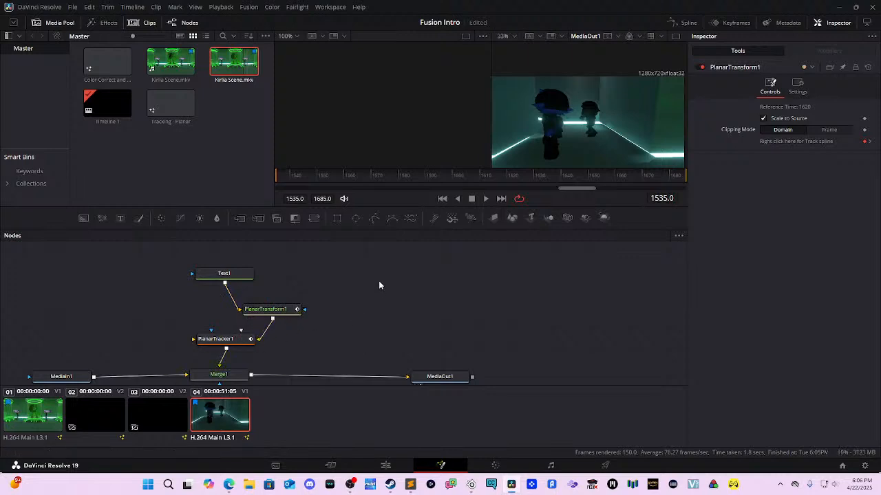
left_click(229, 275)
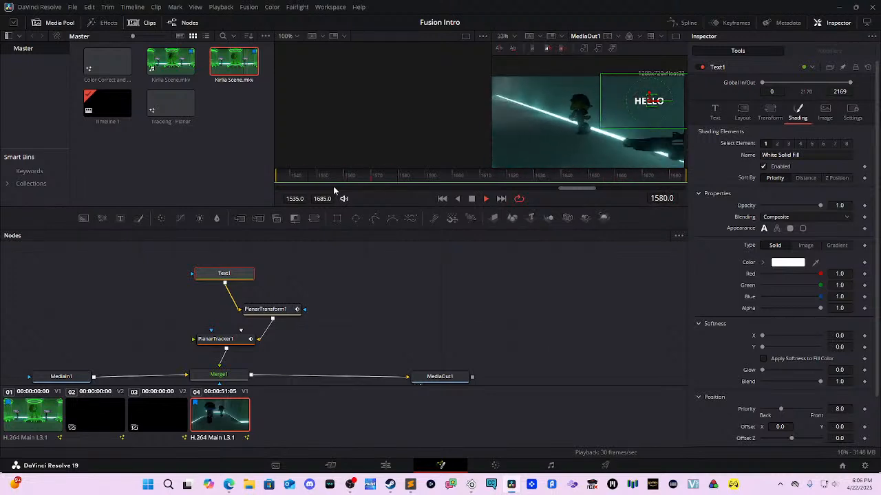
Step: Uncheck Merge1's Invert Transform and set its Apply Mode to Lighten, after trying Darken
key("space")
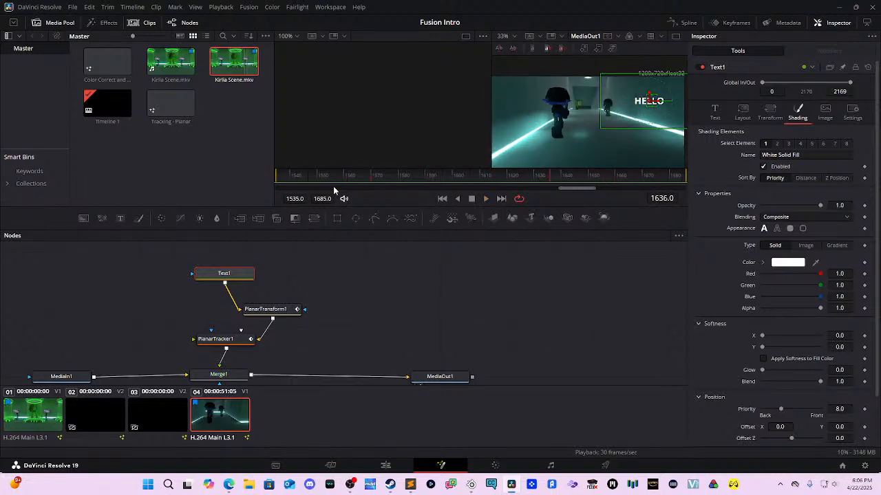
left_click(218, 375)
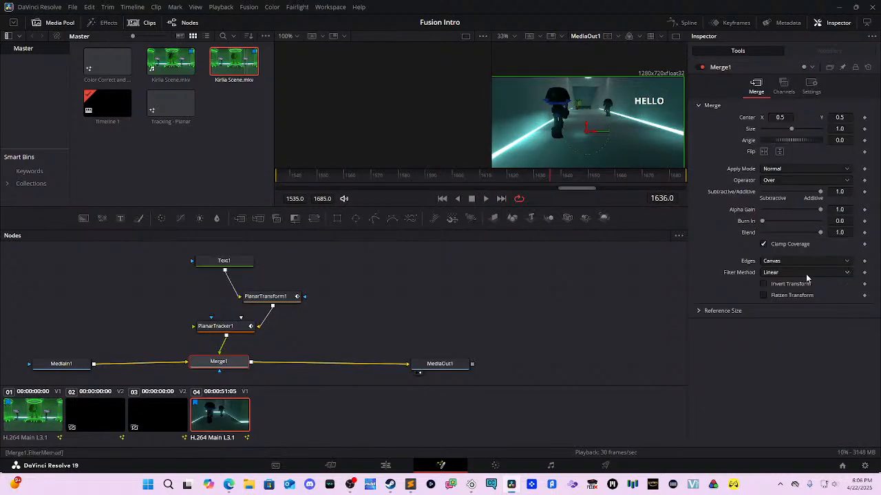
left_click(765, 284)
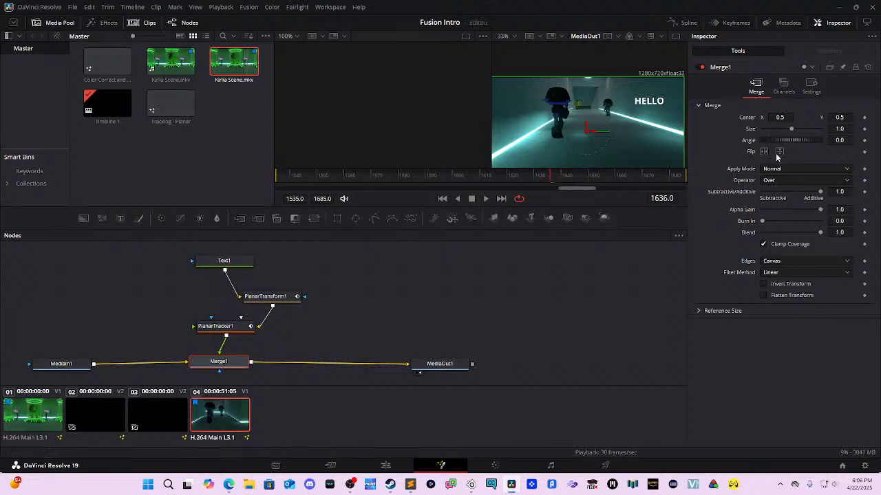
left_click(788, 171)
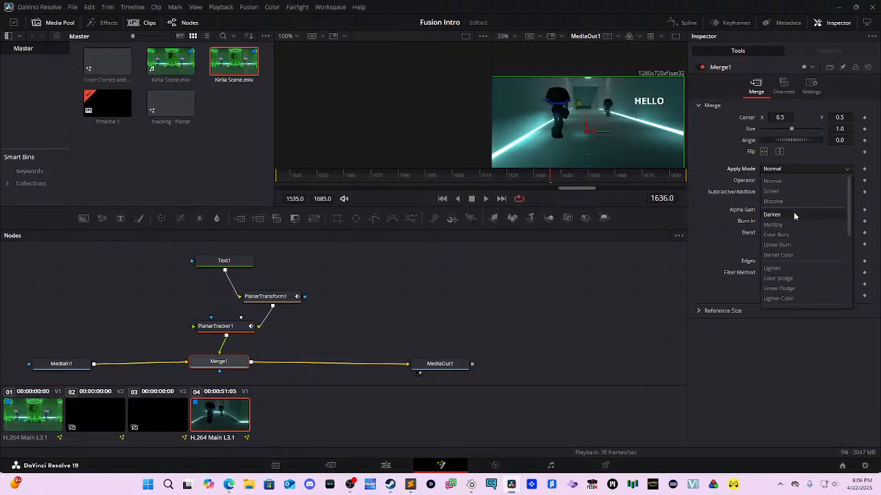
left_click(793, 212)
left_click(782, 172)
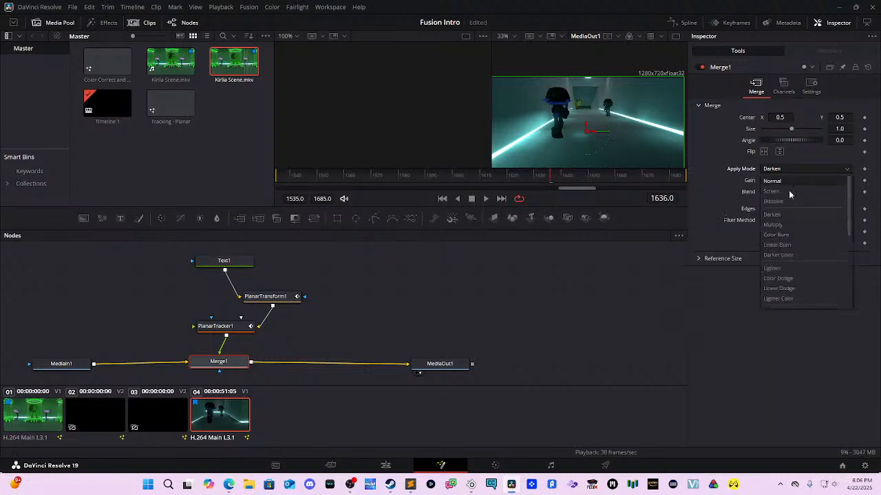
left_click(801, 267)
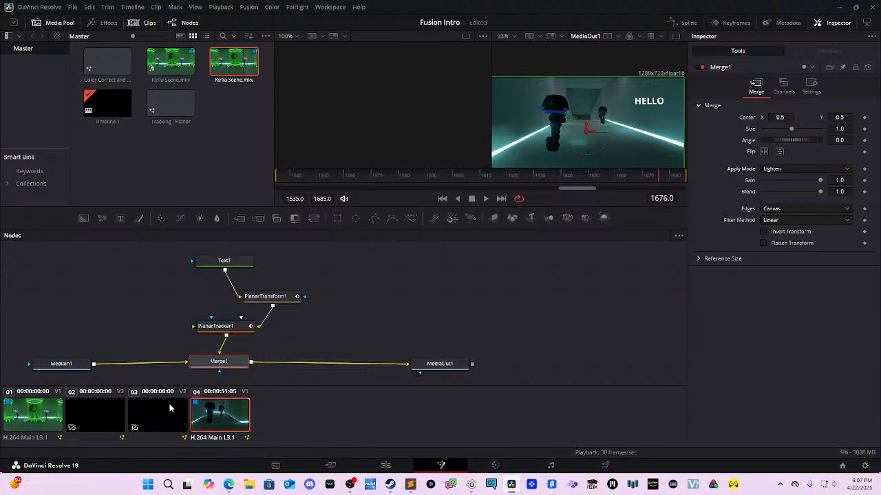
Step: On the Edit page, enlarge the viewer and play the timeline to watch the tracked HELLO text
left_click(393, 465)
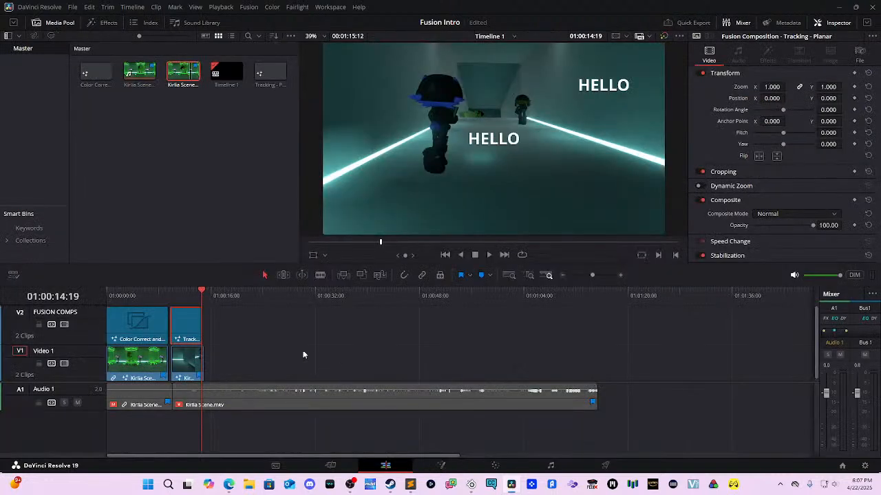
left_click_drag(210, 285, 147, 314)
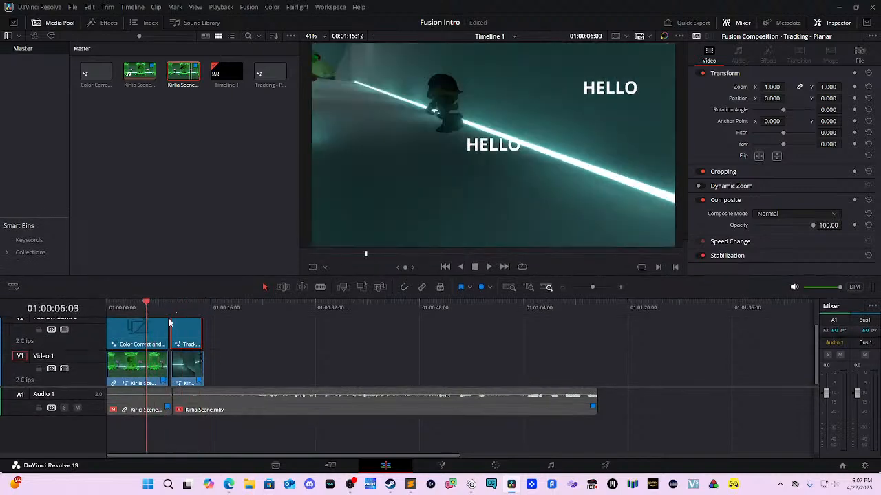
key("space")
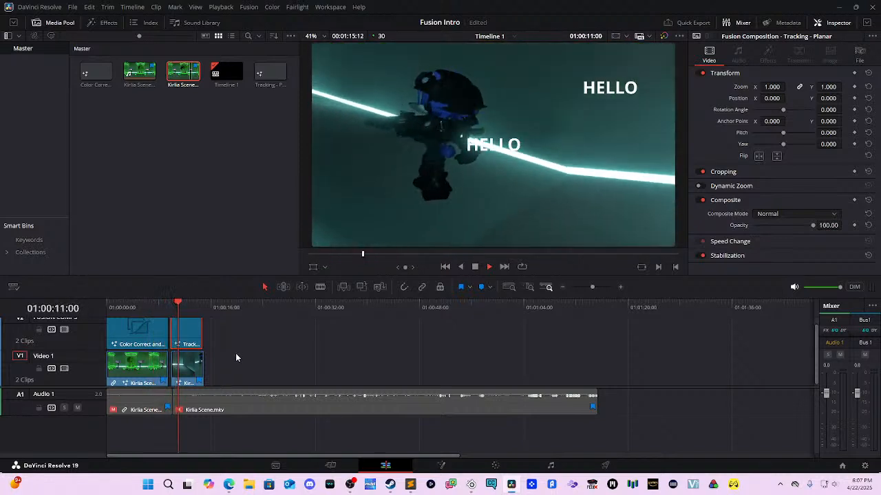
key("space")
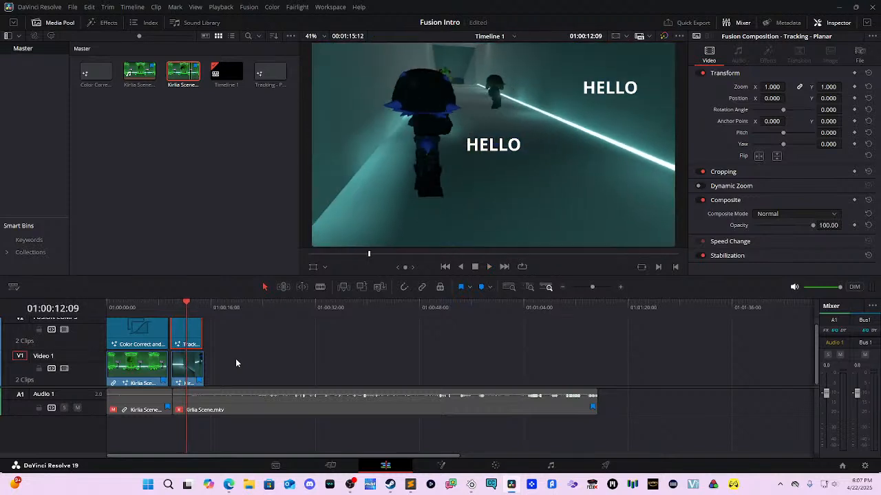
key("space")
key("space")
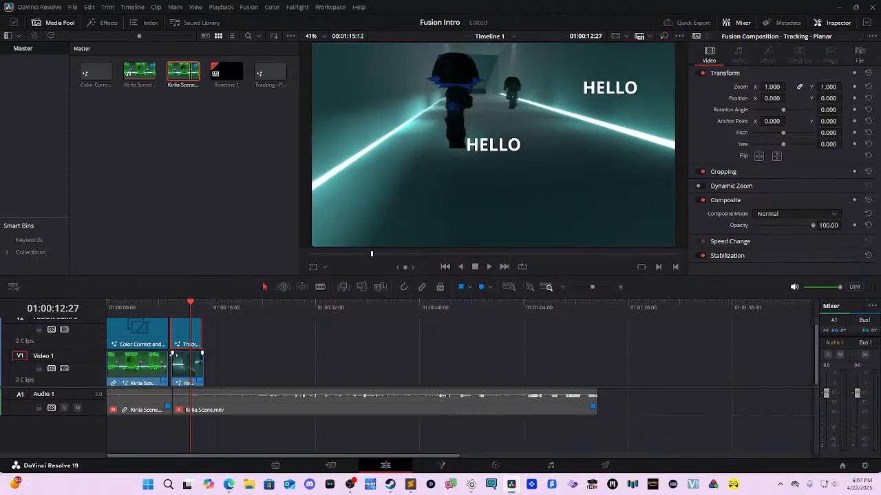
key("space")
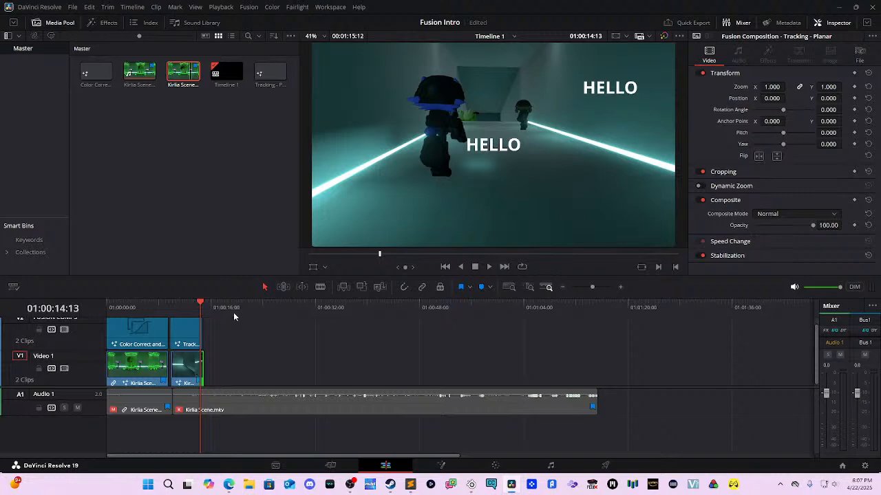
mouse_move(226, 310)
left_mouse_down()
mouse_move(169, 308)
mouse_move(228, 303)
mouse_move(172, 304)
mouse_move(212, 304)
left_mouse_up()
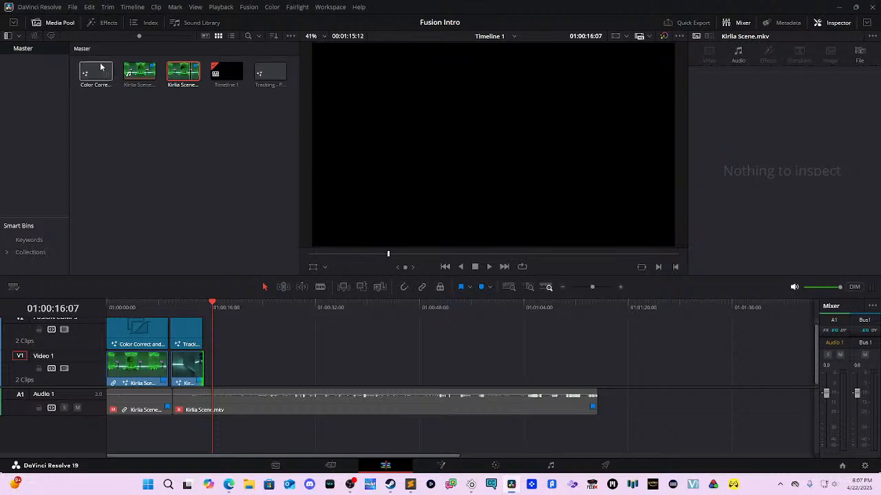
Step: Open the recent project 'Fusion Mini Project - Final Version'
left_click(52, 23)
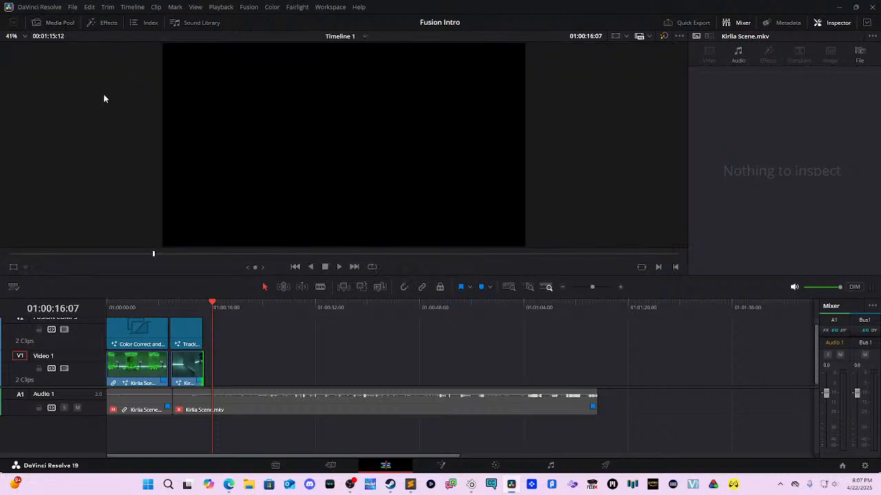
left_click(58, 23)
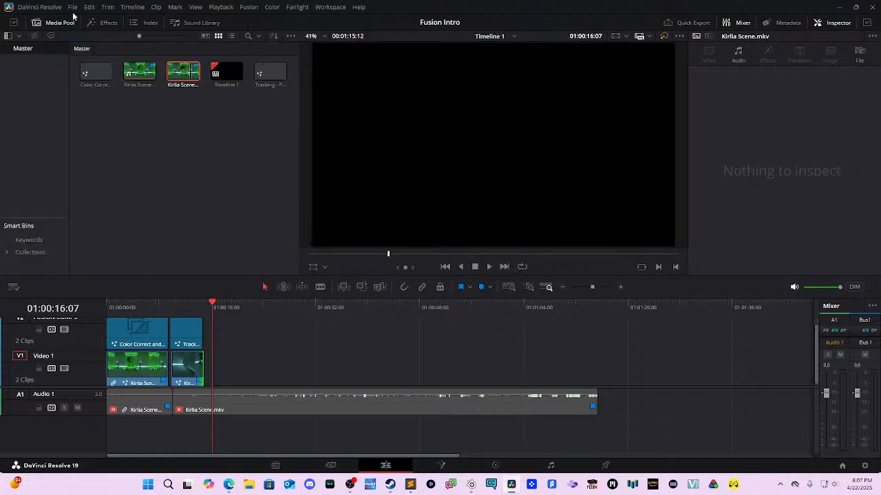
left_click(72, 8)
mouse_move(131, 29)
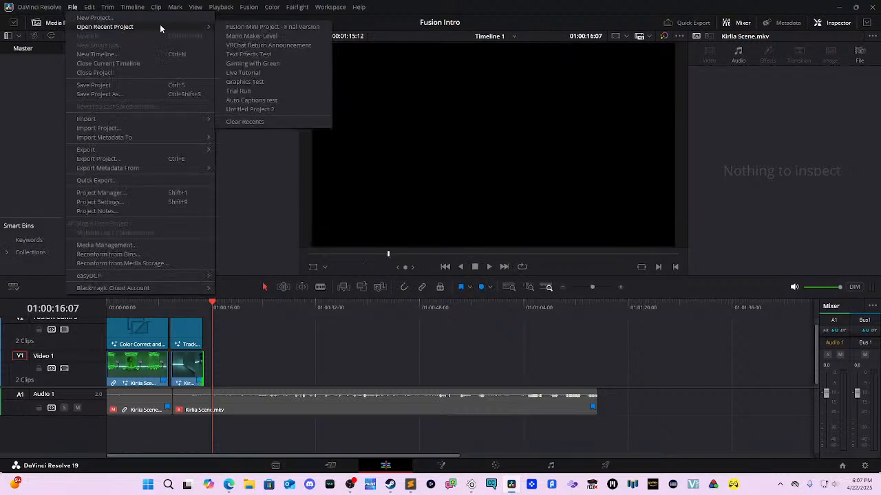
left_click(250, 27)
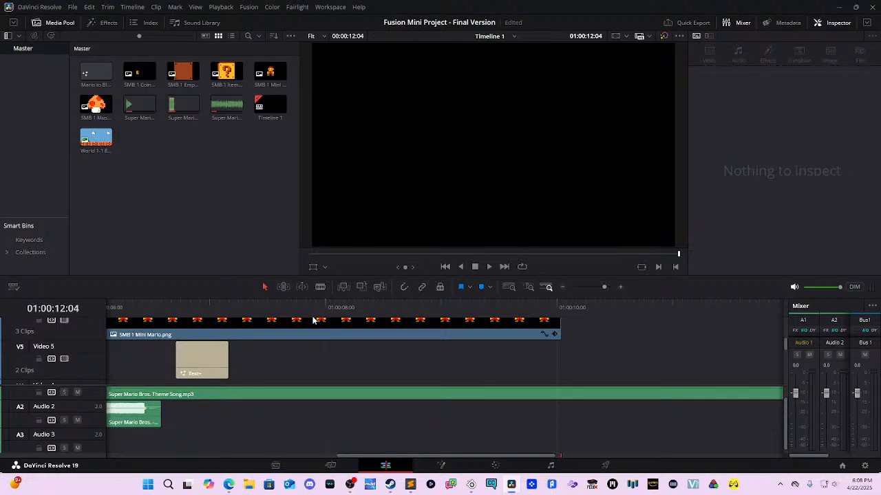
Step: Rewind the Mario timeline to its start and play it back
left_click_drag(290, 302, 32, 310)
key("space")
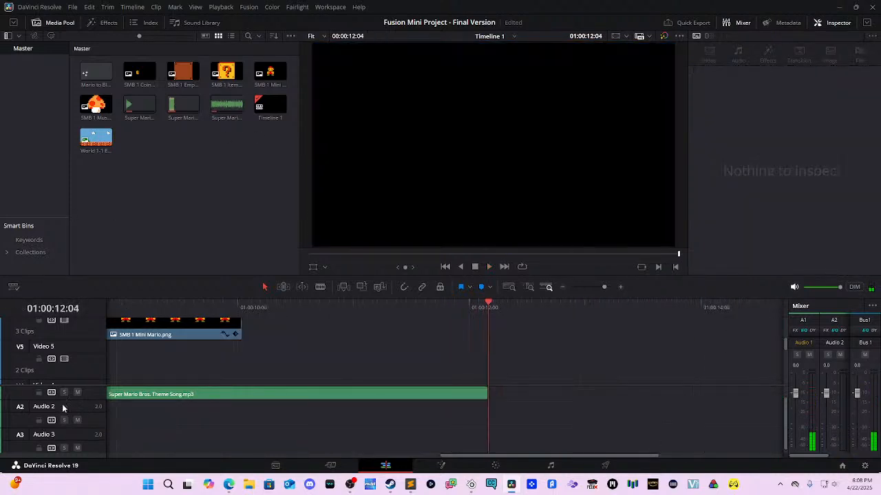
scroll(45, 399, "up", 1)
scroll(208, 367, "up", 3)
scroll(298, 389, "left", 2)
scroll(298, 389, "left", 5)
scroll(655, 335, "down", 1)
Step: Scroll through the Mario timeline's tracks and return the playhead near the start
scroll(656, 335, "left", 2)
scroll(678, 334, "down", 1)
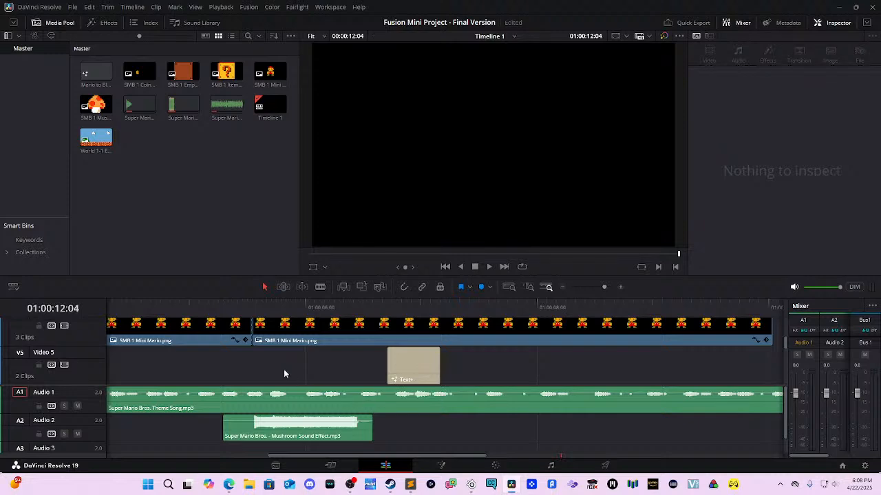
scroll(284, 373, "up", 1)
scroll(540, 402, "left", 8)
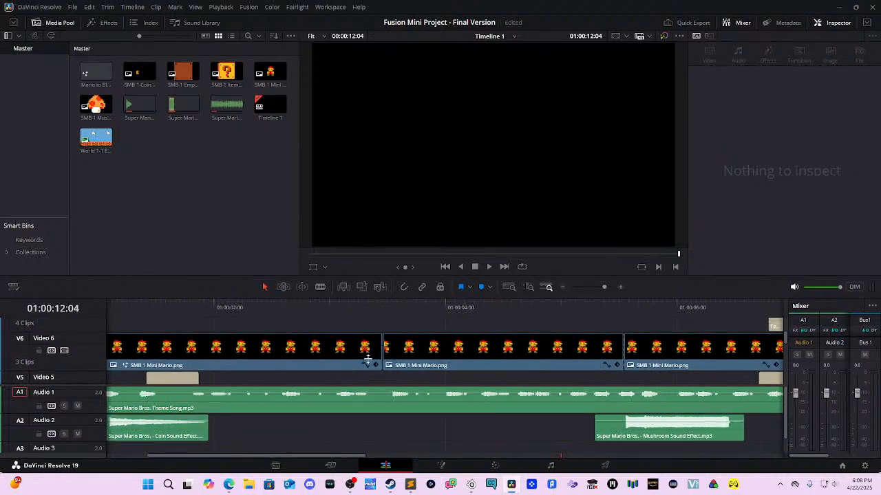
scroll(402, 370, "down", 1)
scroll(520, 344, "left", 4)
scroll(520, 347, "down", 1)
scroll(577, 340, "left", 1)
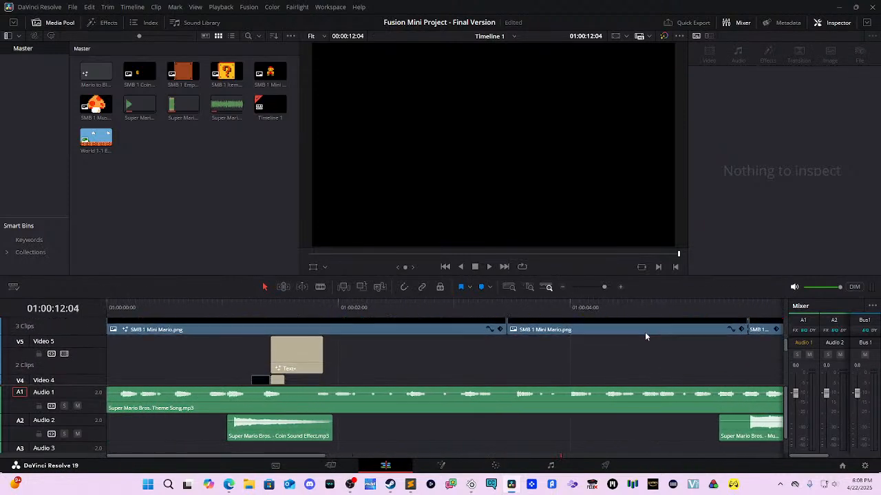
left_click_drag(296, 302, 477, 340)
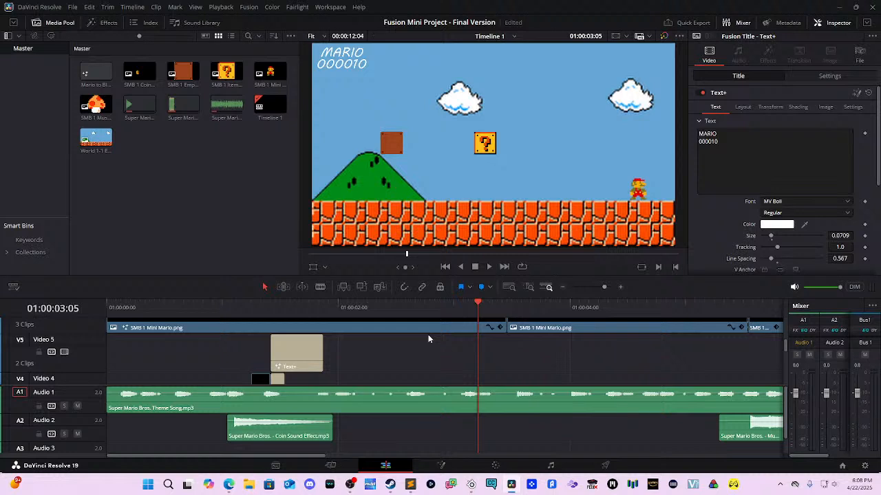
Step: Play the Mario timeline, then rewind to rewatch the SUPER MARIO title and score sections
key("space")
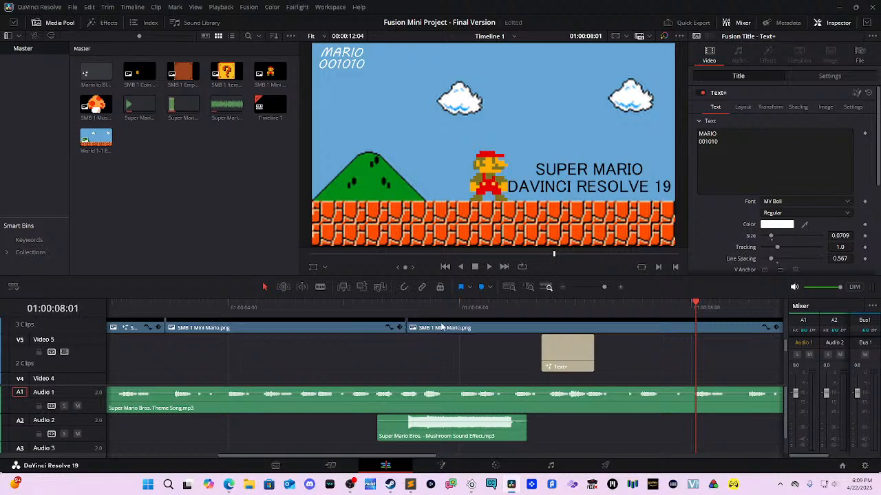
left_click_drag(472, 310, 189, 339)
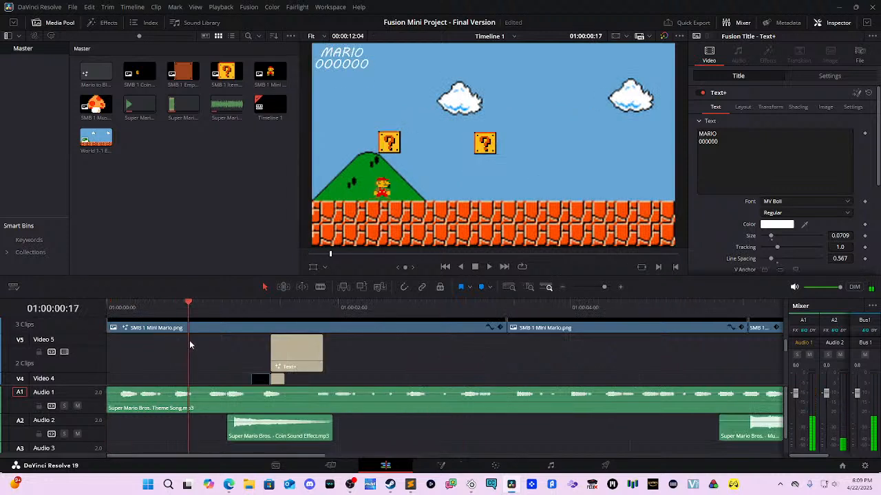
key("space")
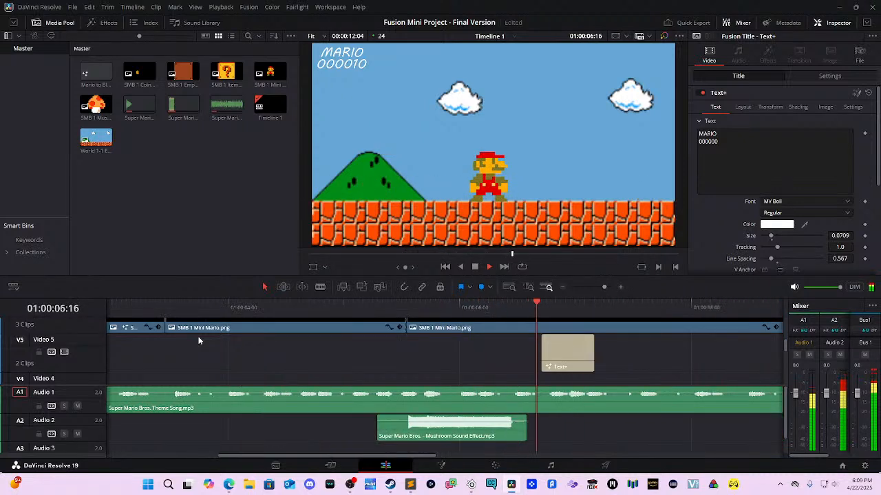
key("space")
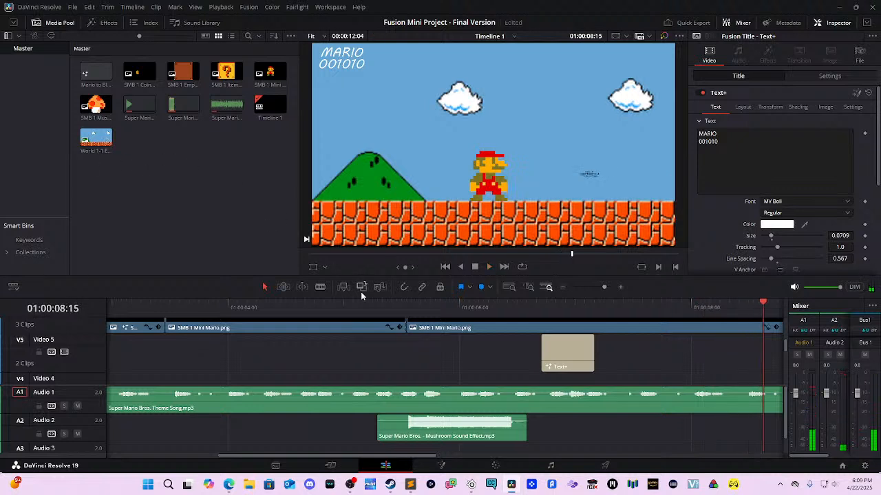
left_click_drag(389, 308, 605, 333)
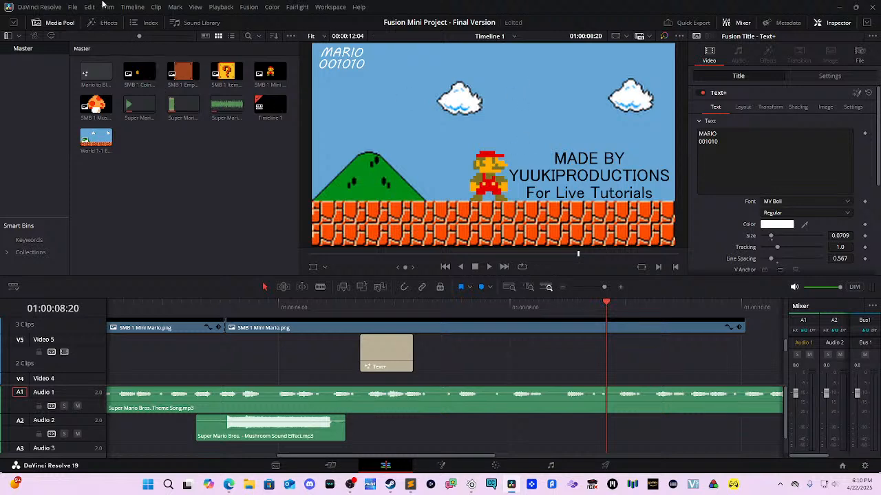
Step: Open the Text Effects Test project from the File menu's recent projects list
left_click(72, 7)
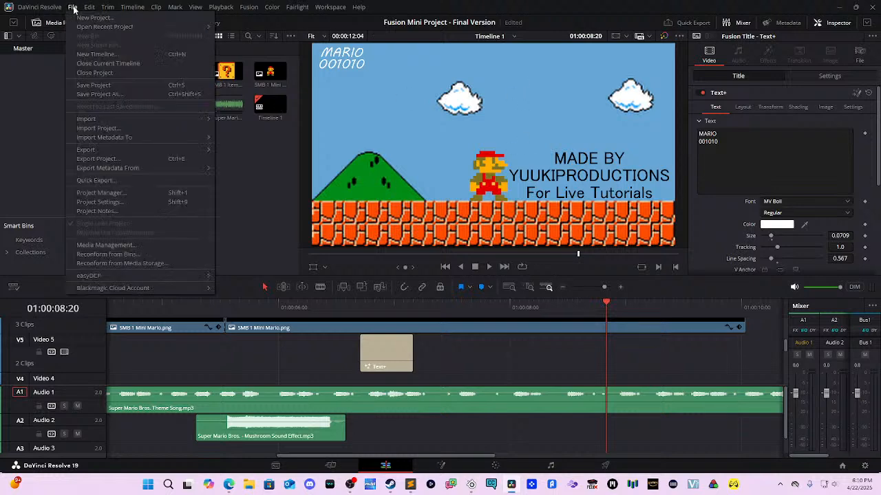
mouse_move(90, 7)
mouse_move(124, 35)
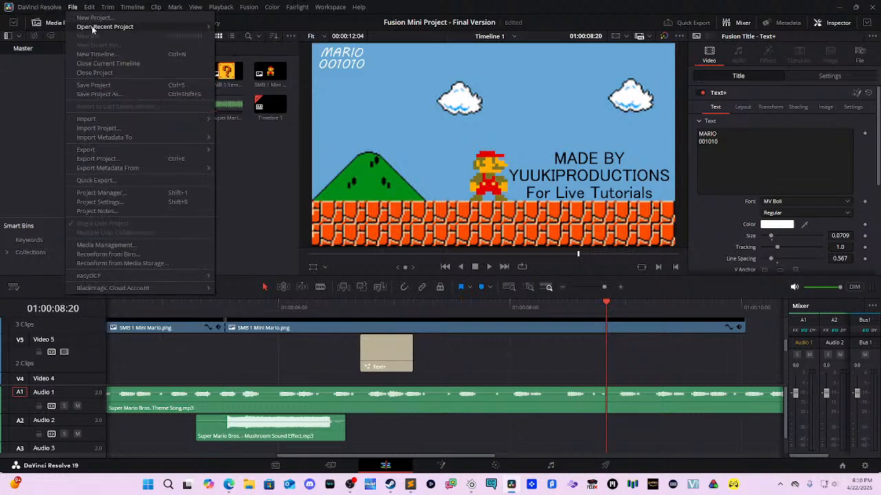
mouse_move(96, 27)
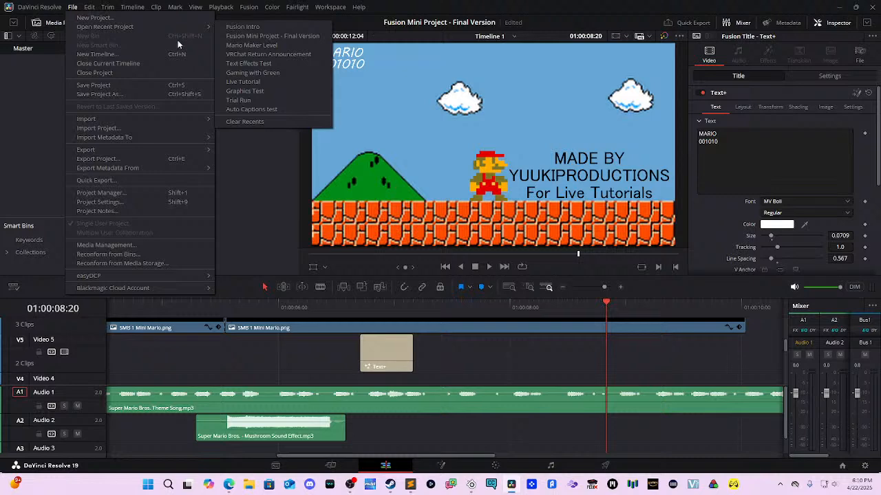
left_click(275, 62)
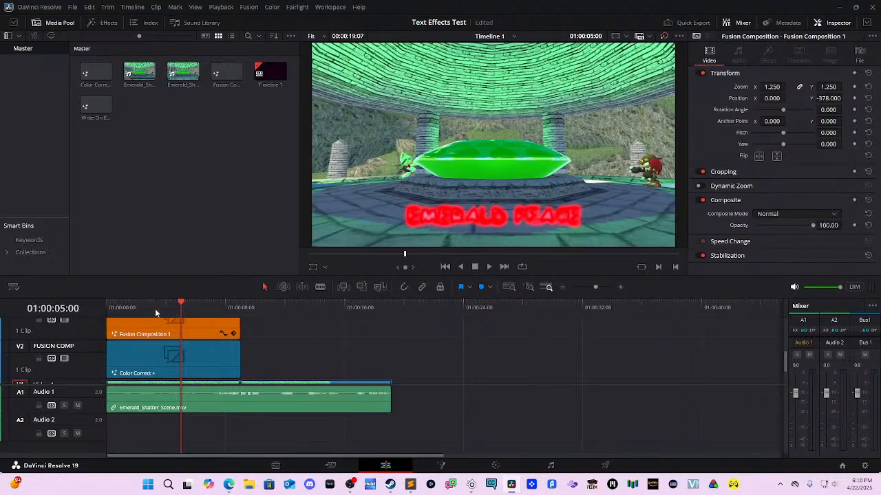
Step: Play the Text Effects Test edit from the start, then rewind and review its tracks
left_click_drag(155, 308, 97, 302)
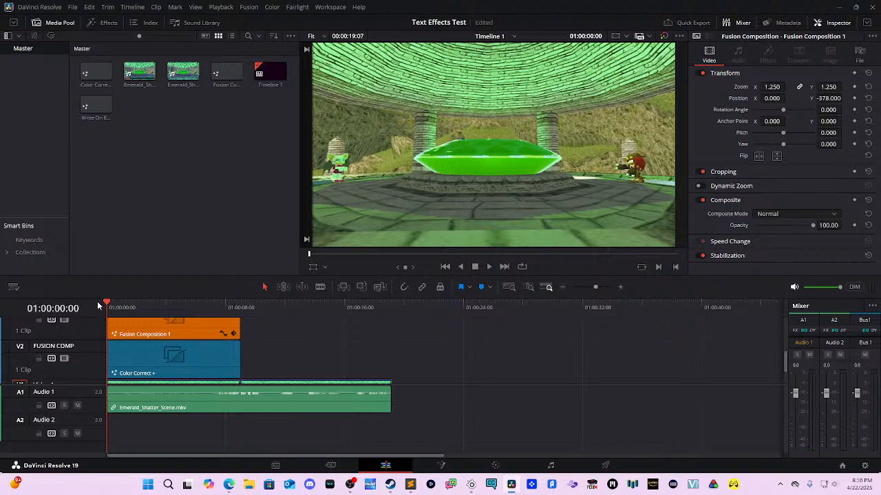
key("space")
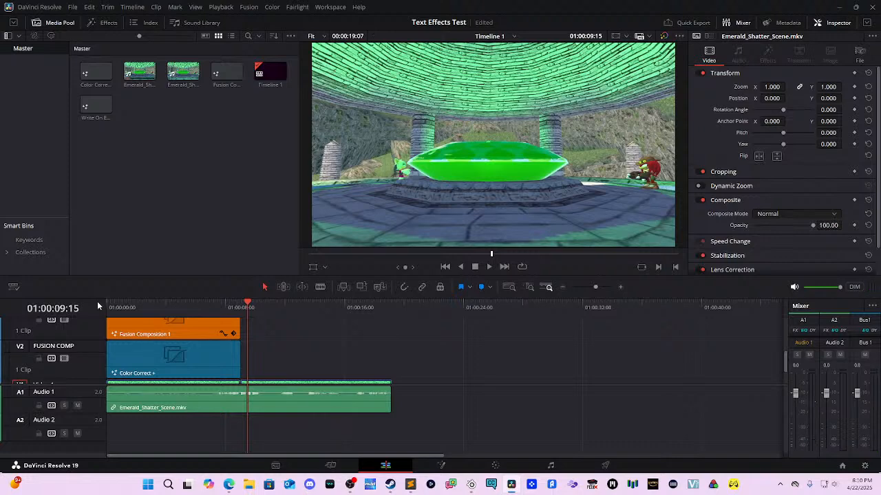
left_click_drag(145, 311, 106, 323)
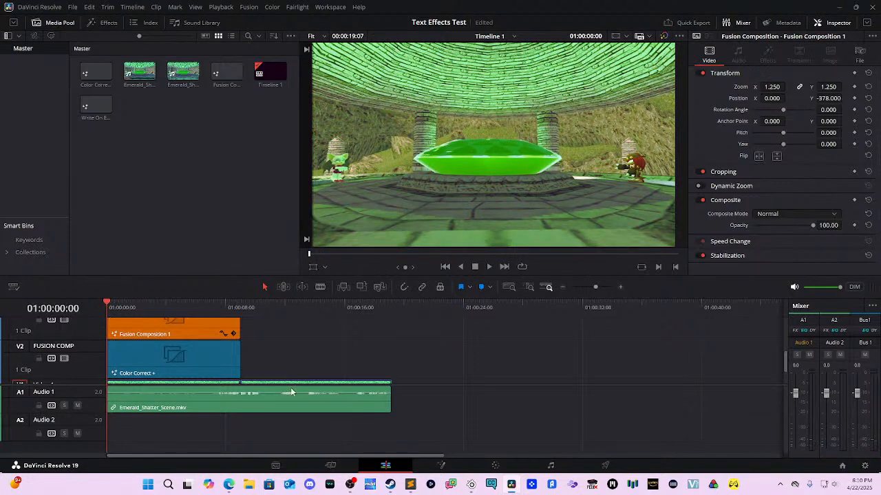
scroll(350, 372, "up", 2)
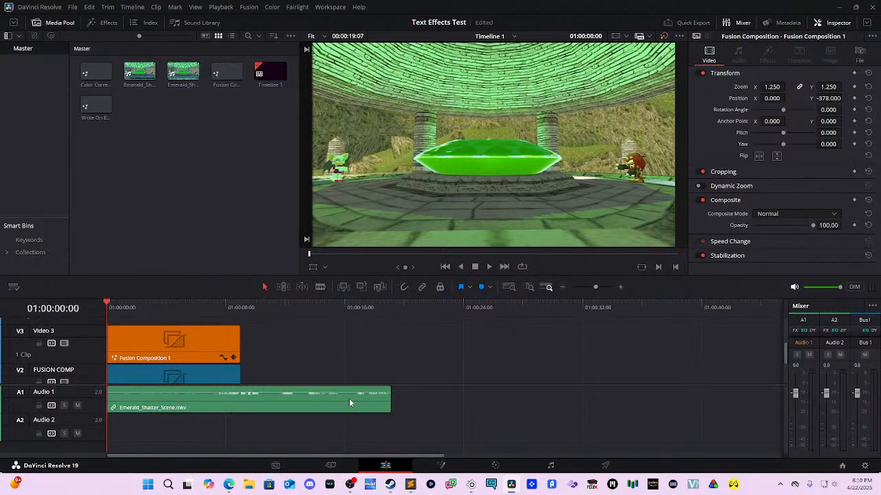
scroll(371, 380, "down", 3)
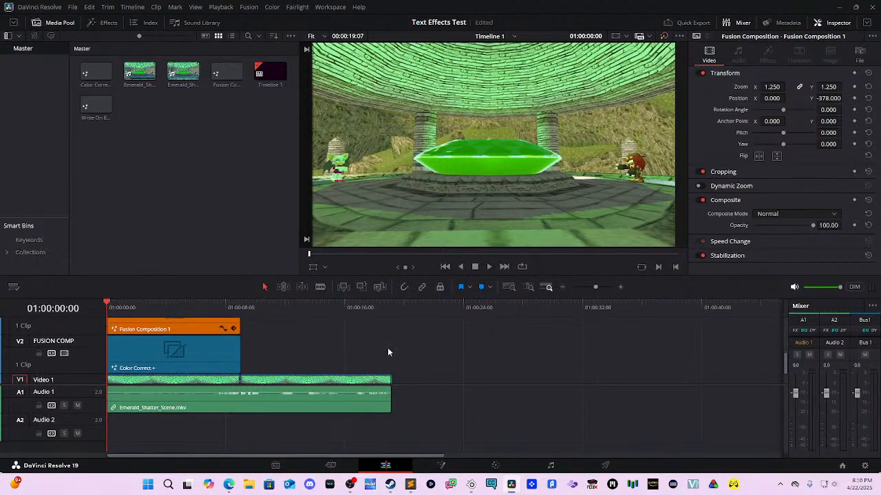
scroll(393, 378, "up", 3)
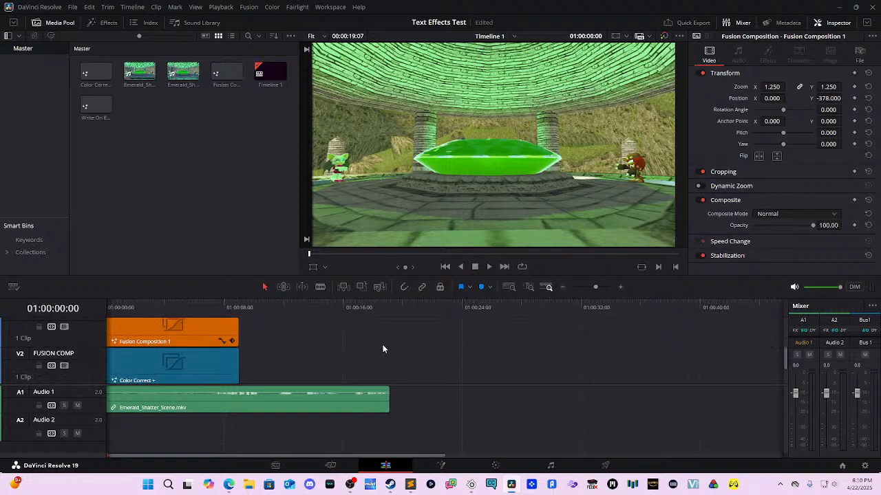
scroll(392, 341, "down", 3)
scroll(430, 344, "up", 3)
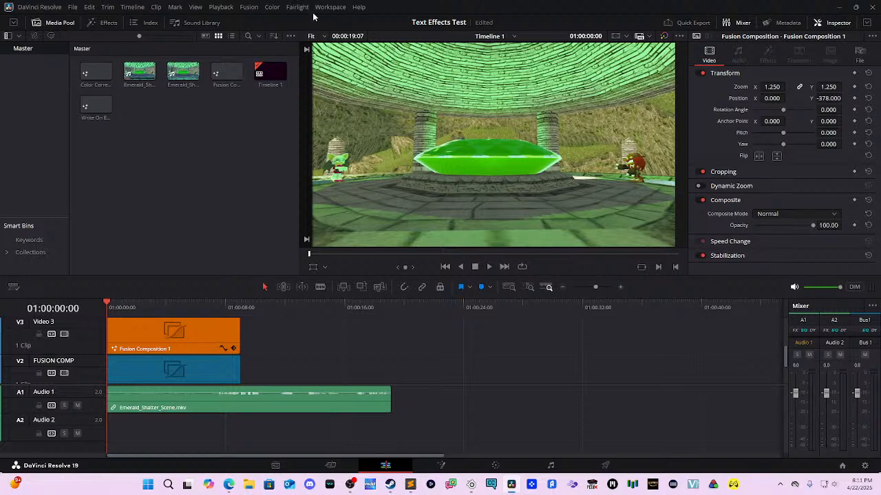
Step: Play the edit once more, then open the V2 Color Correct clip in Fusion
key("space")
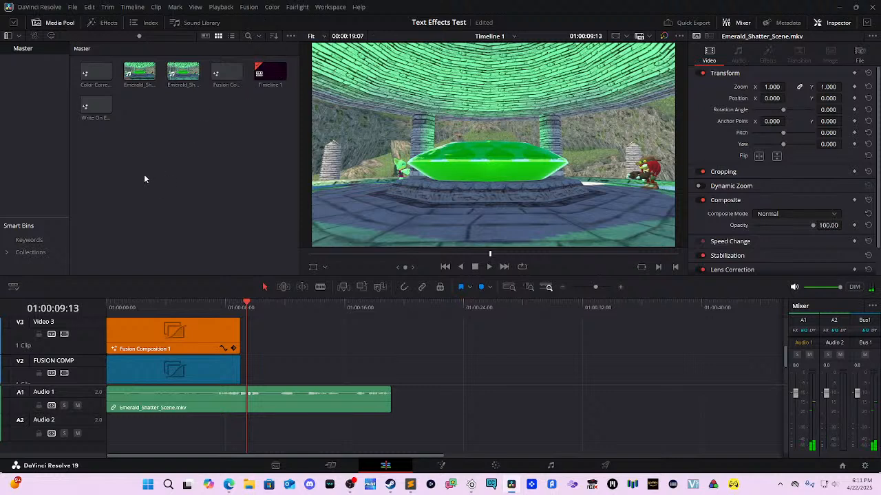
left_click(137, 368)
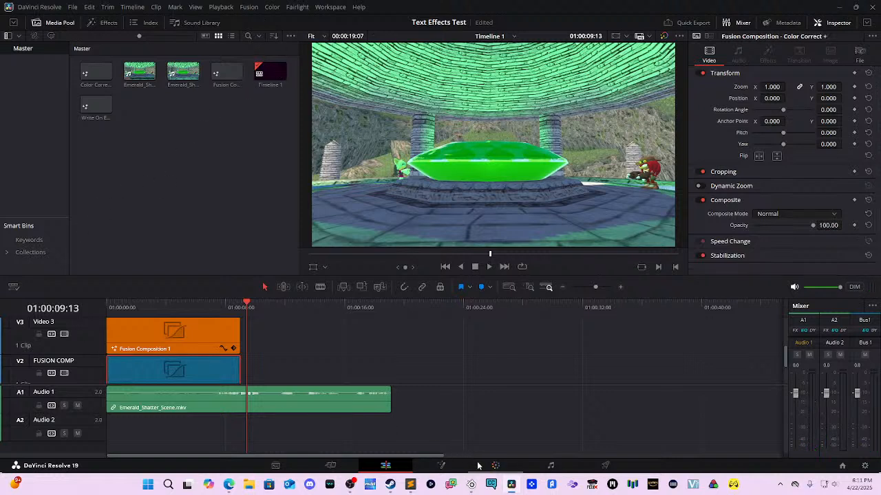
left_click(441, 465)
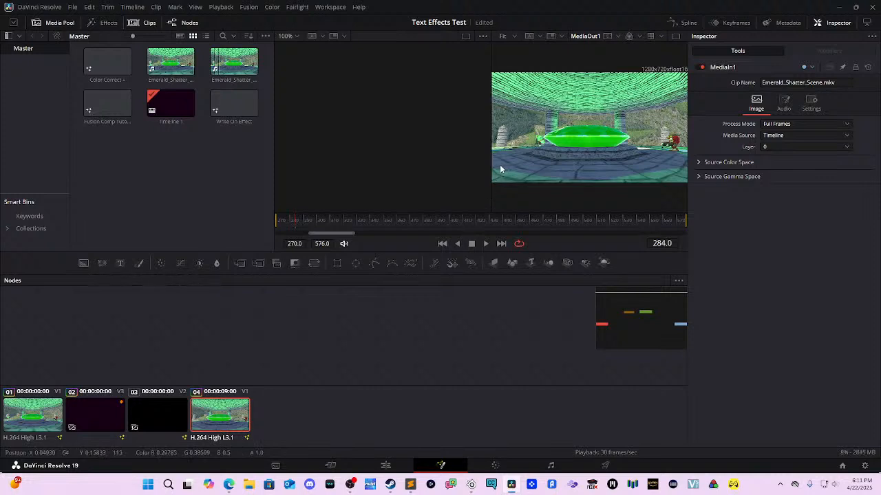
Step: Play the emerald composition in the viewer, resuming from frame 270
key("space")
key("space")
left_click_drag(351, 217, 239, 205)
key("space")
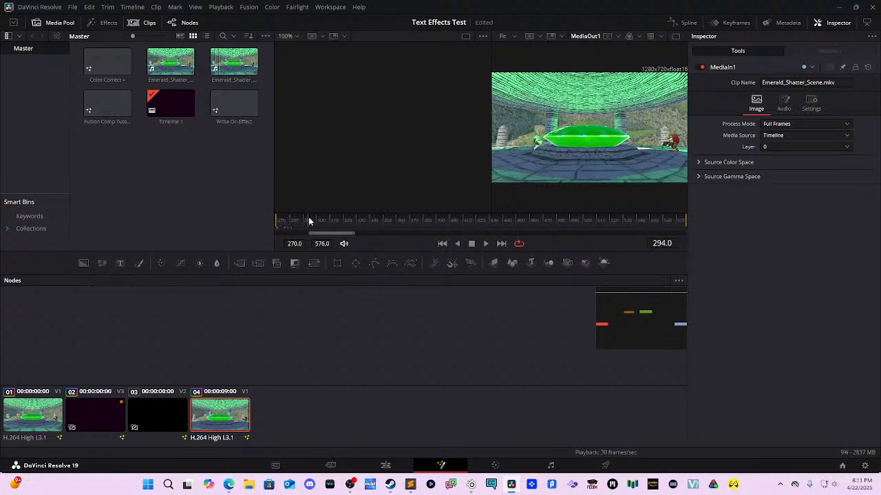
key("space")
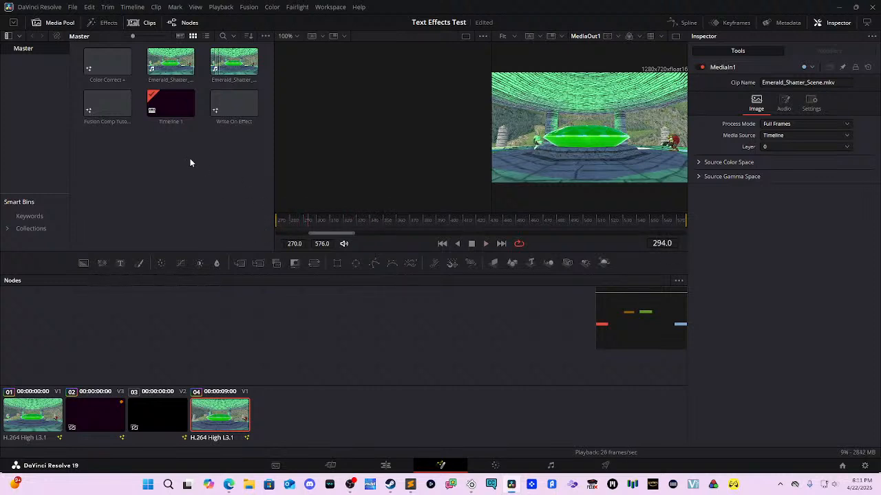
Step: Preview the Fusion Comp Tutorial and Write On Effect comps, then load clip 03's comp
double_click(111, 121)
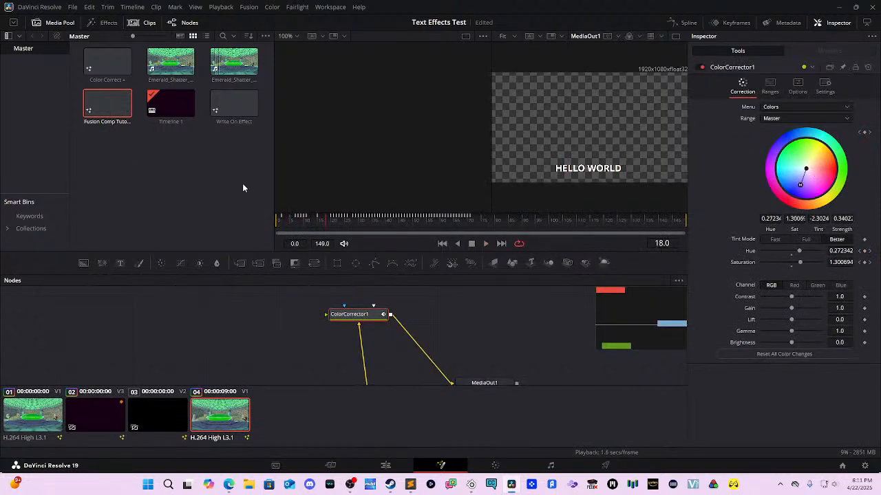
double_click(234, 104)
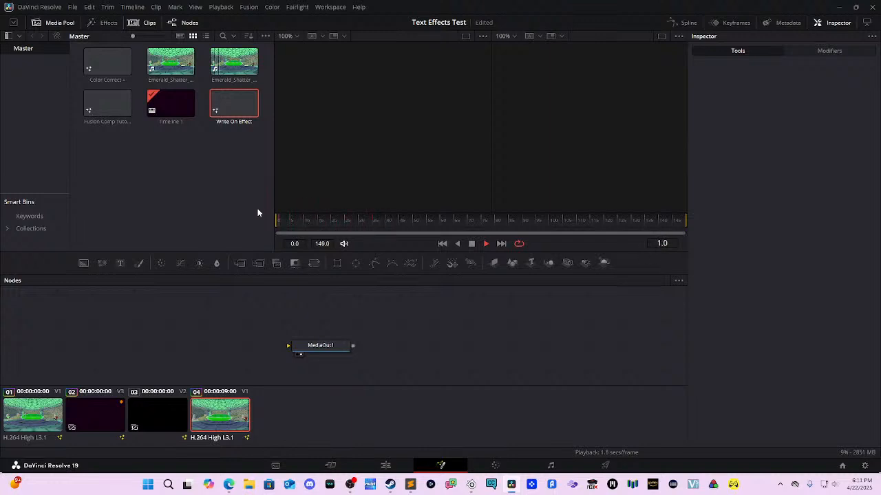
left_click(234, 121)
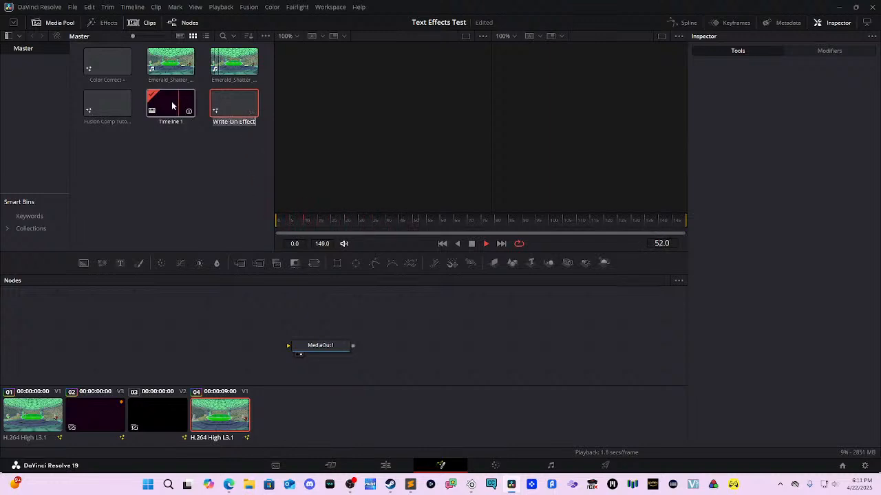
double_click(104, 100)
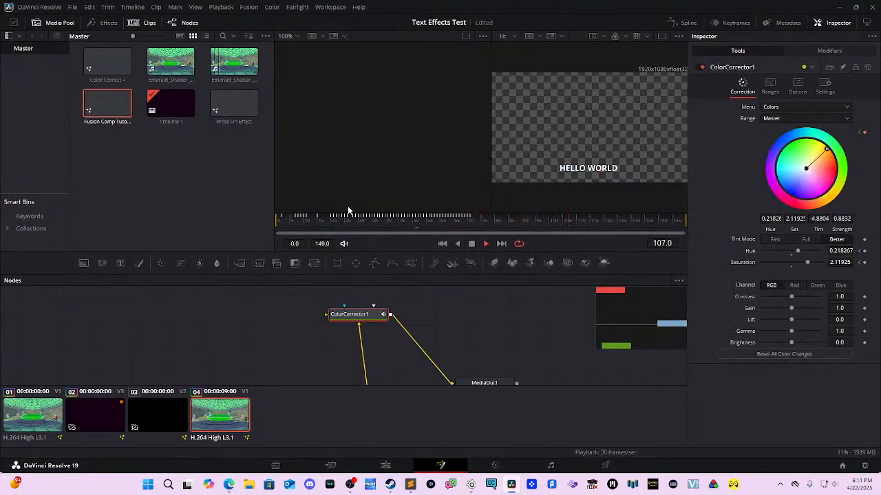
left_click(394, 227)
left_click(291, 226)
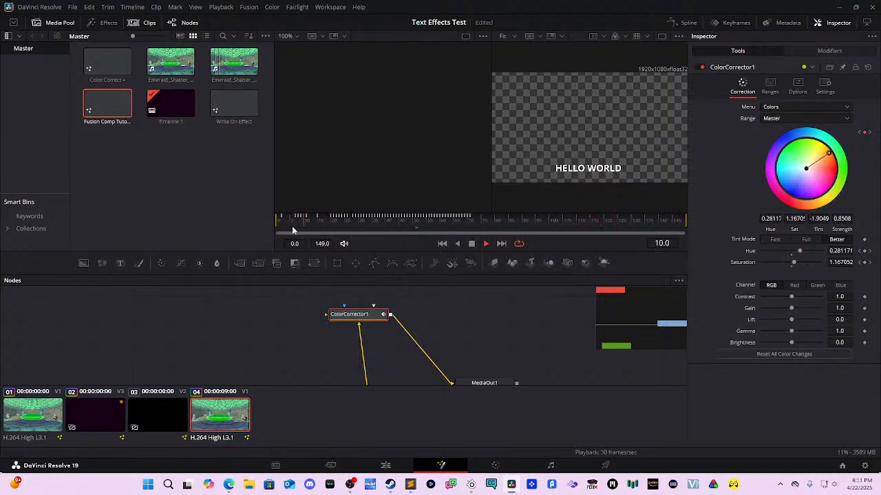
left_click(162, 411)
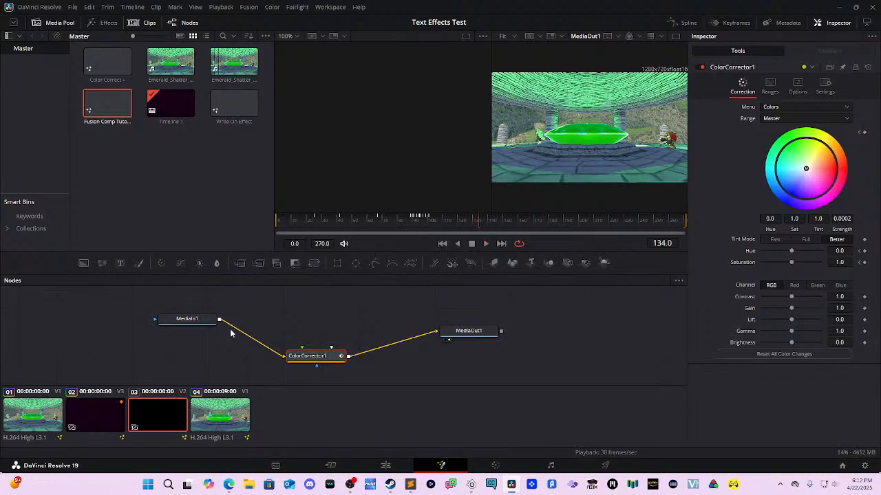
Step: Load clip 02's Text1/Blur1 comp and play its EMERALD write-on animation
left_click(107, 417)
key("space")
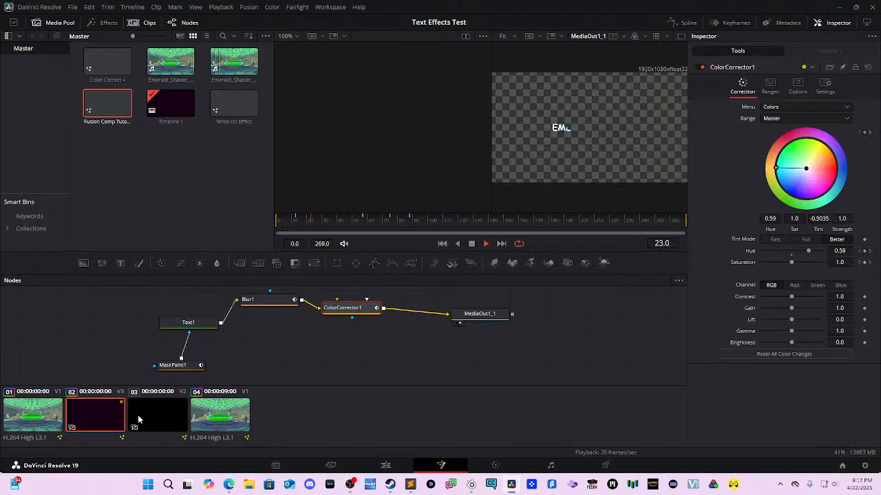
left_click(138, 419)
left_click(97, 416)
key("space")
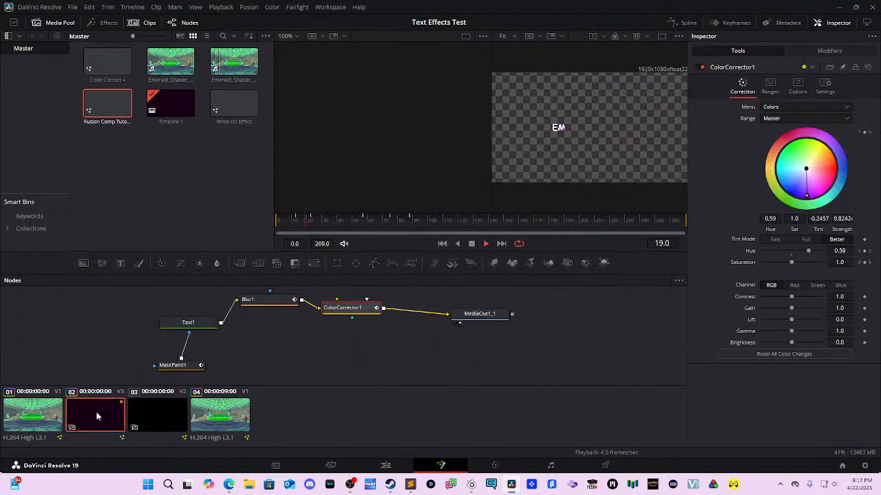